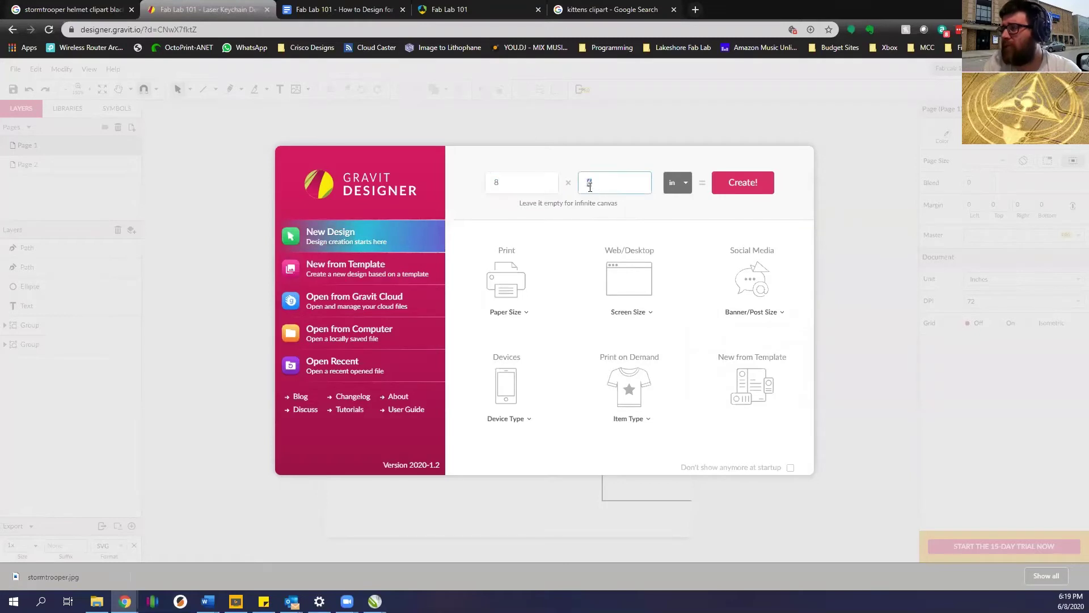
Create a new 8 × 8 in design and dismiss the browser's download bar.
click(681, 183)
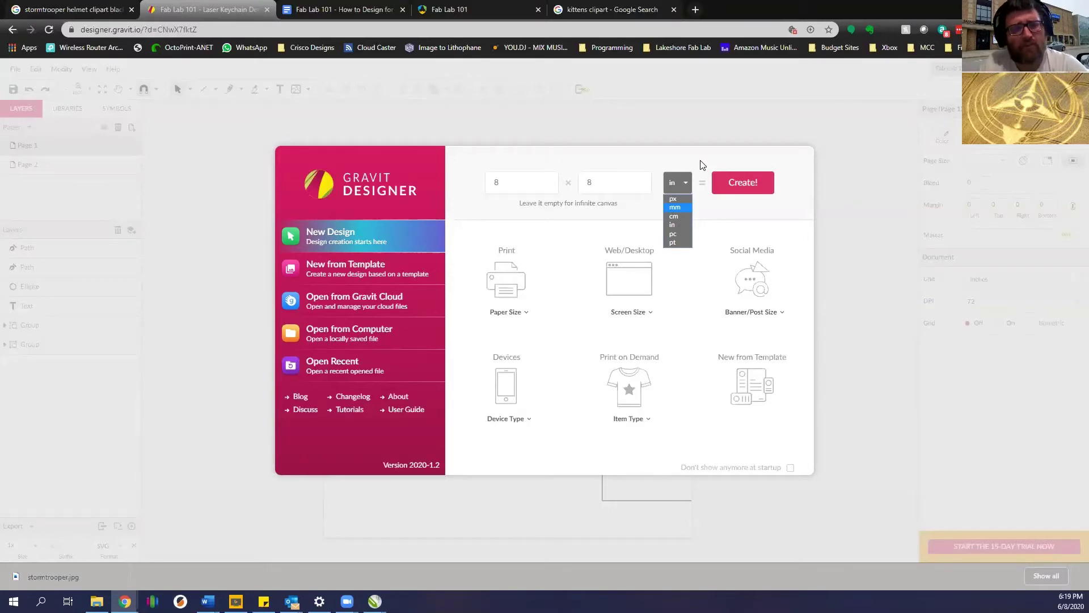
click(671, 227)
click(760, 183)
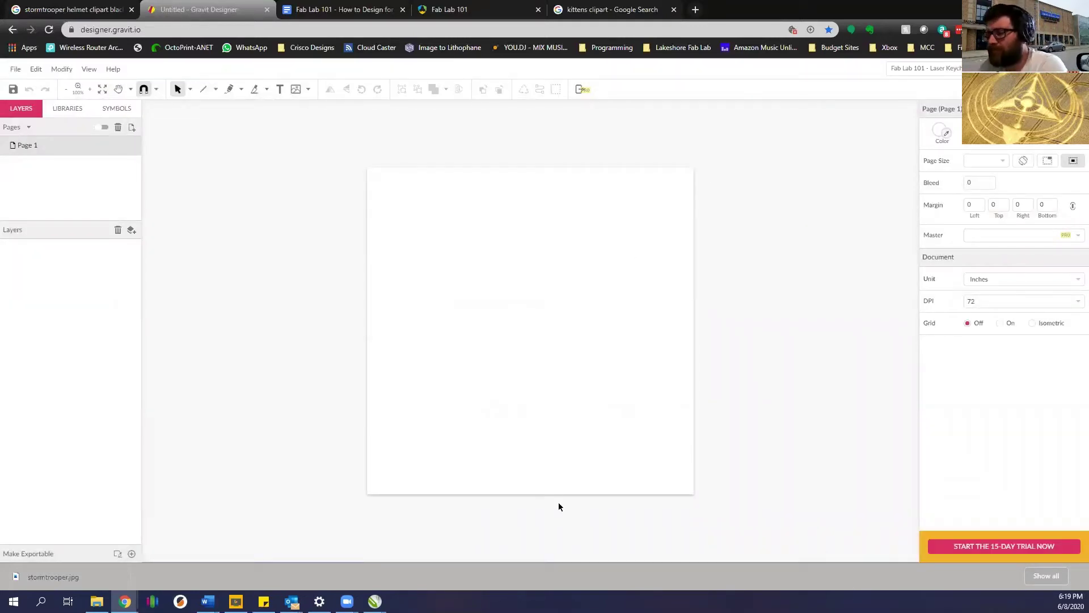
click(1075, 577)
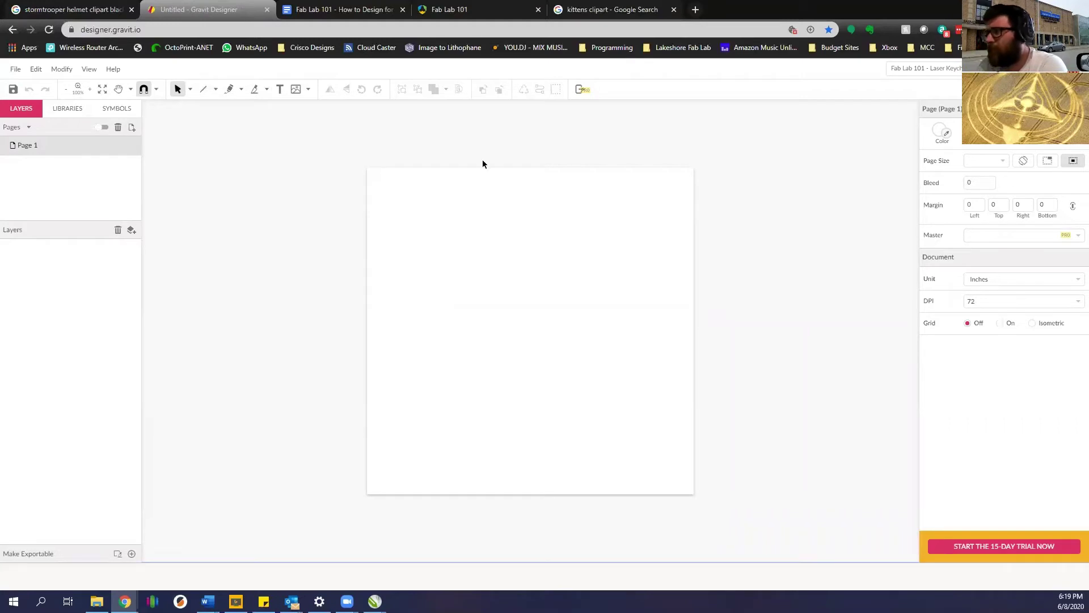
Place the image stormtrooper.jpg from the Downloads folder onto the page.
click(16, 68)
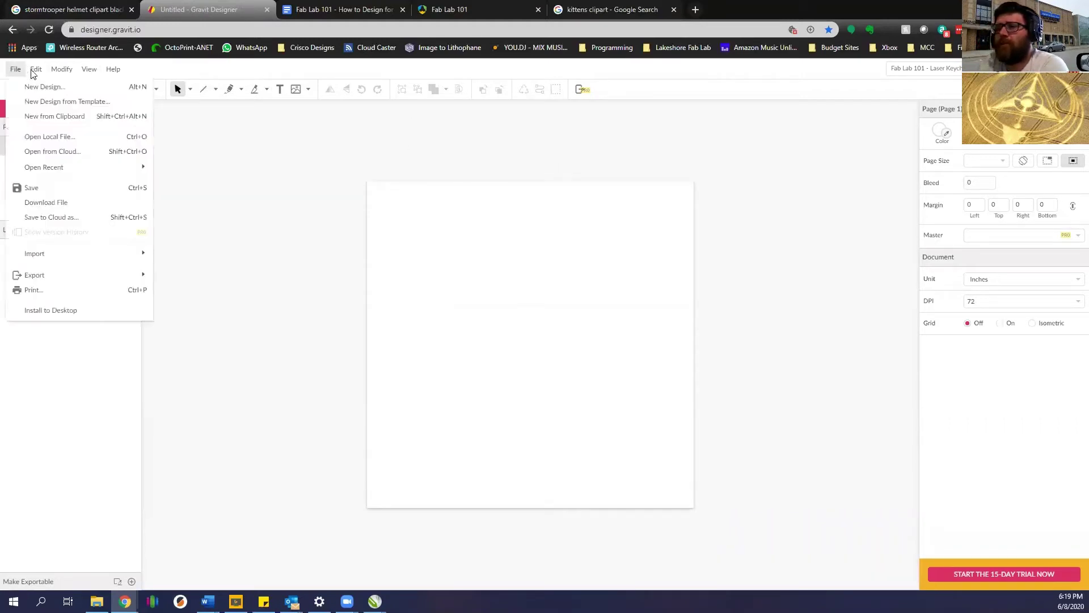
mouse_move(52, 251)
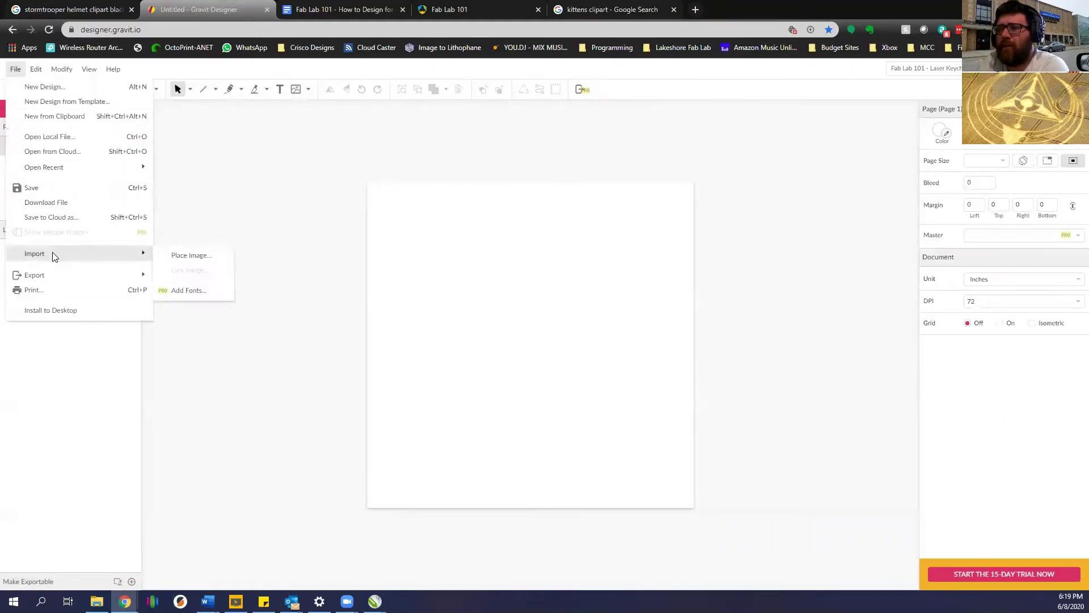
click(191, 256)
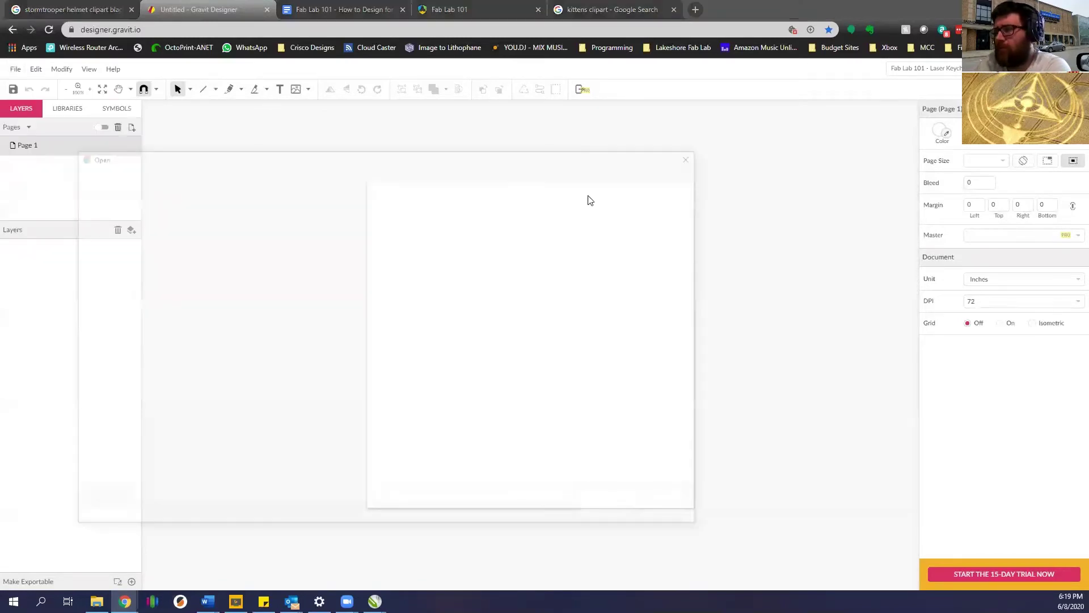
click(254, 239)
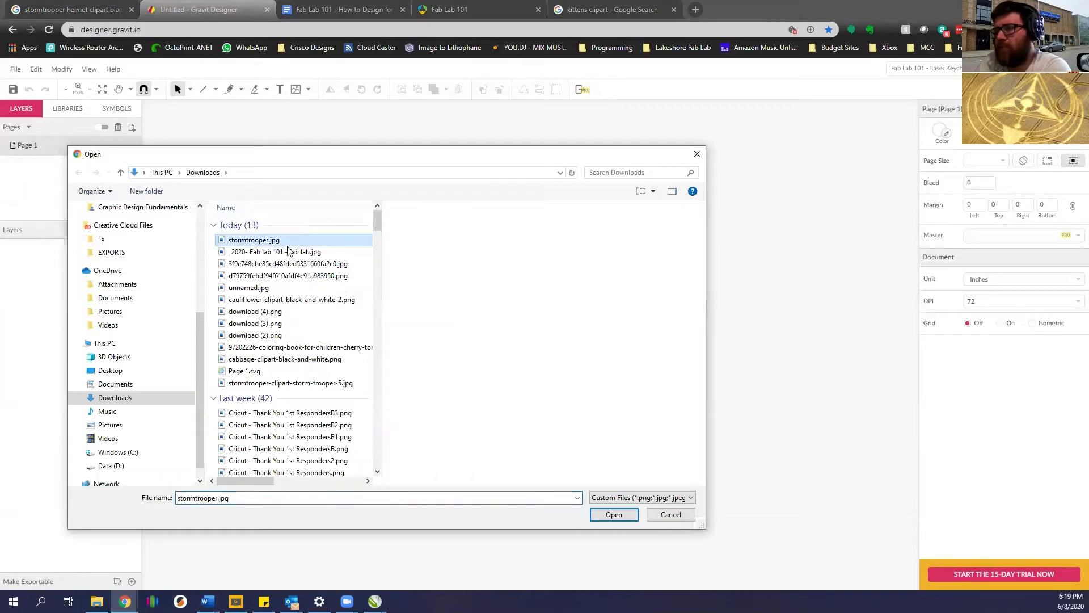
click(621, 514)
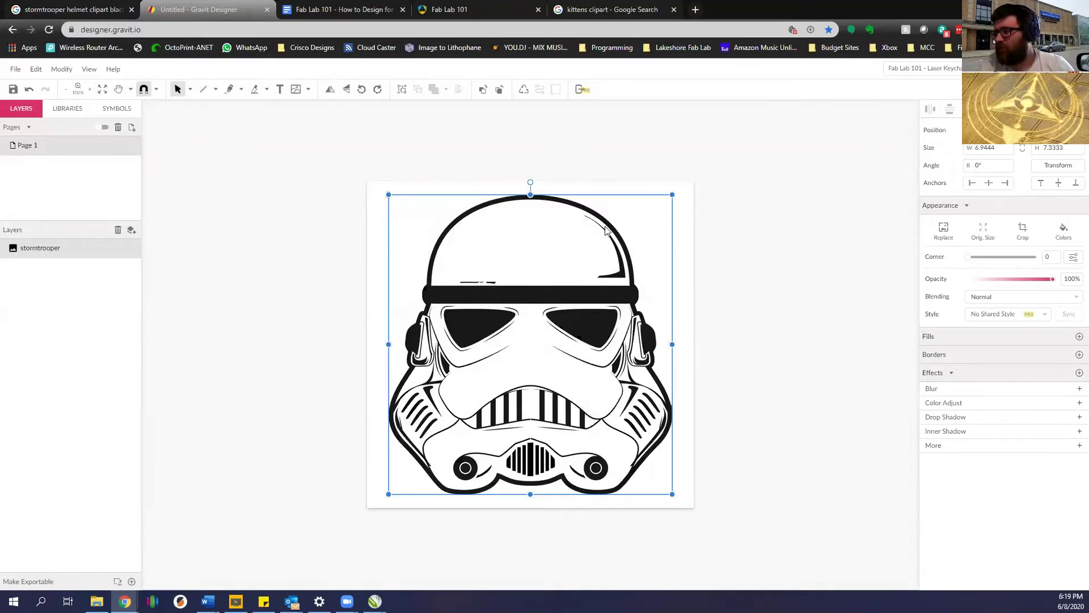
Examine the edge quality of the bitmap helmet's black outline at high magnification.
scroll(620, 242, up, 5)
scroll(621, 244, up, 5)
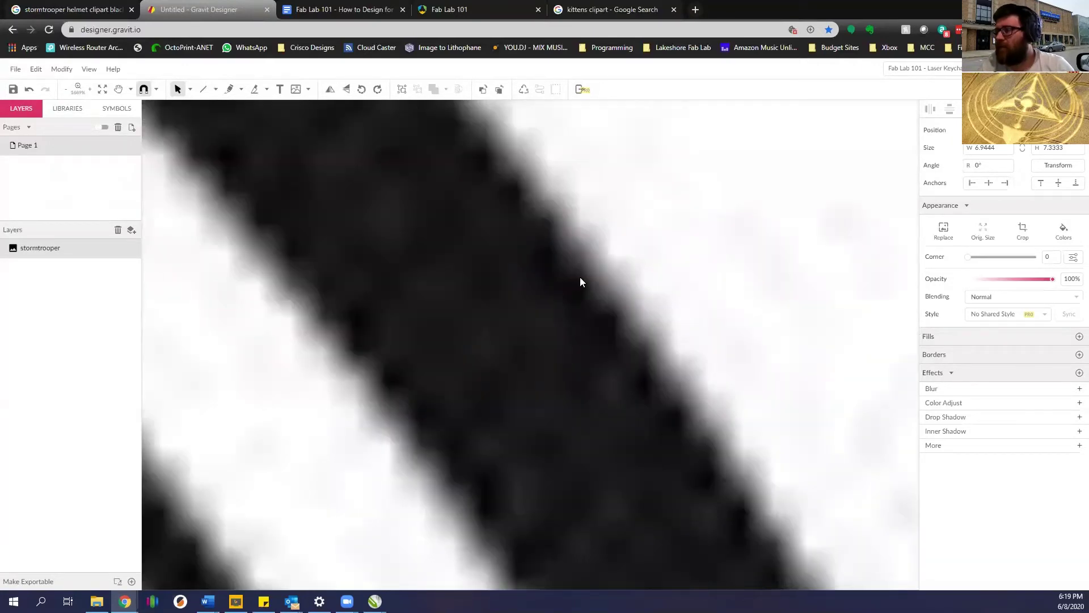
scroll(577, 257, up, 3)
scroll(576, 258, down, 2)
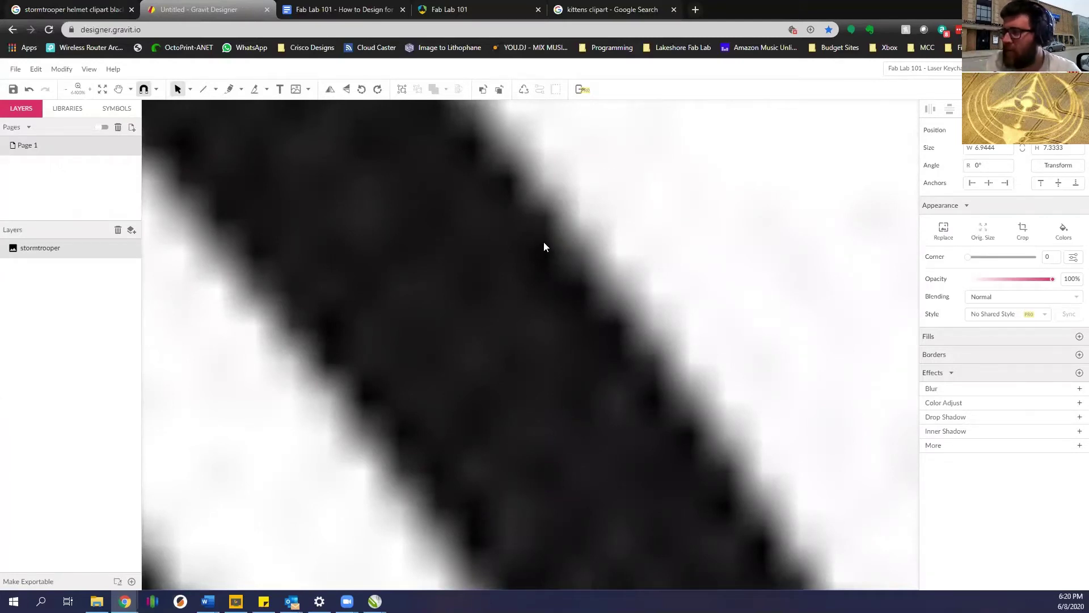
scroll(533, 227, down, 10)
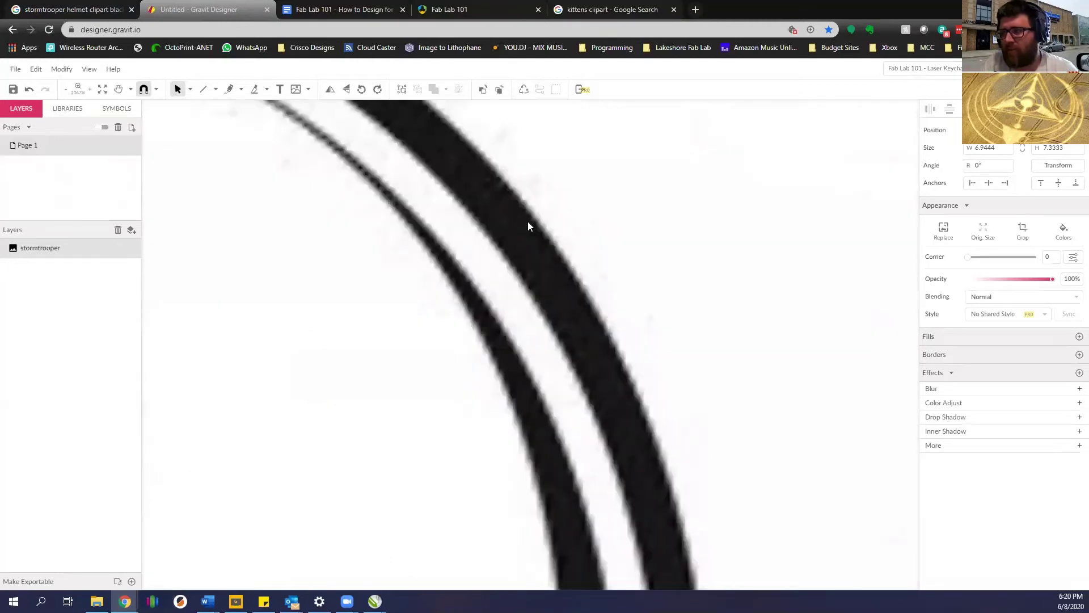
Scale the helmet image down to about 3.93 × 4.21 in and reposition it near the page's centre.
drag(454, 310, 326, 269)
drag(448, 289, 561, 322)
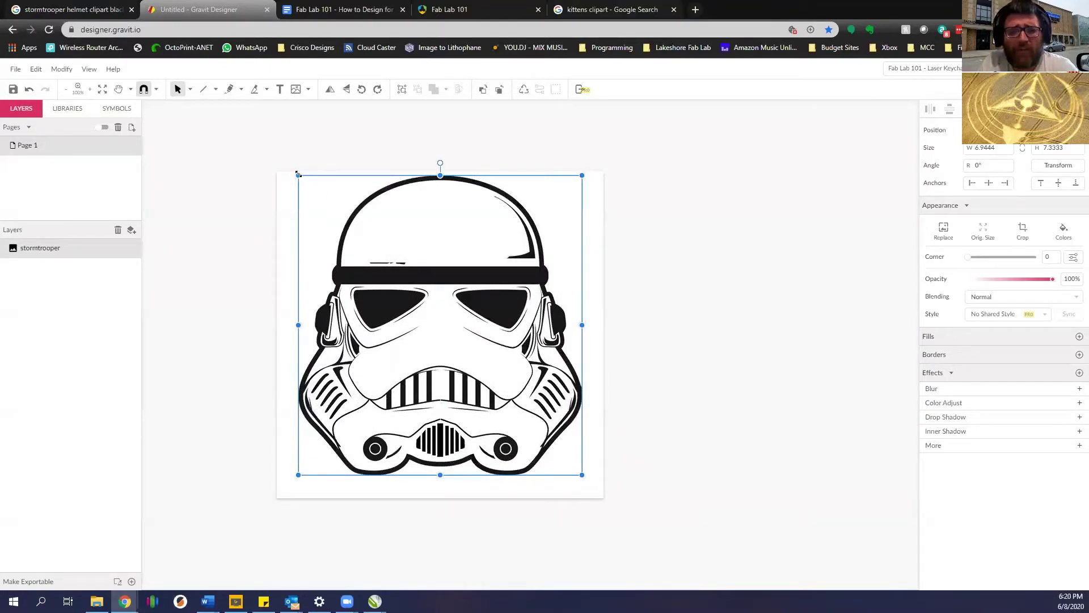
drag(299, 176, 409, 288)
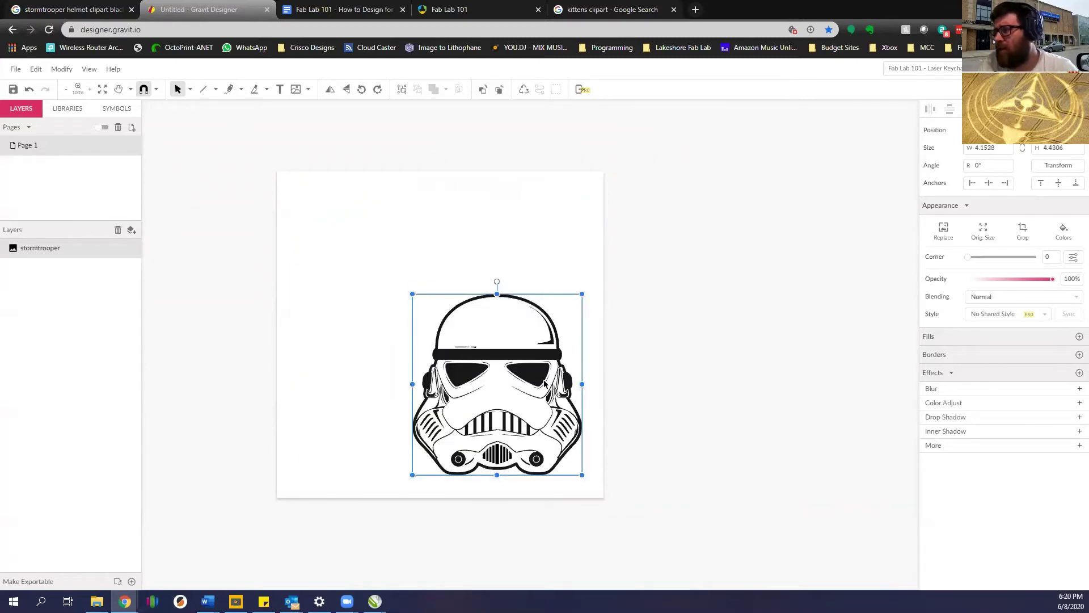
drag(498, 309, 387, 229)
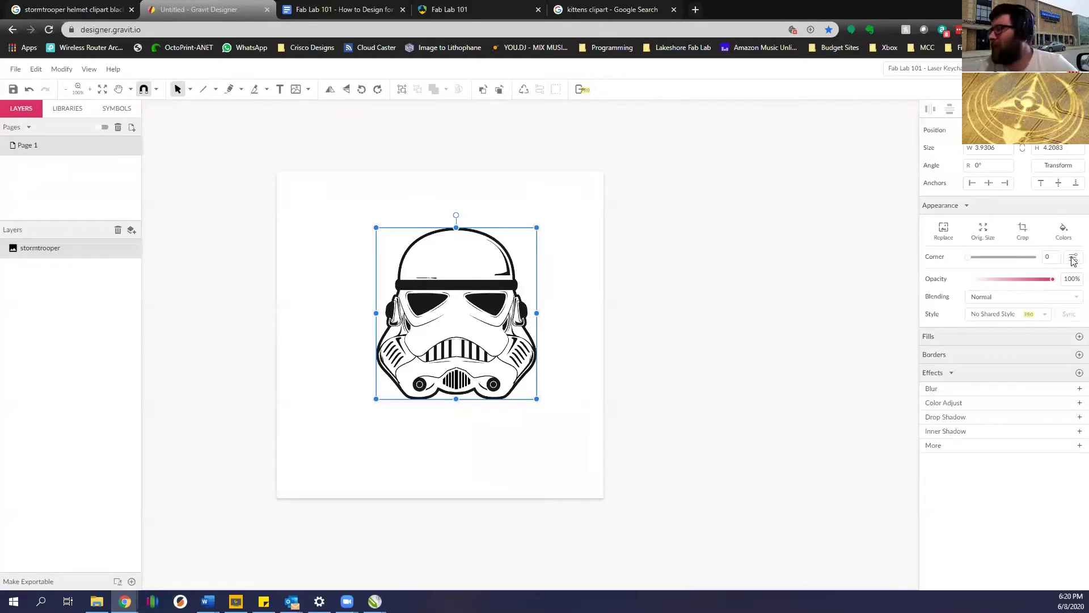
Trace the helmet image into vector shapes and move the resulting group toward the page's centre.
click(62, 69)
mouse_move(102, 287)
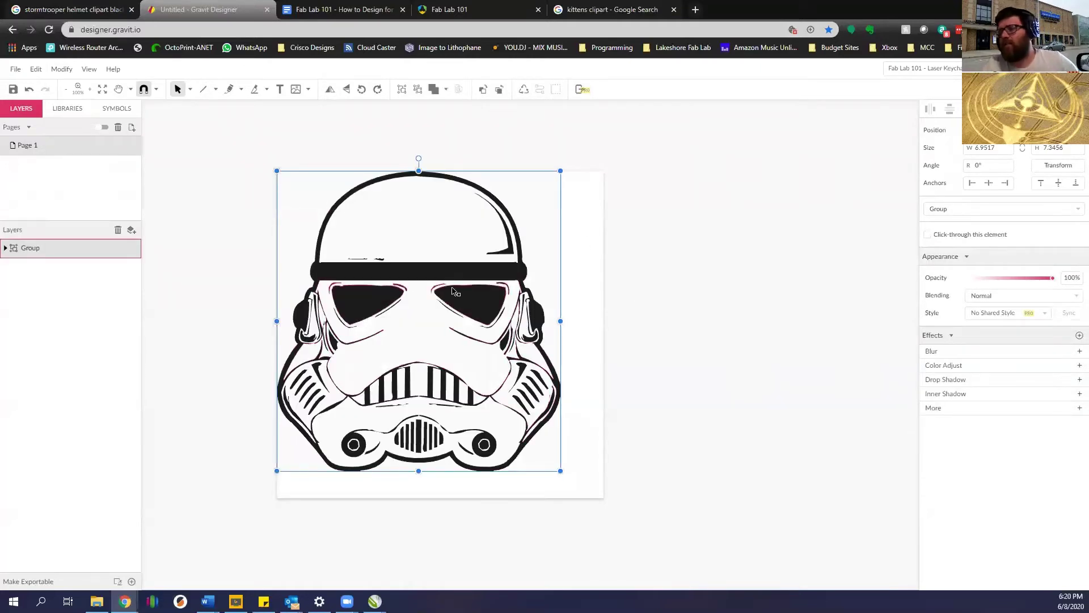
drag(436, 270, 458, 277)
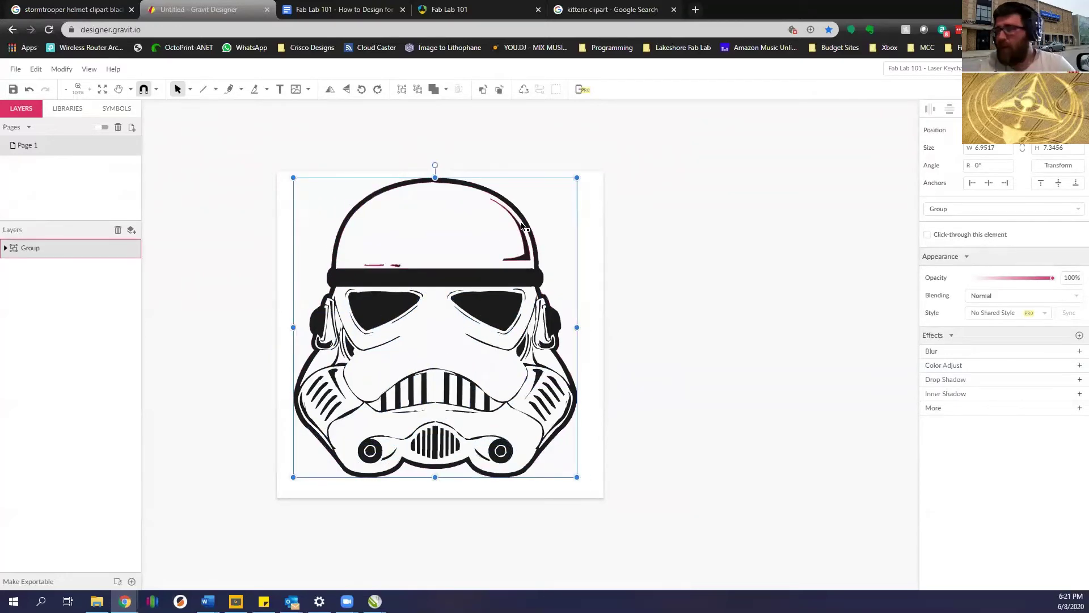
Examine the traced helmet's outline up close to judge how smooth the vector edges are.
scroll(543, 228, up, 3)
scroll(543, 228, up, 10)
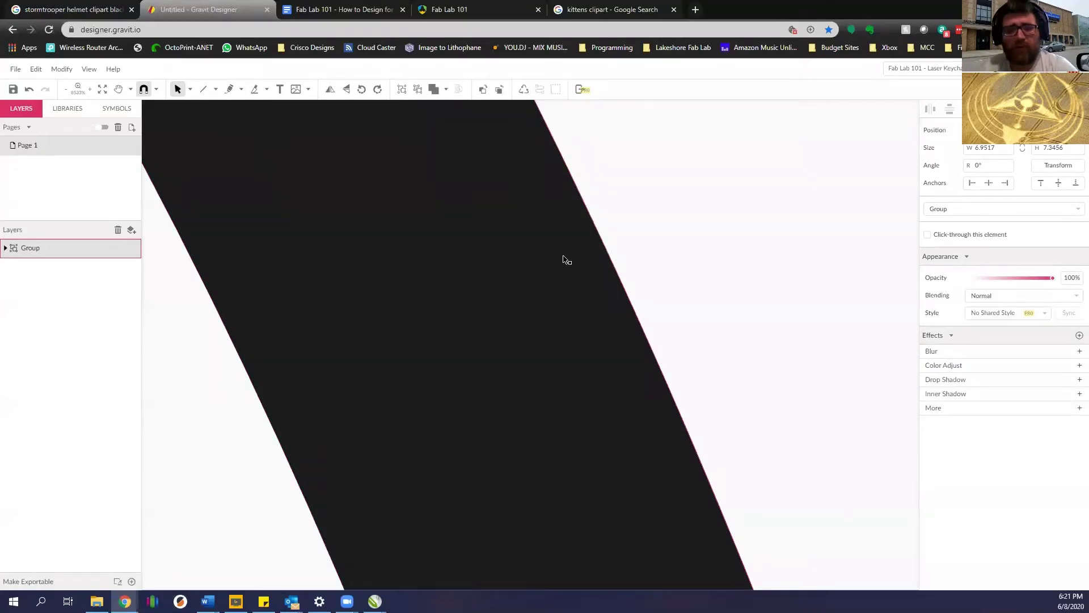
scroll(542, 259, down, 6)
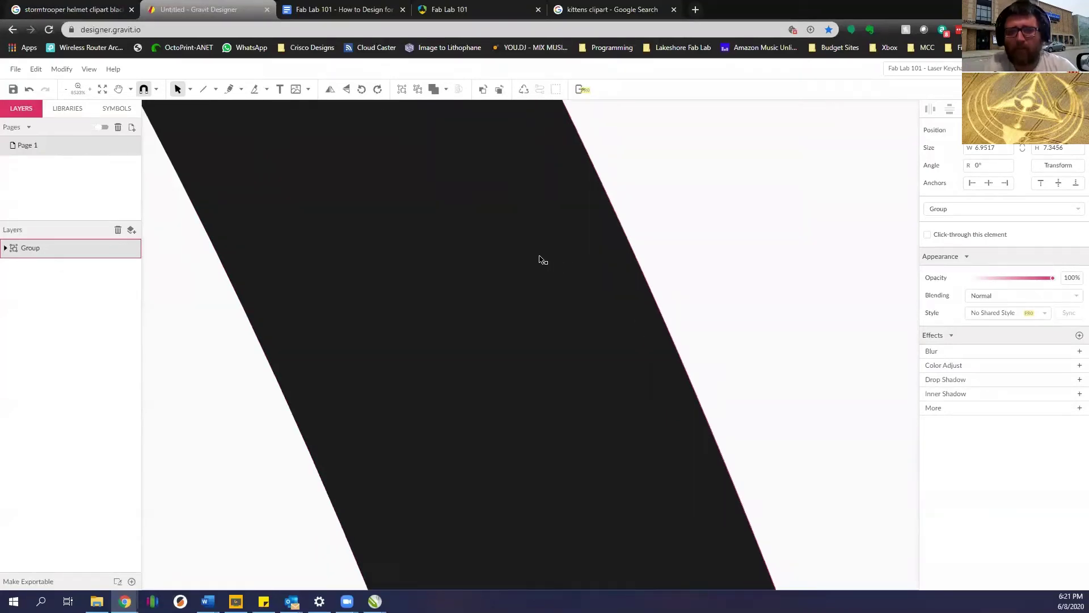
scroll(527, 260, down, 4)
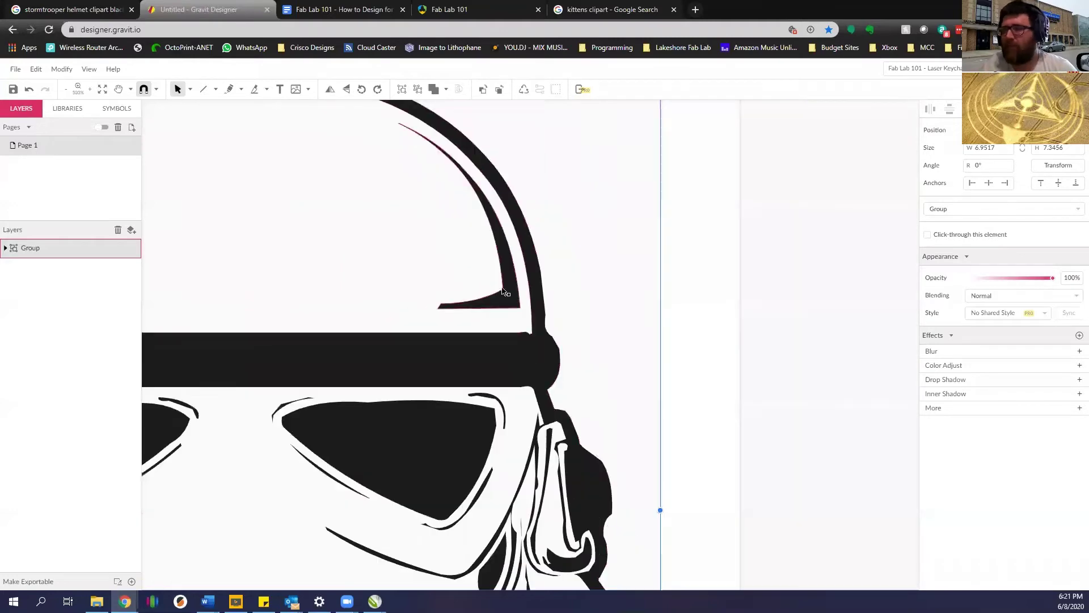
scroll(476, 306, down, 4)
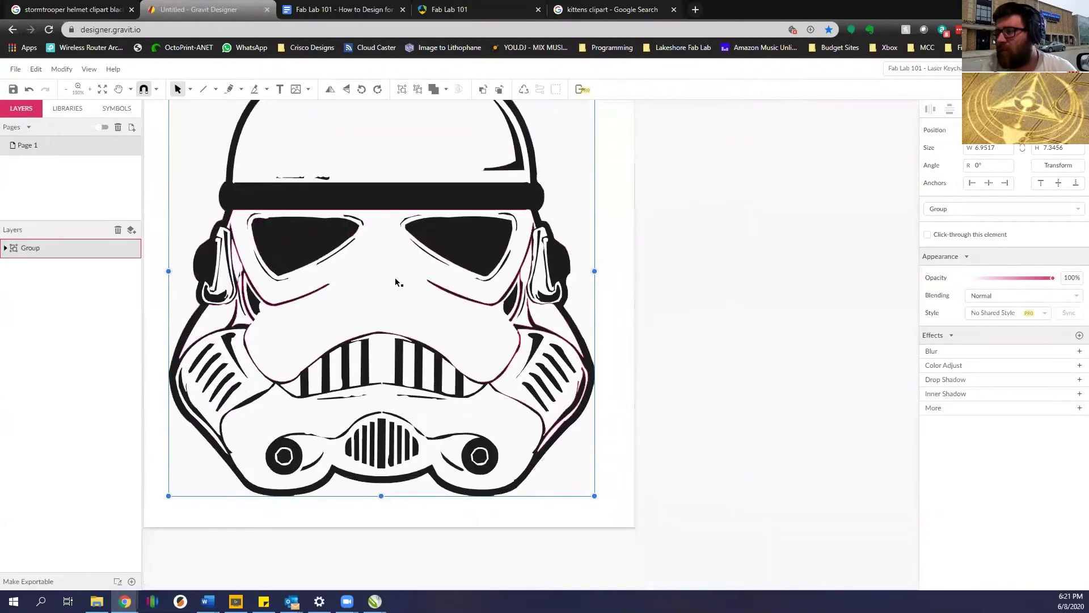
Nudge the traced helmet slightly on the page and ungroup it into its separate paths.
scroll(301, 221, up, 1)
mouse_move(374, 253)
mouse_down()
mouse_move(451, 268)
mouse_move(380, 258)
mouse_move(542, 259)
mouse_move(384, 267)
mouse_up()
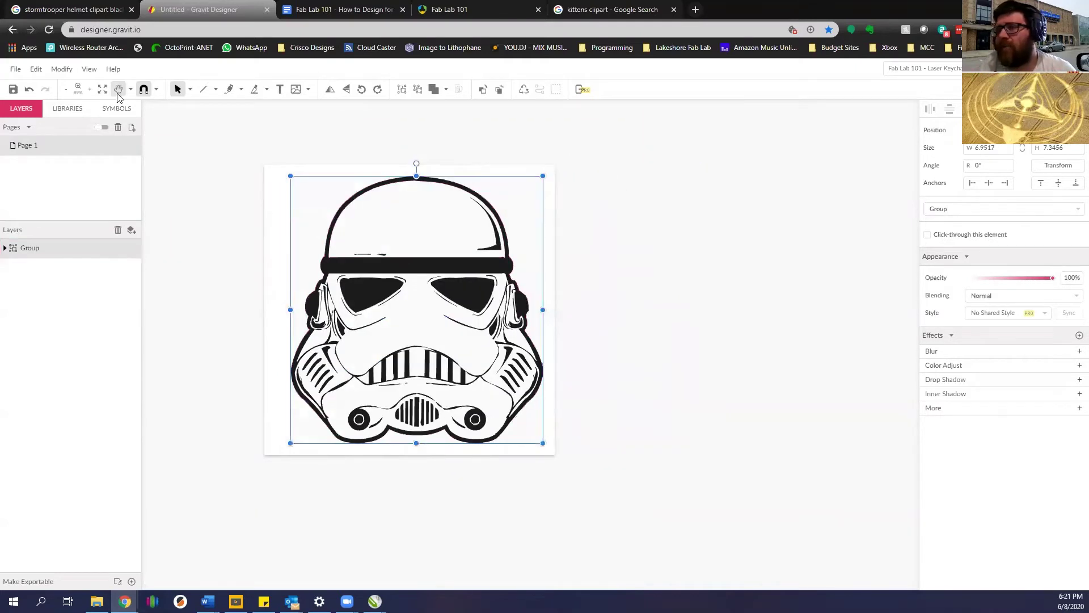
right_click(346, 275)
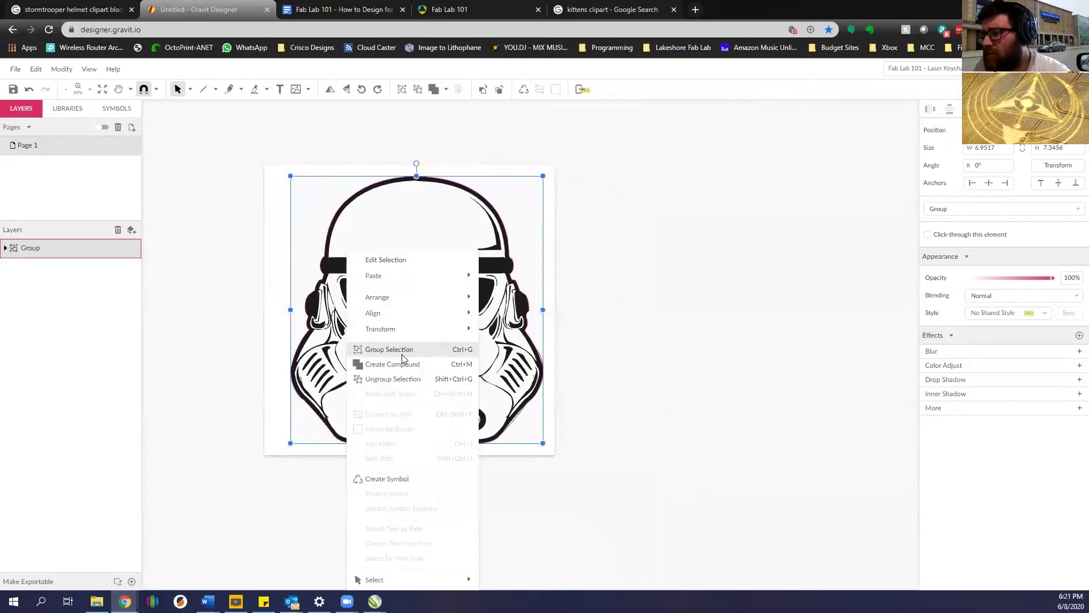
click(400, 379)
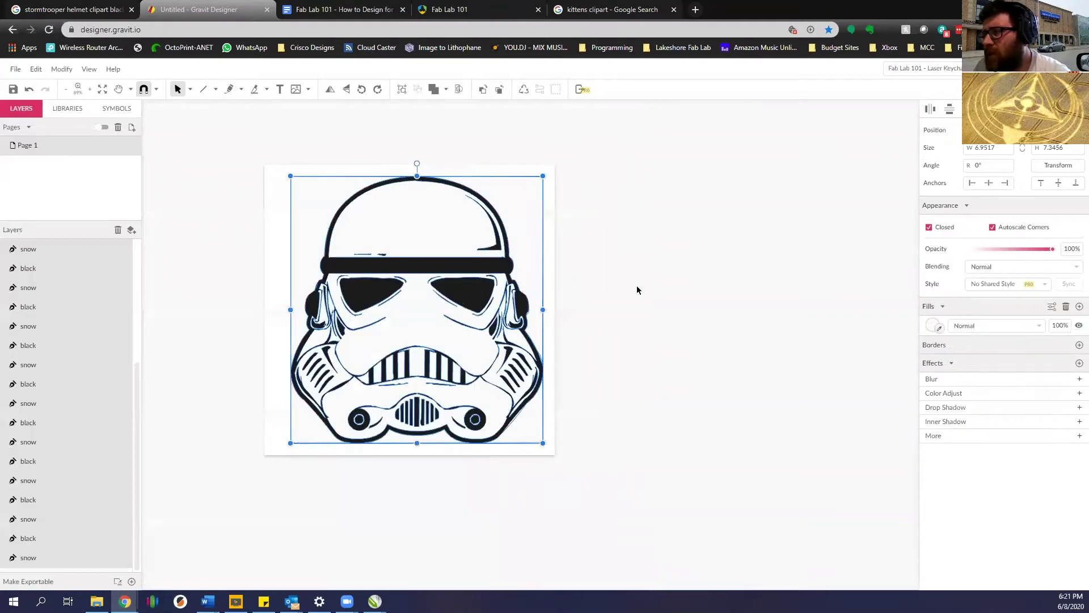
click(637, 285)
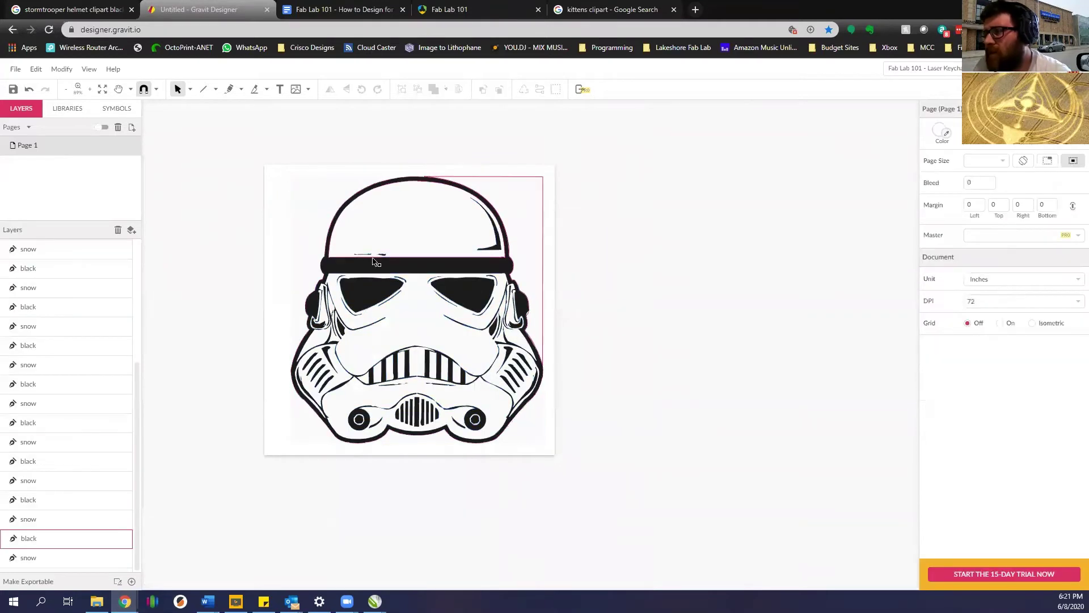
Try moving the black highlight shape off the helmet's dome and put it back in place.
click(503, 241)
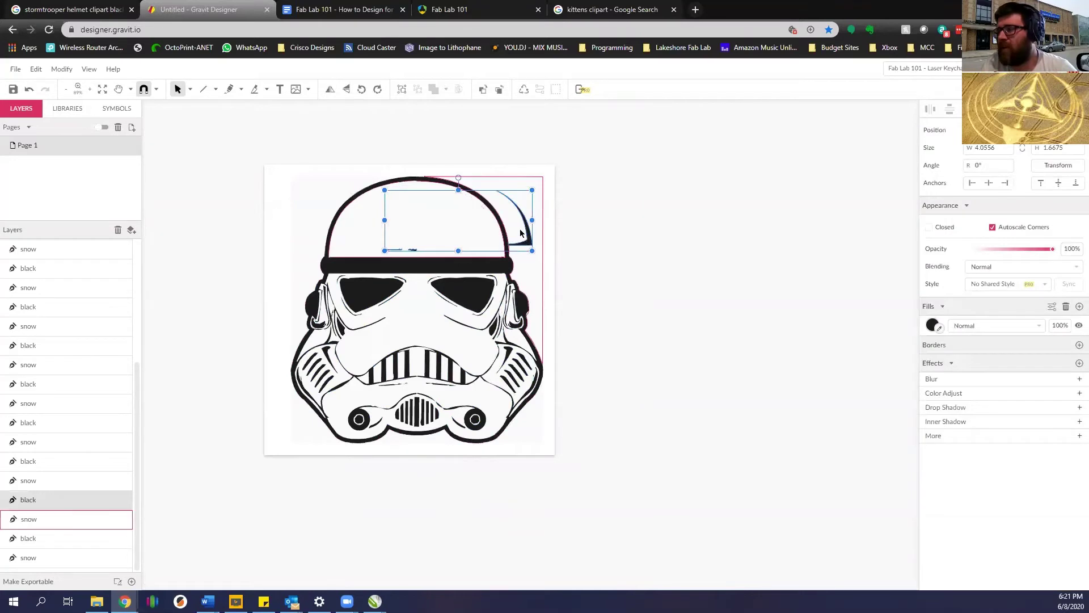
scroll(585, 271, up, 1)
drag(529, 299, 493, 310)
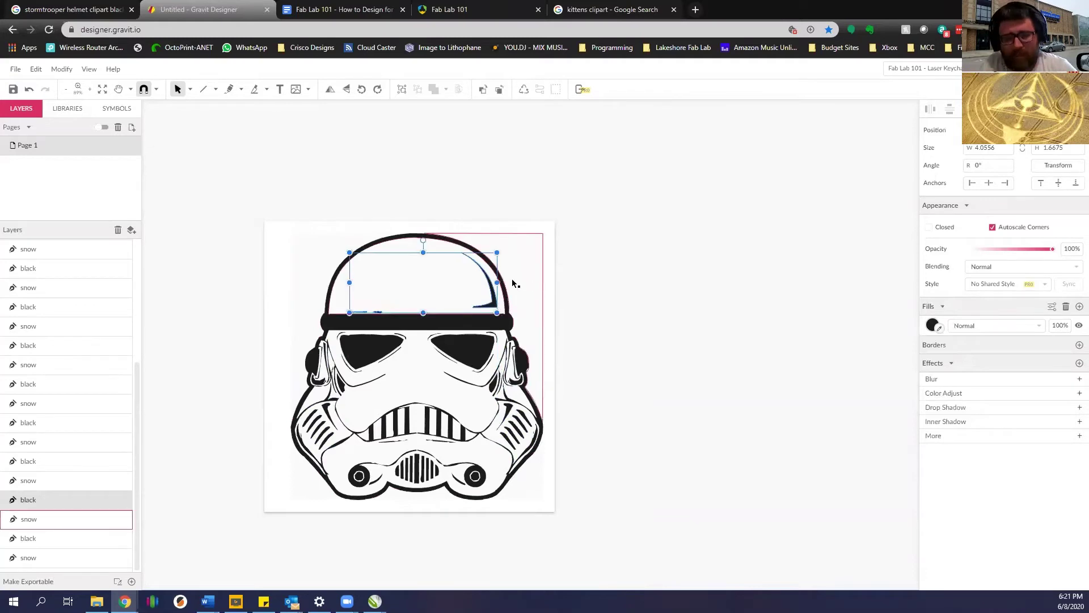
click(556, 268)
scroll(497, 278, up, 3)
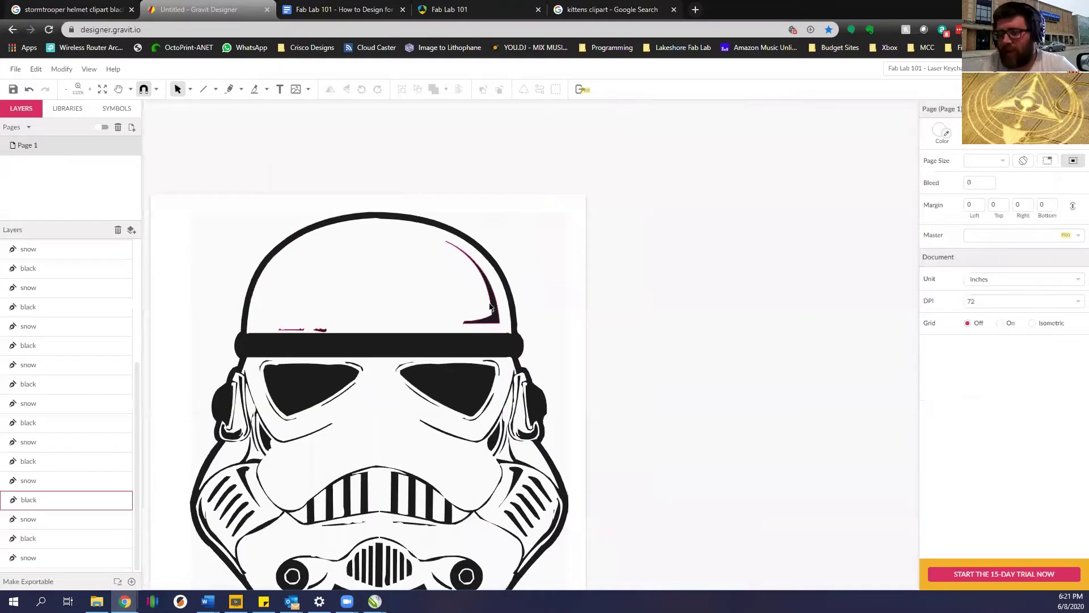
click(491, 307)
click(544, 290)
Display the anchor points of the black eye shape and deselect it.
click(464, 385)
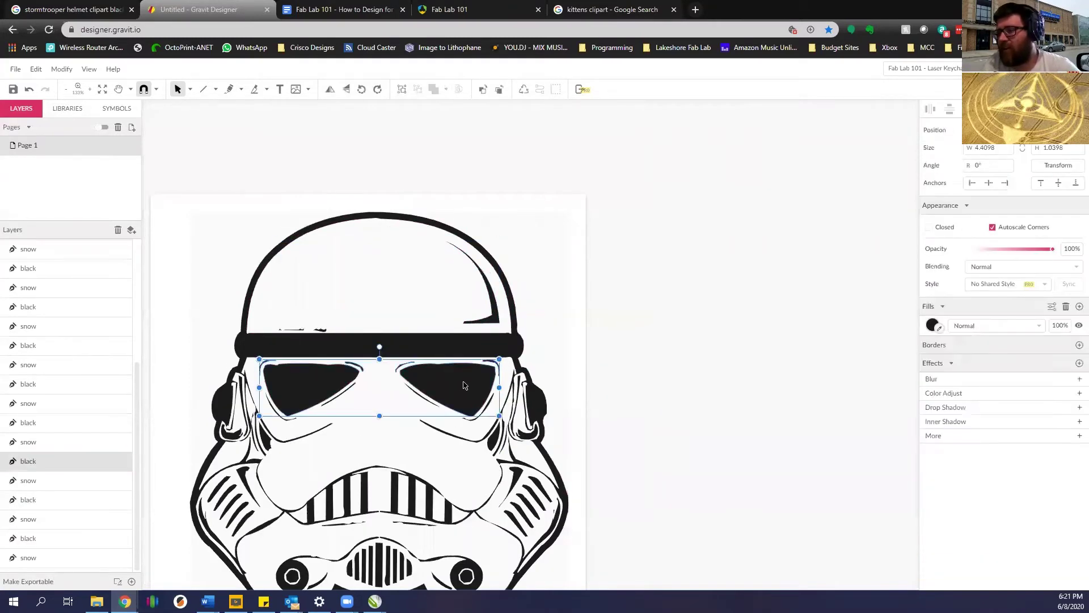
mouse_move(464, 386)
mouse_down()
mouse_move(443, 416)
mouse_move(471, 375)
mouse_up()
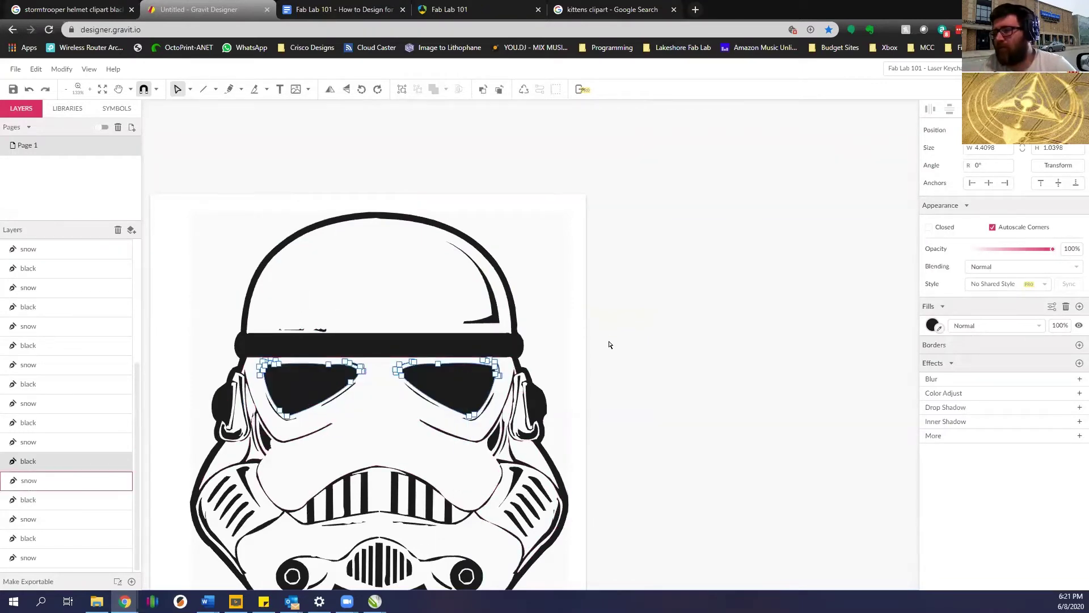
click(632, 297)
scroll(568, 318, down, 4)
scroll(457, 344, up, 2)
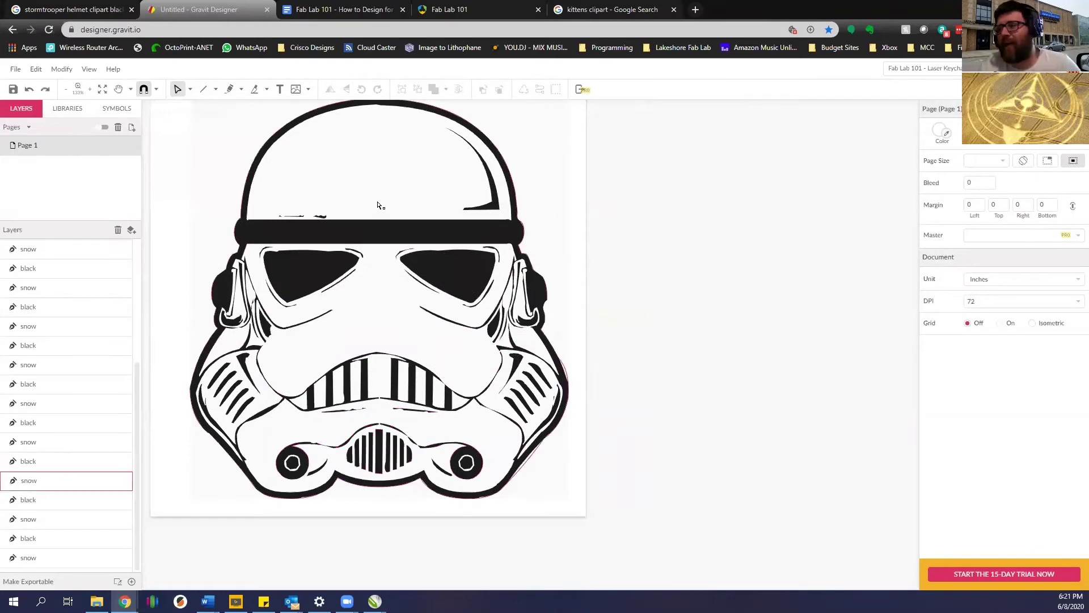
Edit the dome highlight's anchor points to thicken its upper arc on both the outer and inner sides.
double_click(492, 200)
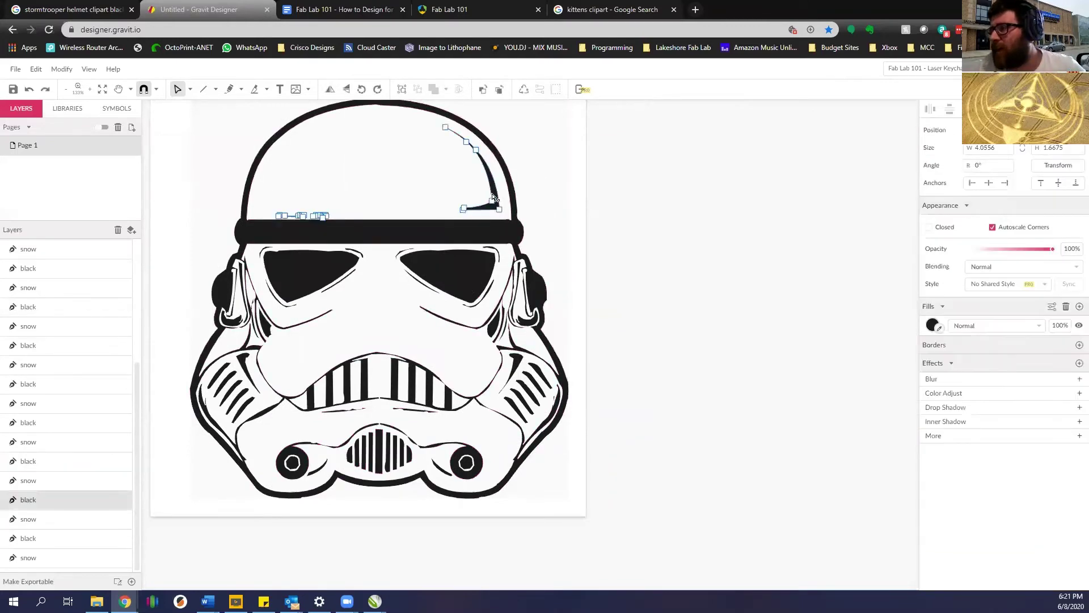
scroll(477, 149, up, 5)
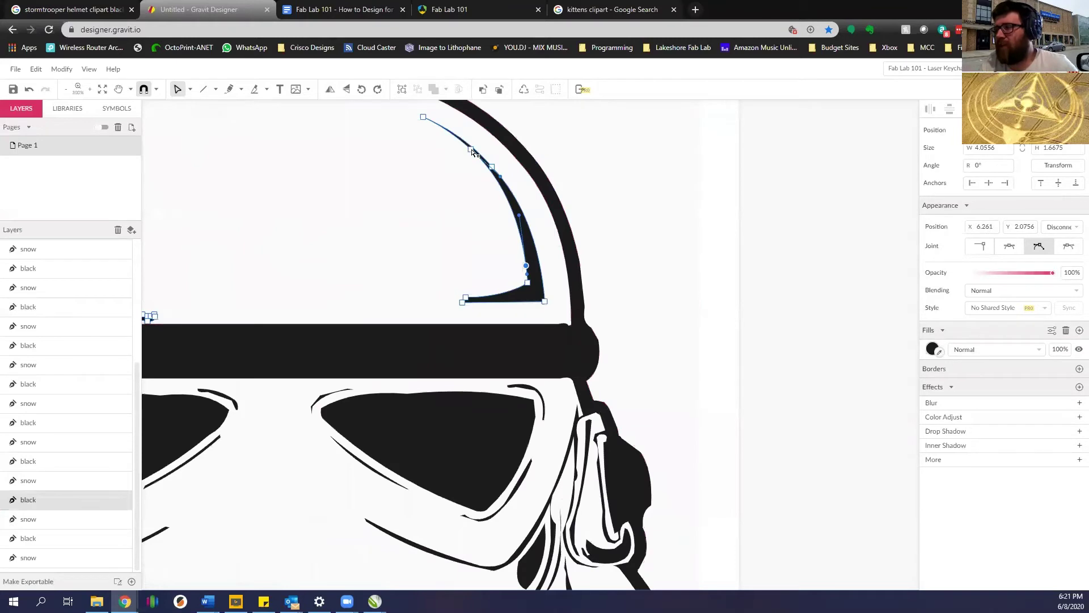
click(501, 162)
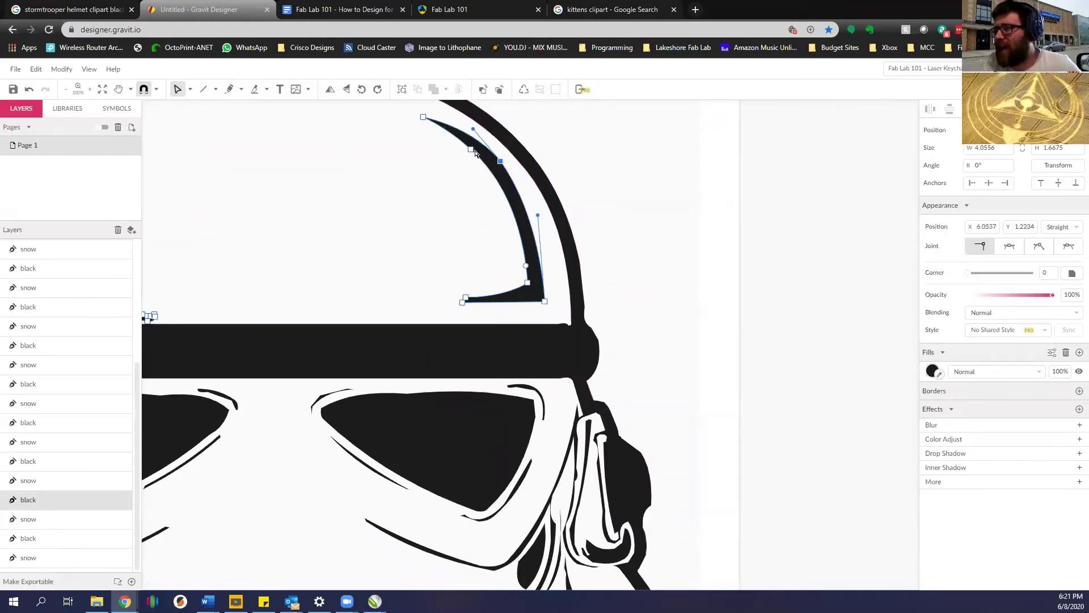
drag(470, 150, 492, 171)
Stretch the dome highlight's lower tip farther toward the helmet's middle and raise the neighbouring anchor point slightly.
drag(468, 302, 394, 302)
click(465, 297)
drag(464, 297, 460, 295)
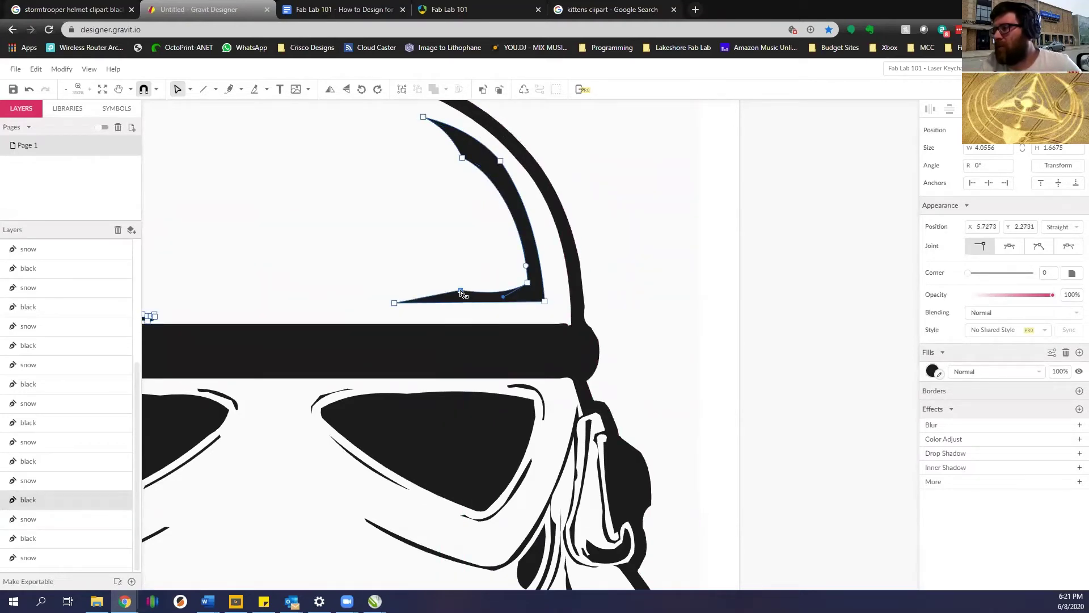
click(645, 287)
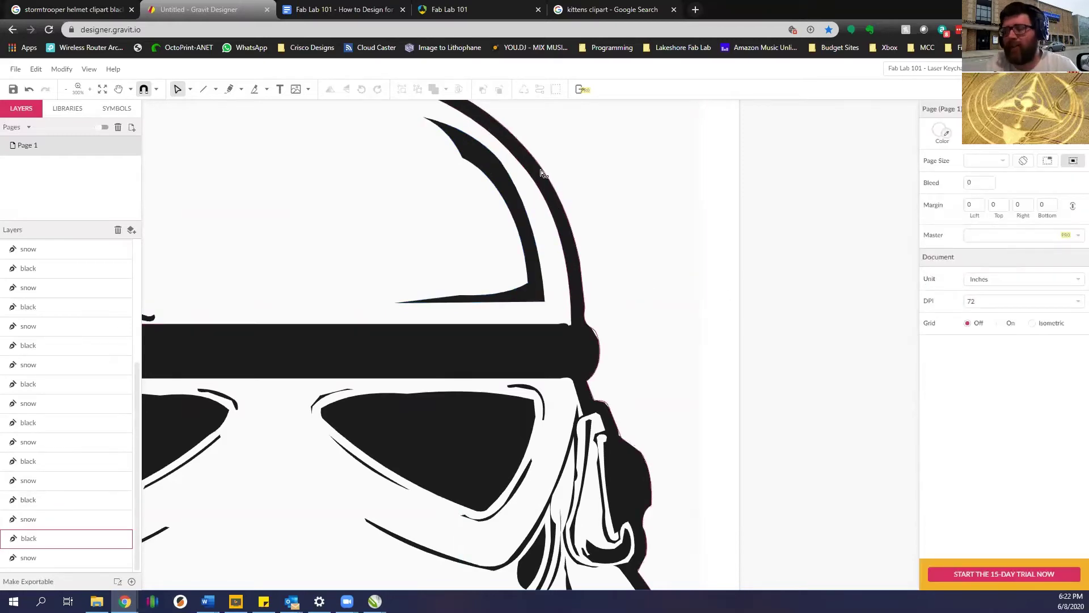
Select all the helmet's traced shapes and group them into one object.
scroll(462, 210, down, 3)
scroll(464, 213, down, 6)
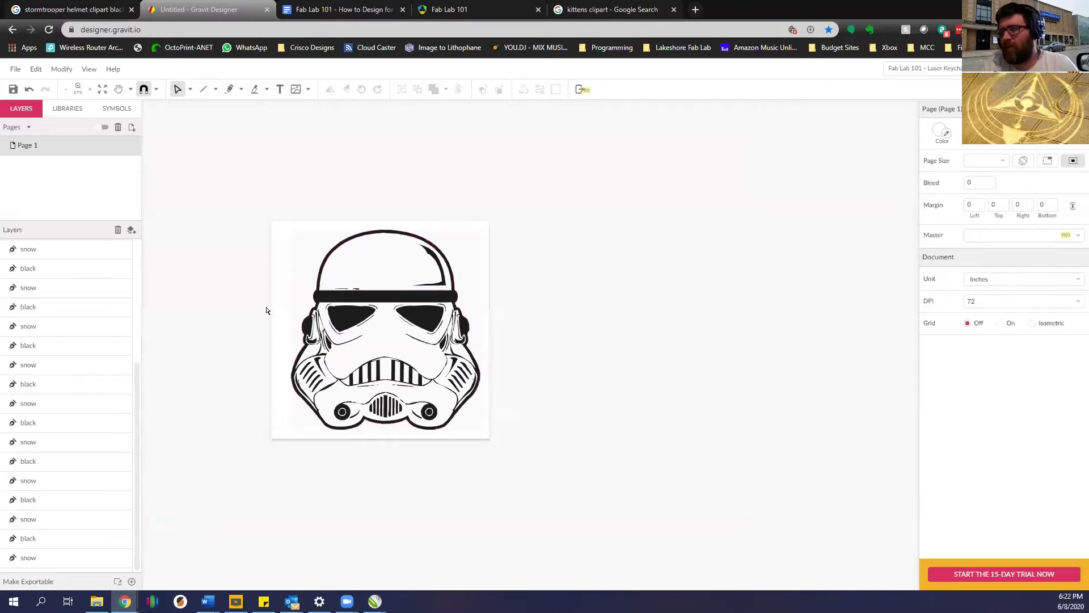
drag(268, 212, 565, 480)
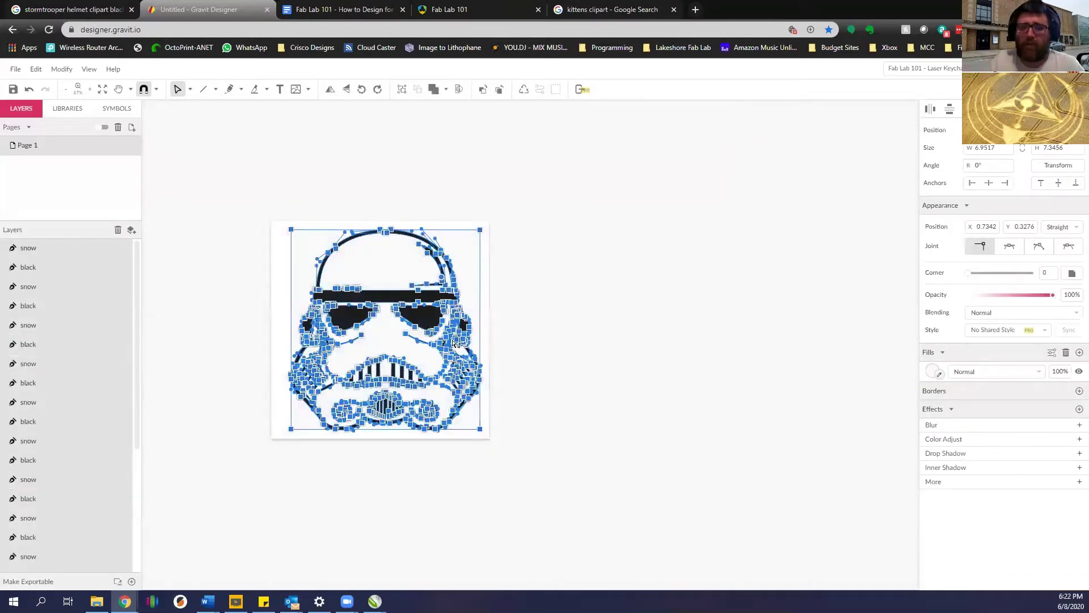
scroll(333, 274, up, 2)
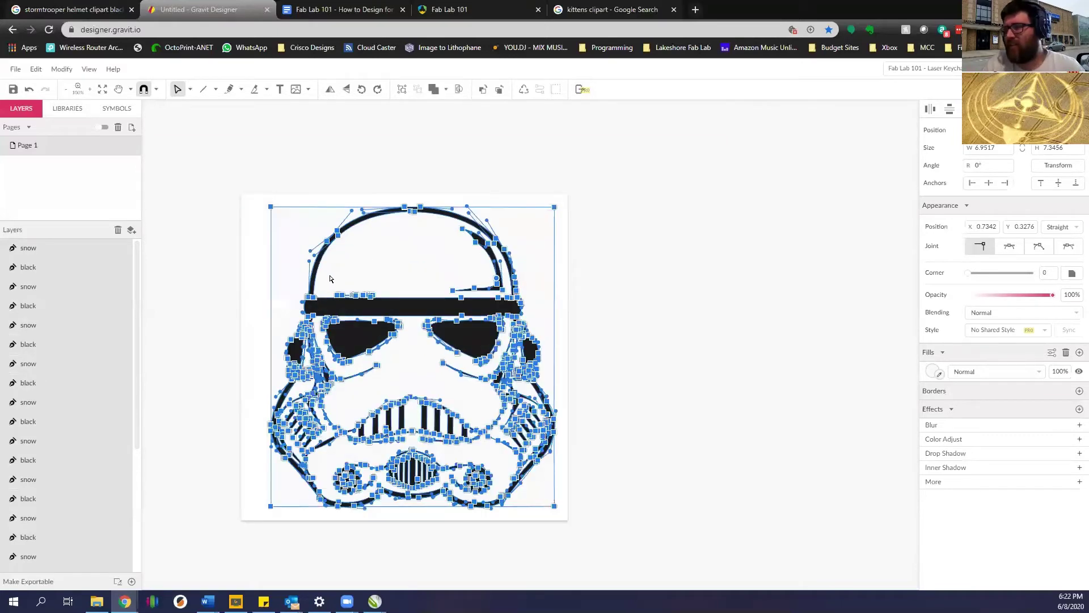
right_click(377, 316)
mouse_move(381, 314)
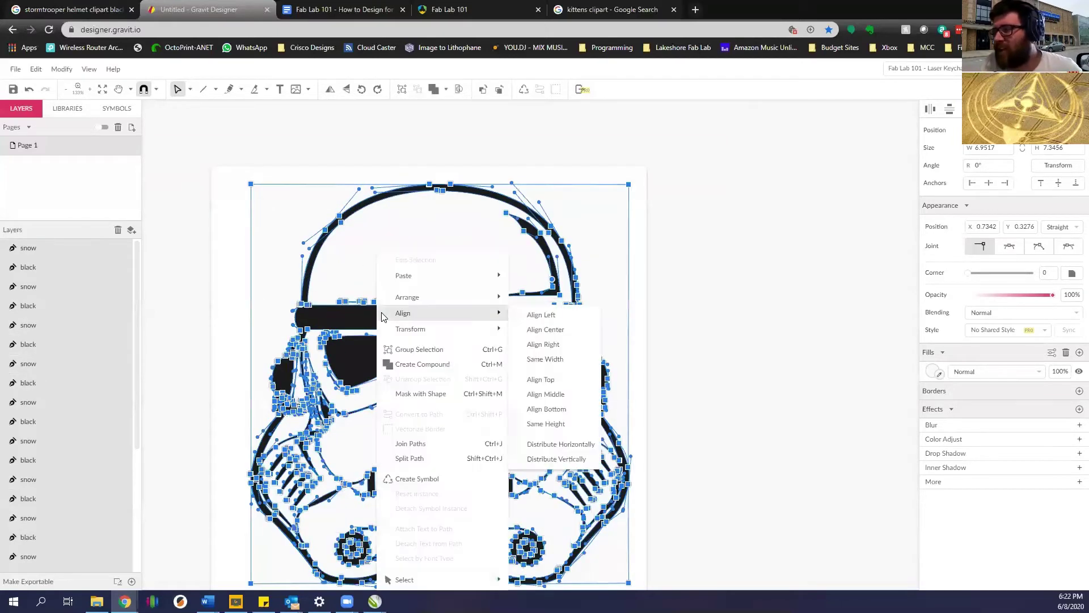
click(434, 359)
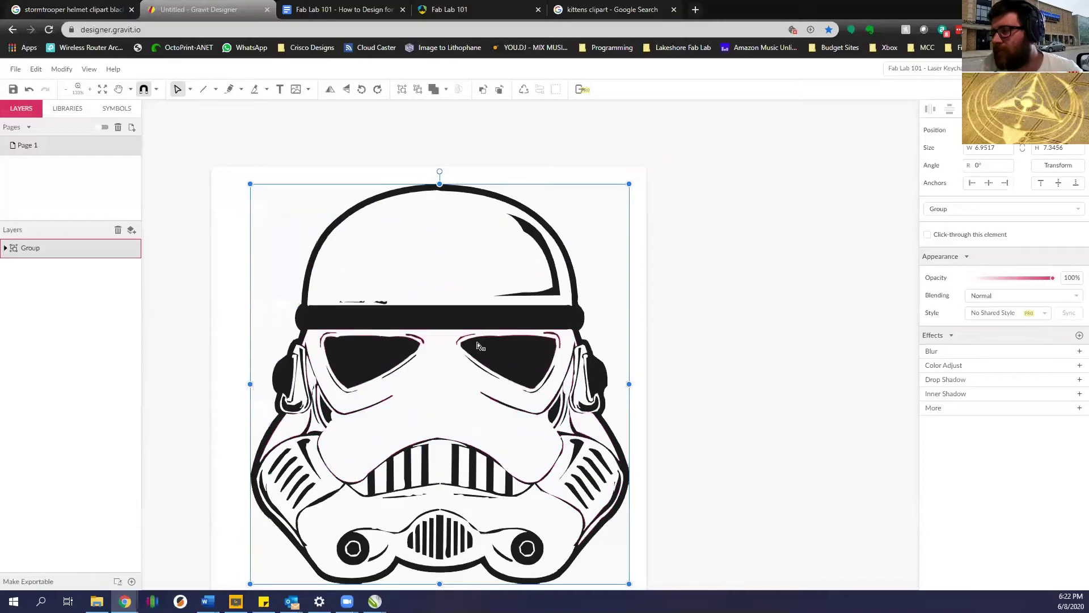
Try setting the helmet group's width to 3 in with its proportions unlocked.
click(1004, 149)
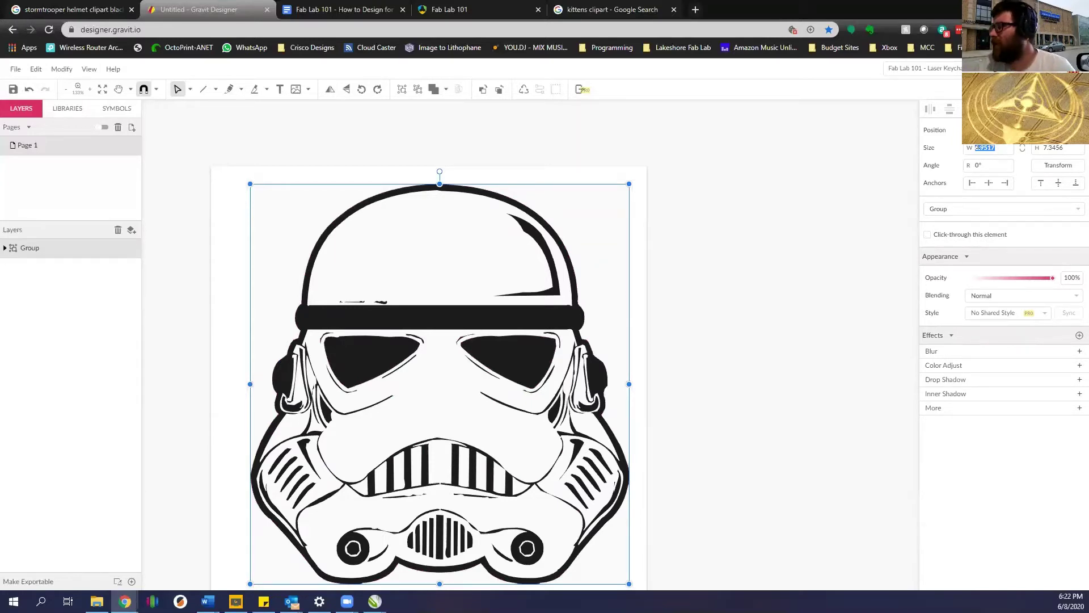
text(3)
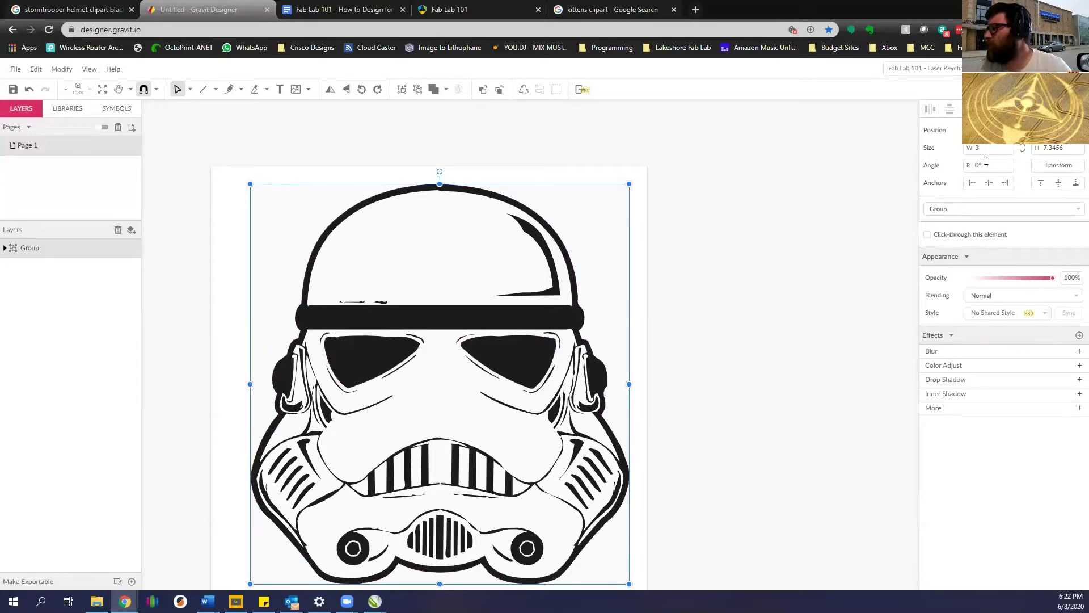
key(Tab)
key(shift+Tab)
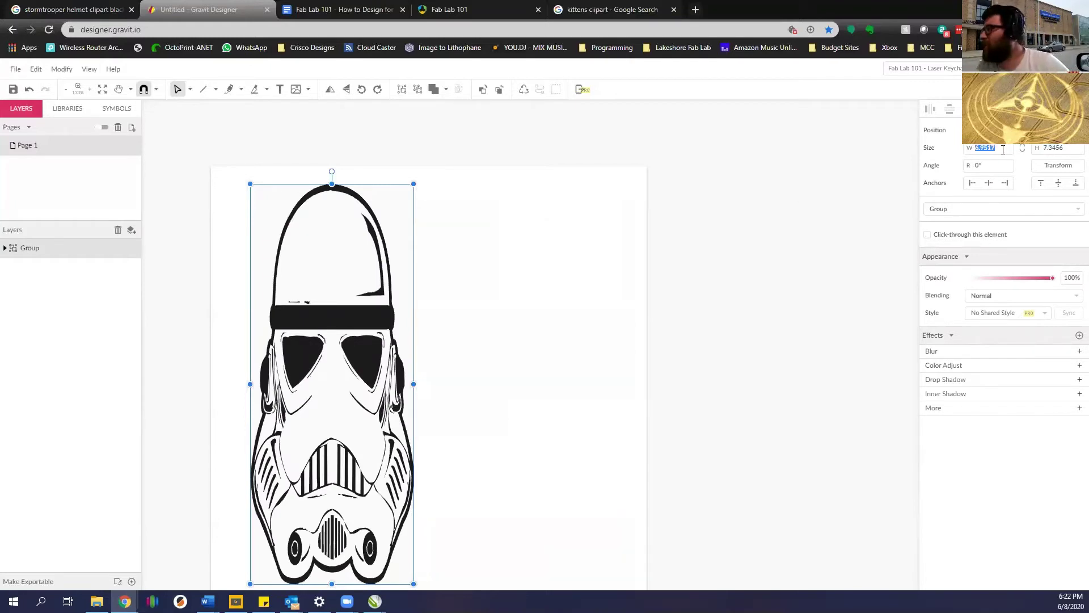
Lock the helmet group's proportions and set its width to 3 in.
click(1022, 149)
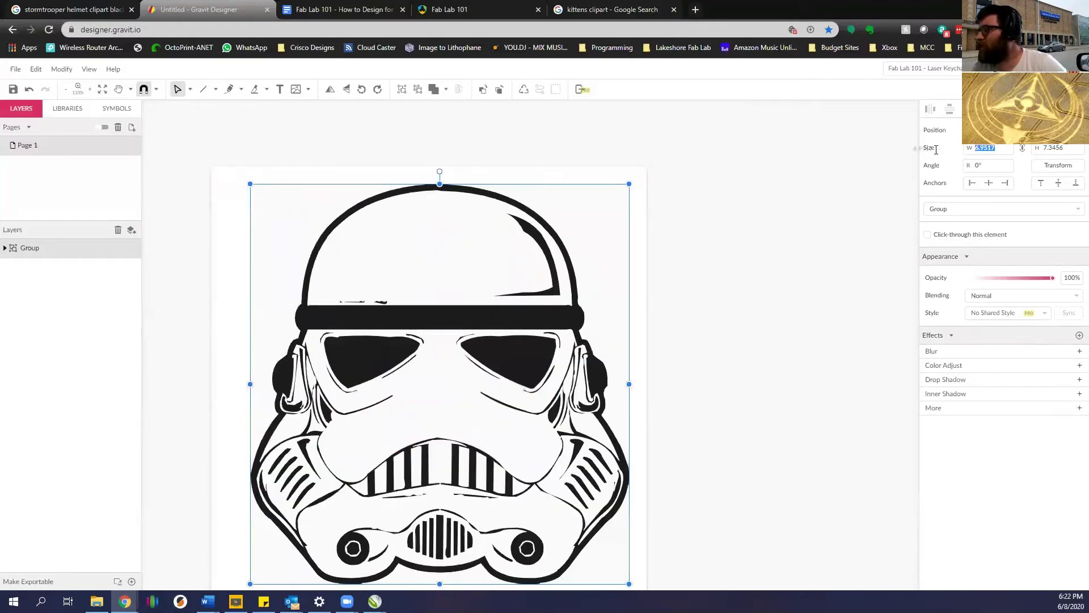
text(3)
key(Return)
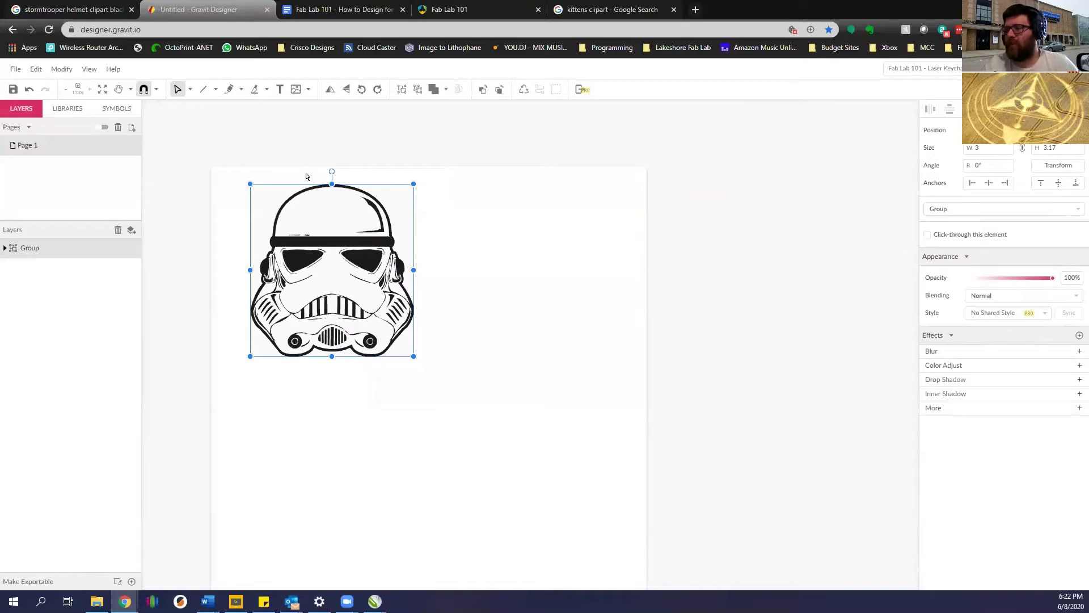
Move the whole helmet group to the middle of the page with the Pointer tool and deselect it.
drag(360, 254, 491, 291)
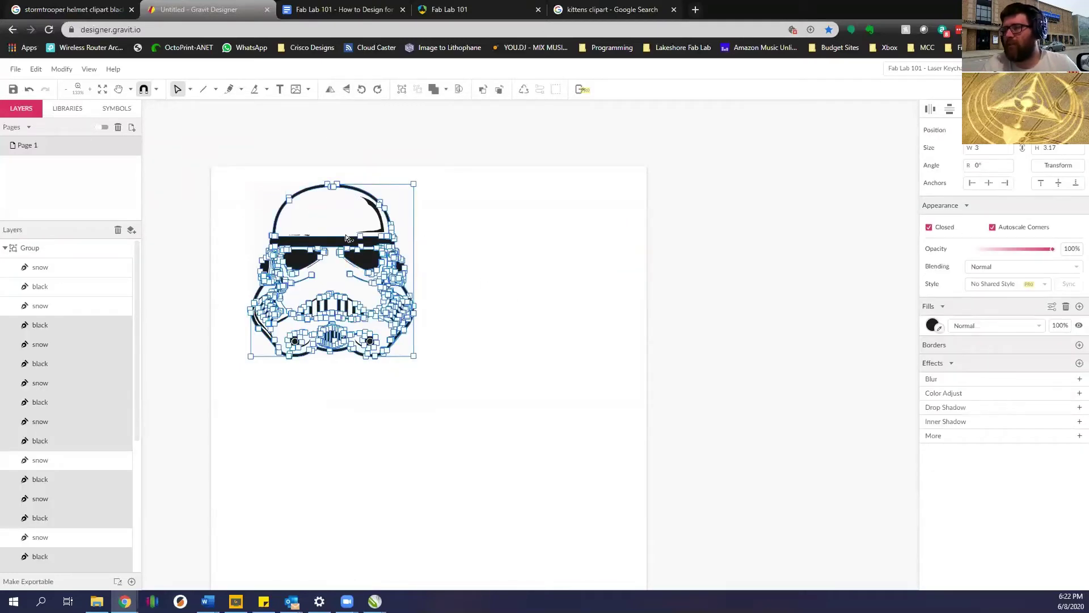
click(457, 248)
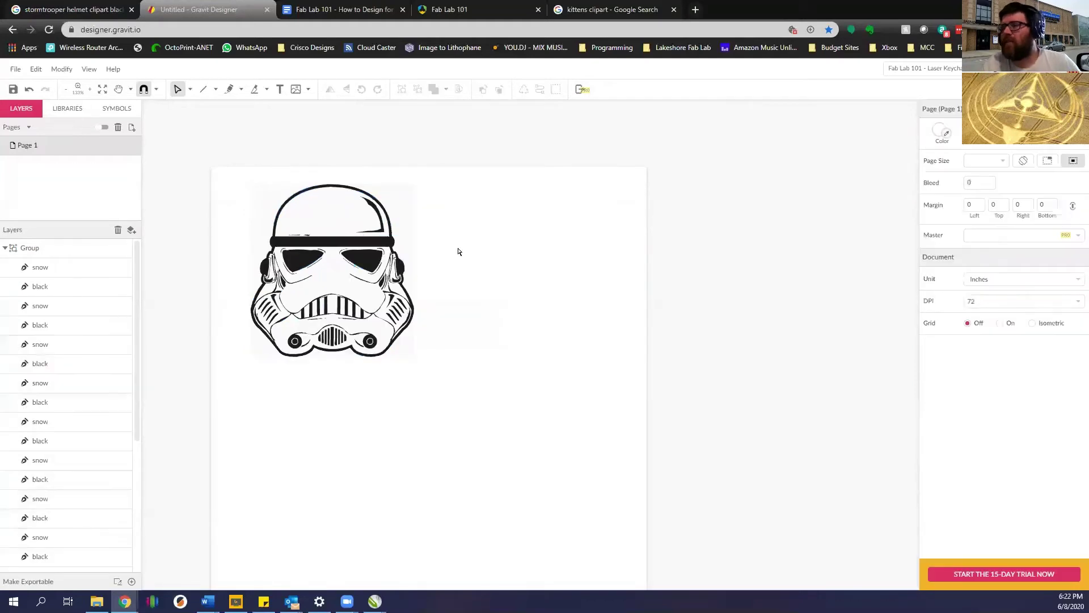
click(177, 90)
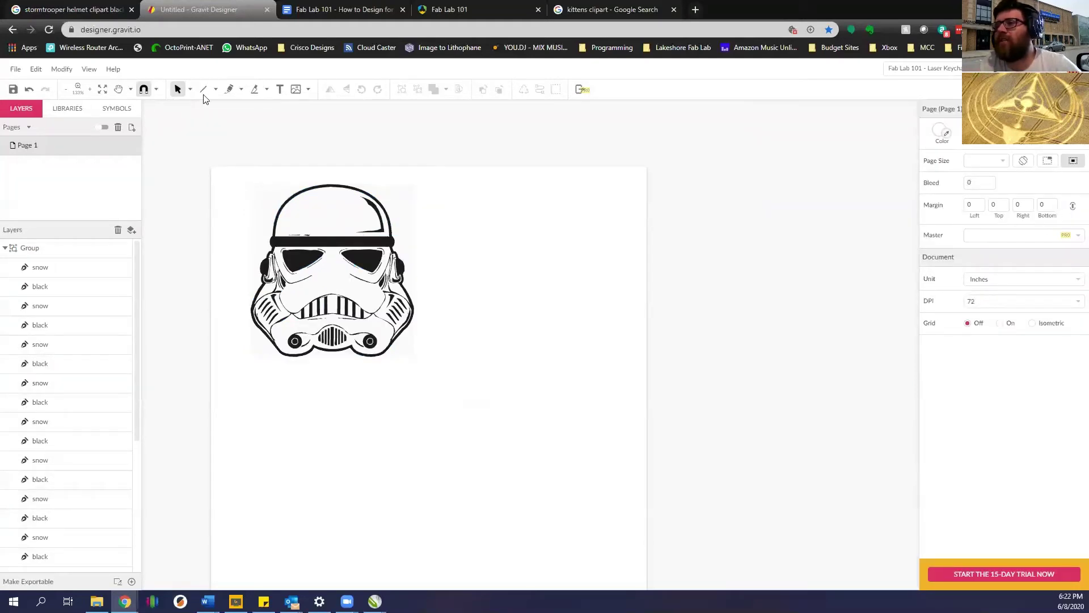
drag(307, 244, 404, 315)
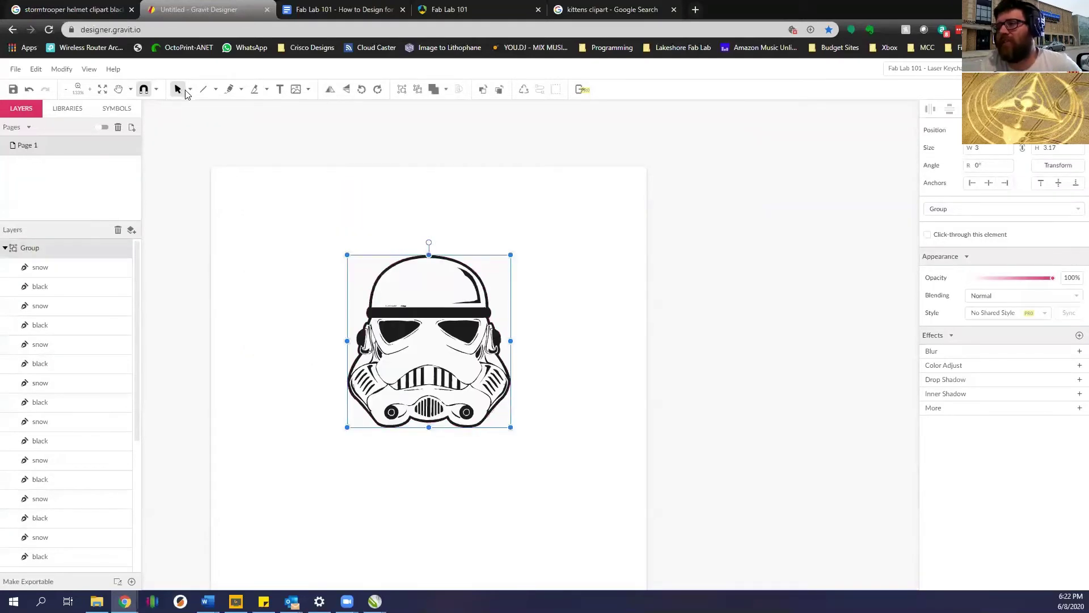
click(190, 90)
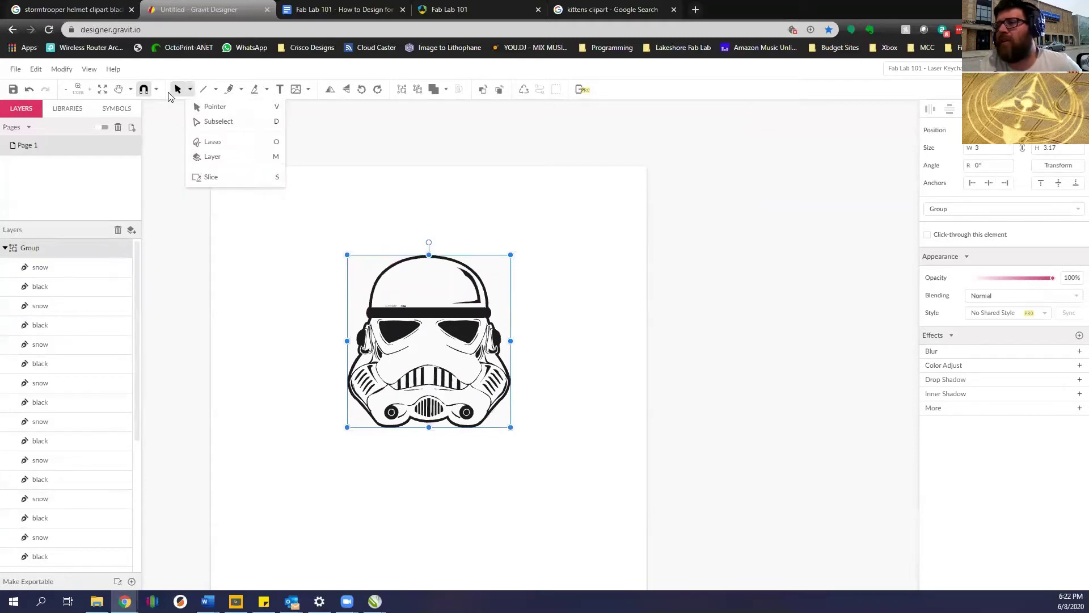
click(293, 253)
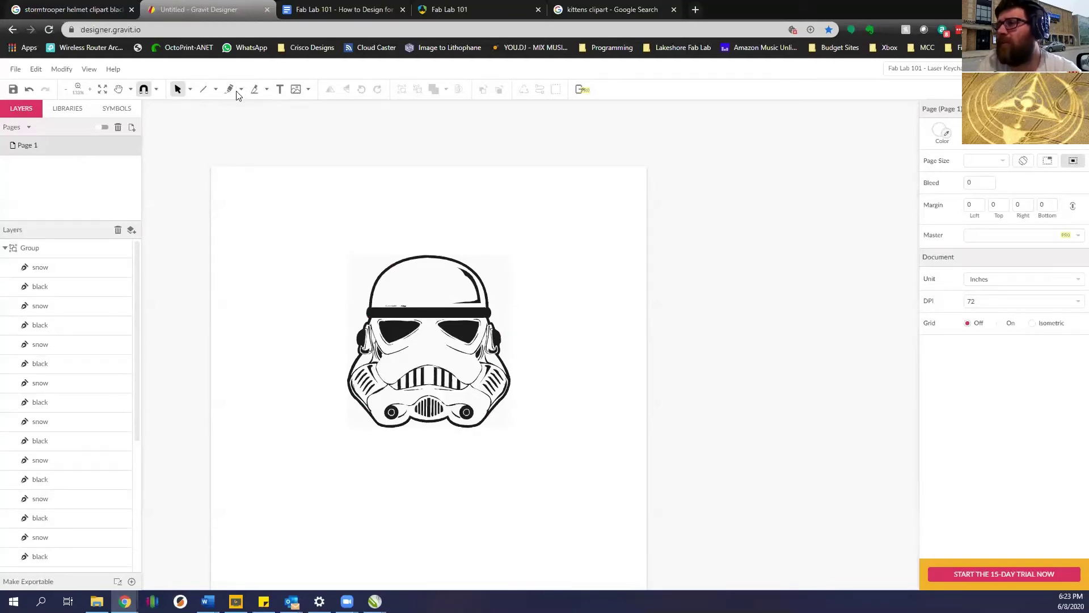
Draw an ellipse about 3.74 × 4.56 in over the helmet and send it to the back.
click(215, 90)
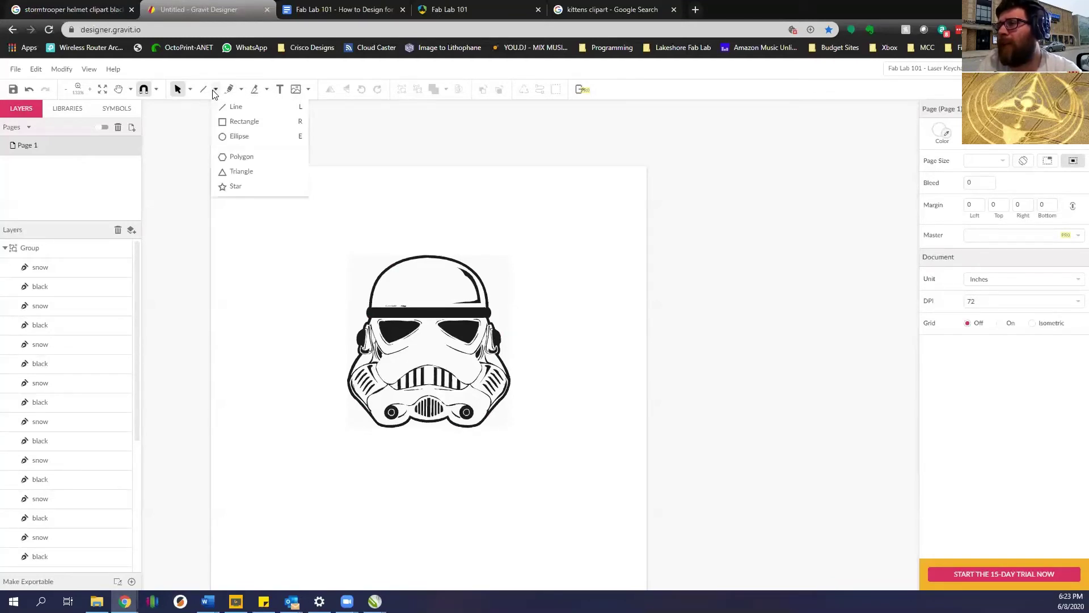
click(237, 138)
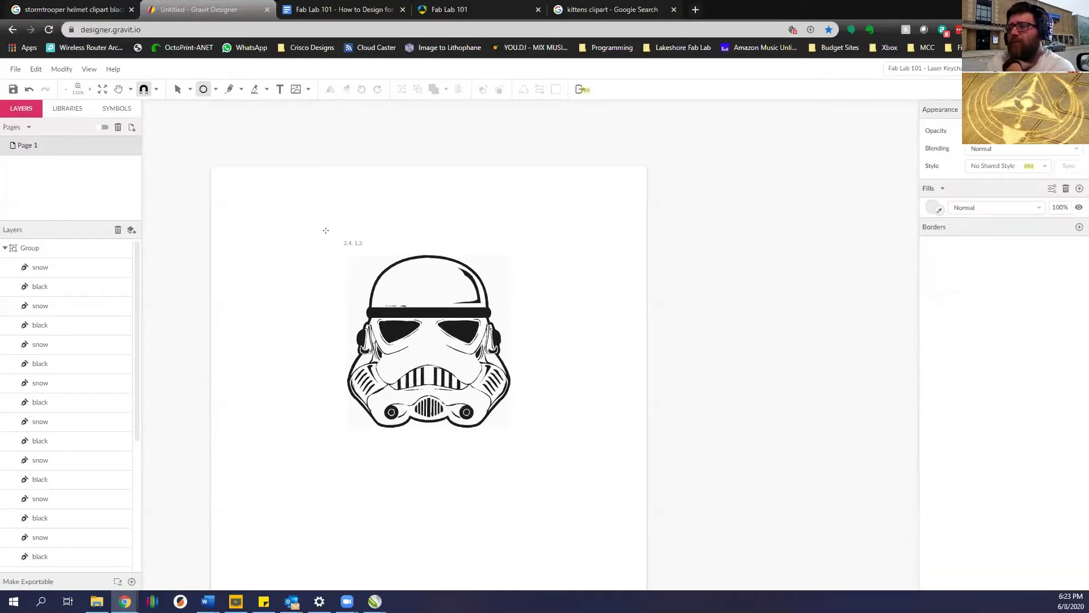
drag(326, 230, 527, 477)
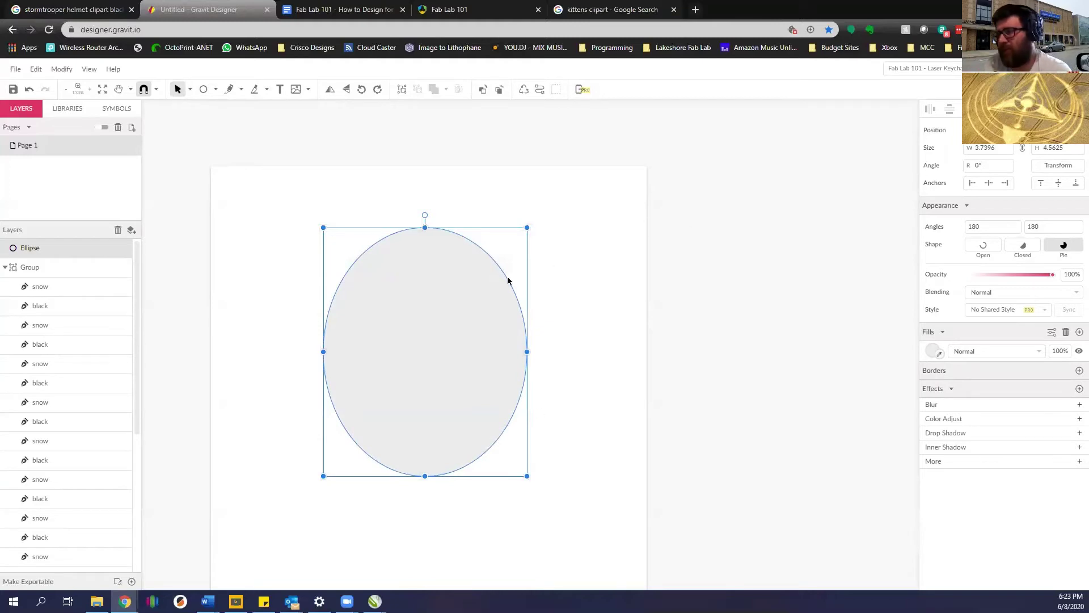
right_click(461, 291)
mouse_move(499, 302)
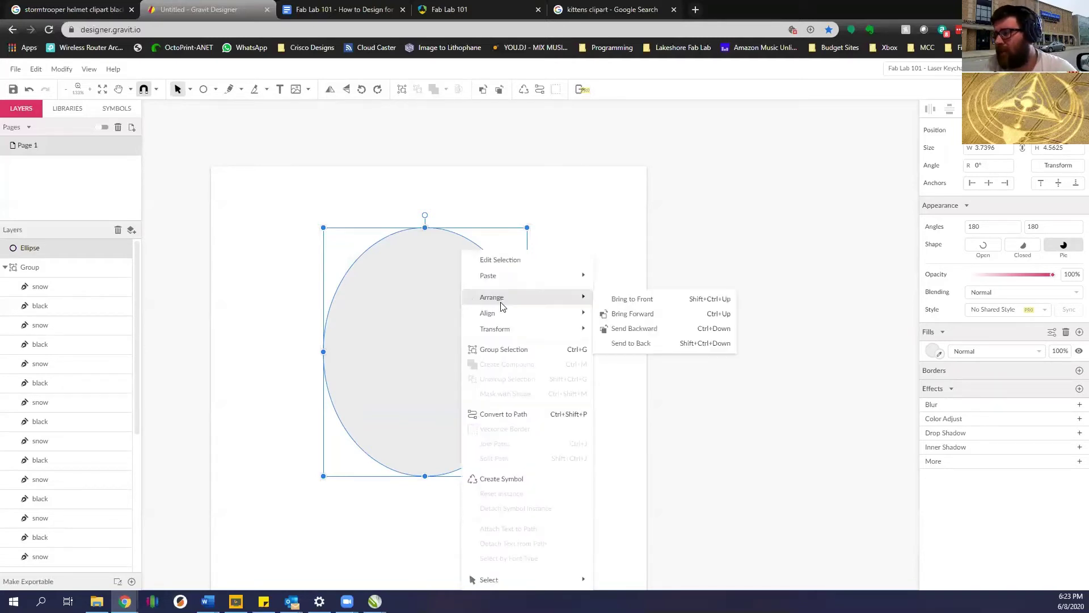
click(627, 343)
click(587, 307)
Nudge the helmet group slightly down and to the left so it sits centred on the ellipse, and deselect it.
click(431, 334)
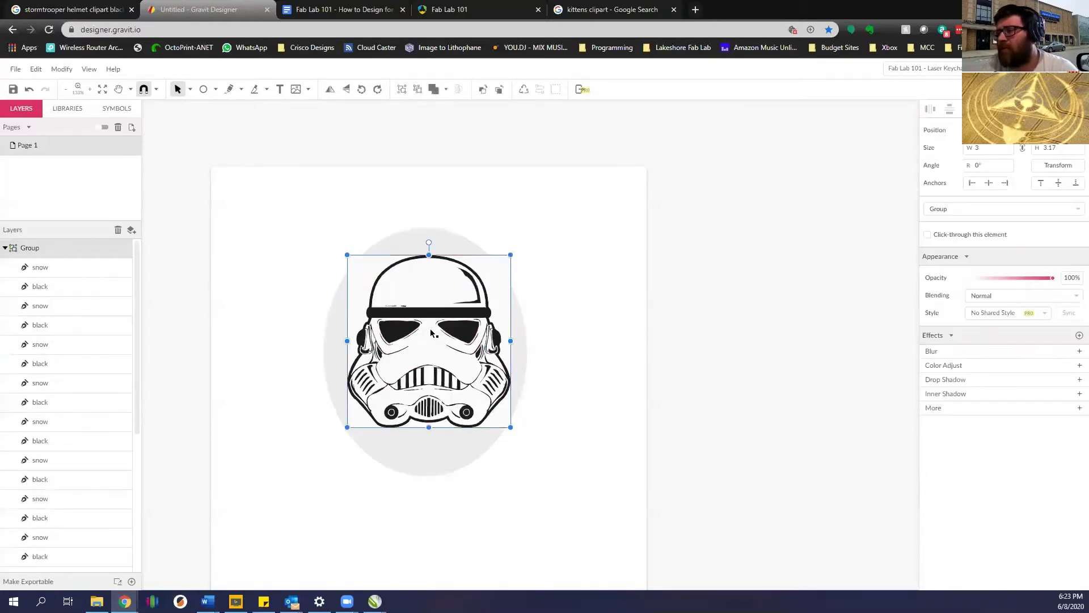
drag(431, 333, 427, 340)
click(578, 270)
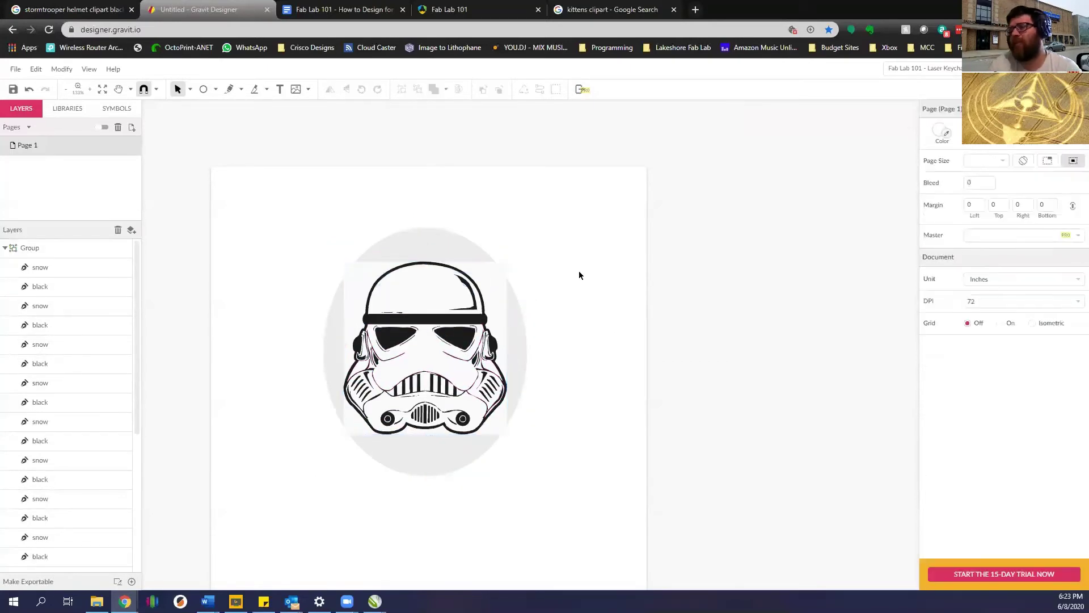
click(427, 301)
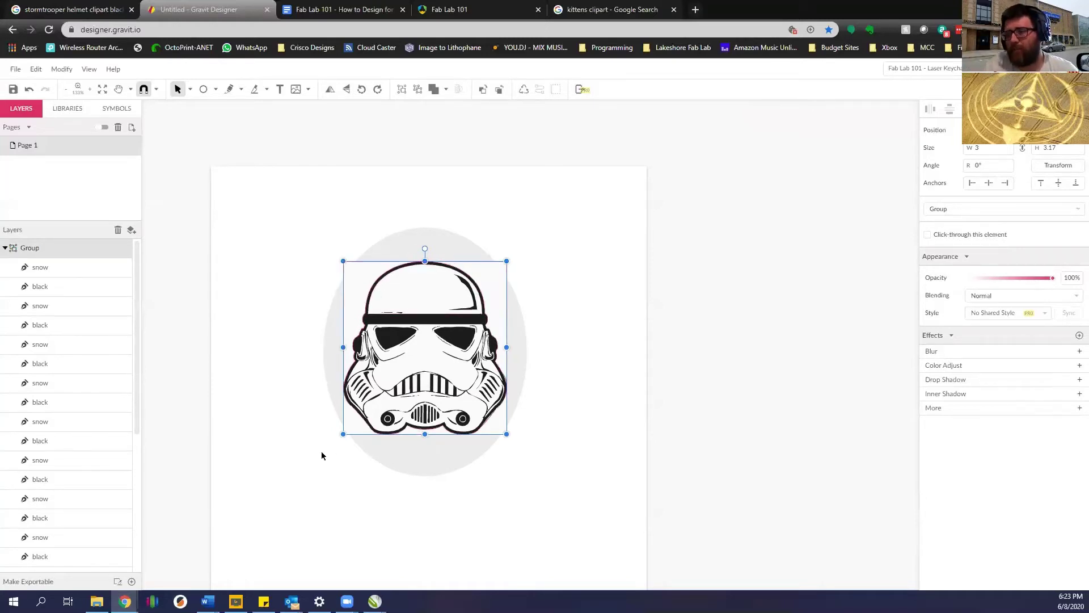
click(242, 296)
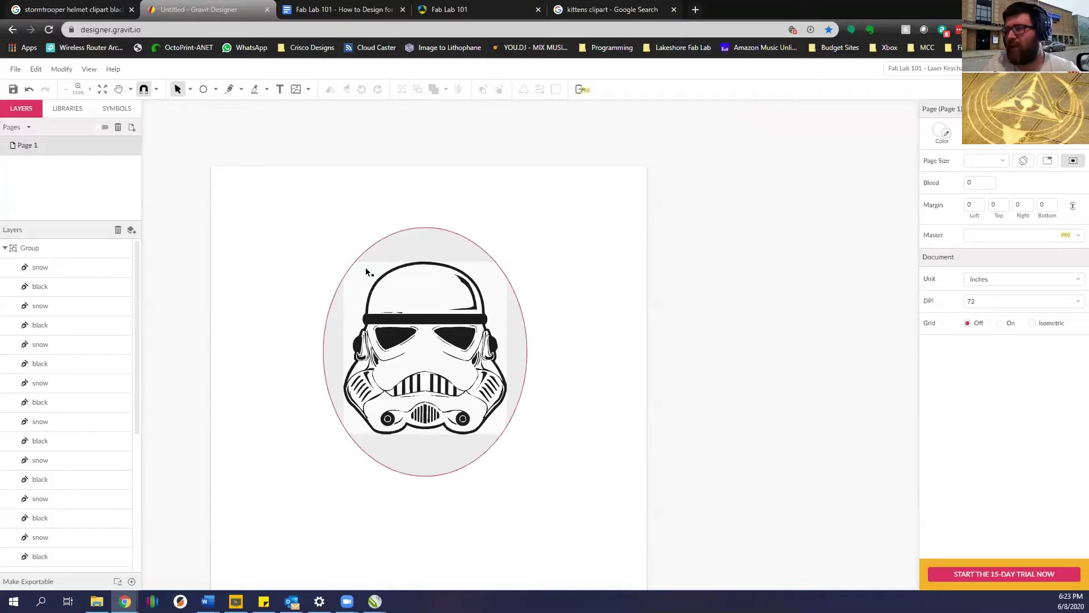
Ungroup the helmet and delete the pale background shape at its upper left.
click(390, 288)
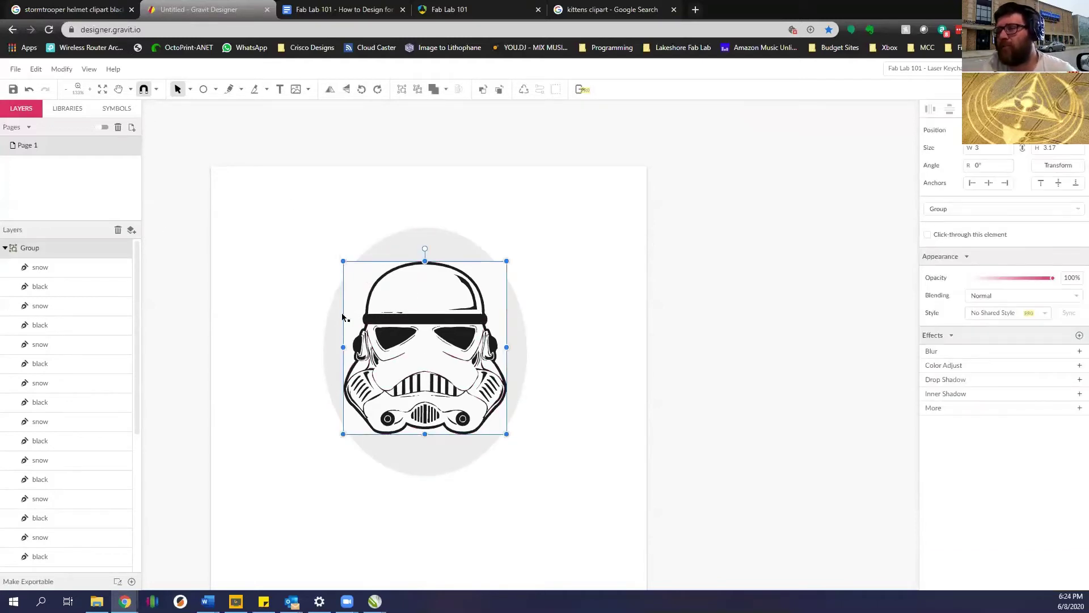
right_click(395, 322)
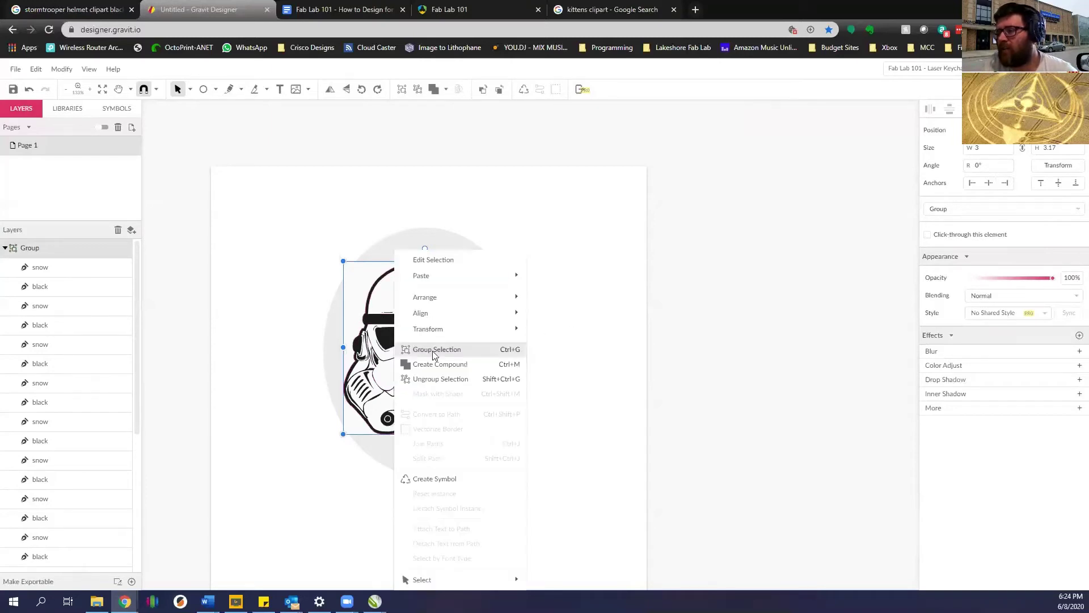
click(438, 379)
click(361, 282)
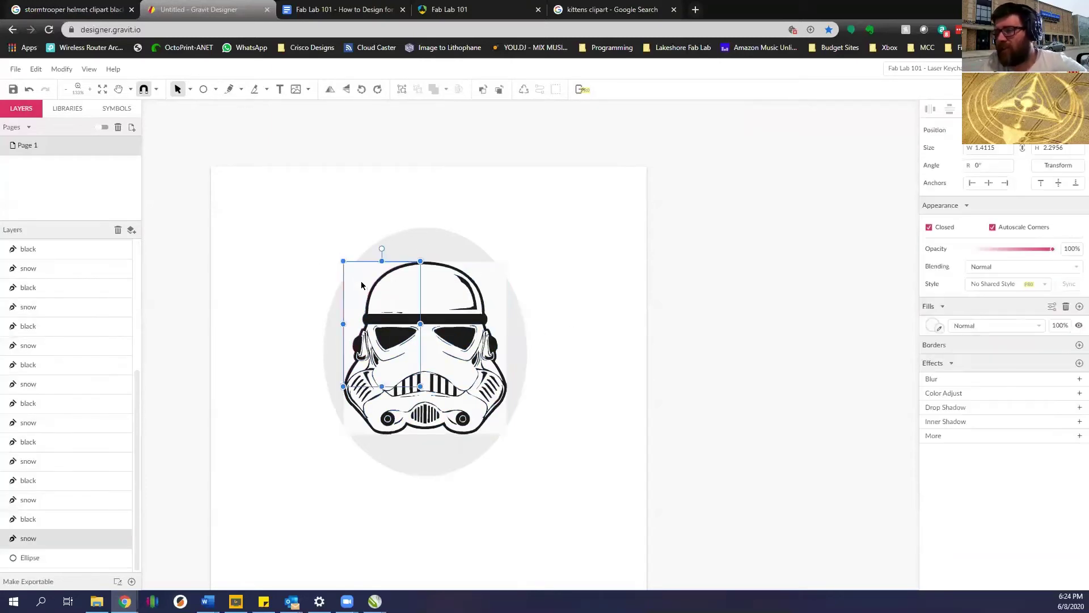
click(499, 281)
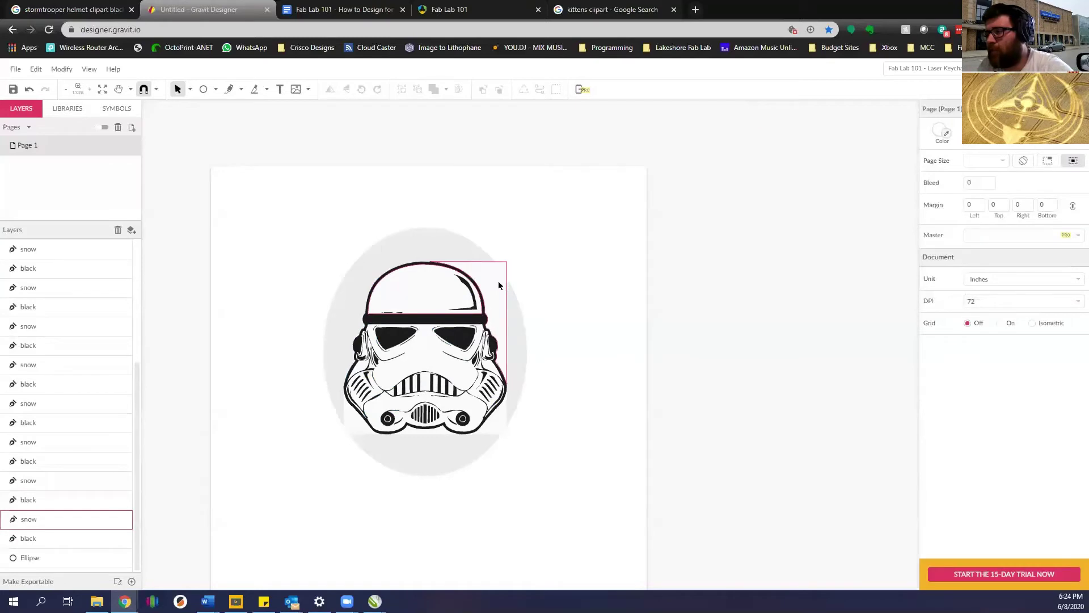
Try deleting the pale background shapes at the helmet's upper right and bottom, and undo both deletions.
click(498, 280)
key(Delete)
click(494, 430)
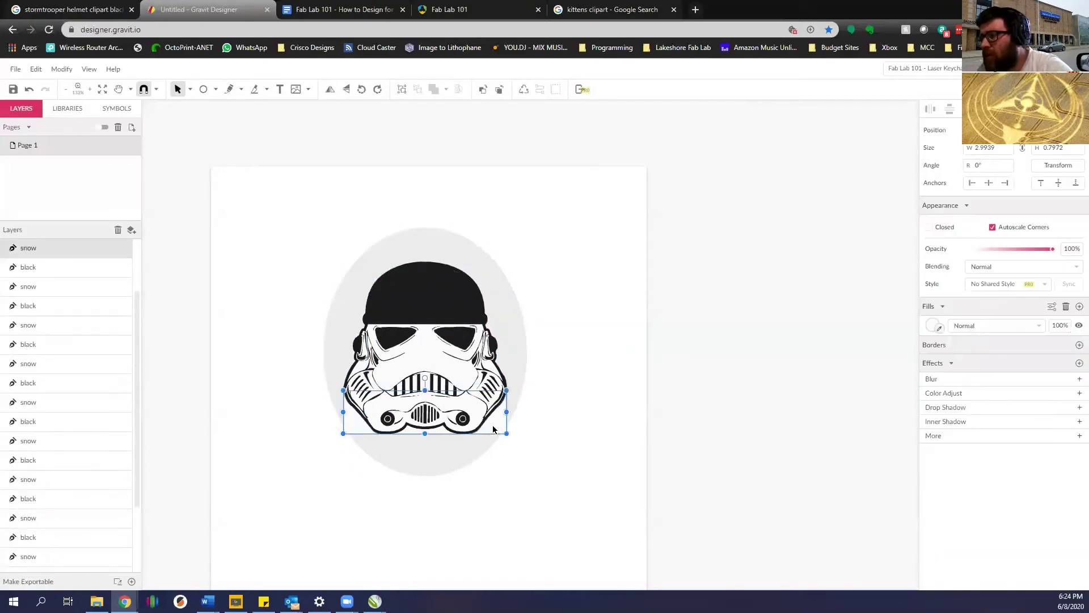
key(Delete)
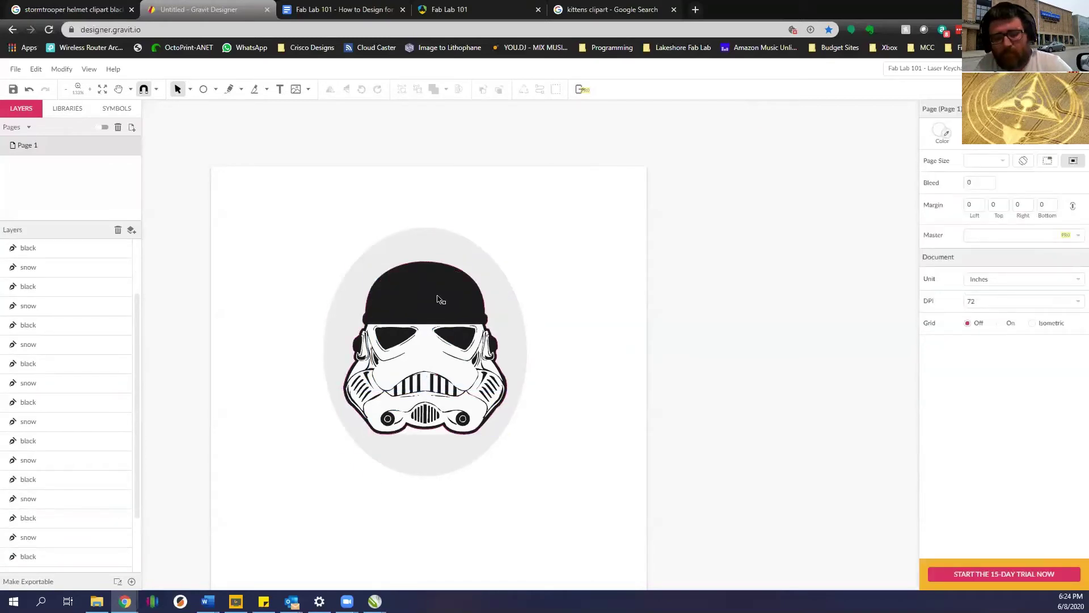
key(ctrl+z)
key(ctrl+z)
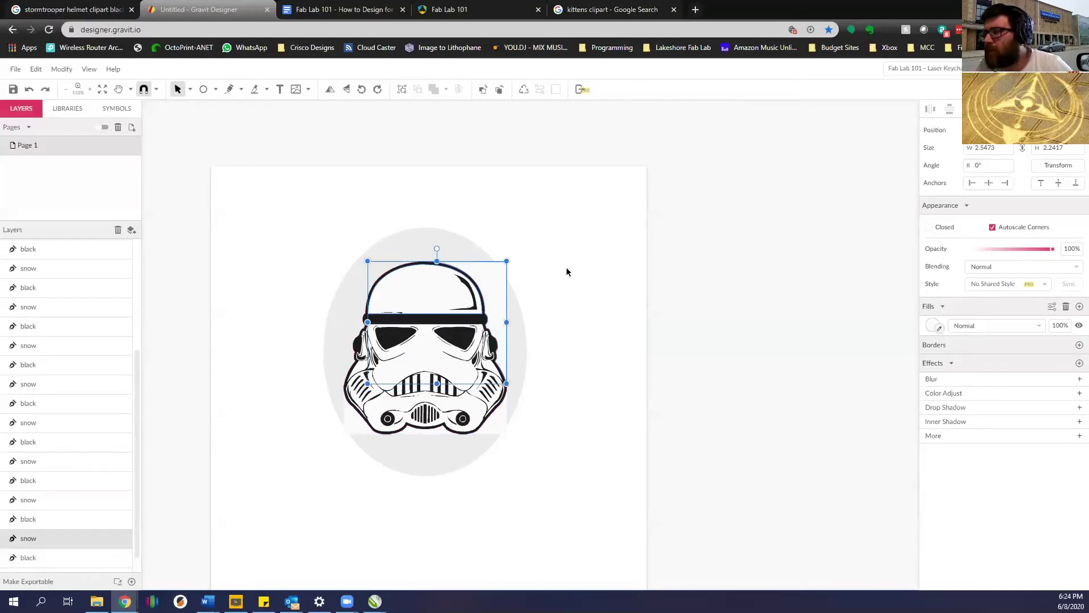
Delete the pale background shape around the bottom of the helmet.
click(566, 272)
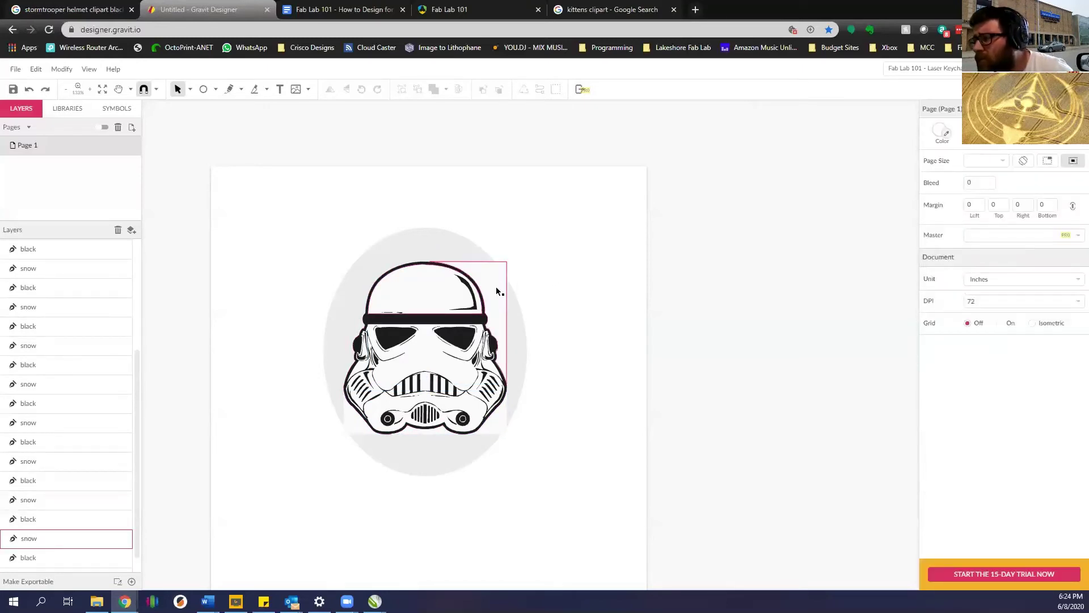
click(355, 423)
key(Delete)
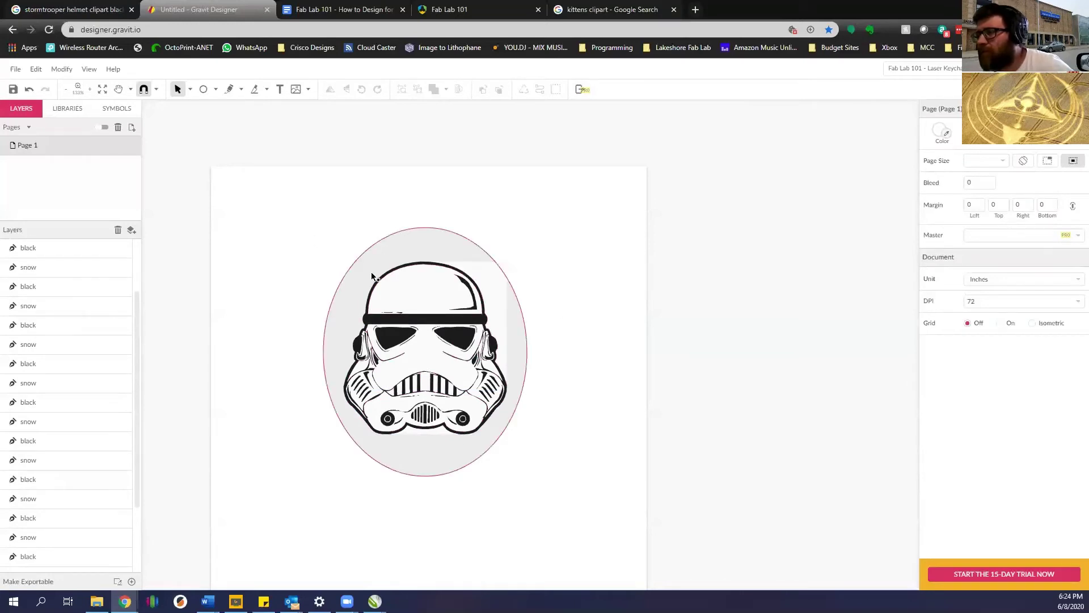
Move the ellipse out from behind the helmet to the right, clear of the artwork.
drag(373, 277, 662, 270)
Select all the helmet shapes, try combining them into a Union compound shape, and undo it.
drag(273, 205, 508, 442)
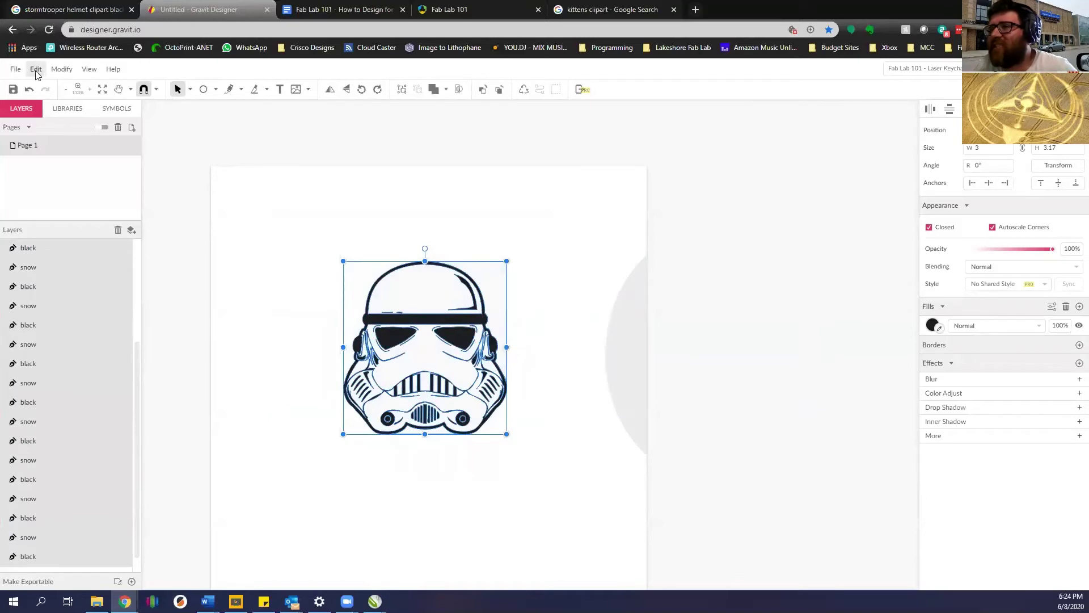
click(61, 69)
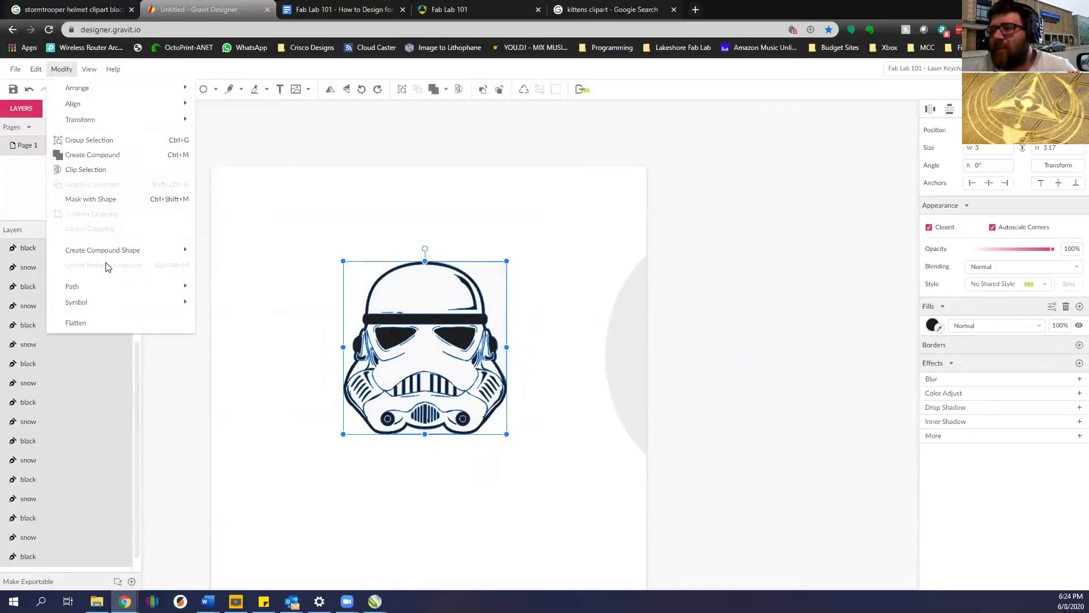
mouse_move(108, 256)
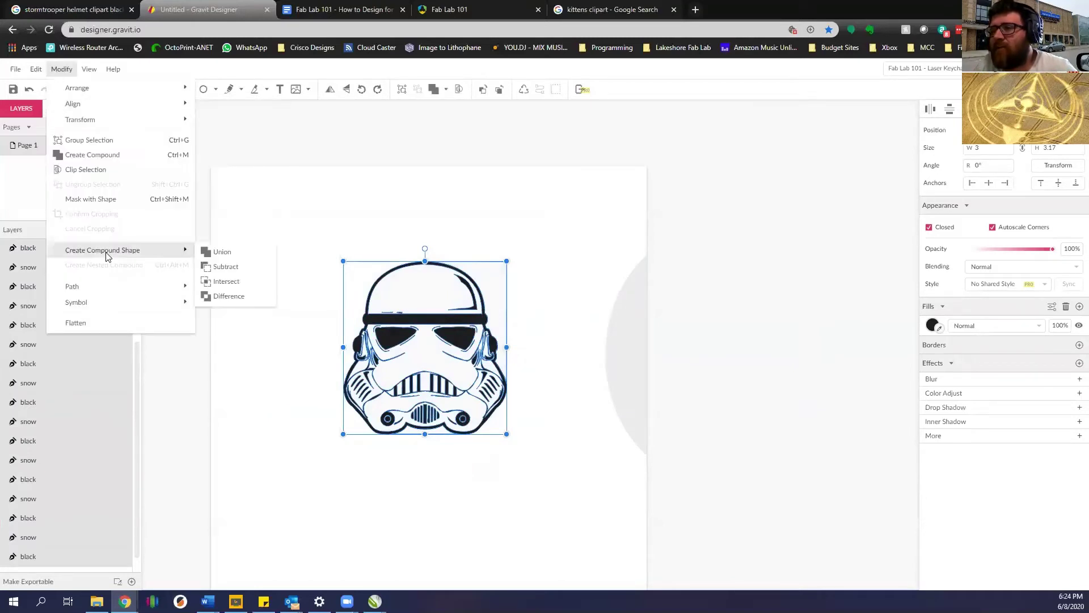
click(253, 255)
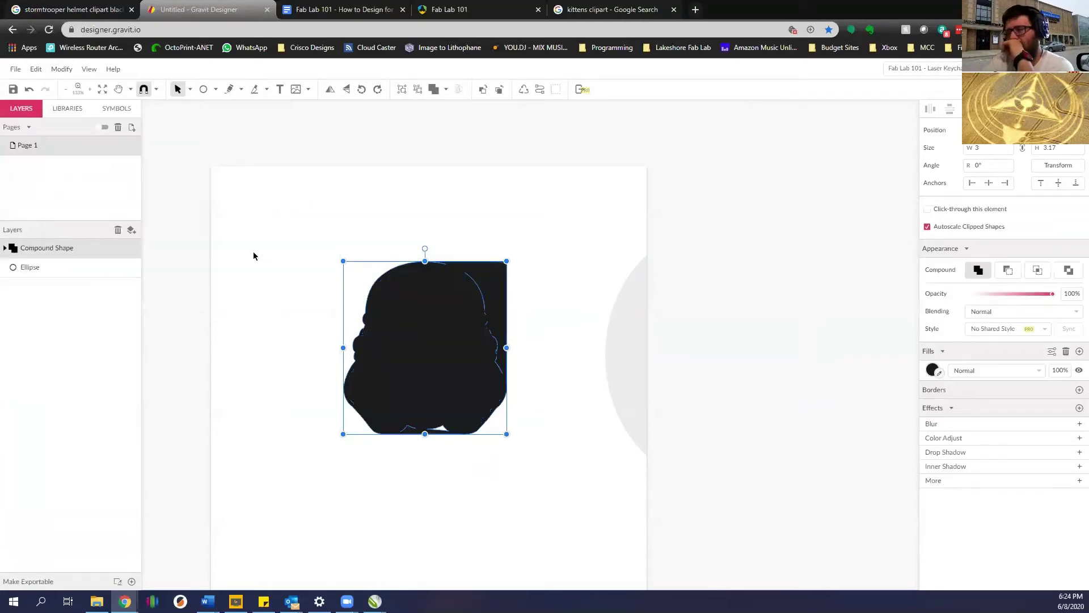
key(ctrl+z)
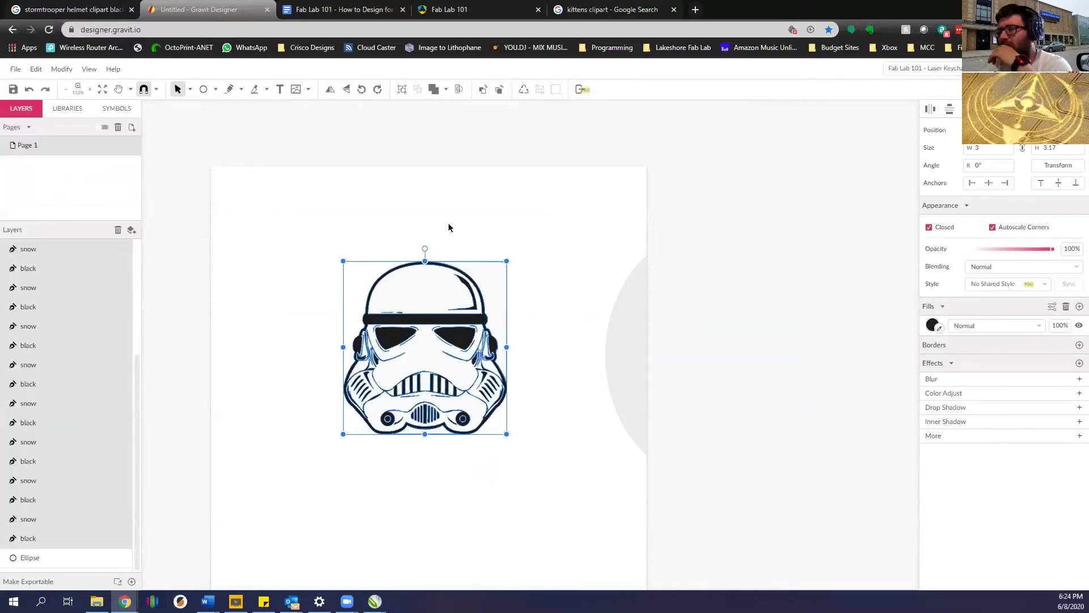
click(62, 69)
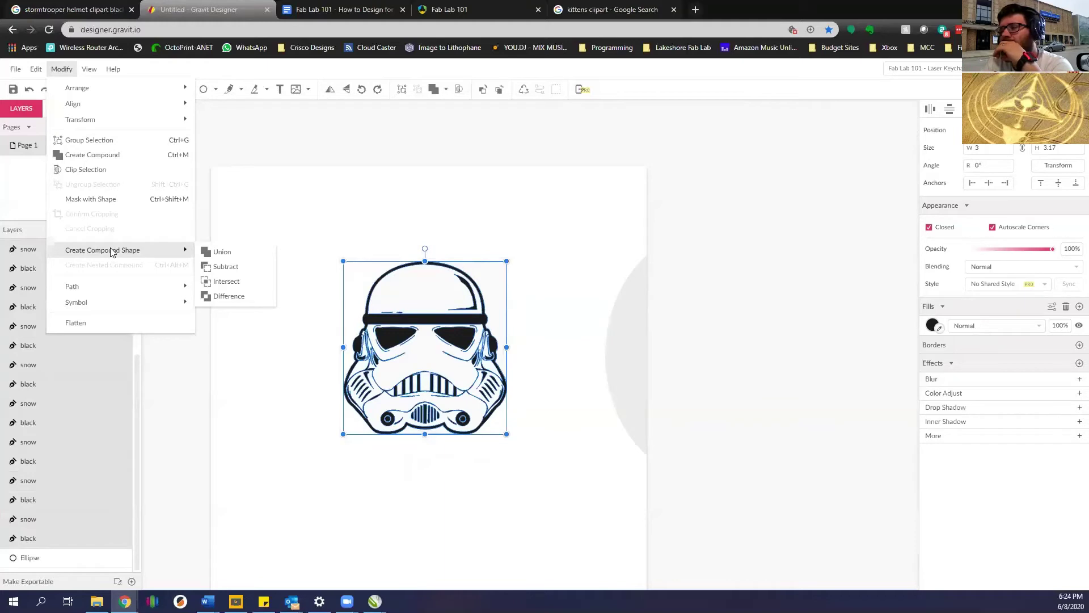
click(312, 227)
Delete the pale background shape at the helmet's upper right and move the black dome shading out above and to the right of the helmet.
click(504, 277)
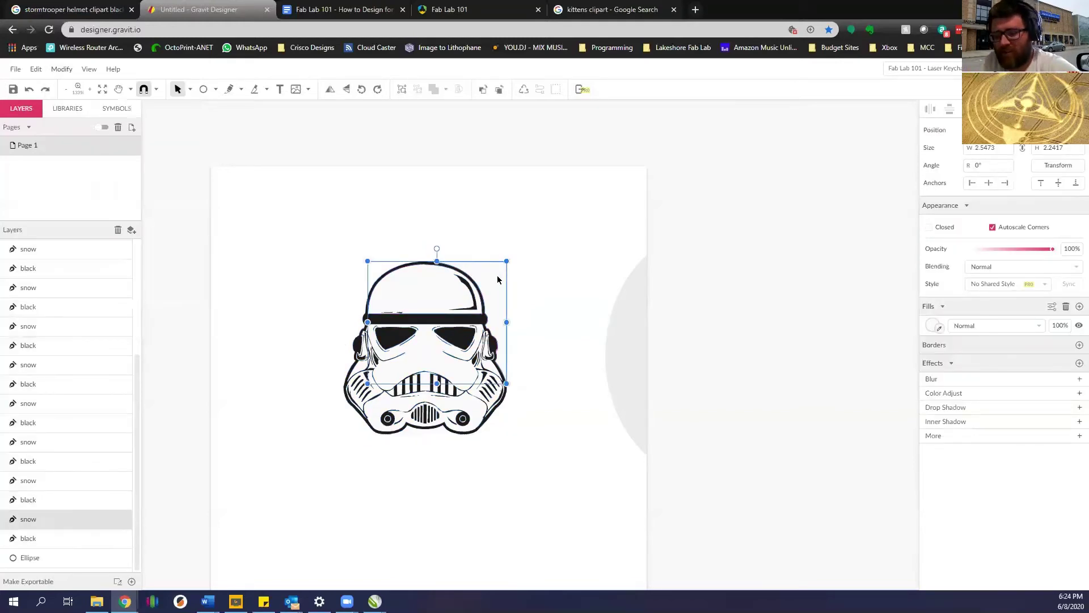
key(Delete)
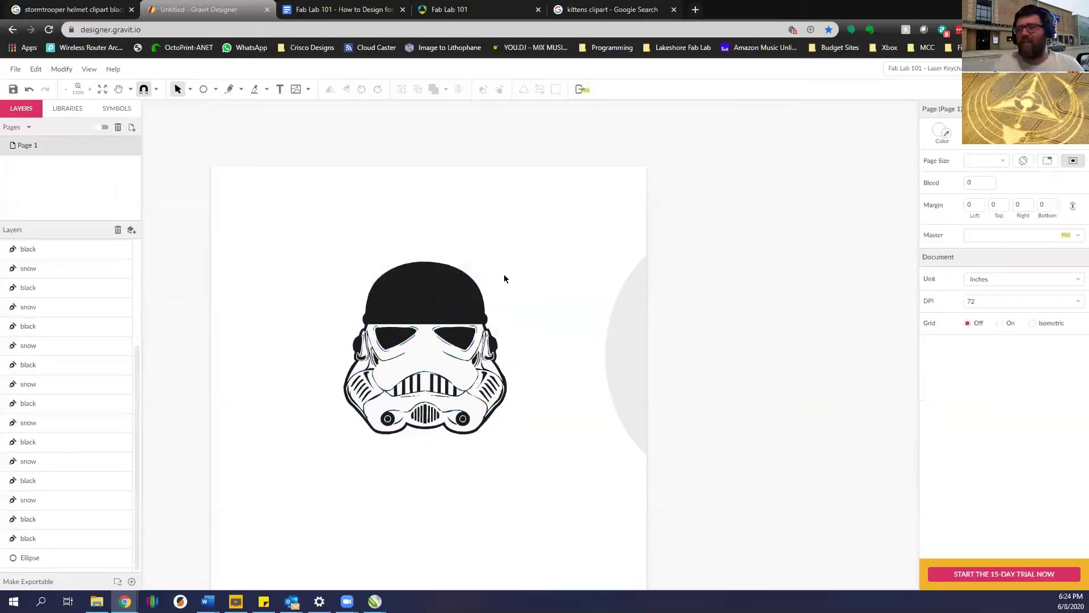
click(467, 295)
click(475, 296)
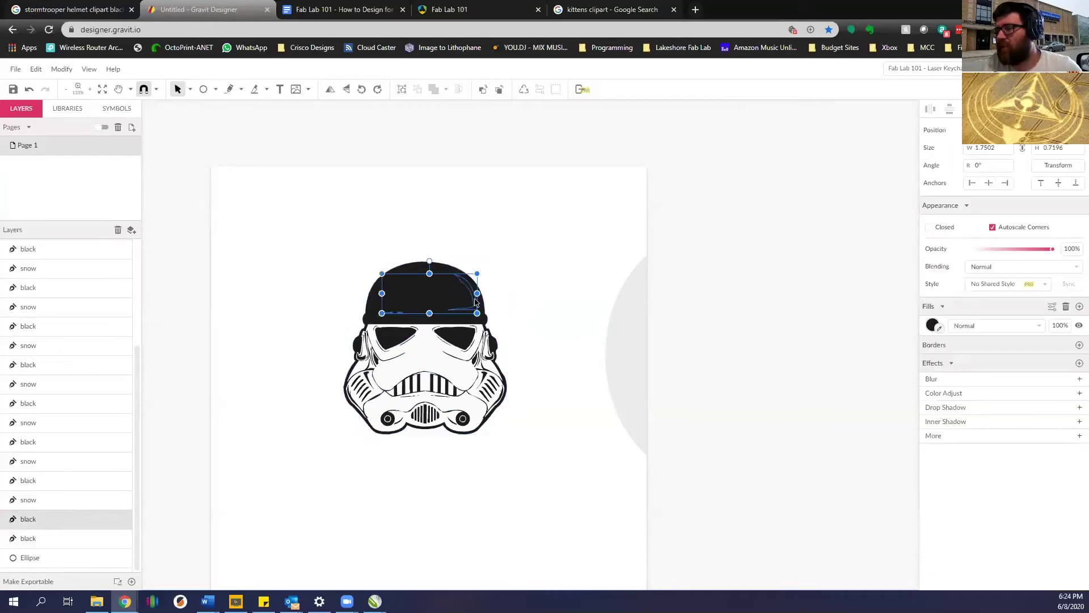
drag(475, 297, 565, 237)
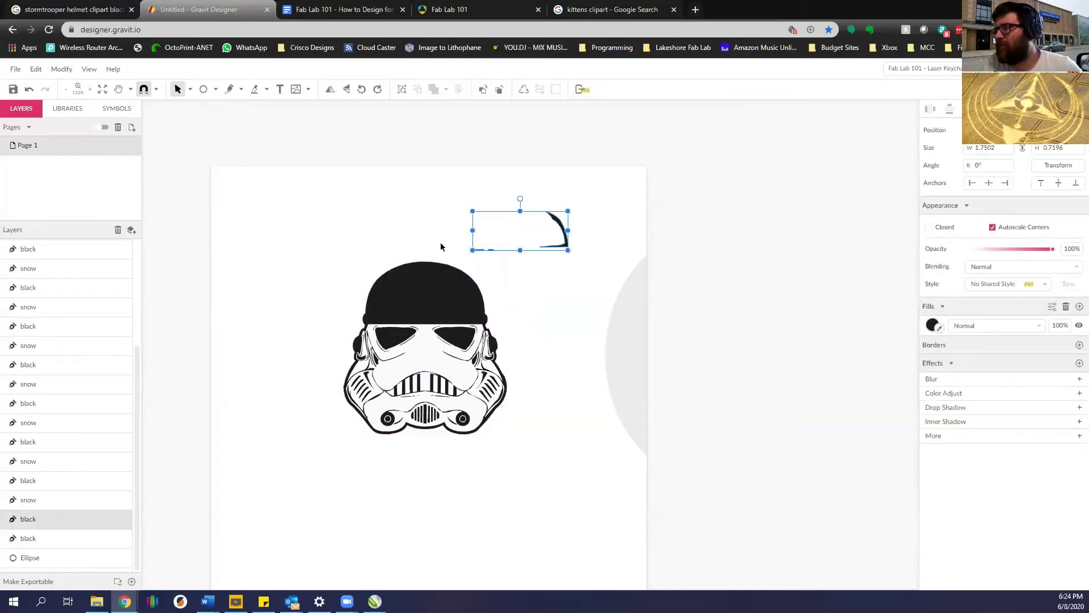
click(528, 292)
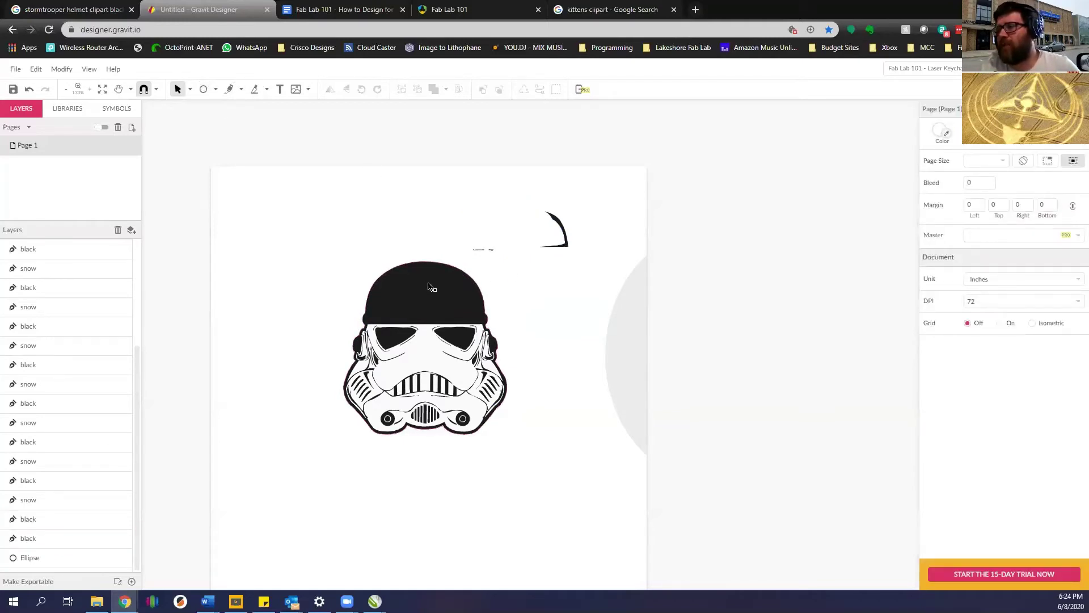
Draw a closed white-filled panel about 2.05 by 1.02 in with the Pen tool inside the black dome, following its curve and the brow band.
click(204, 90)
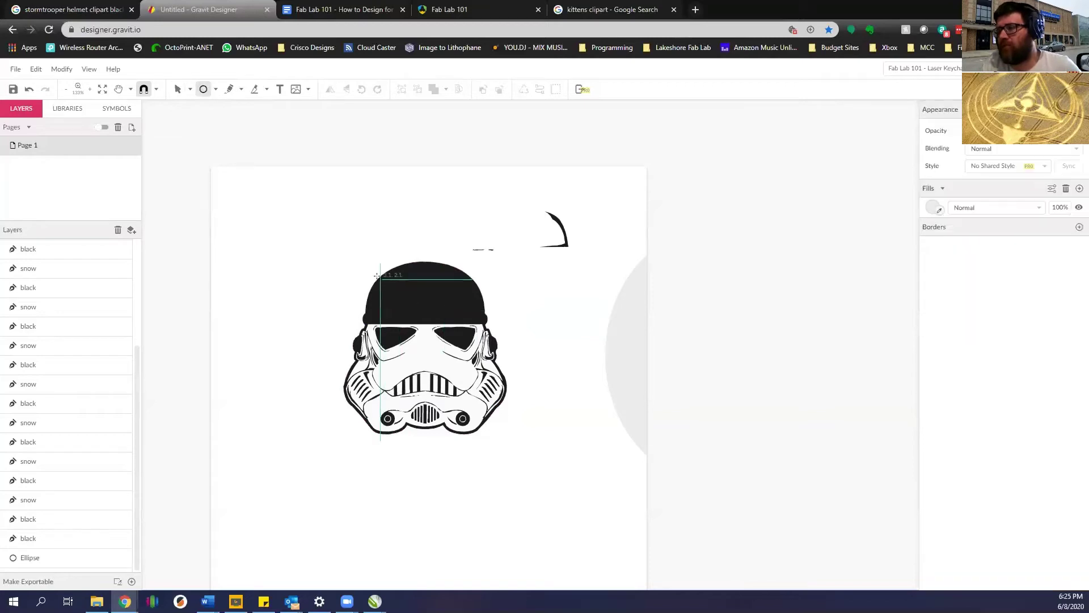
click(242, 90)
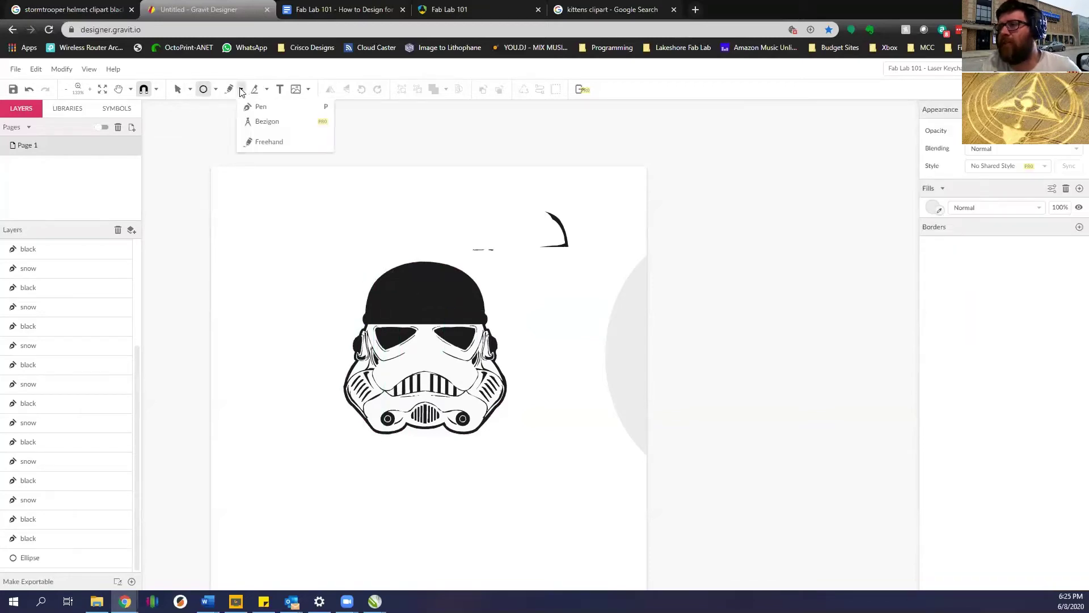
click(261, 109)
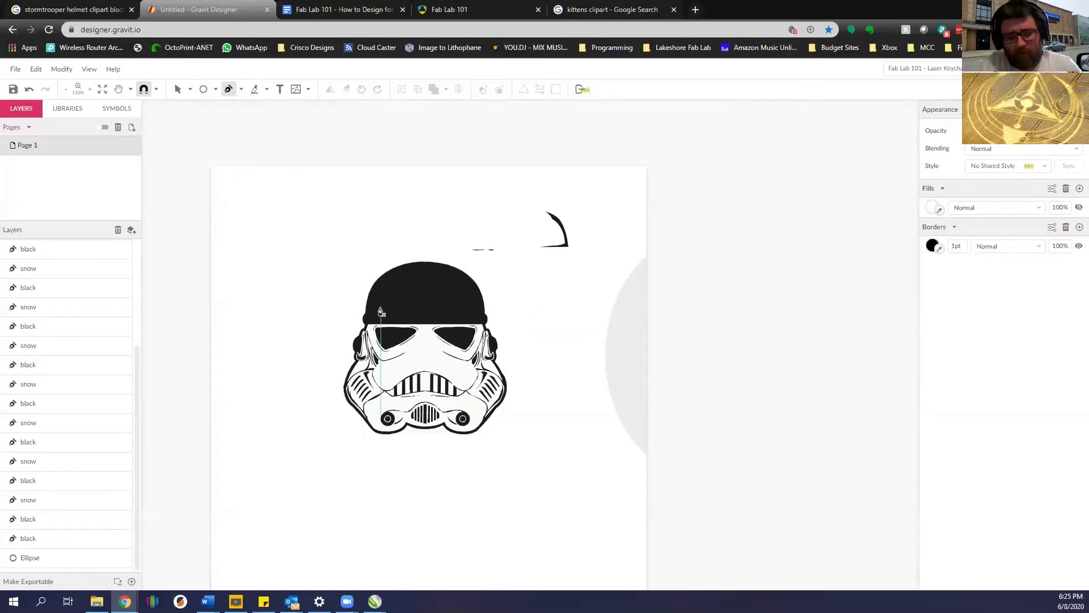
scroll(376, 312, up, 2)
scroll(375, 319, up, 2)
scroll(353, 324, up, 2)
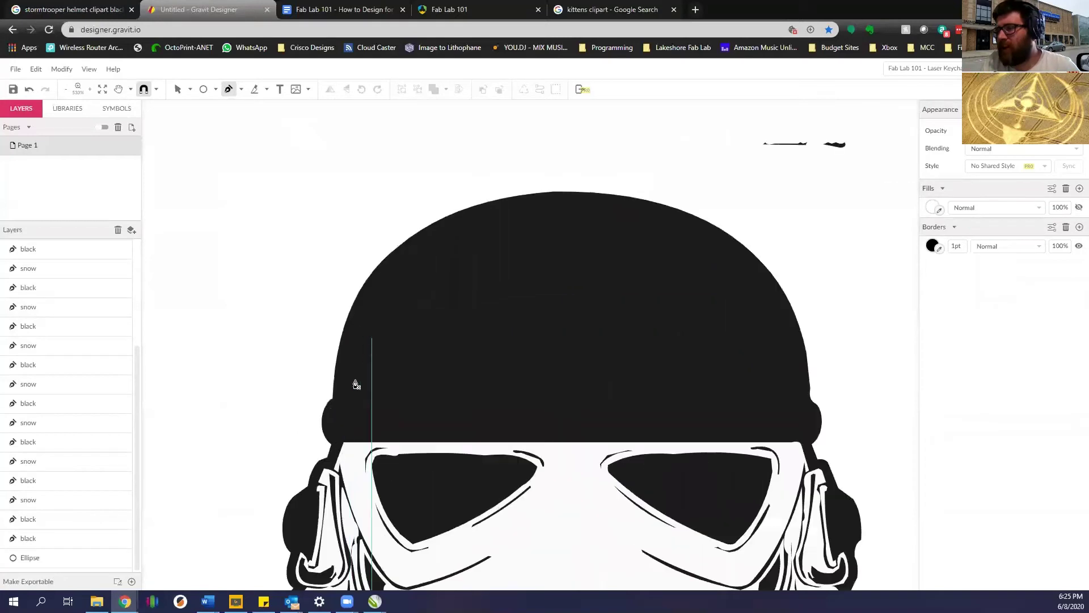
drag(354, 395, 360, 343)
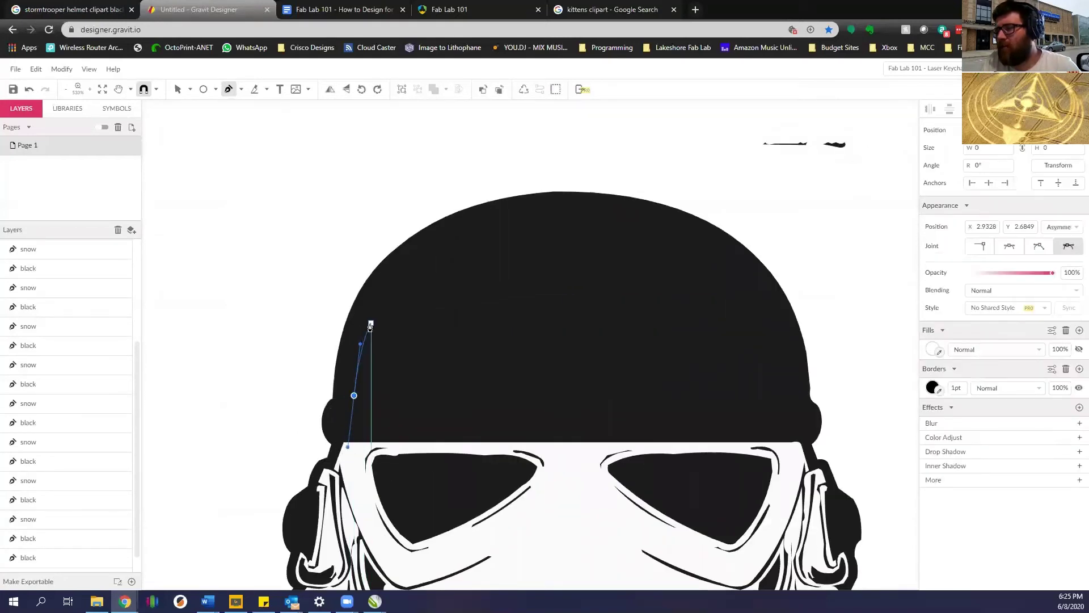
click(372, 313)
click(412, 264)
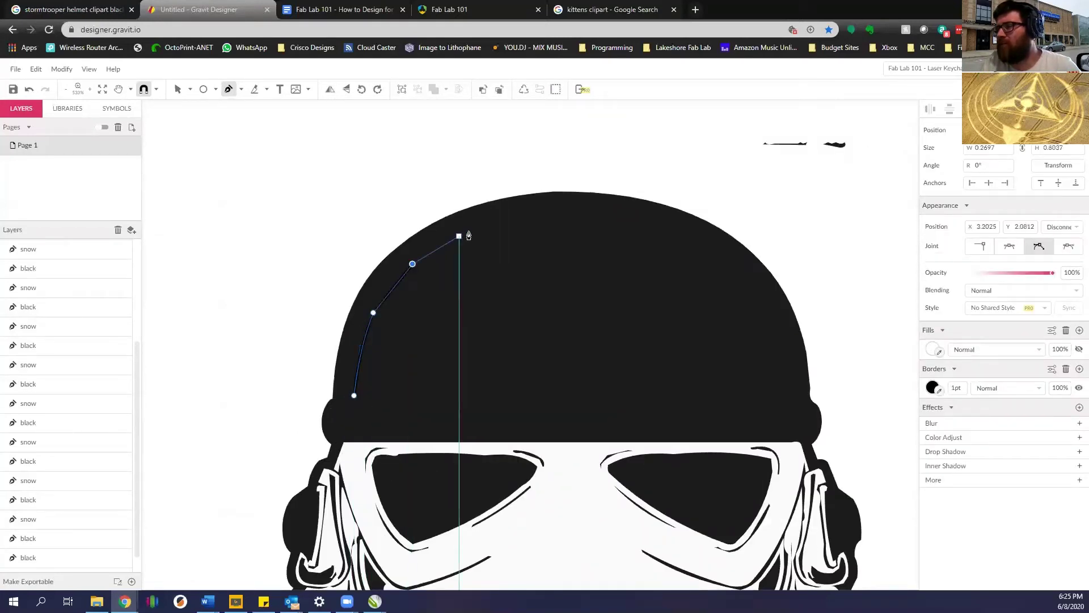
click(472, 227)
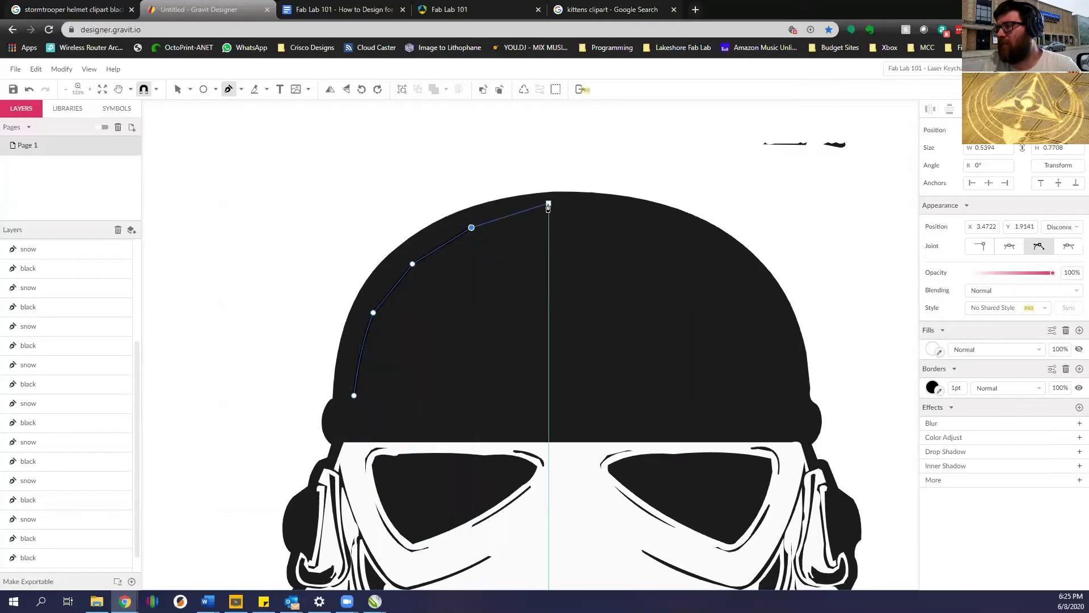
click(553, 207)
click(647, 216)
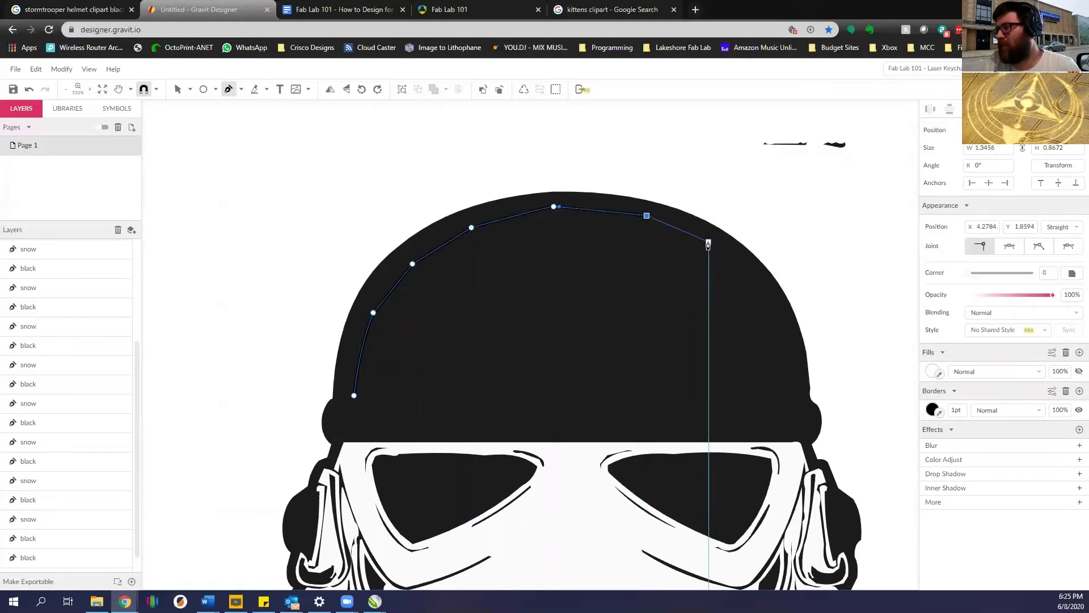
click(709, 241)
click(786, 328)
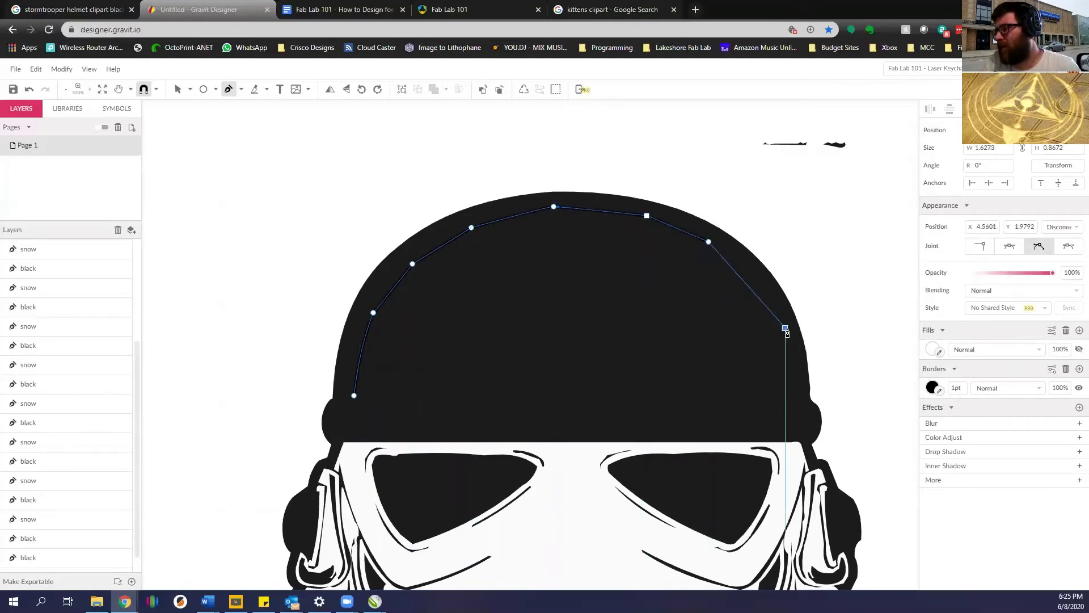
click(797, 421)
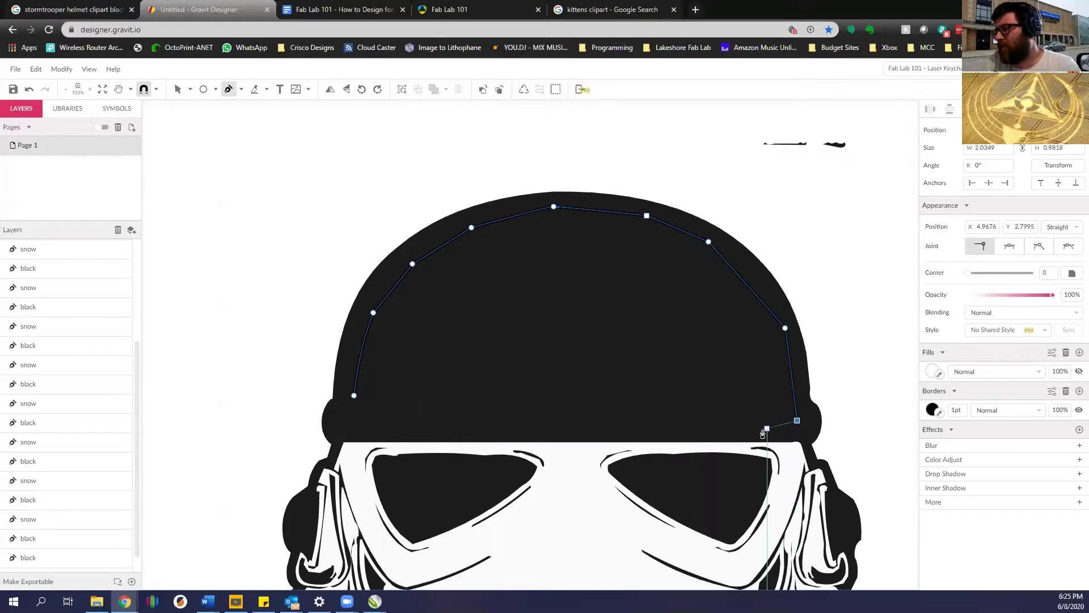
click(704, 421)
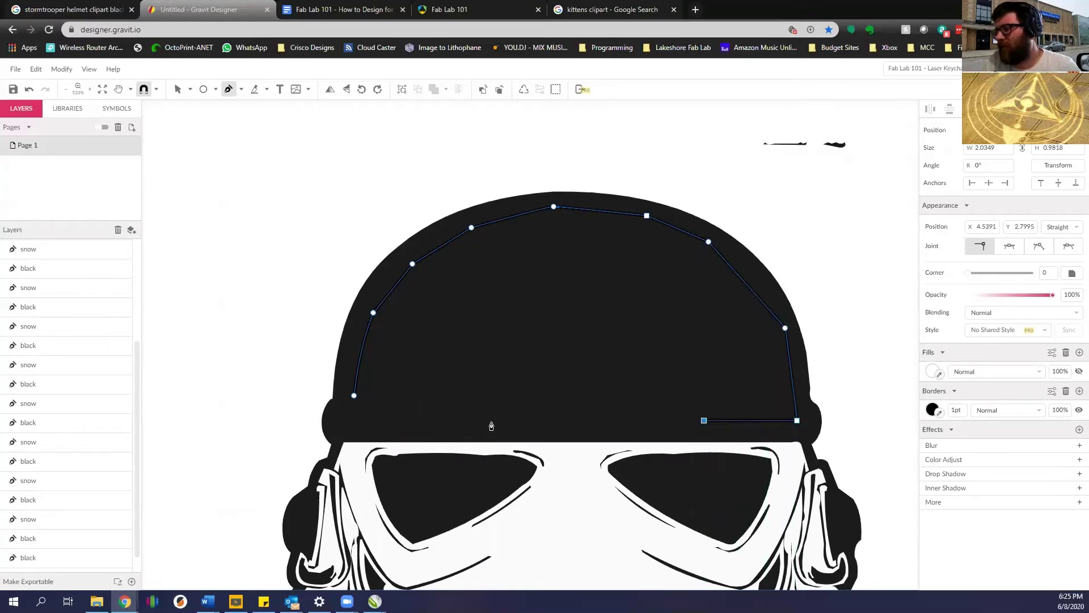
click(357, 420)
click(356, 400)
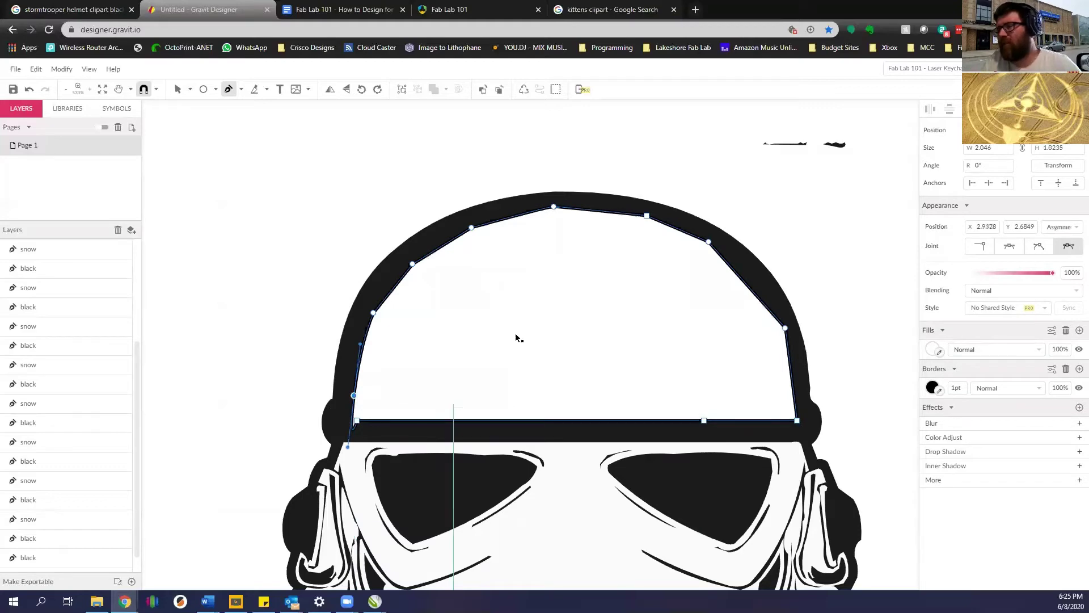
key(Escape)
Try shifting the white dome panel slightly up and to the right, and undo the move.
scroll(517, 330, down, 2)
scroll(520, 321, up, 4)
scroll(518, 315, down, 4)
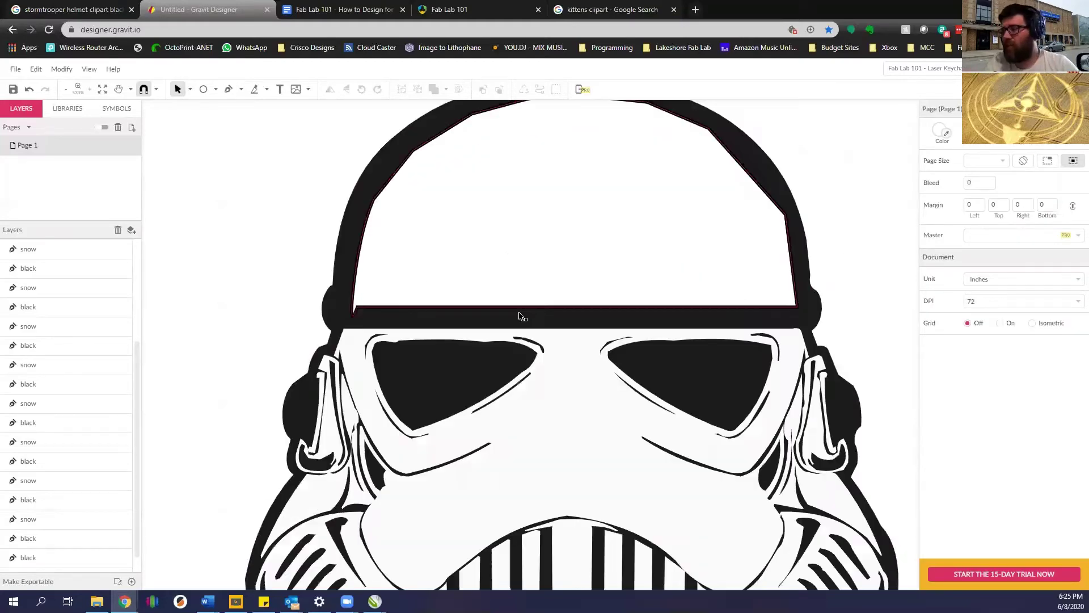
scroll(526, 300, up, 1)
scroll(523, 294, down, 3)
mouse_move(520, 322)
mouse_down()
mouse_move(430, 287)
mouse_move(525, 346)
mouse_move(523, 318)
mouse_up()
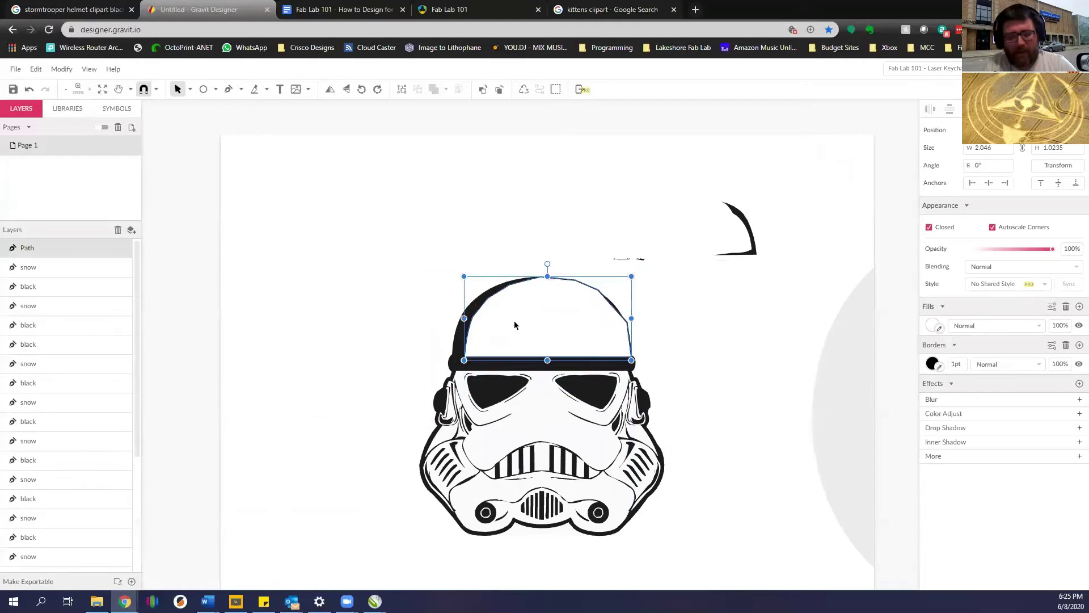
click(475, 275)
click(623, 259)
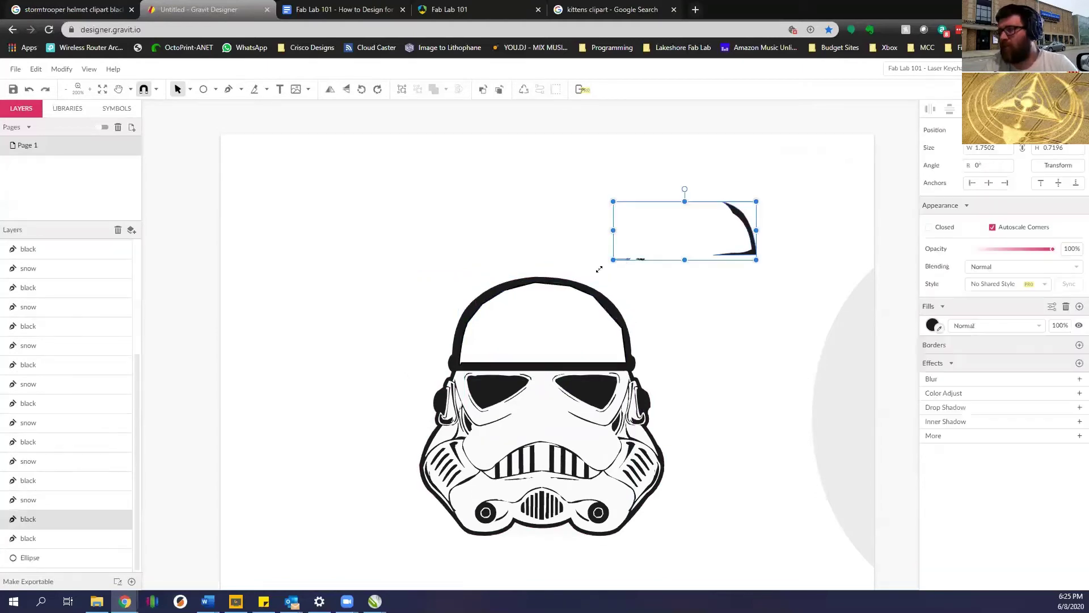
Select the helmet shapes together with the white dome panel, try a Union compound shape on them, and undo it.
mouse_move(354, 271)
mouse_down()
mouse_move(633, 343)
mouse_move(724, 562)
mouse_up()
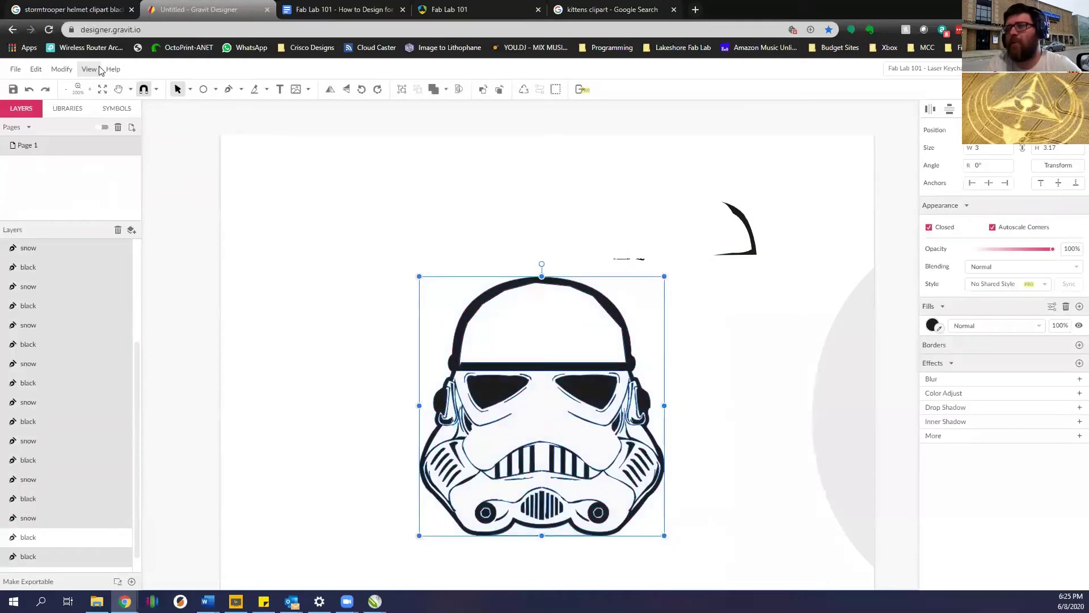
click(62, 68)
mouse_move(111, 256)
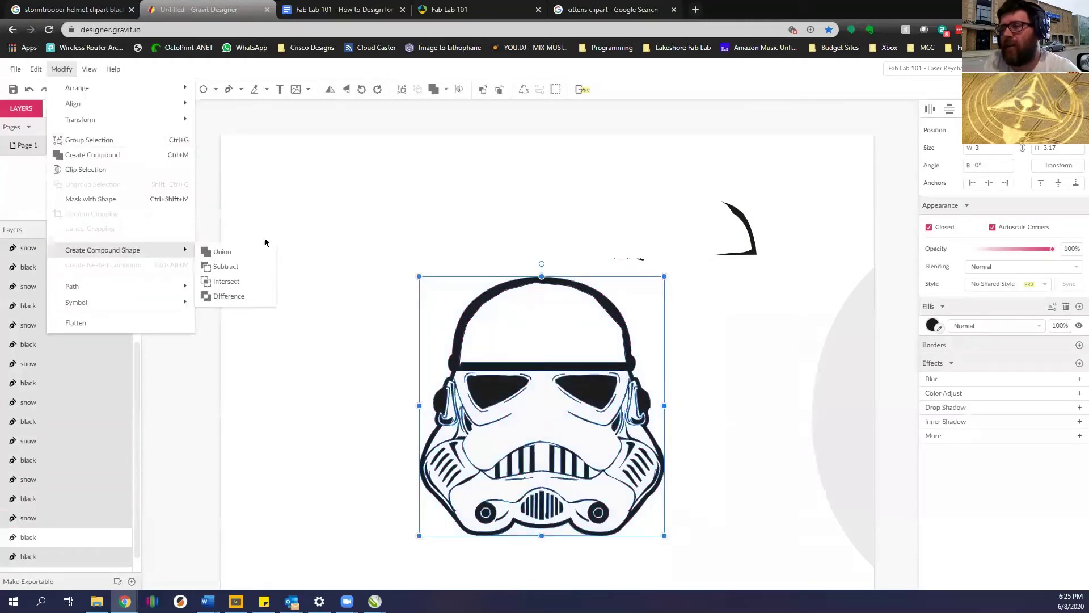
click(223, 253)
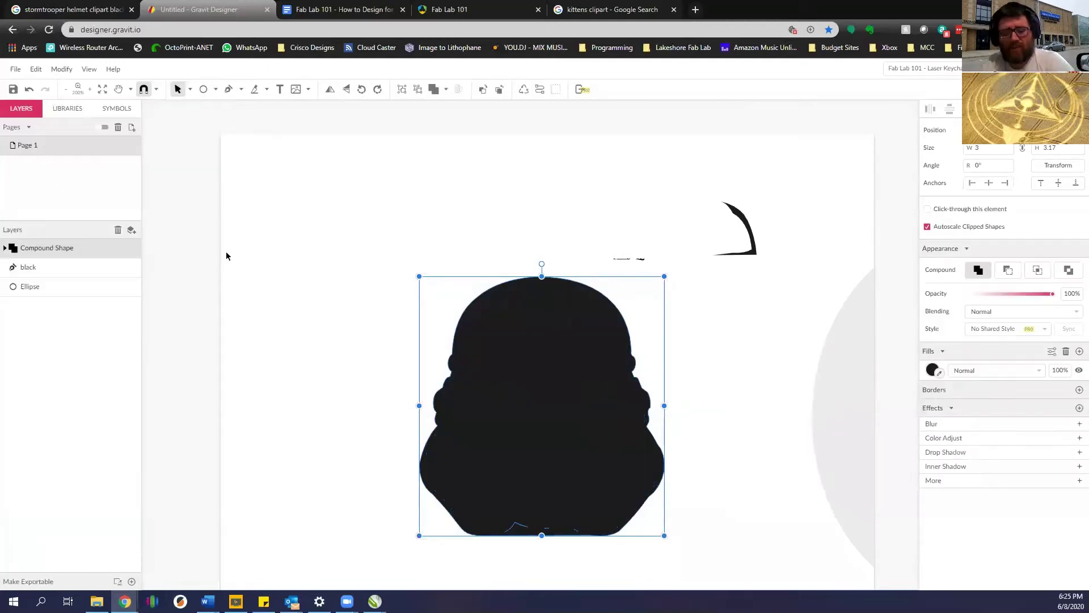
key(ctrl+z)
Try Mask with Shape on the selected helmet shapes, undo it, and clear the selection.
click(61, 69)
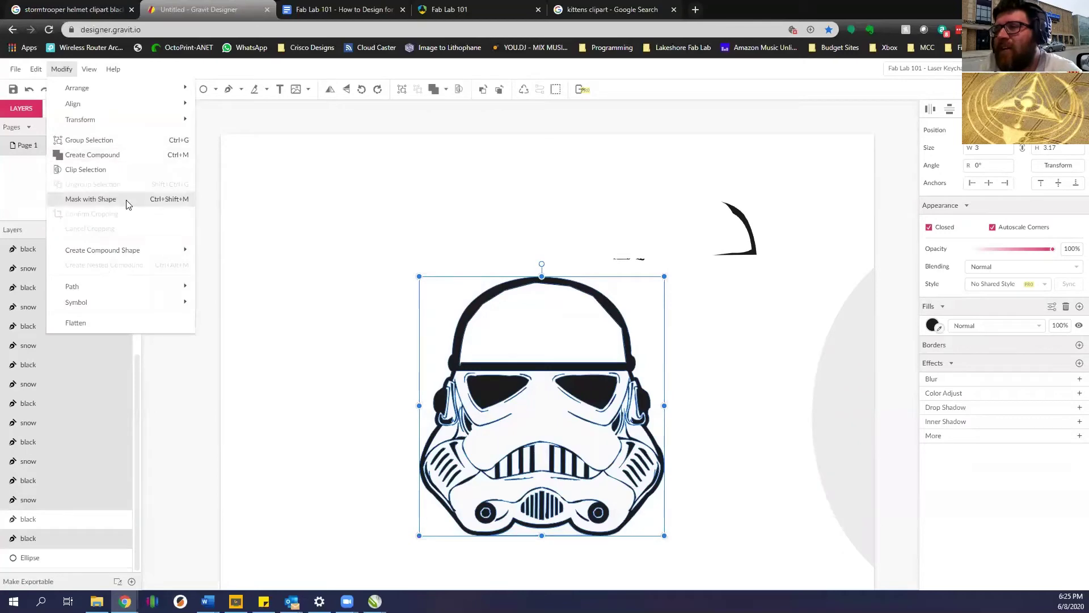
click(91, 200)
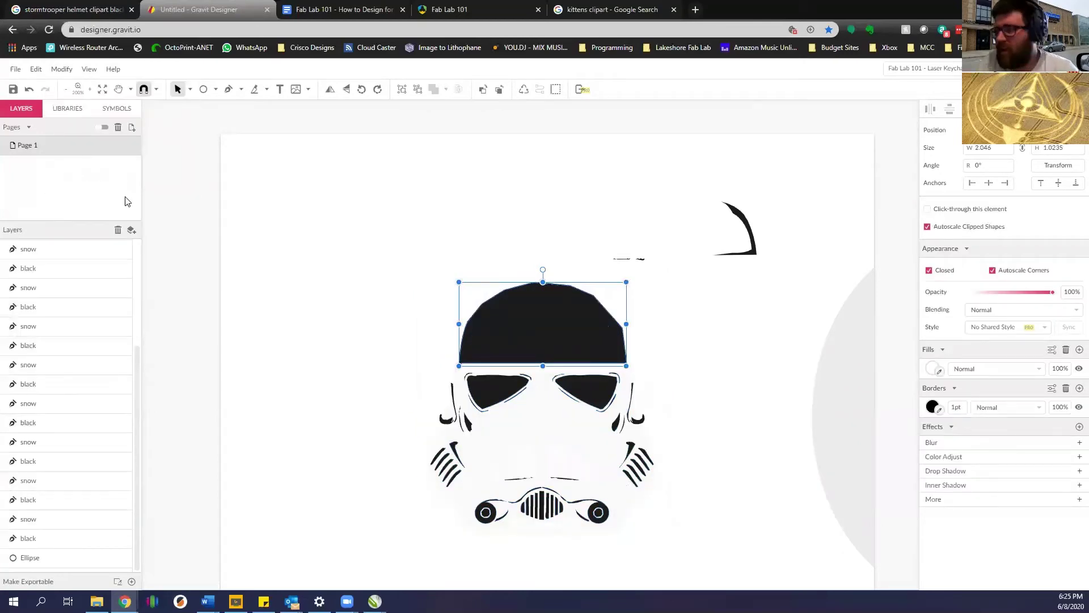
key(ctrl+z)
click(250, 205)
Move the black dome shading back onto the helmet's dome and deselect it.
scroll(415, 246, down, 3)
scroll(415, 246, up, 1)
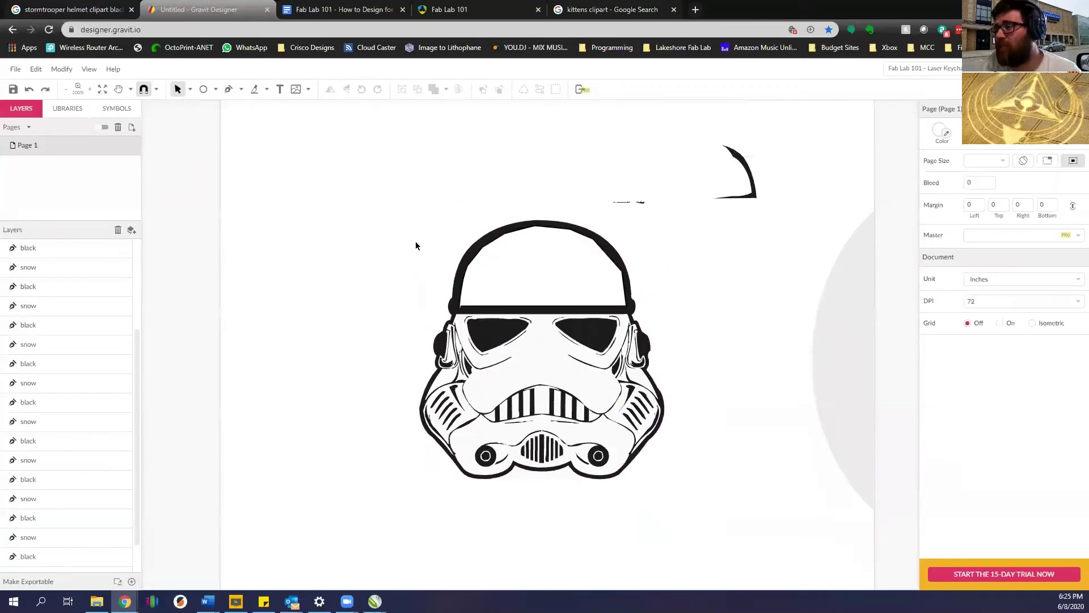
drag(751, 198, 608, 291)
click(388, 245)
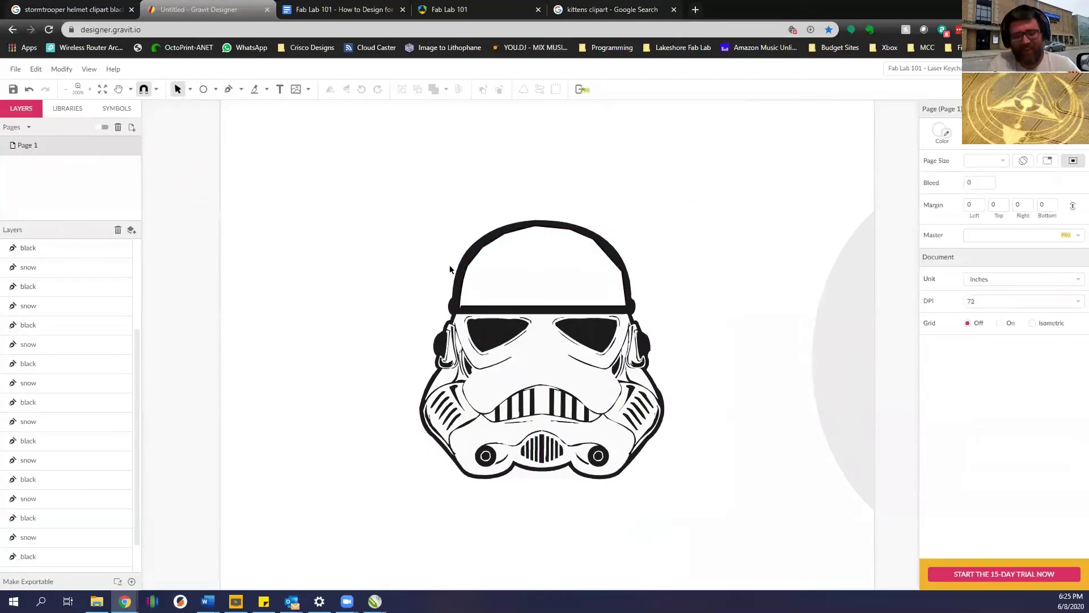
Move the ellipse back behind the helmet, centred horizontally on it.
scroll(449, 269, down, 3)
scroll(635, 275, down, 3)
click(735, 305)
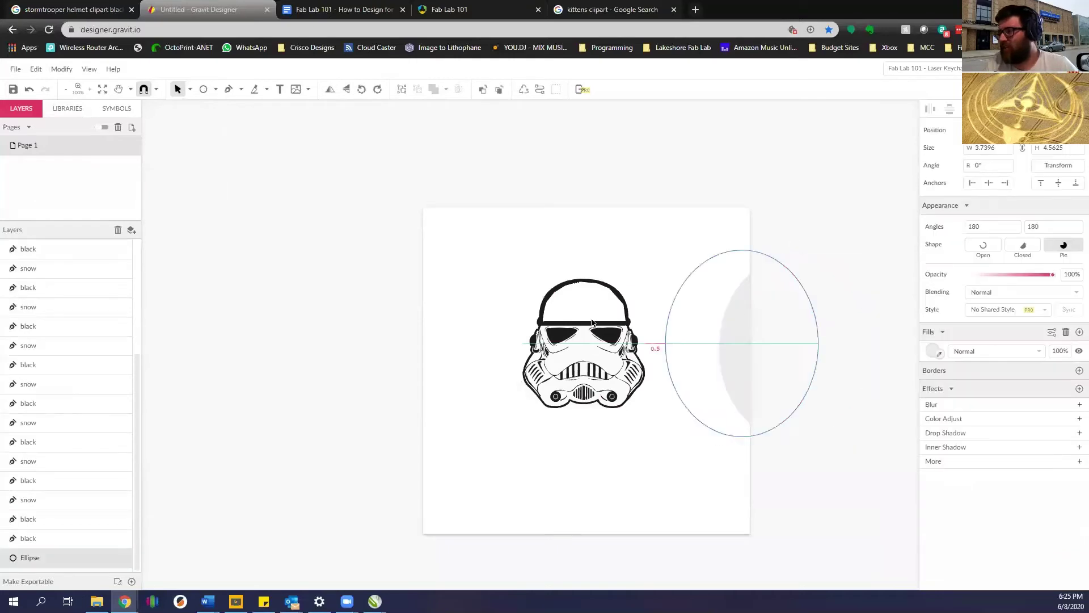
drag(592, 322, 525, 322)
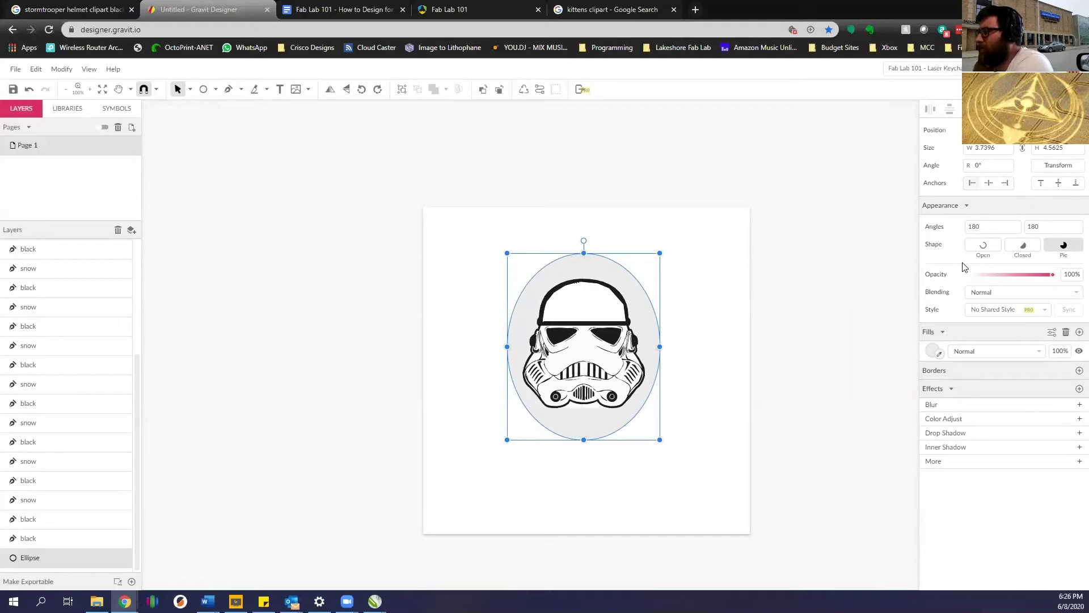
Set the backing ellipse's fill to white (#FFFFFF) and deselect it.
click(934, 351)
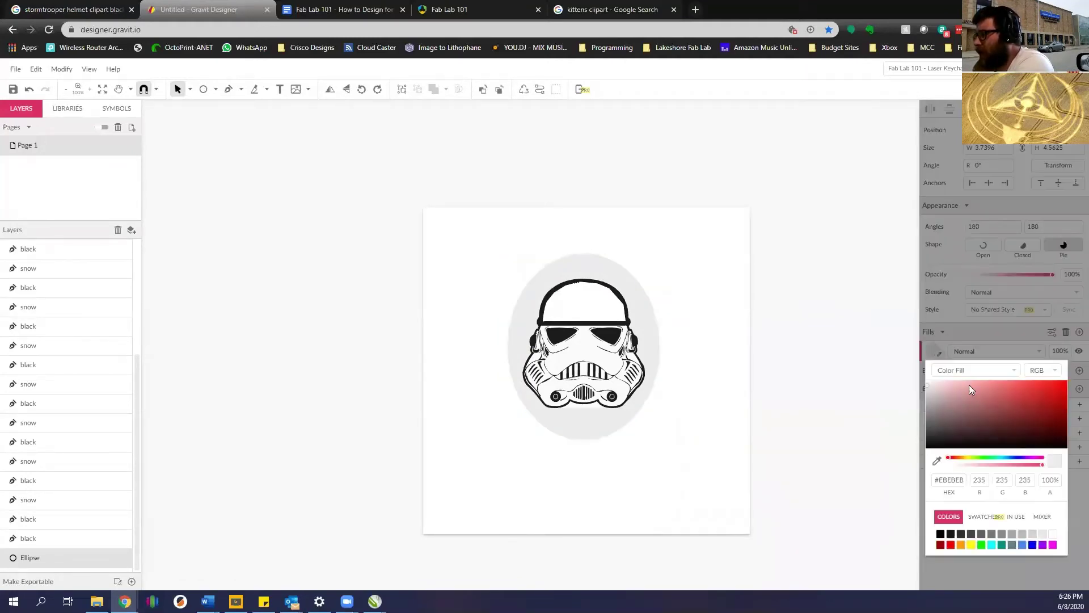
click(928, 386)
click(927, 379)
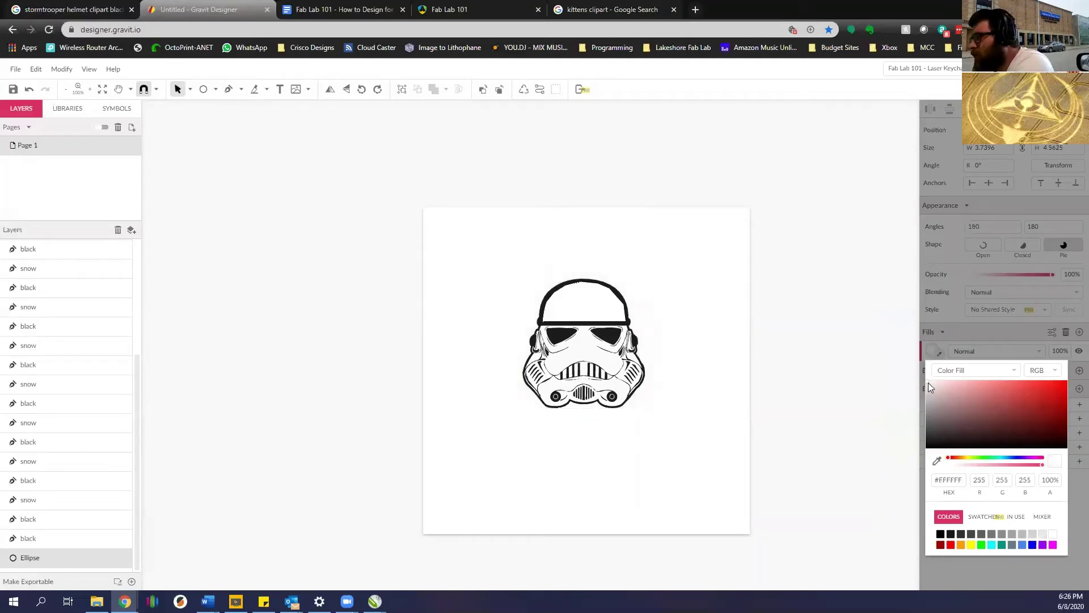
click(854, 325)
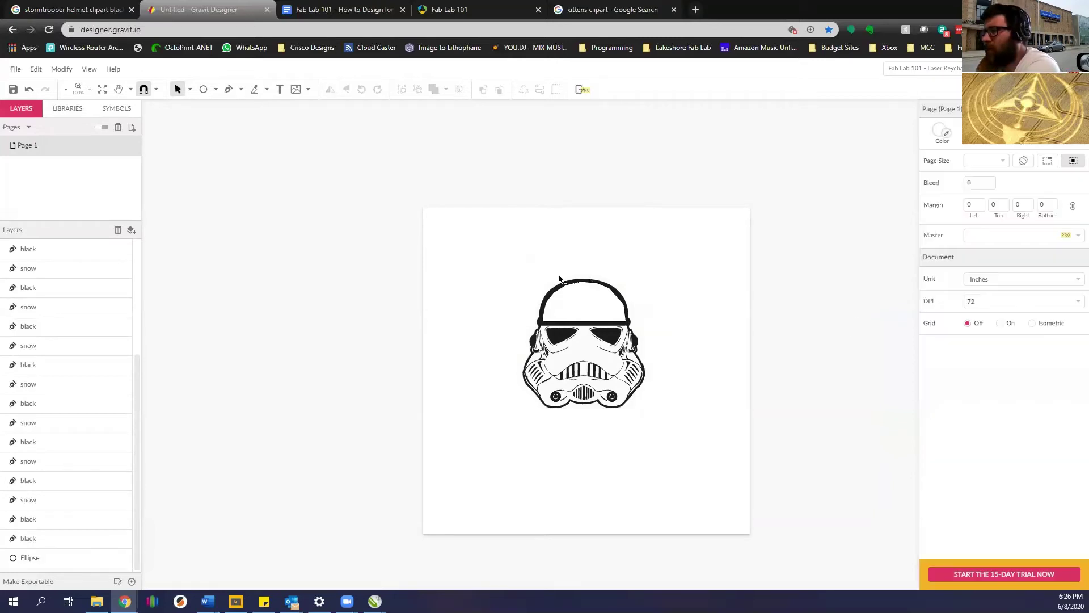
Add a 1pt black border to the backing ellipse around the helmet and deselect it.
click(584, 258)
click(732, 277)
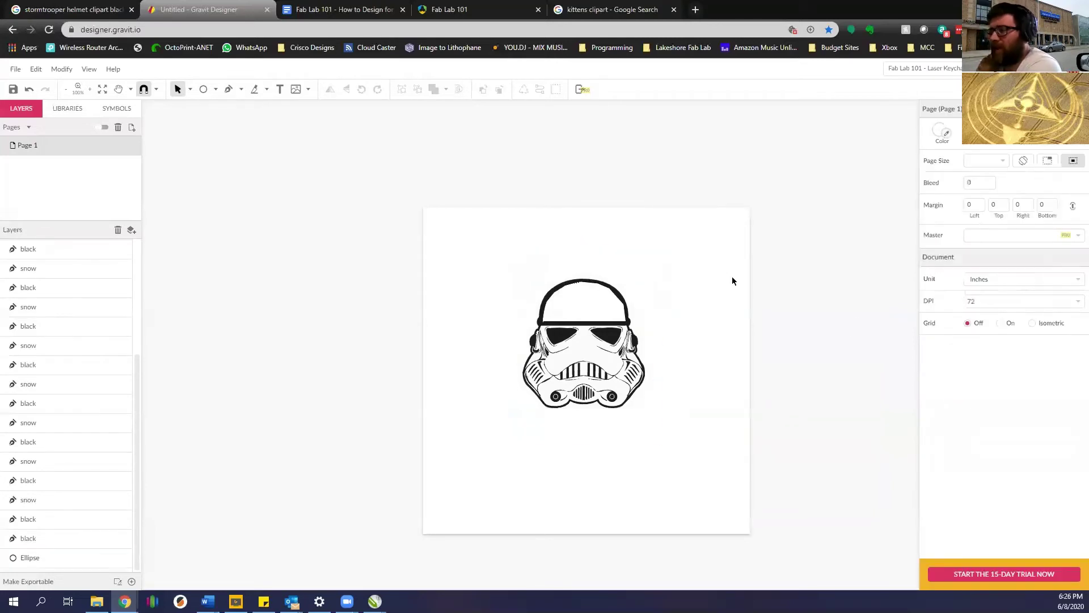
click(625, 268)
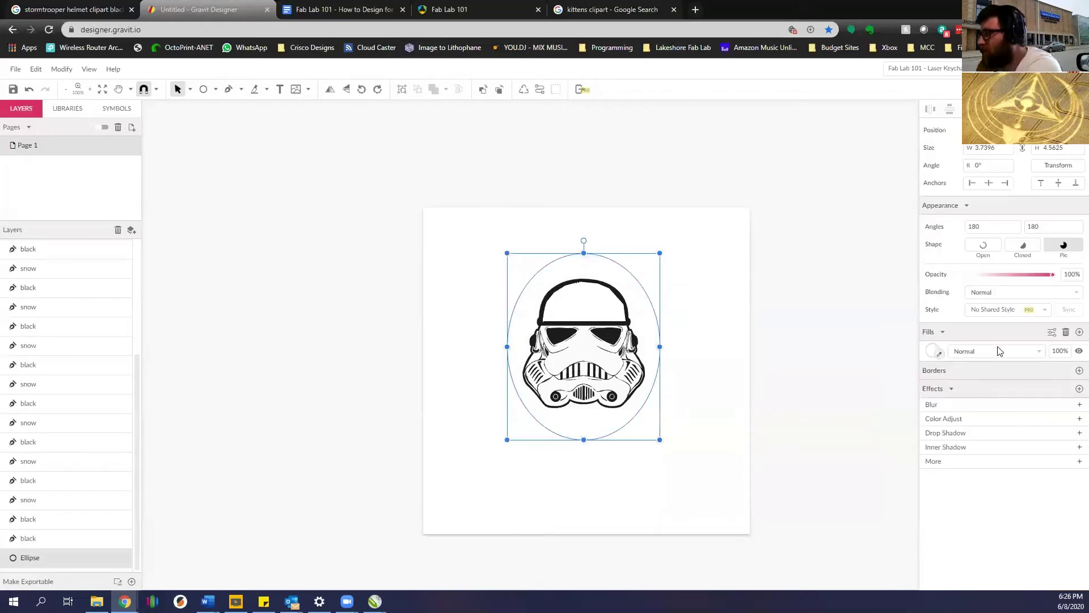
click(1079, 371)
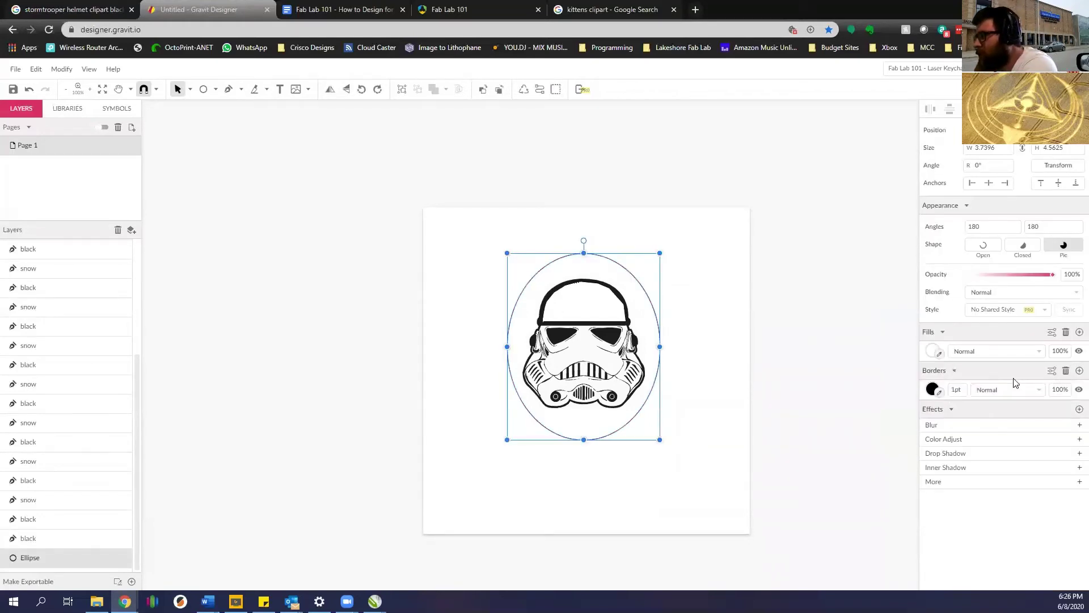
click(959, 389)
click(807, 346)
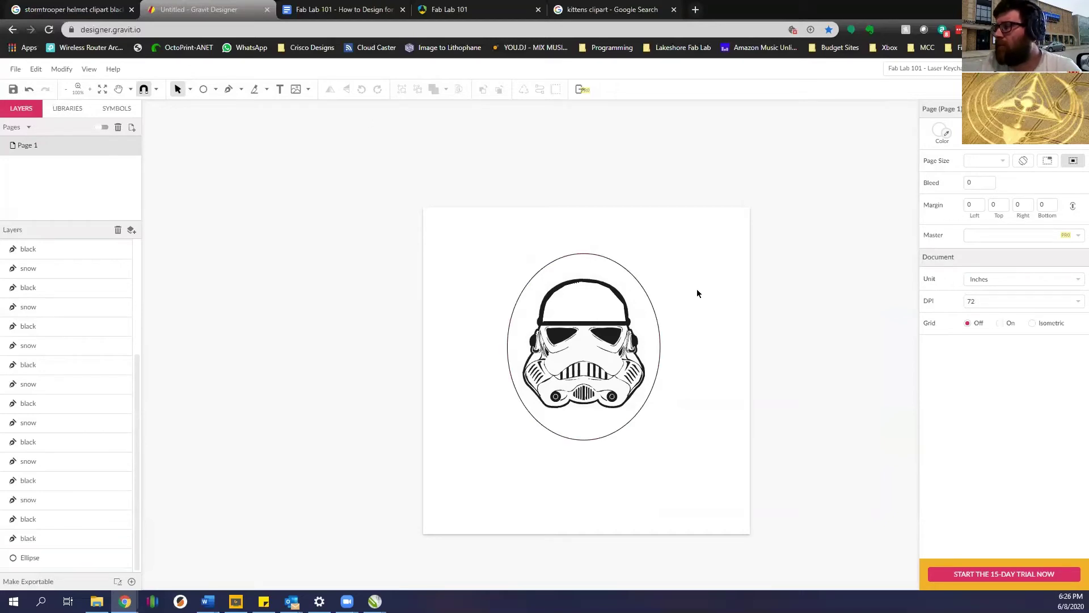
Draw a small ellipse about 0.74 by 0.28 in above the helmet's dome, with a near-white fill and a 1pt black border.
click(205, 89)
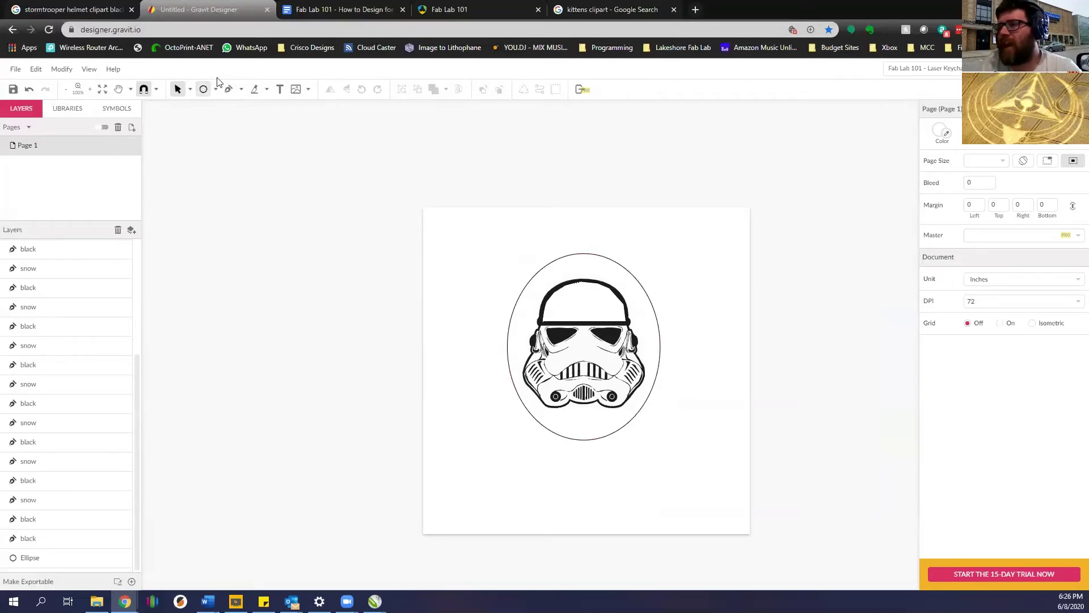
drag(569, 263, 600, 274)
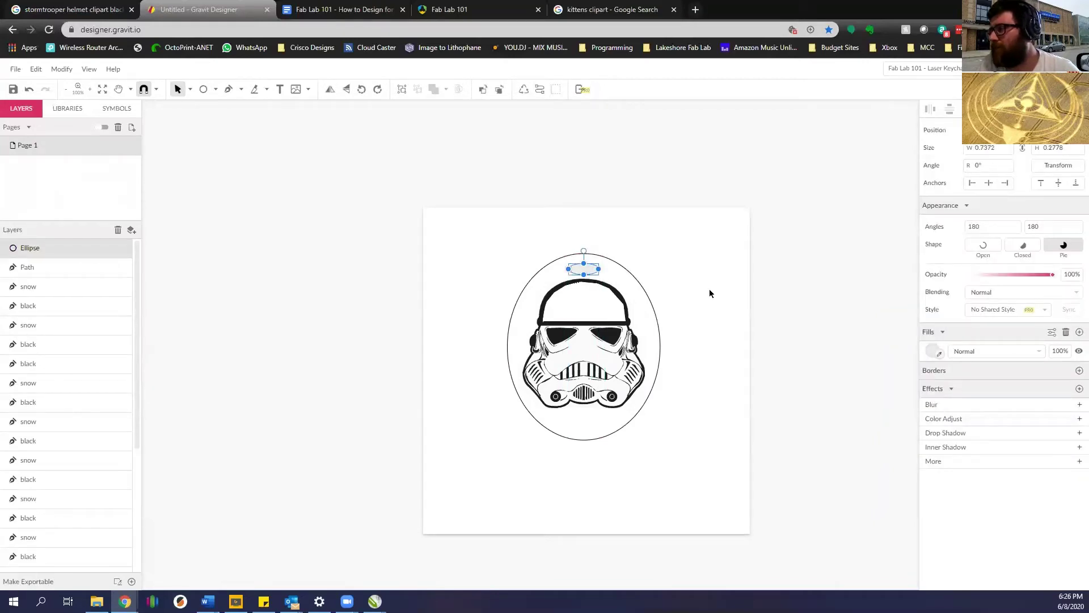
click(931, 349)
click(929, 384)
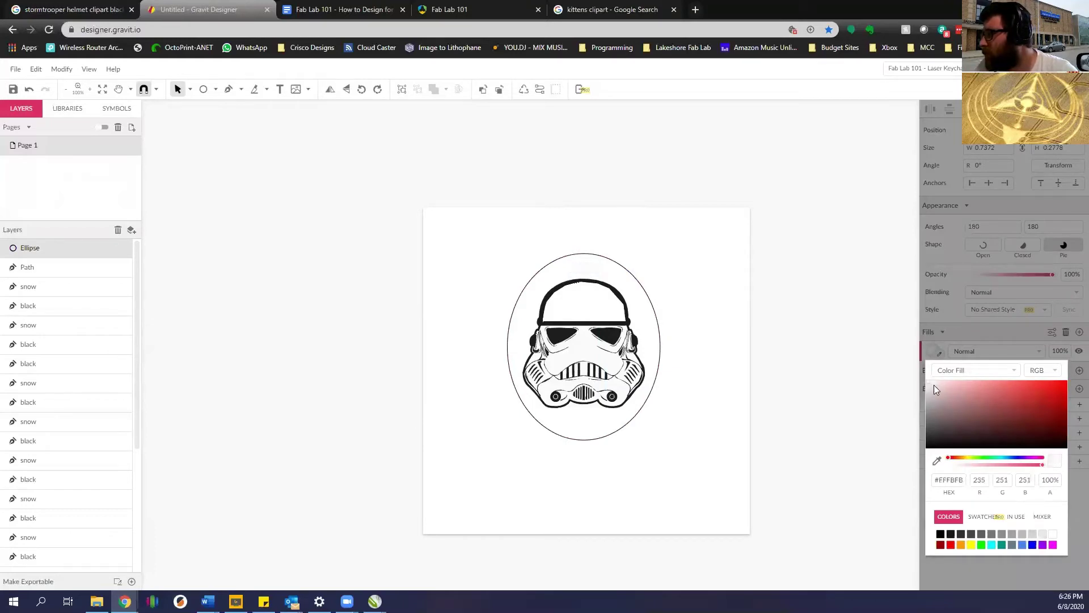
click(581, 267)
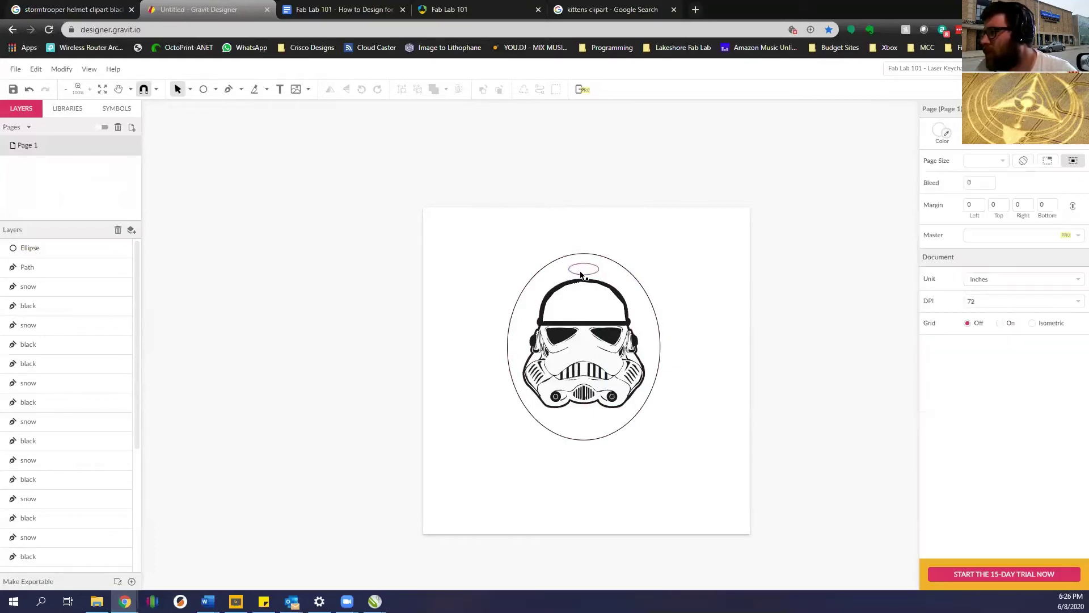
click(584, 269)
click(1078, 371)
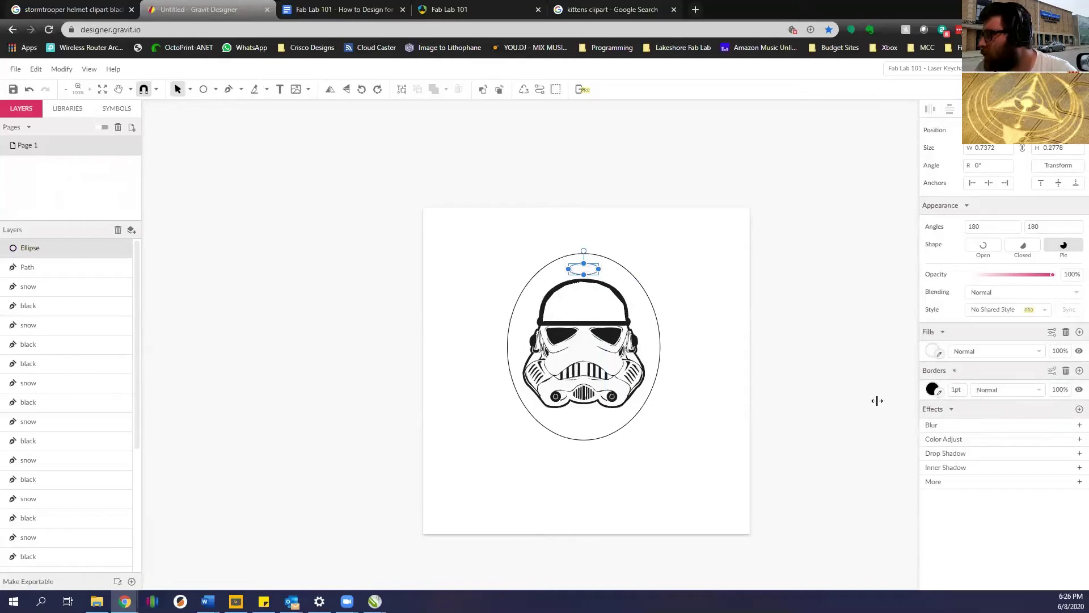
click(701, 279)
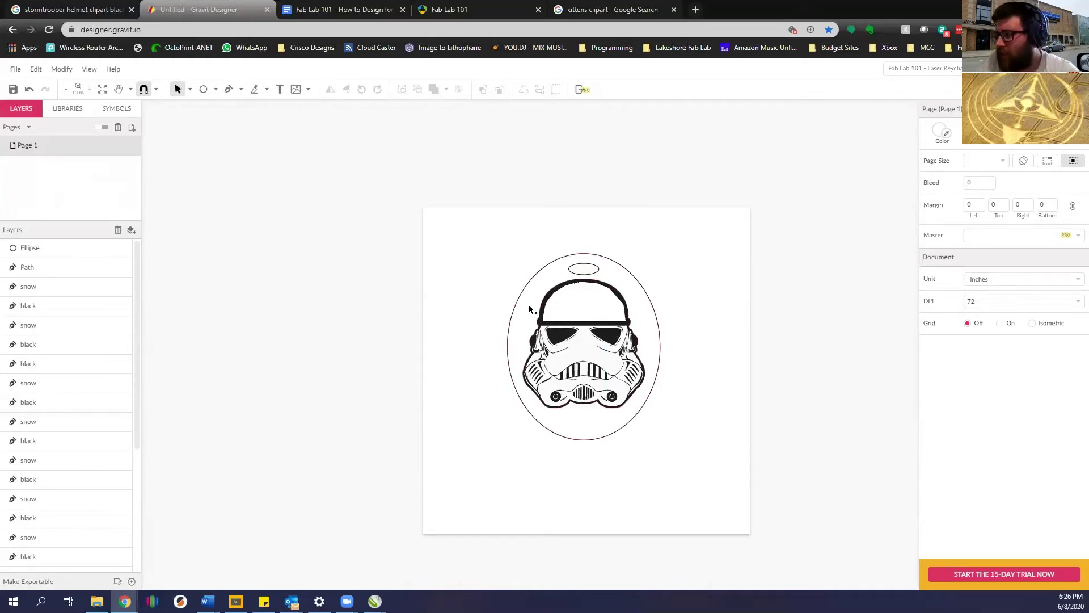
Trace a freehand path about 1.06 by 2.07 in along the outside of the helmet's left half, and delete it.
scroll(548, 300, up, 3)
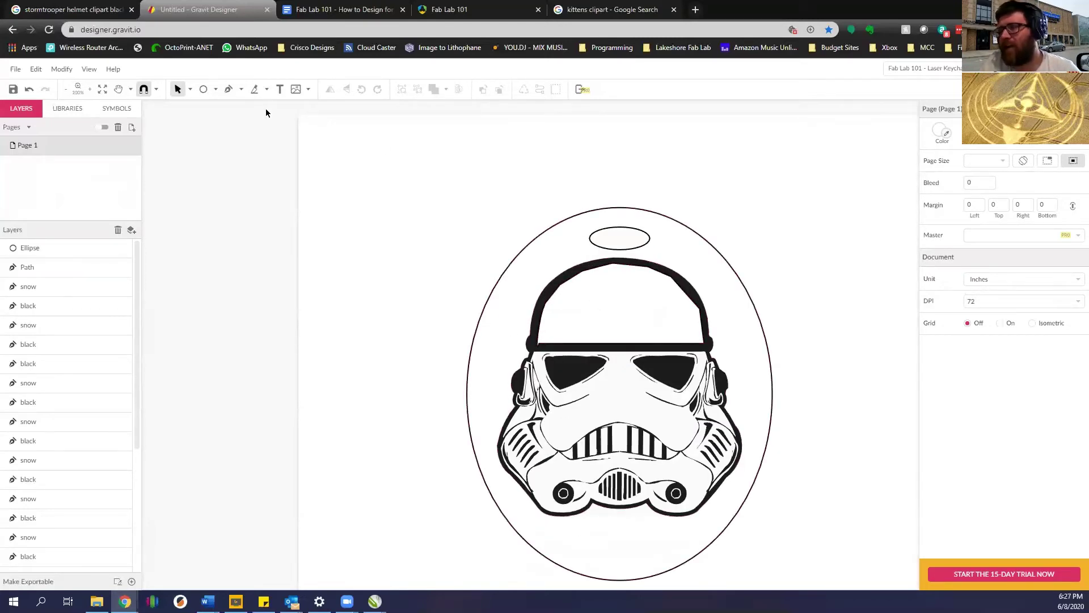
click(228, 90)
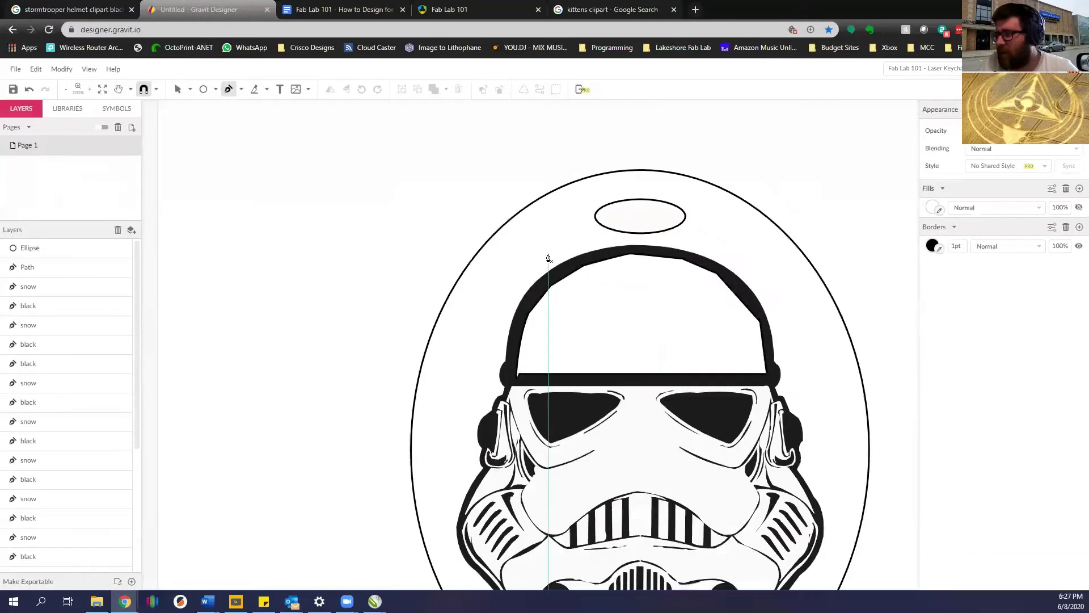
scroll(555, 260, up, 5)
click(241, 90)
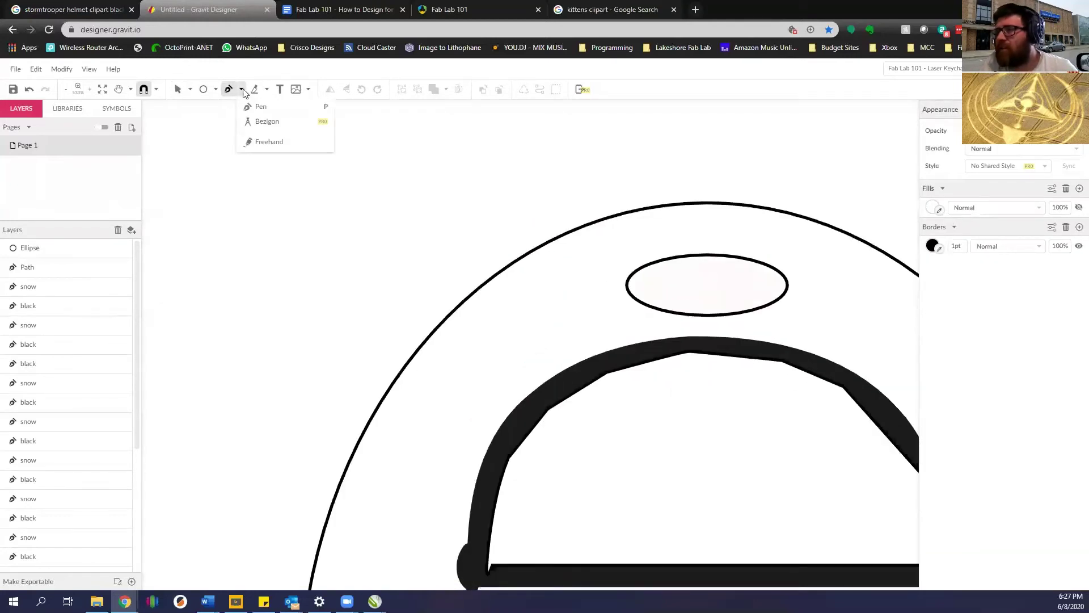
click(275, 143)
scroll(505, 312, down, 5)
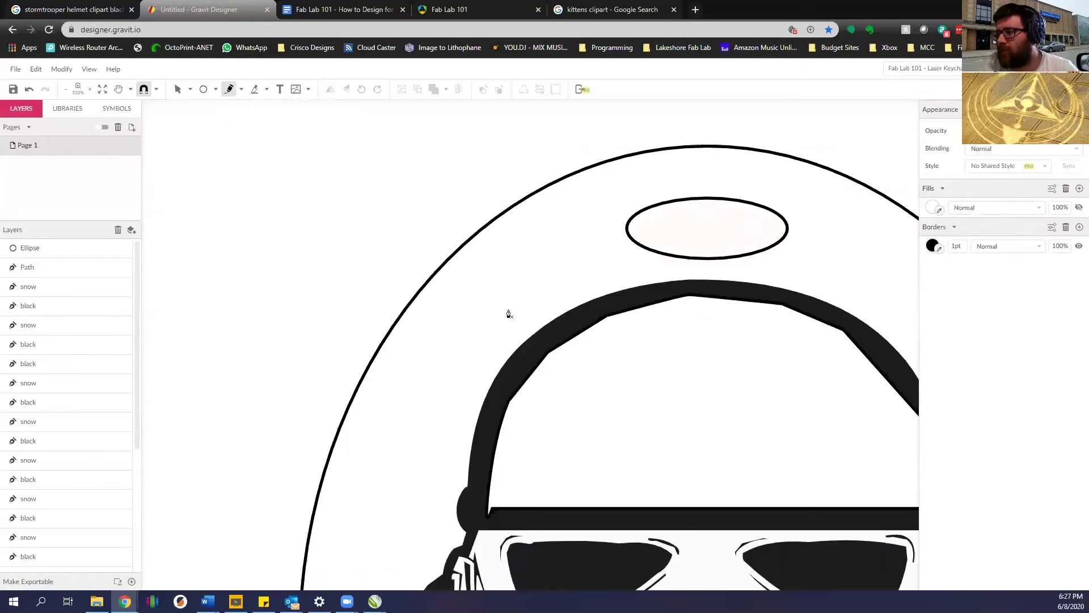
mouse_move(580, 131)
mouse_down()
mouse_move(519, 156)
mouse_move(479, 210)
mouse_move(455, 289)
mouse_move(448, 370)
mouse_move(349, 577)
mouse_up()
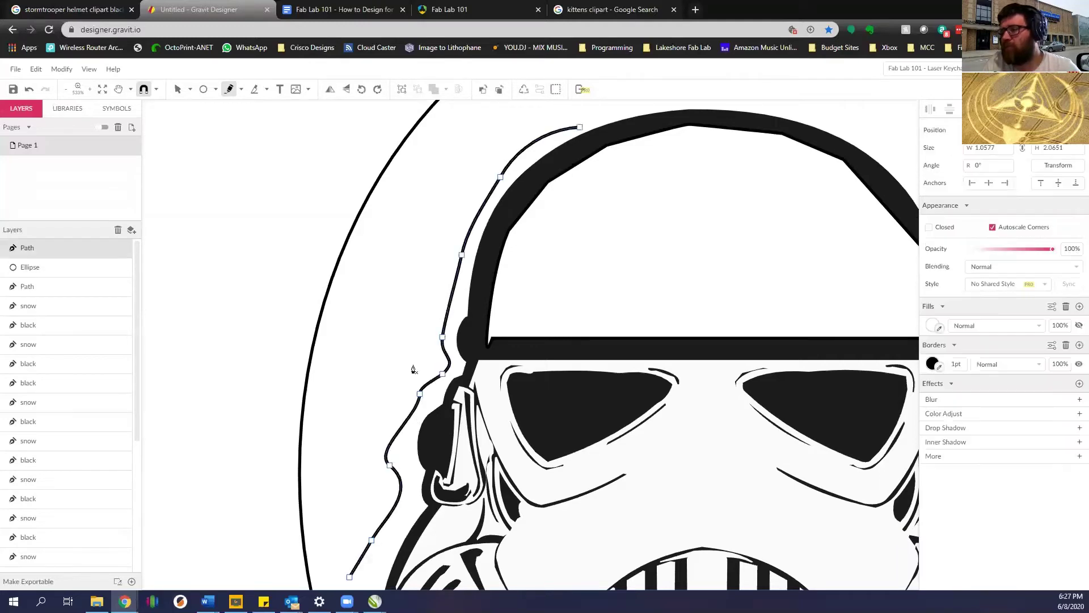
scroll(413, 392, down, 3)
scroll(431, 313, up, 3)
scroll(496, 248, down, 6)
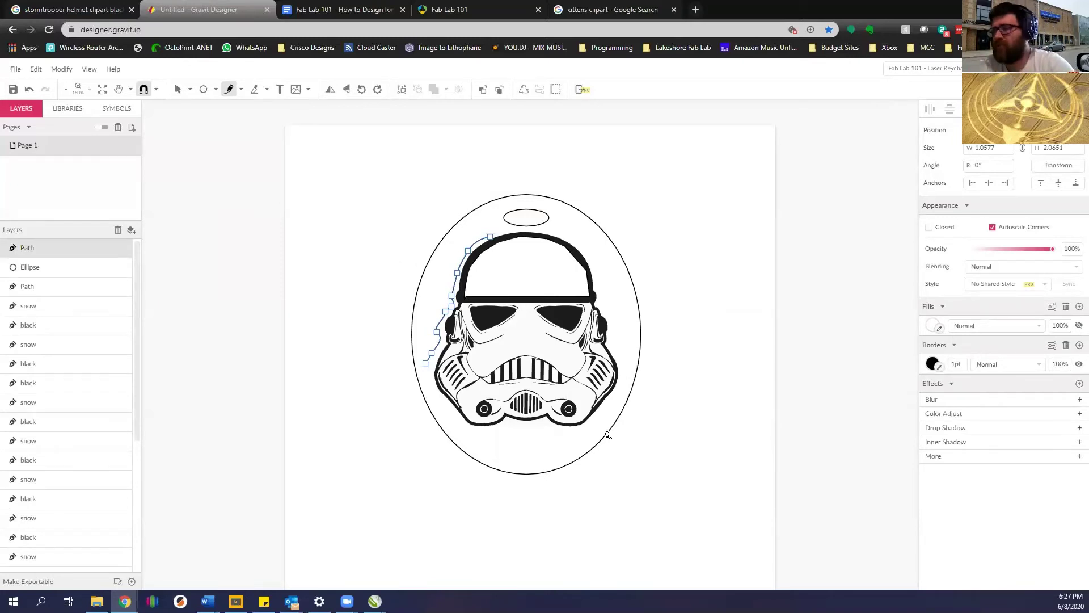
key(Delete)
scroll(538, 231, up, 2)
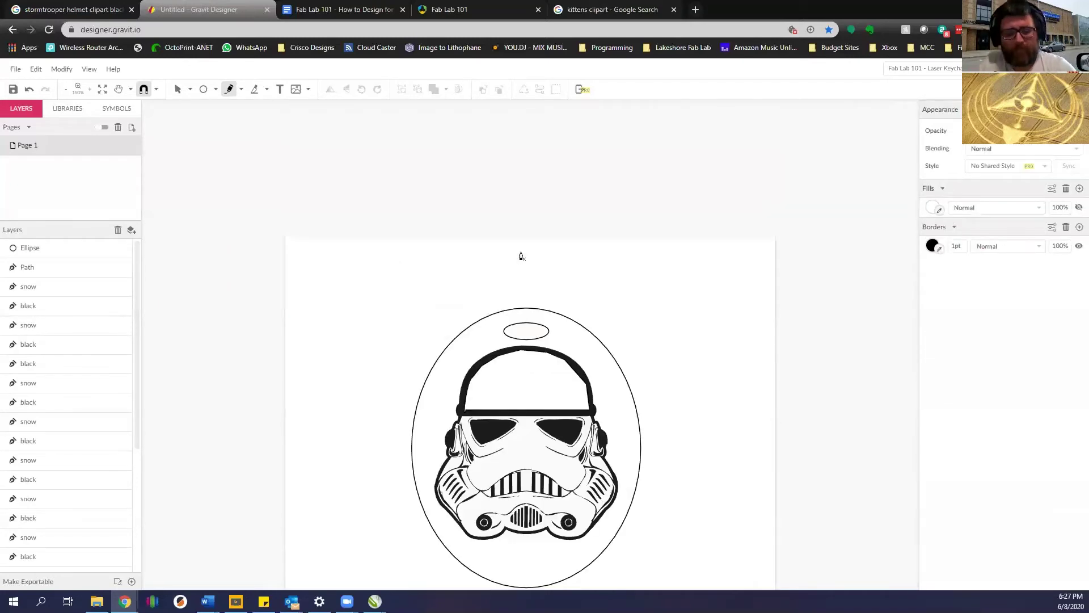
scroll(521, 256, down, 2)
scroll(525, 244, up, 2)
scroll(527, 241, down, 4)
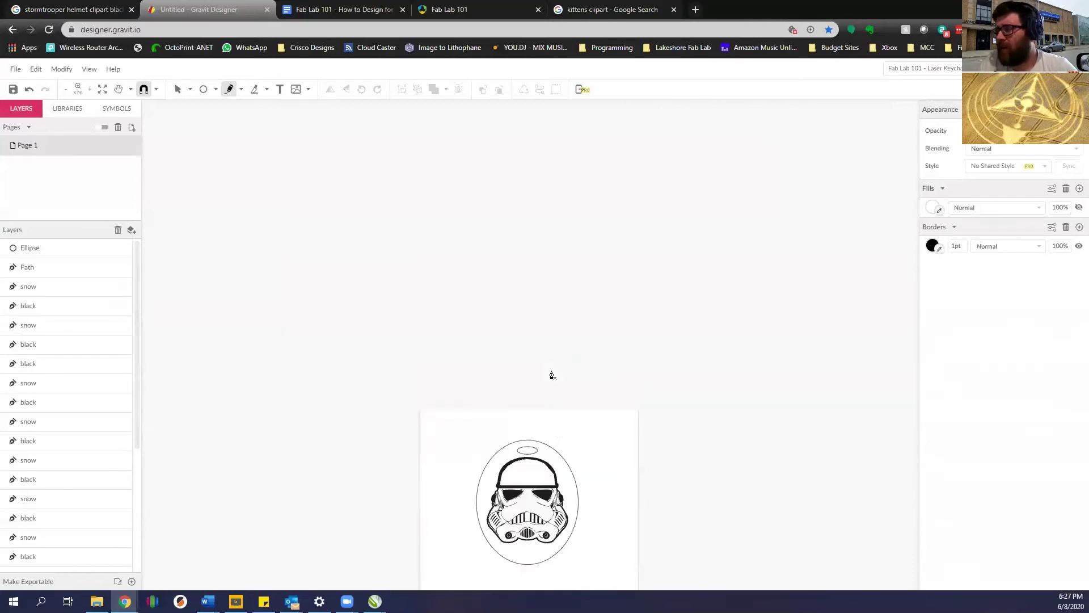
scroll(551, 363, down, 4)
scroll(528, 246, up, 1)
scroll(525, 243, down, 2)
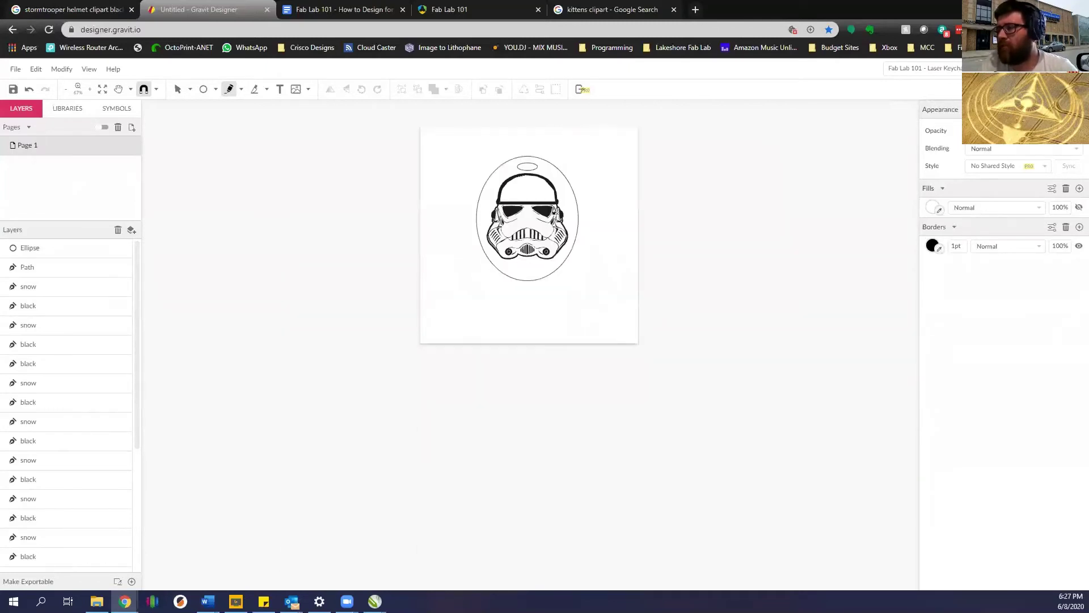
scroll(547, 152, up, 2)
scroll(540, 187, up, 2)
scroll(540, 187, down, 1)
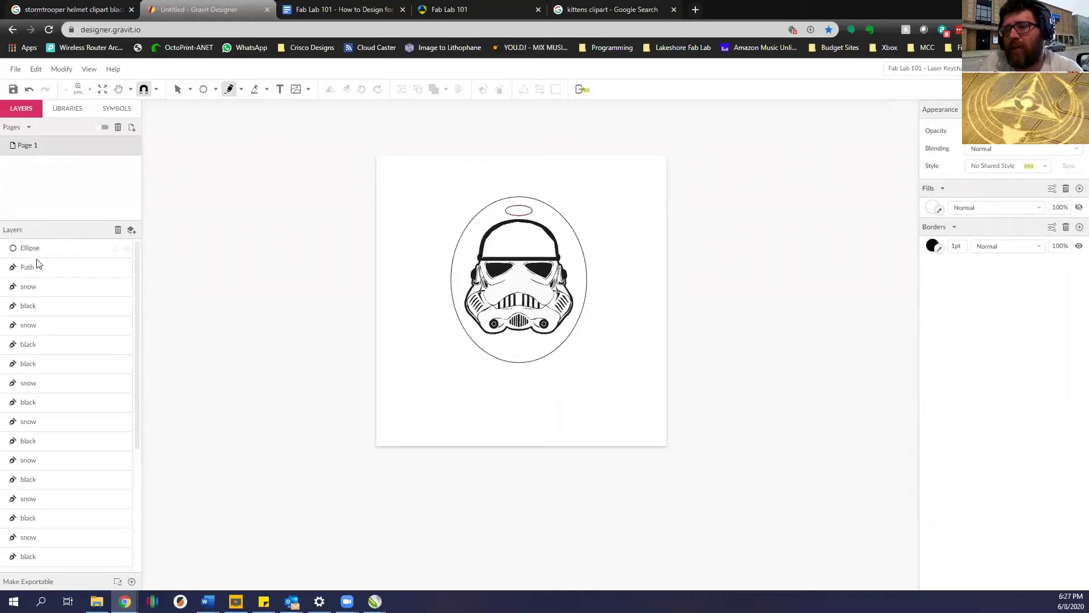
Select all the helmet shapes, from the lowest black outline up to the Path, leaving out both ellipses.
drag(137, 291, 140, 440)
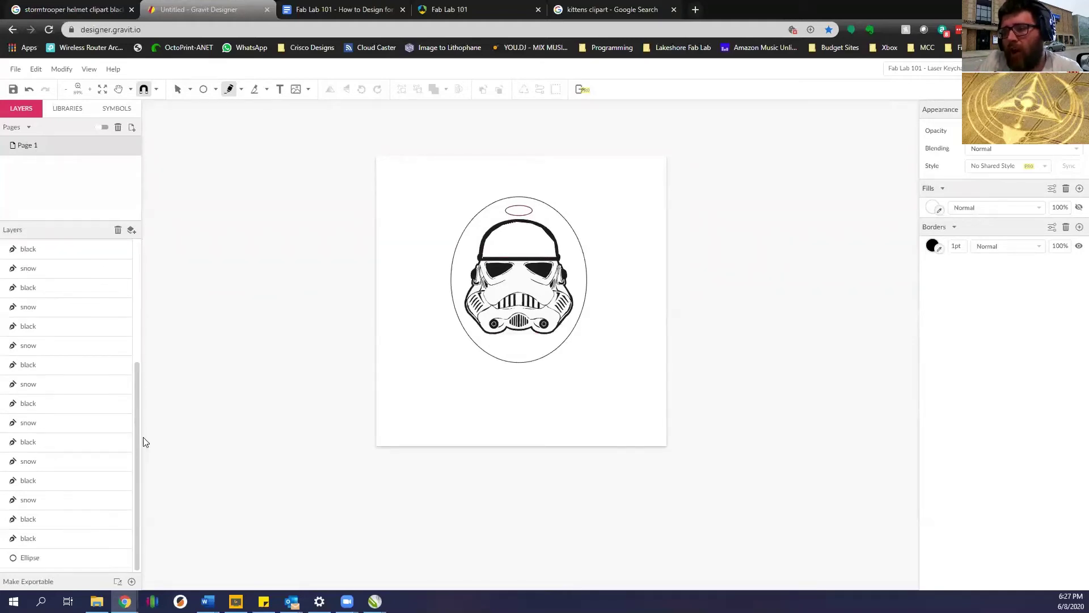
click(50, 541)
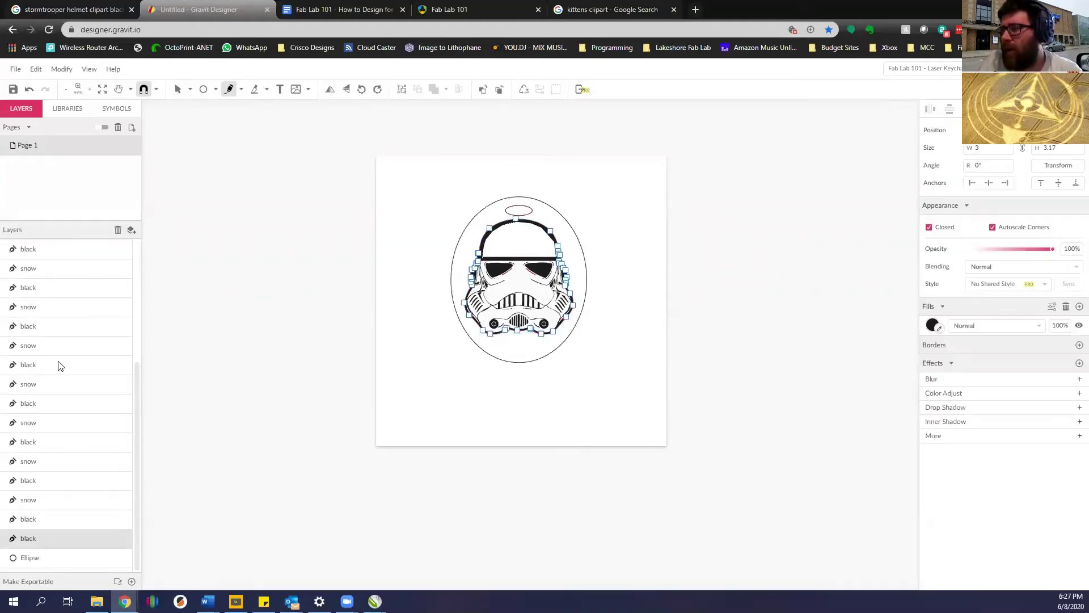
click(56, 519)
shift+click(54, 537)
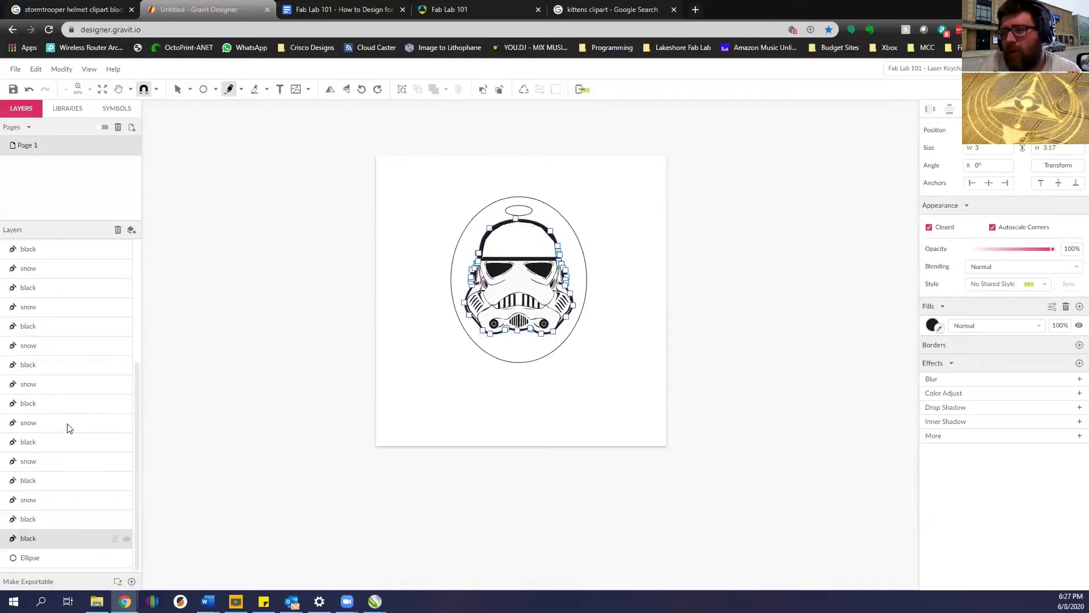
key(ctrl+alt+u)
shift+click(35, 268)
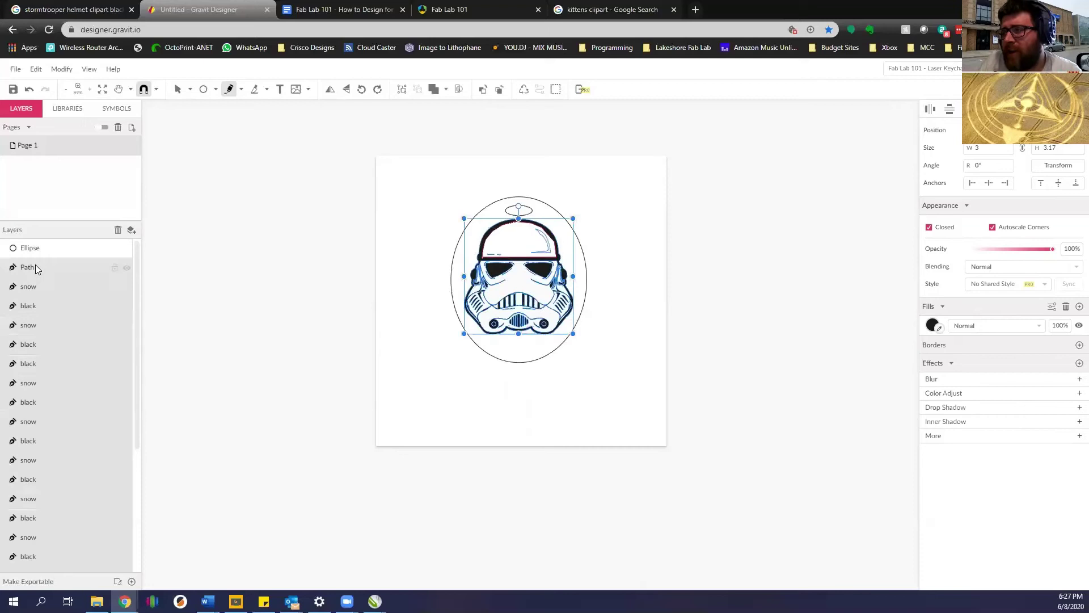
right_click(57, 285)
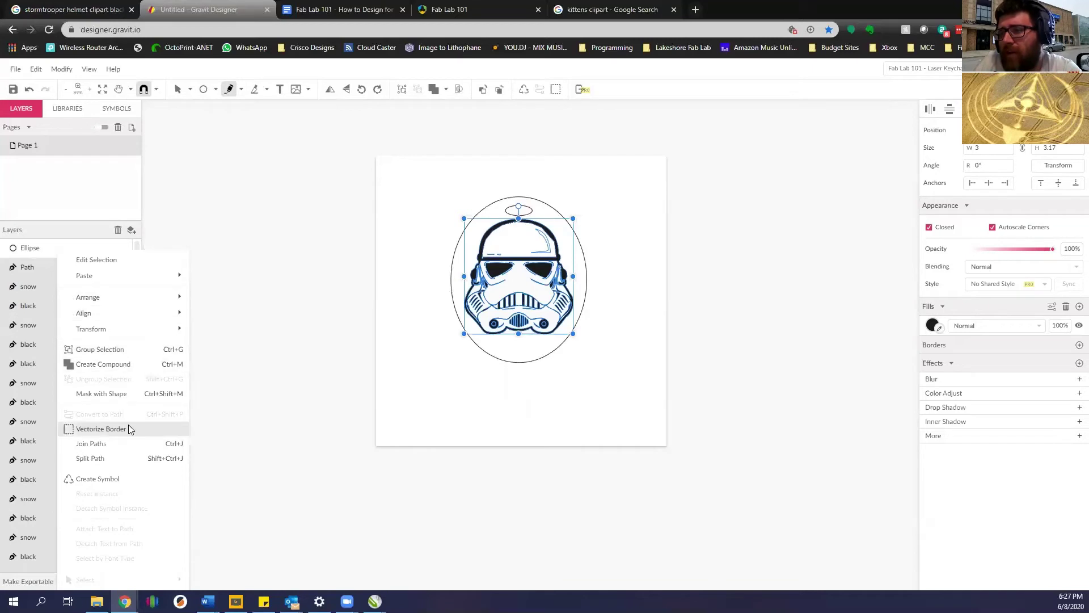
Create a new layer, move all the selected helmet shapes into it, and delete the stray path drawn beside the page.
click(132, 230)
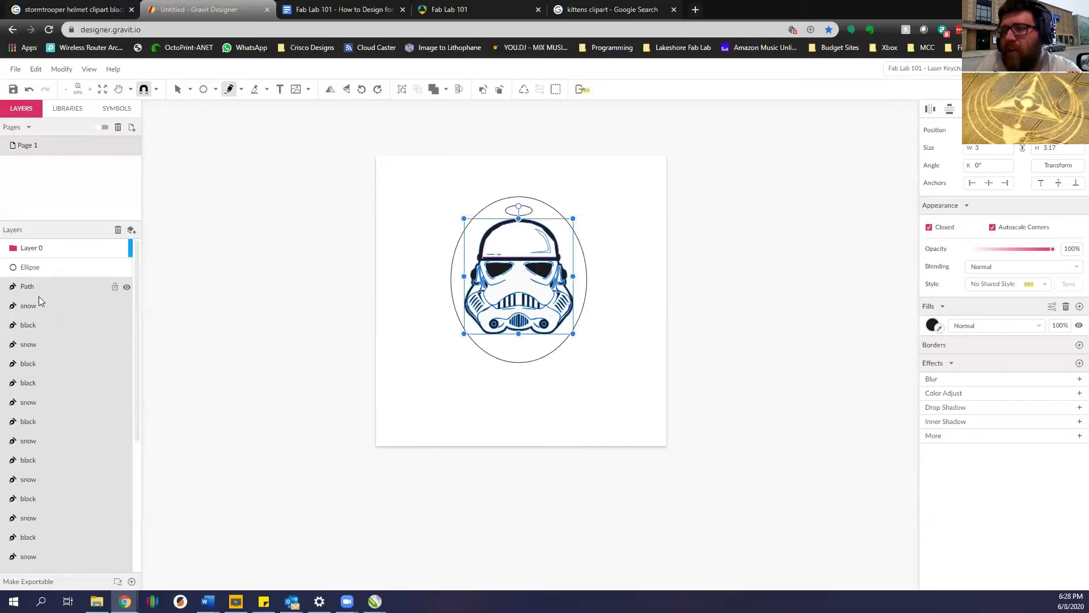
drag(41, 327, 35, 248)
scroll(57, 375, down, 4)
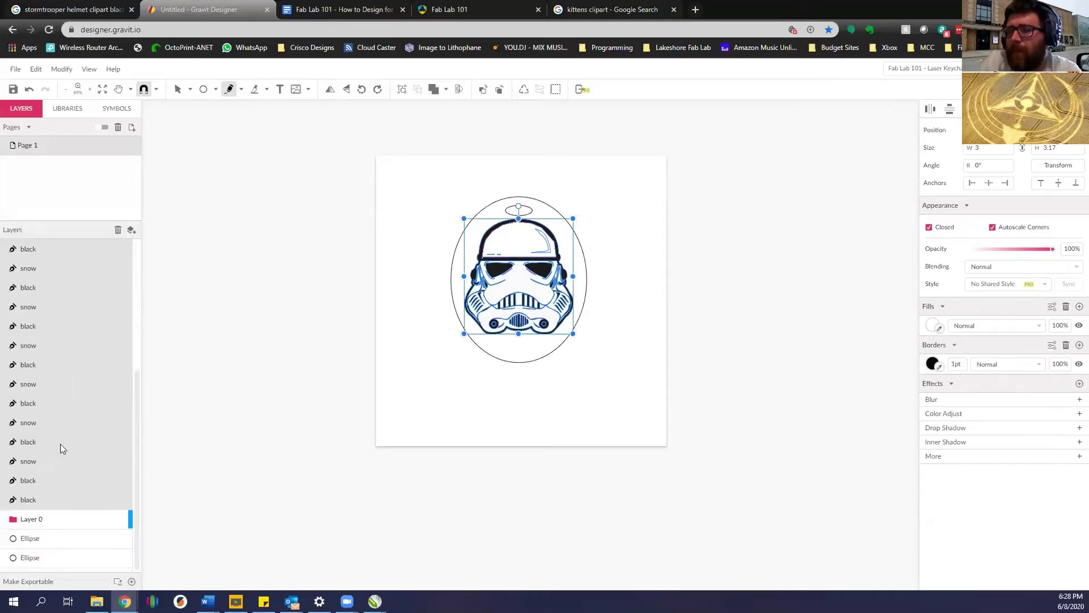
drag(54, 498, 48, 519)
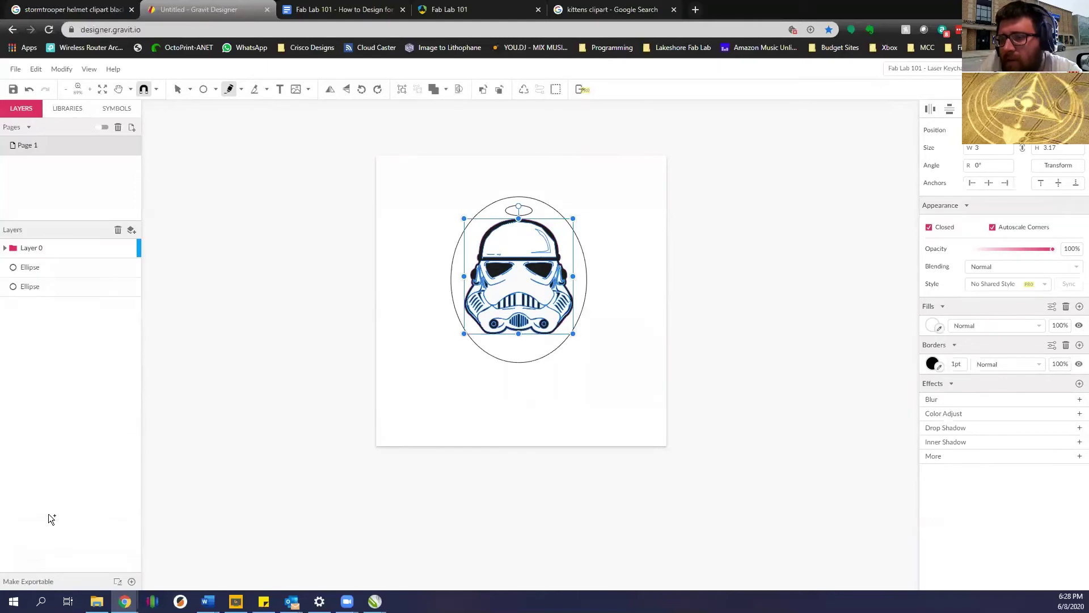
click(34, 251)
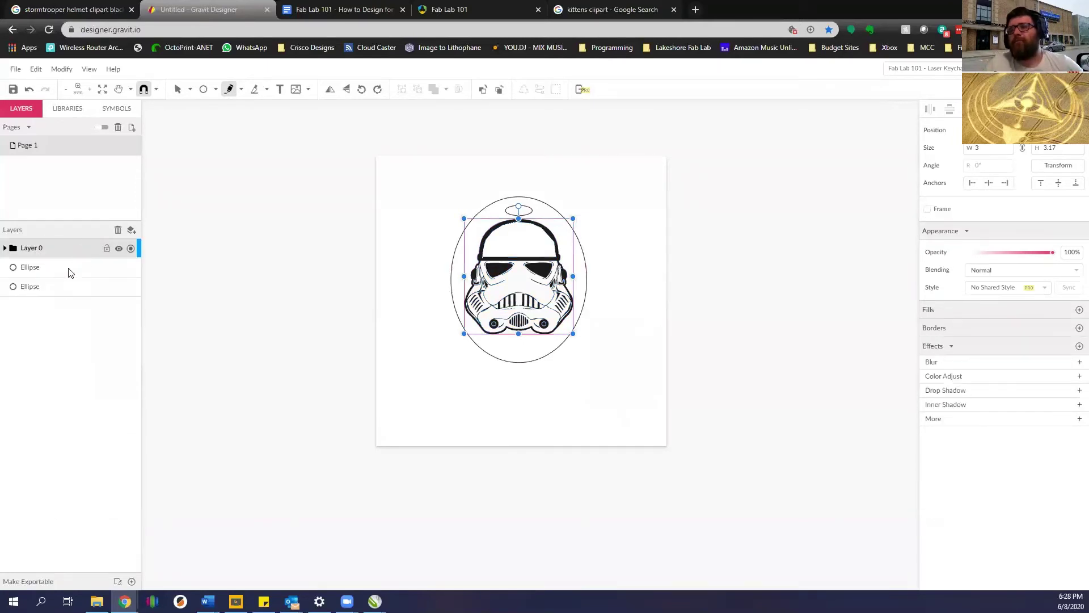
click(180, 297)
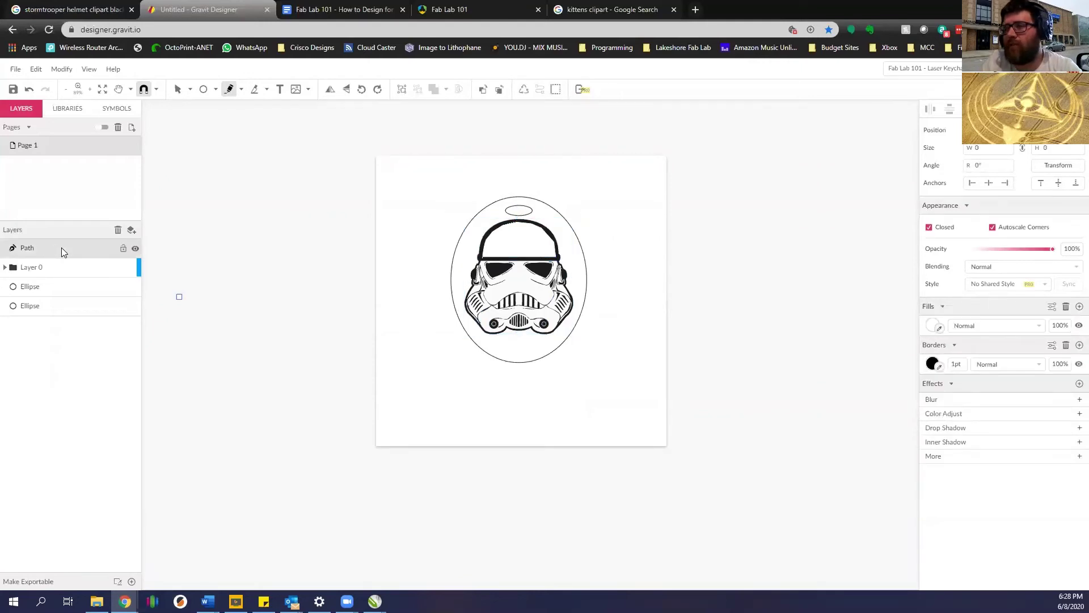
key(Delete)
Create a new layer and move both ellipses, the backing outline and the small hole, into it.
click(131, 230)
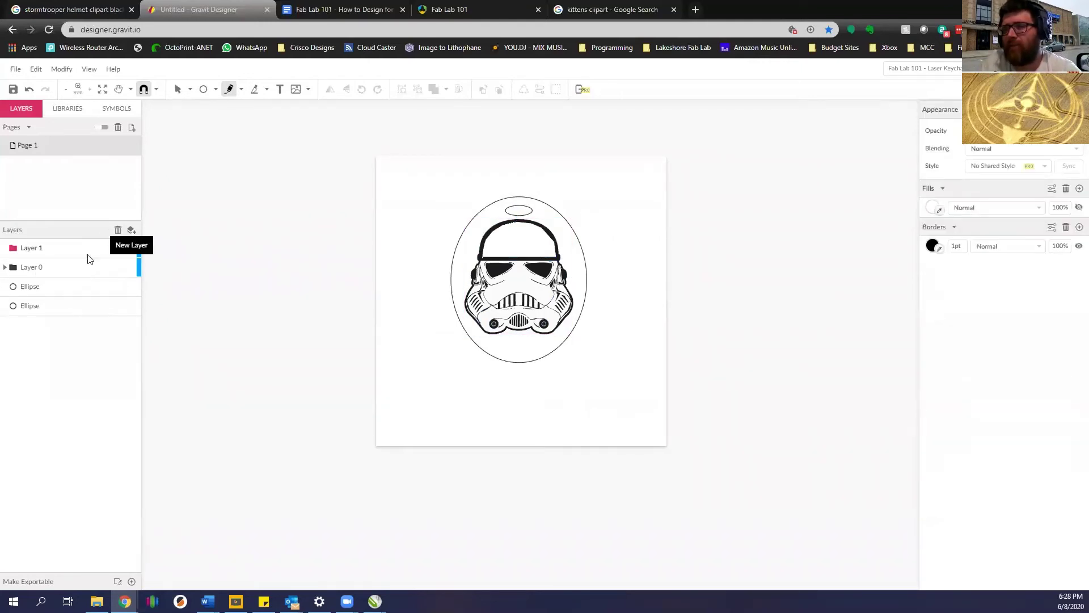
click(46, 287)
shift+click(41, 307)
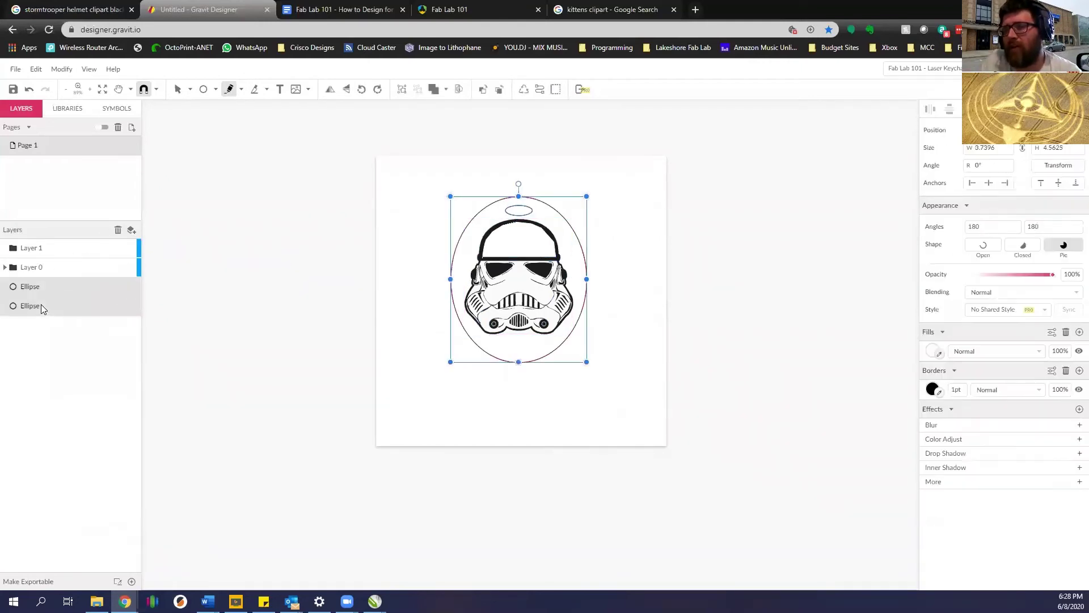
drag(62, 288, 59, 252)
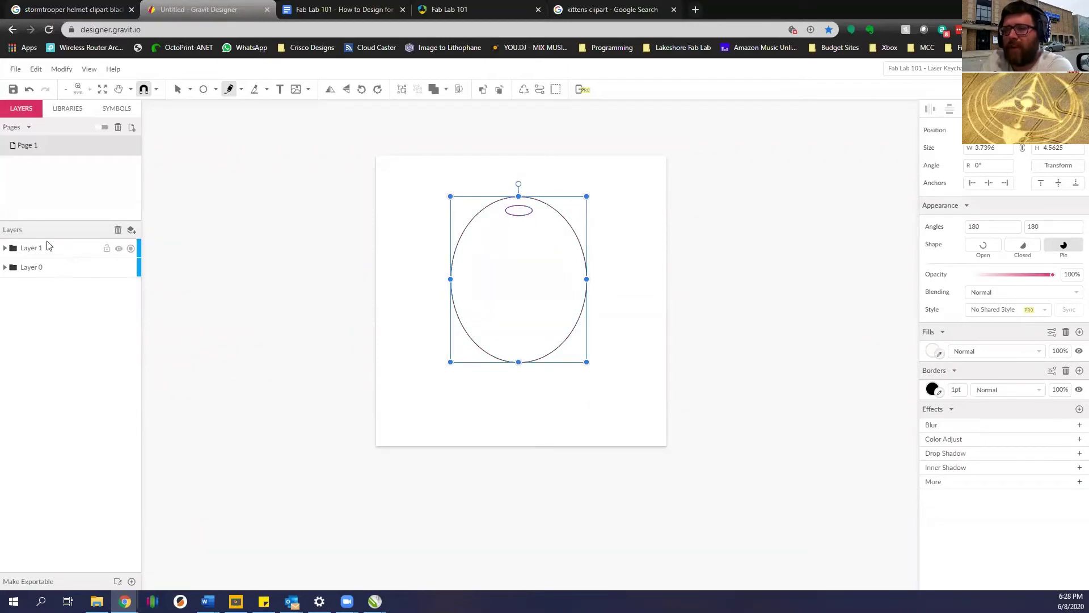
click(49, 248)
click(222, 268)
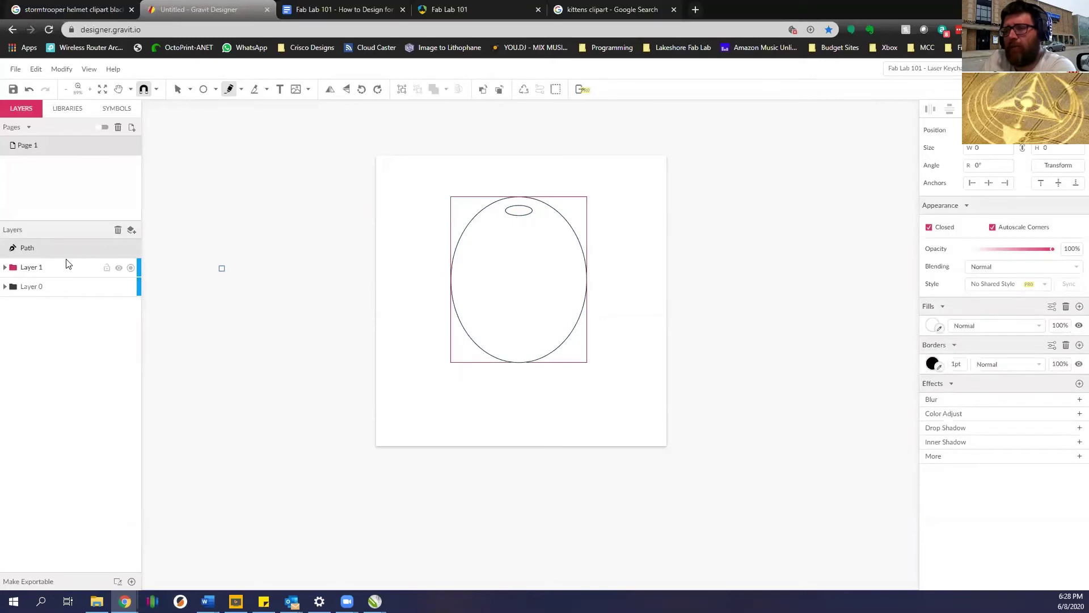
key(Escape)
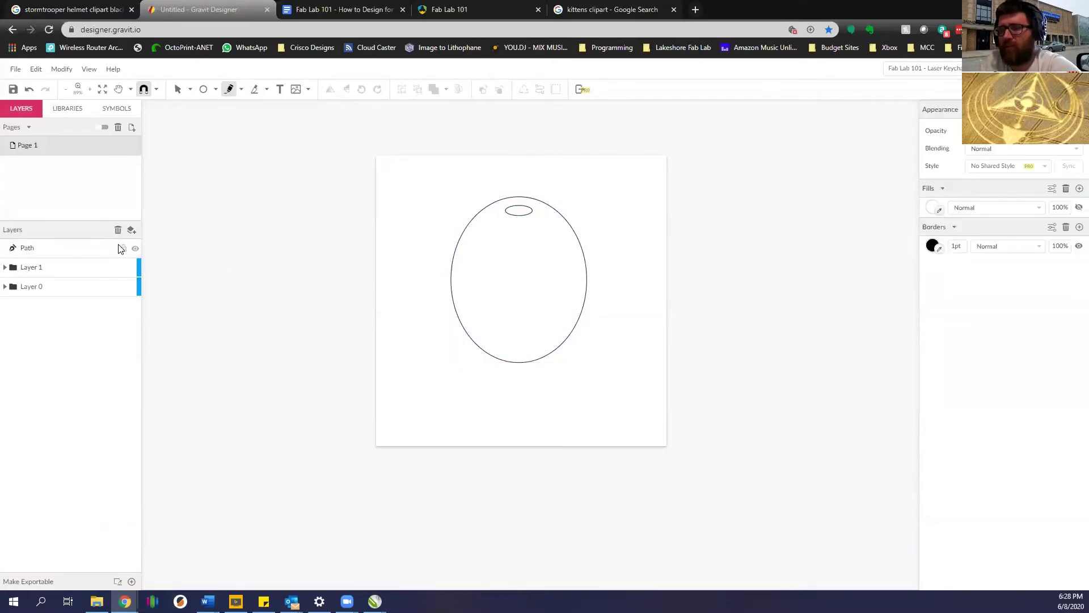
click(47, 249)
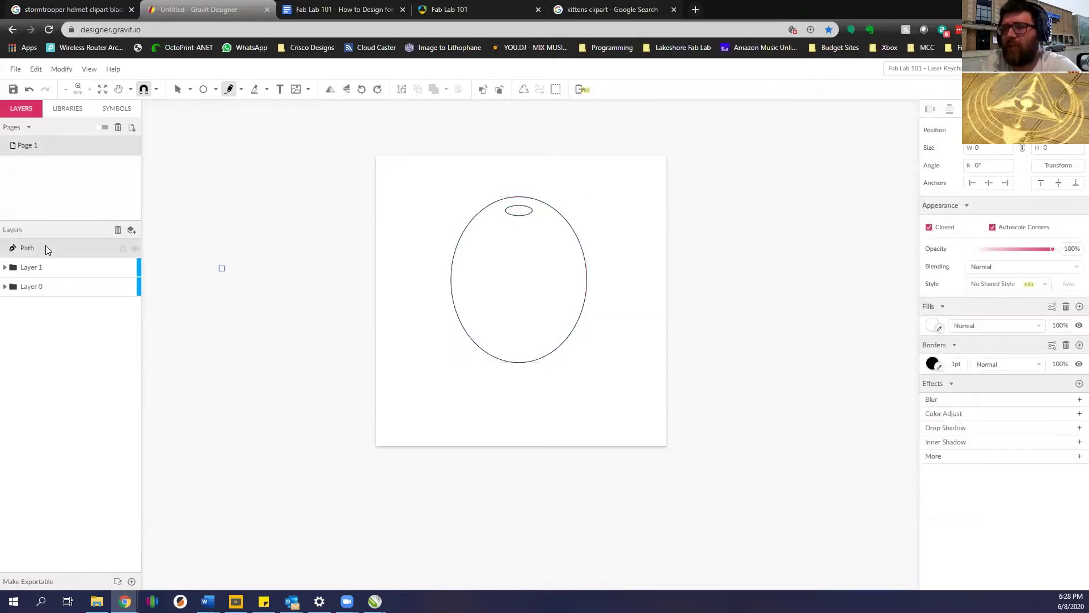
click(118, 230)
Reorder the layers so Layer 0 with the helmet sits above Layer 1 with the ellipses.
click(102, 250)
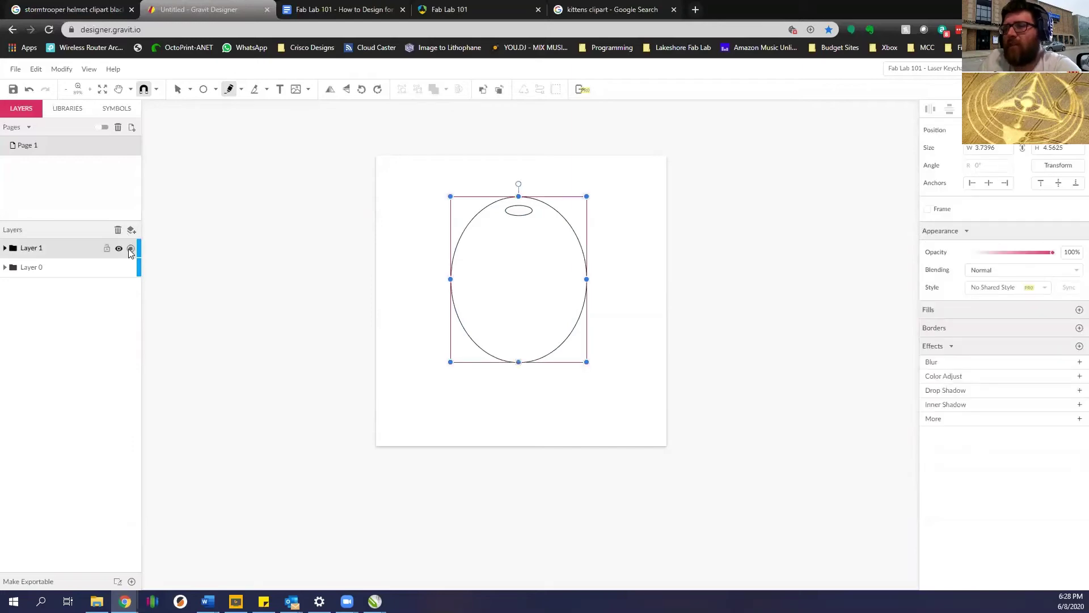
mouse_move(58, 256)
mouse_down()
mouse_move(62, 271)
mouse_move(67, 239)
mouse_up()
key(ctrl+z)
click(54, 266)
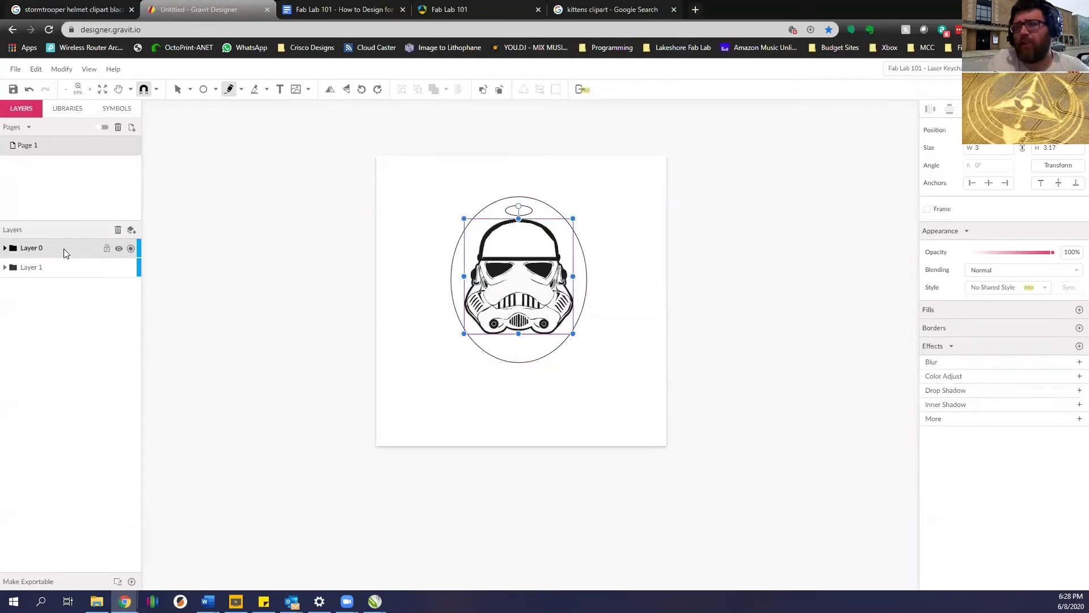
mouse_move(64, 248)
mouse_down()
mouse_move(69, 281)
mouse_move(34, 268)
mouse_move(42, 246)
mouse_up()
click(45, 249)
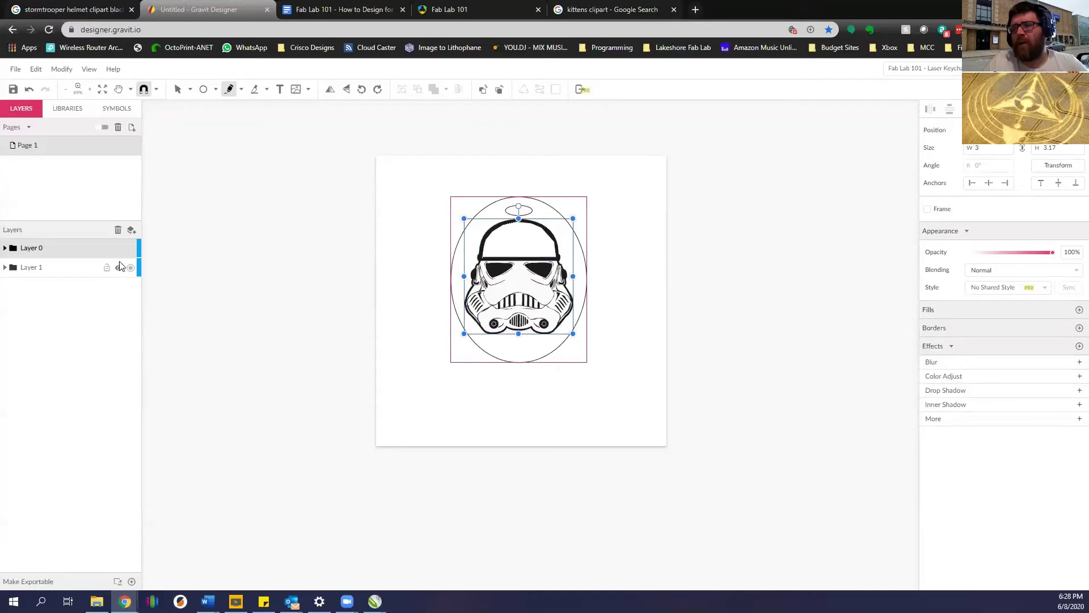
Lock Layer 1 with the two ellipses and try to edit the backing ellipse on the page.
click(43, 265)
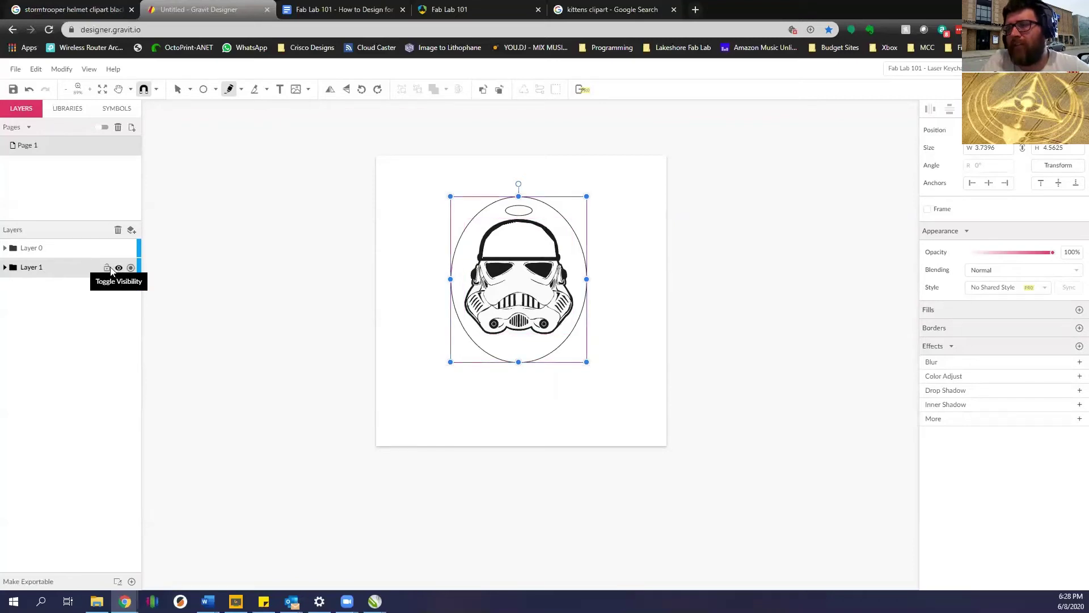
click(107, 267)
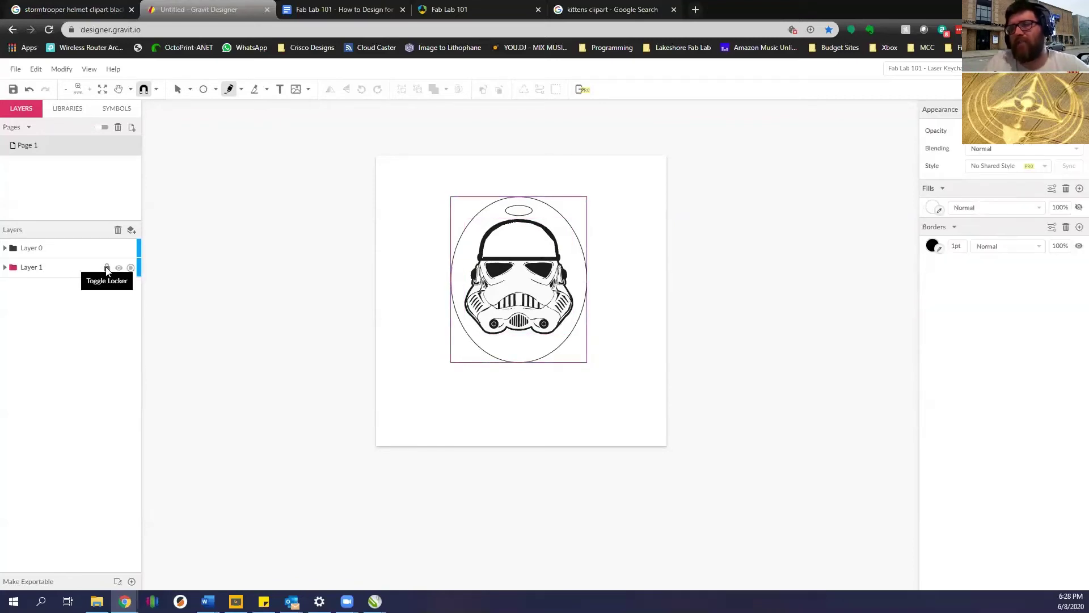
click(480, 215)
click(480, 214)
click(480, 215)
click(480, 215)
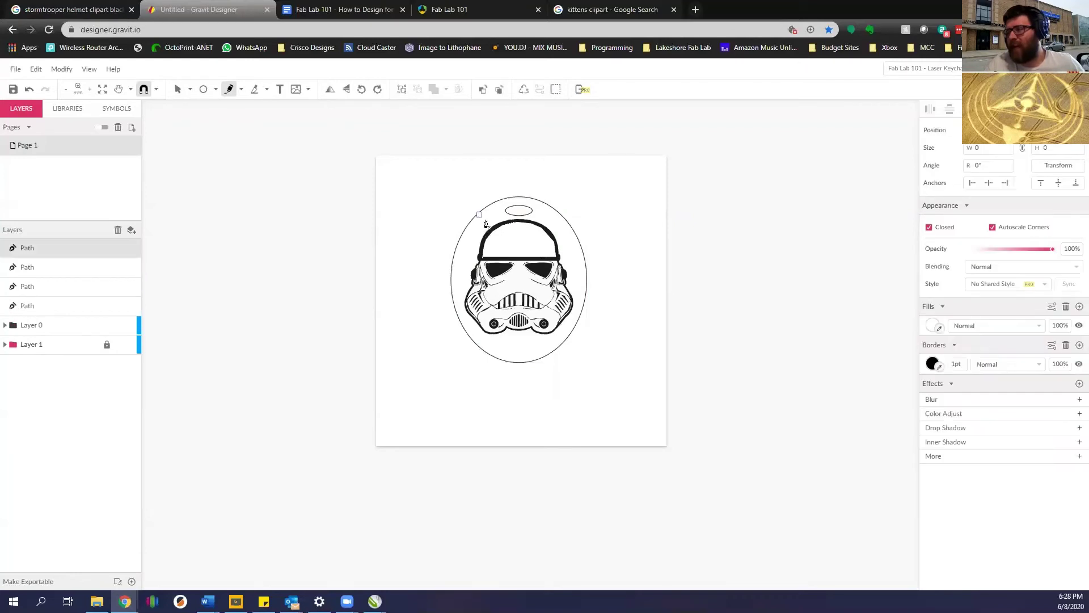
Undo the stray paths placed on the backing ellipse and delete the stray path beside the page.
key(ctrl+z)
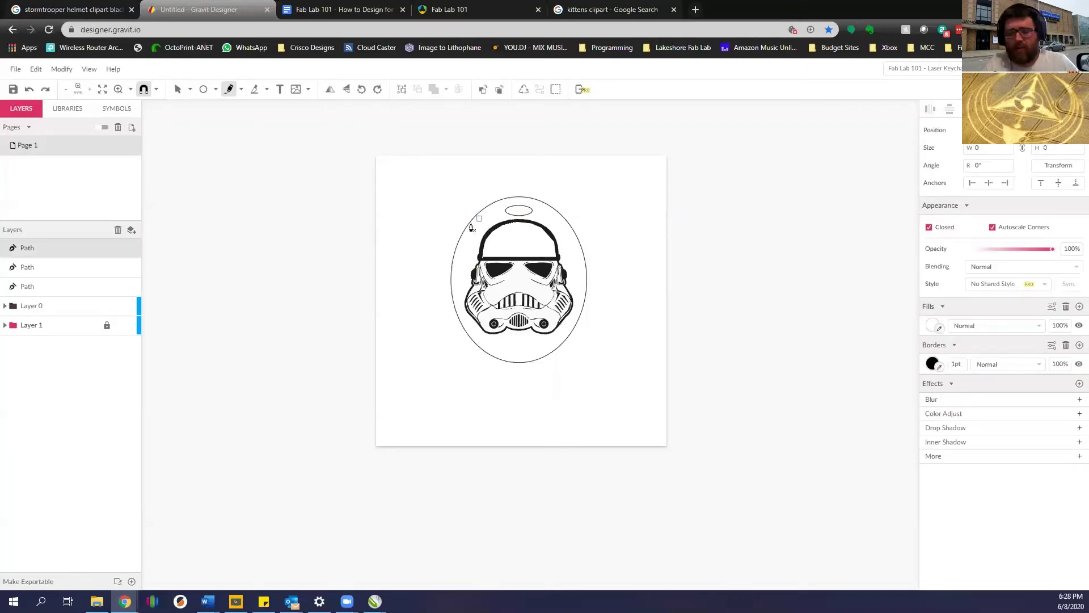
key(ctrl+z)
key(ctrl+z)
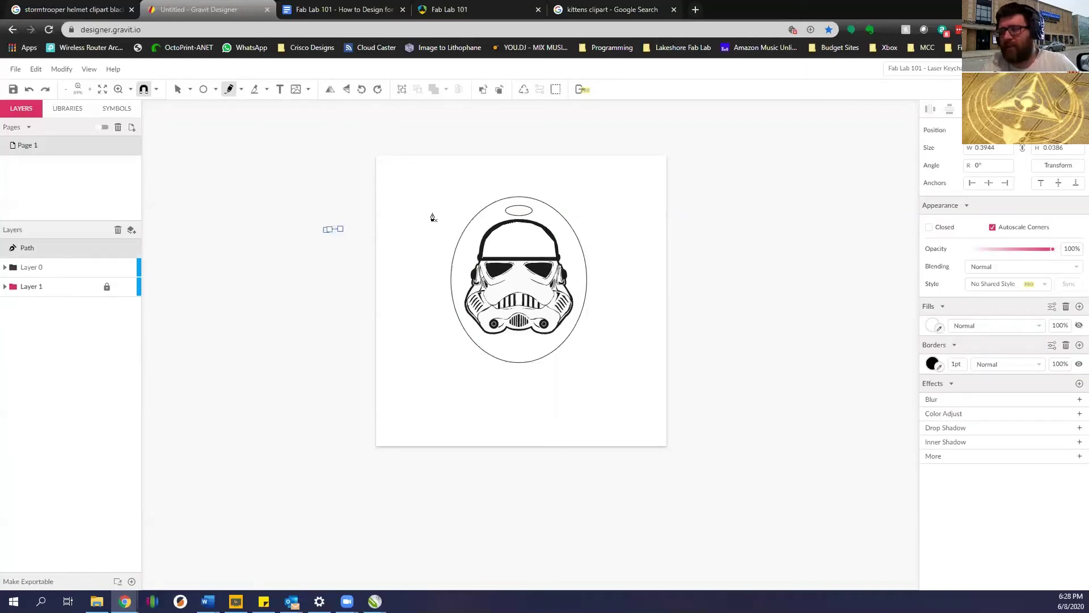
key(Delete)
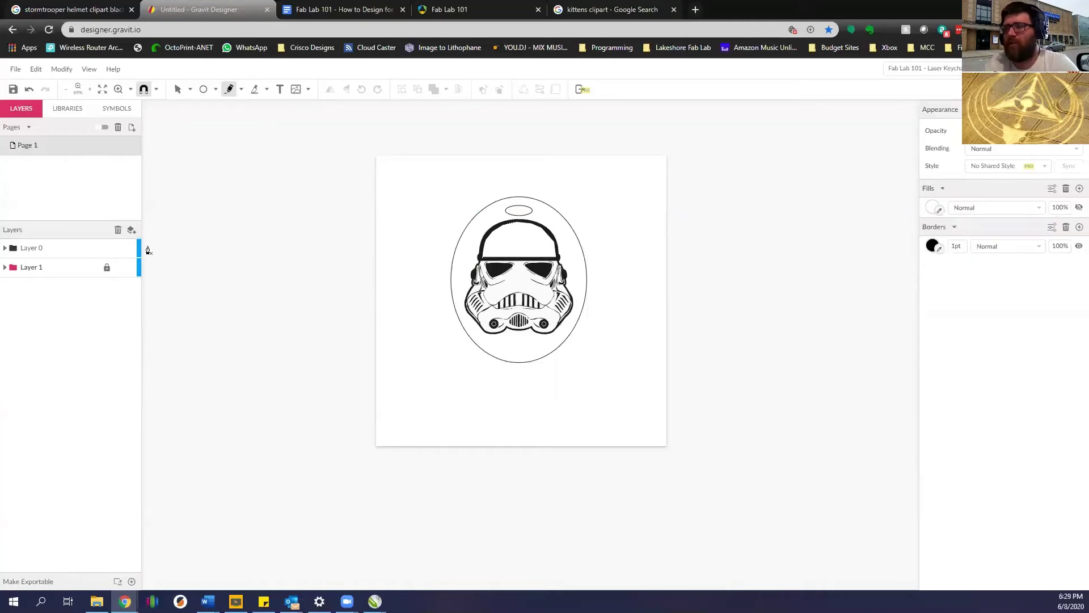
Lock Layer 0 as well and try to edit the helmet artwork on the page.
click(464, 263)
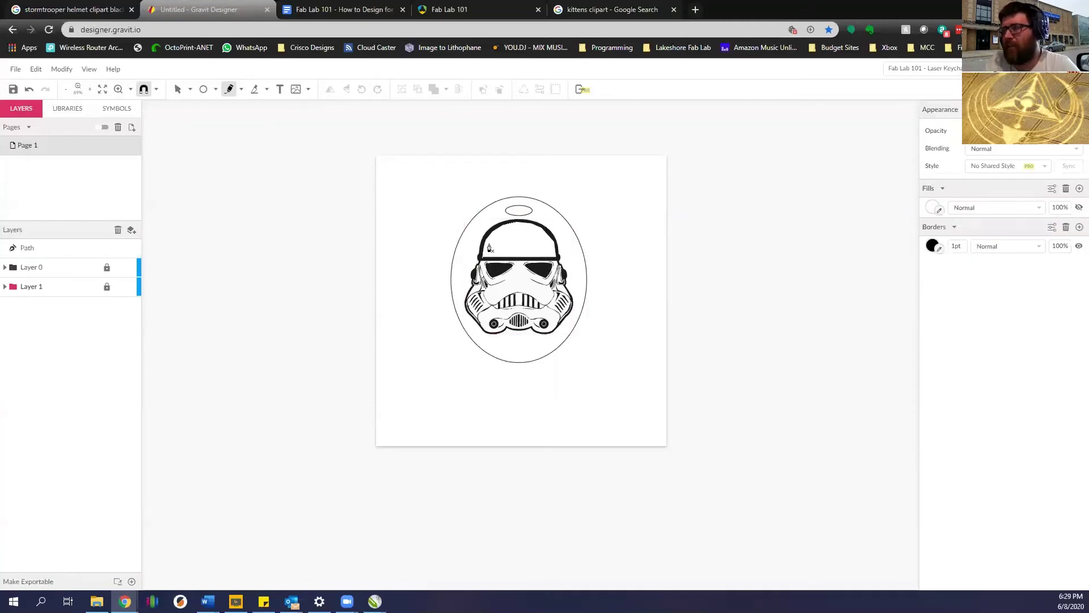
click(505, 258)
click(177, 89)
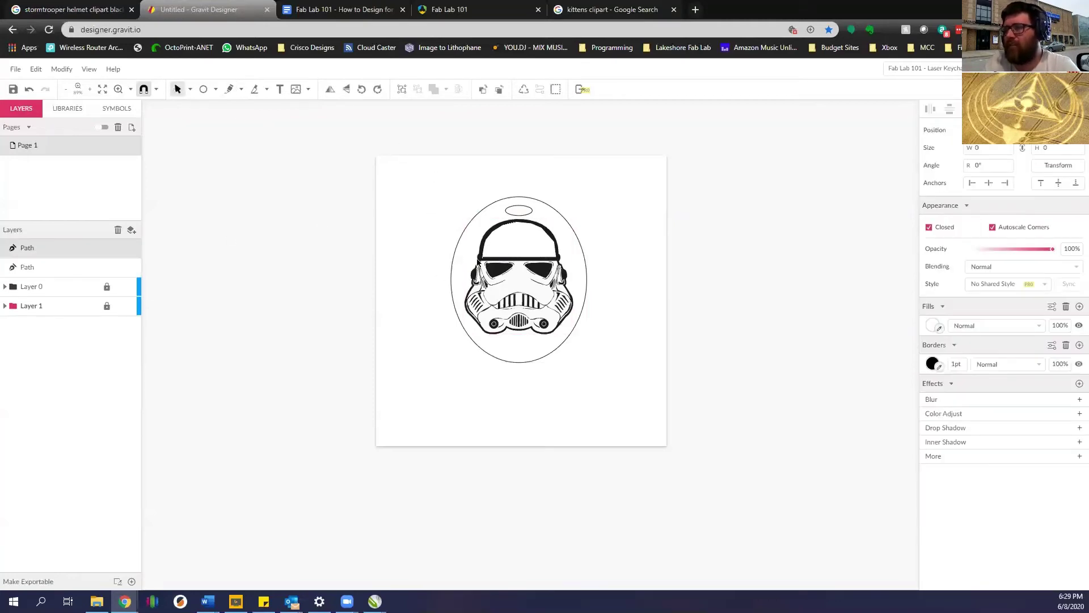
Delete the two stray paths placed on the helmet and unlock both layers.
click(80, 267)
shift+click(100, 249)
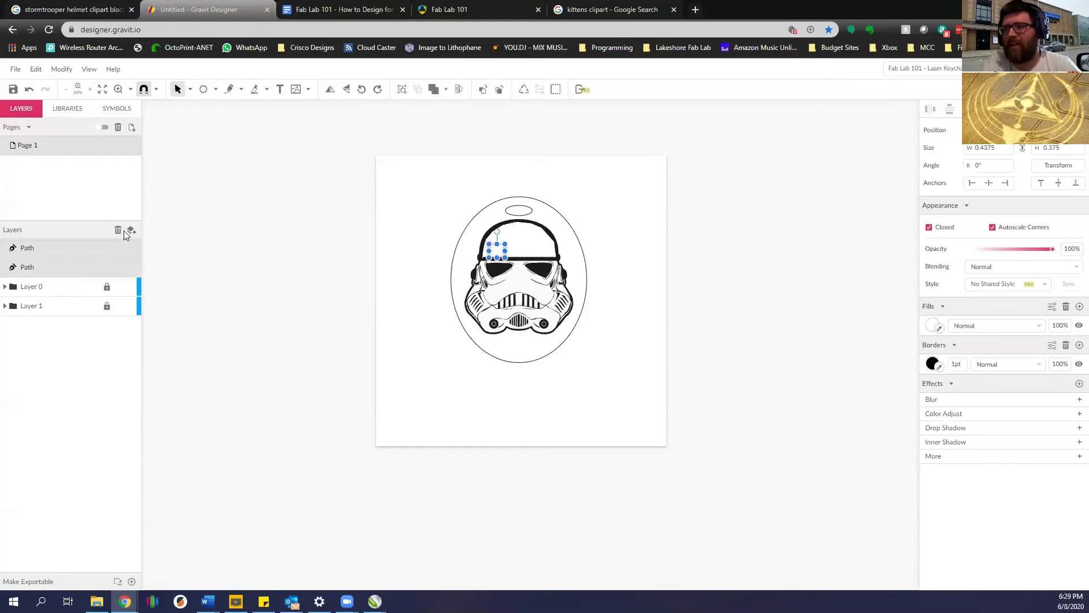
click(118, 231)
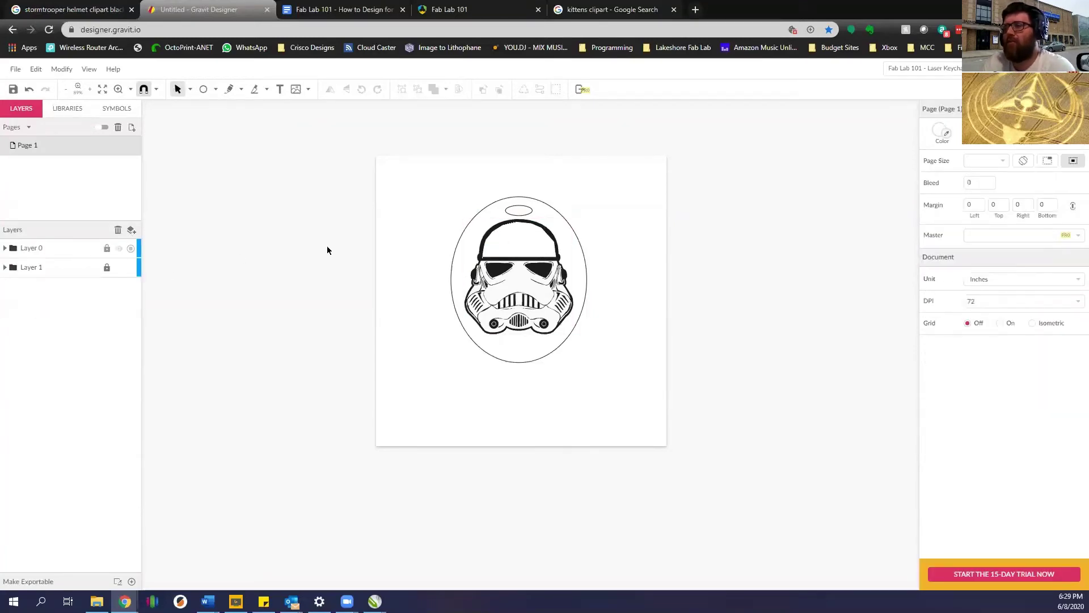
click(107, 248)
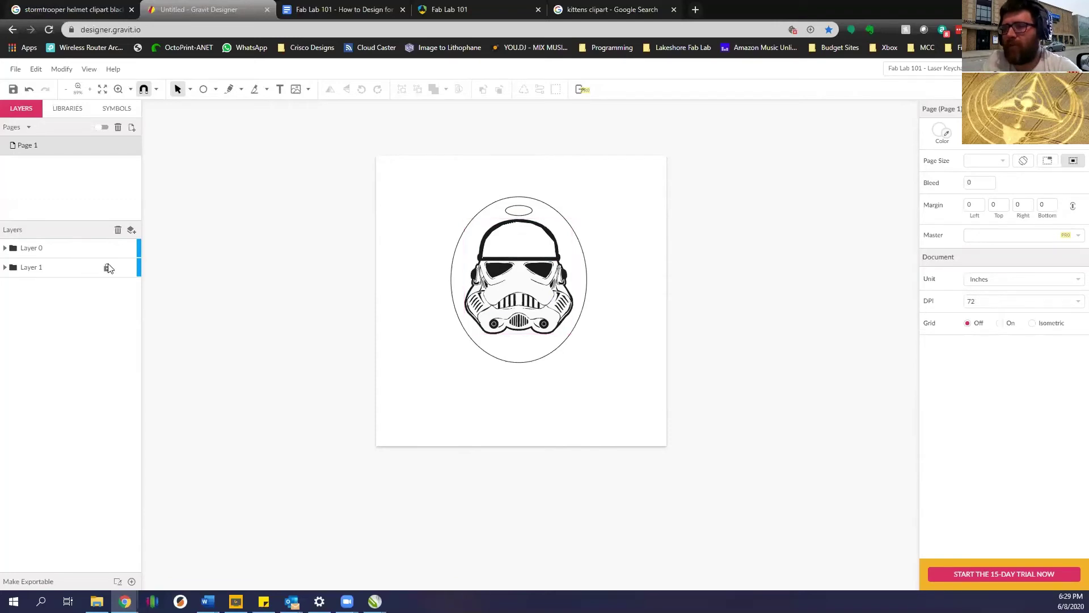
Add an export slice and resize it to about 4.38 by 4.84 in around the keychain's backing ellipse.
click(118, 581)
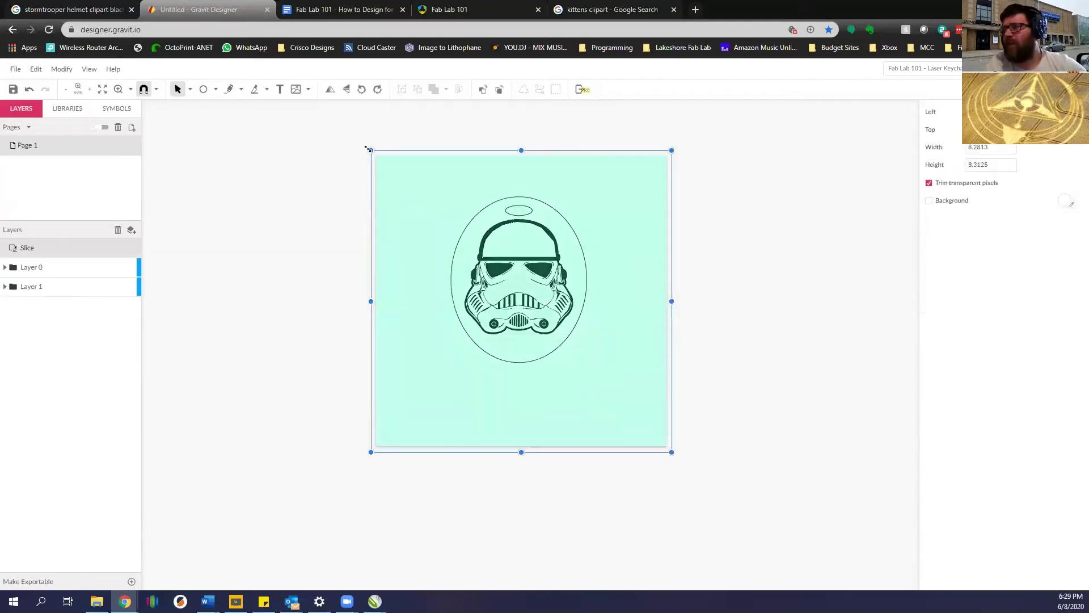
drag(370, 149, 450, 193)
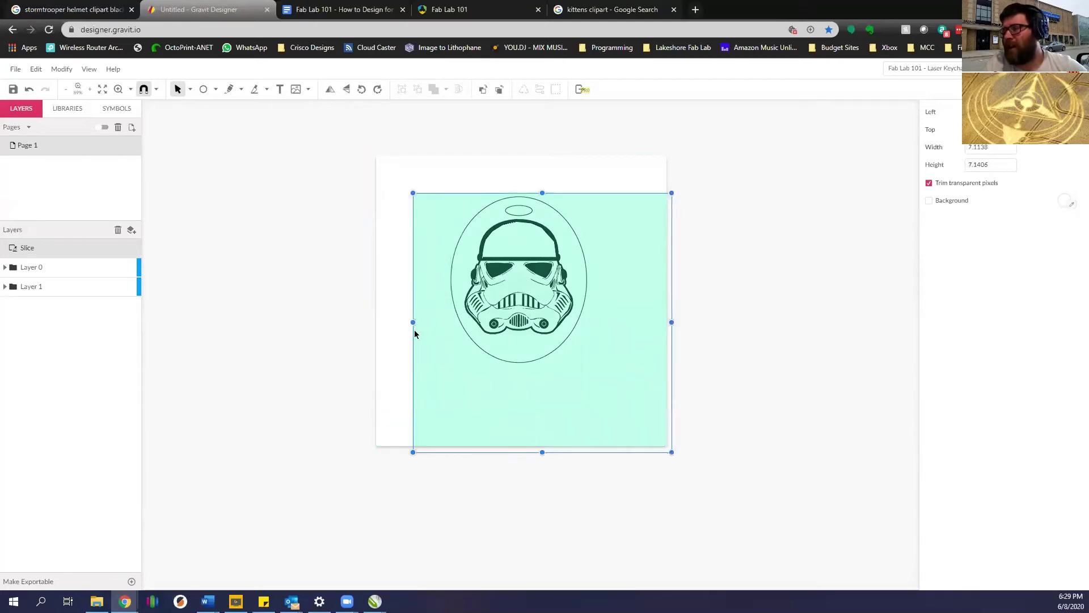
drag(414, 321, 441, 322)
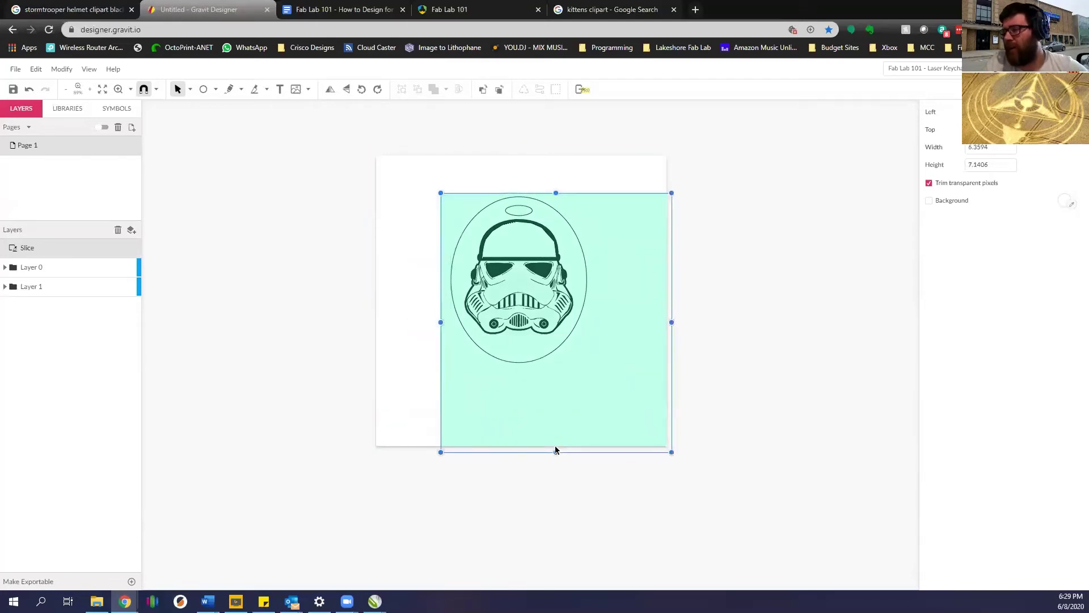
drag(556, 453, 556, 369)
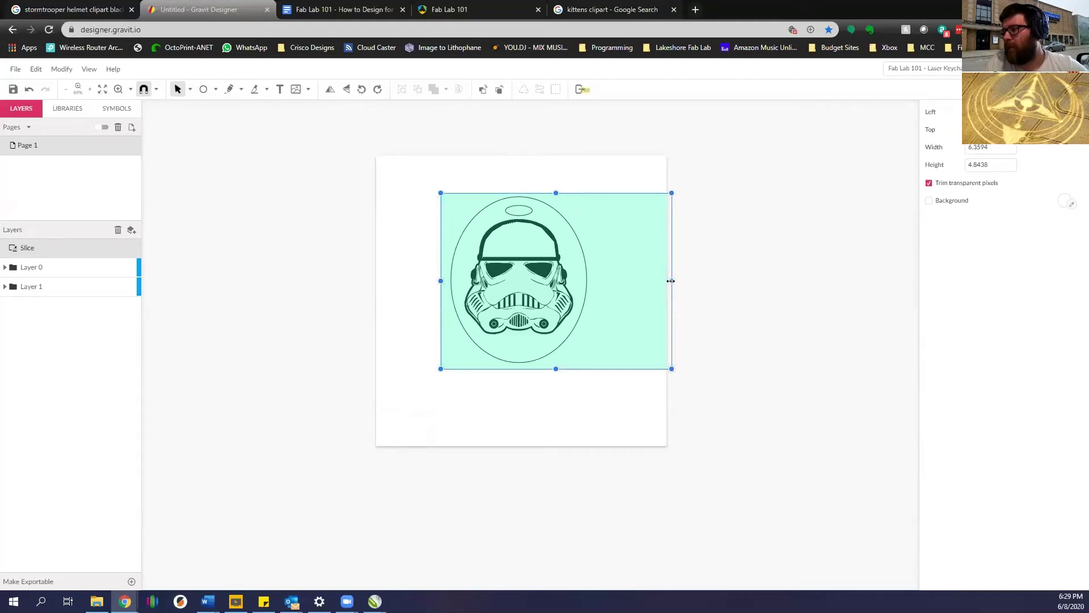
drag(671, 281, 599, 281)
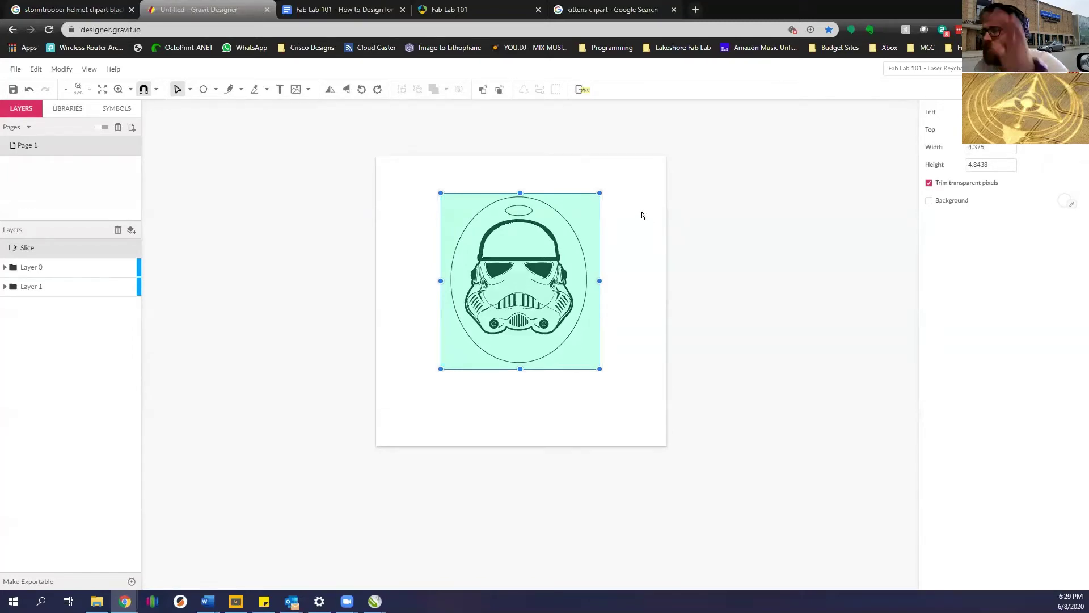
Add an export setting to the slice with suffix rev1 and format SVG at 1x, and export it.
click(616, 284)
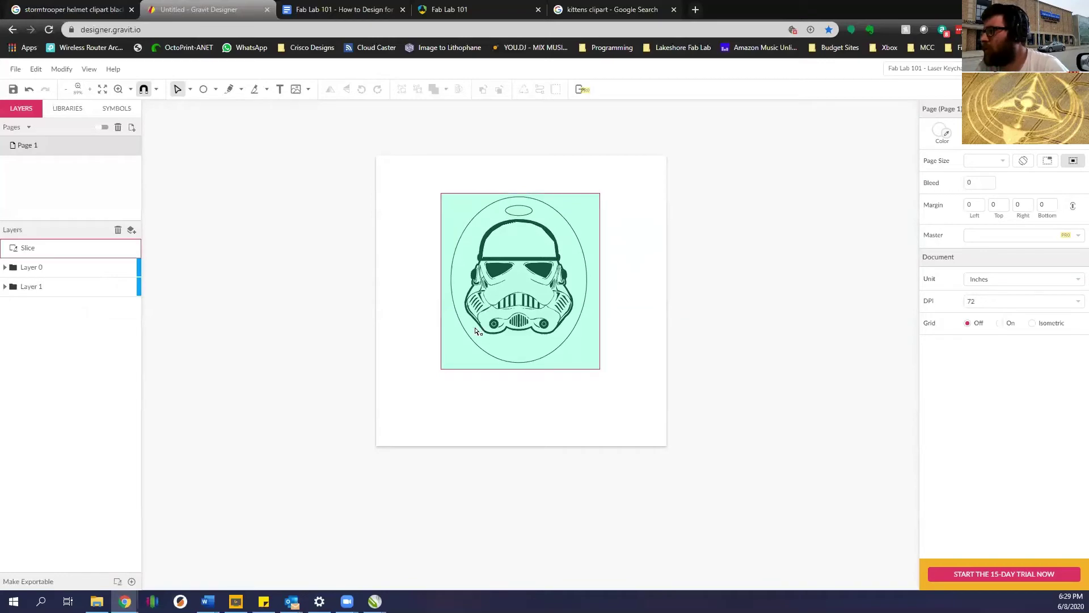
click(465, 355)
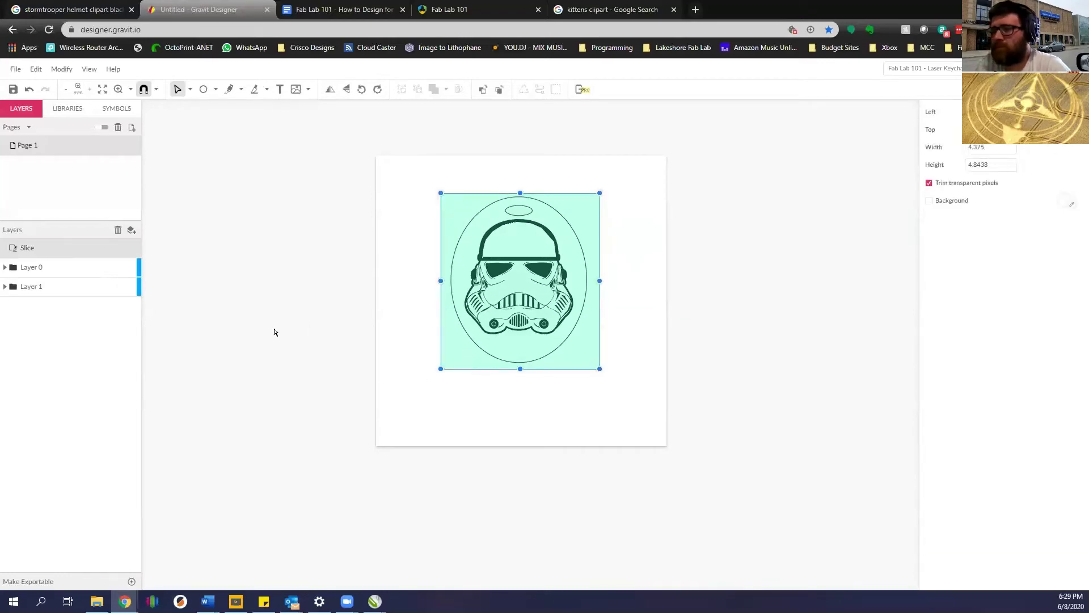
click(132, 581)
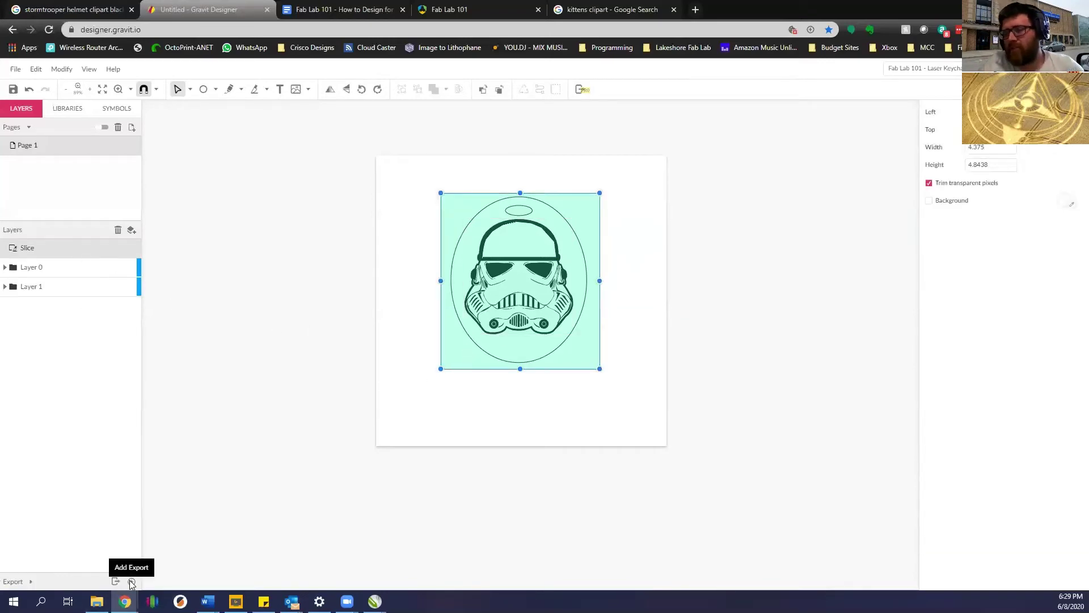
click(131, 582)
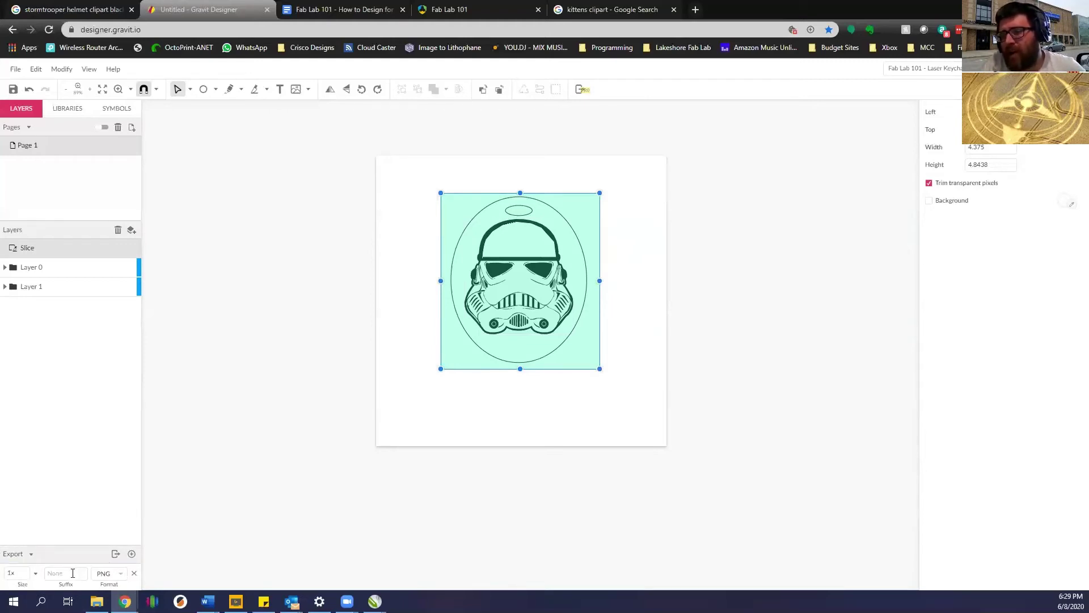
click(72, 573)
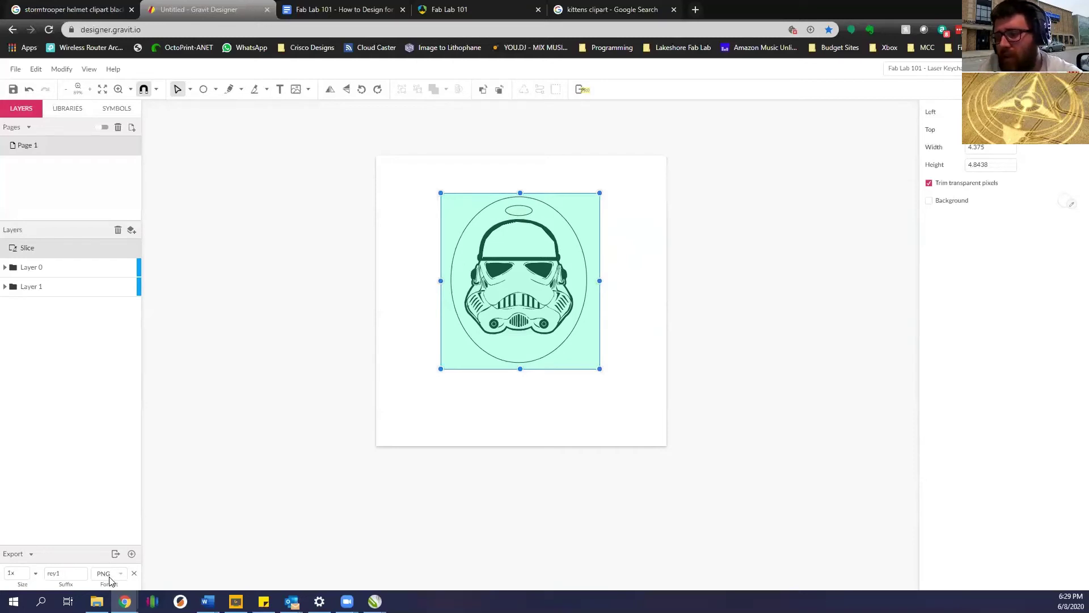
click(116, 578)
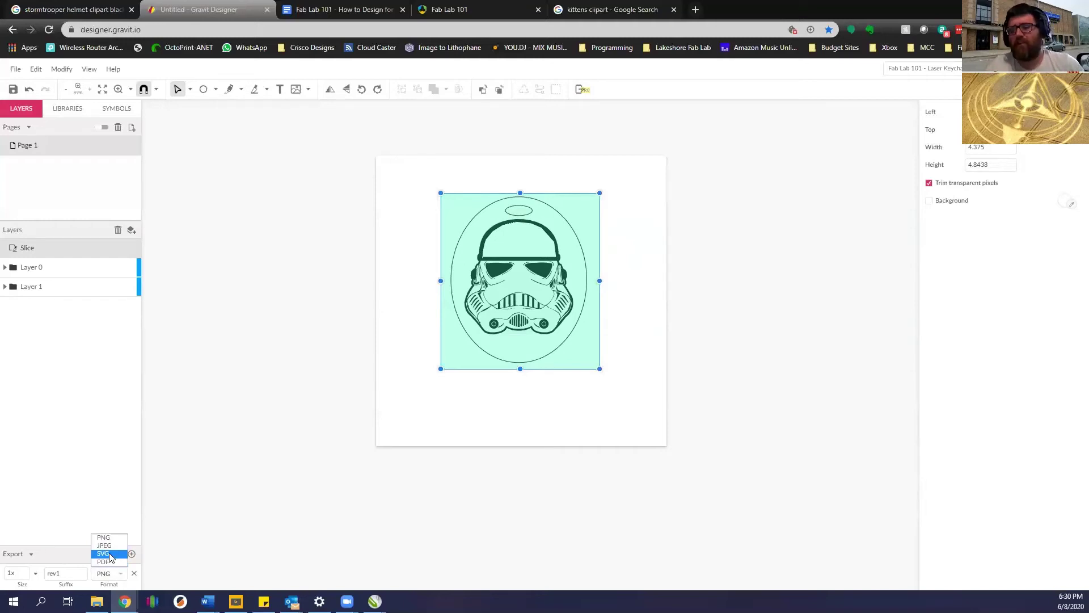
click(111, 556)
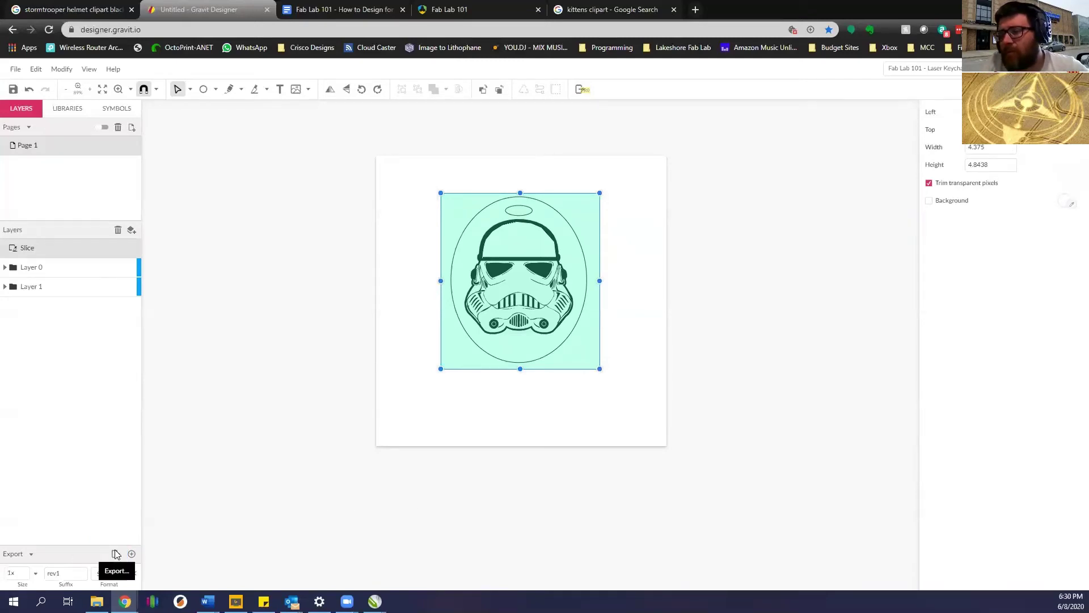
click(116, 554)
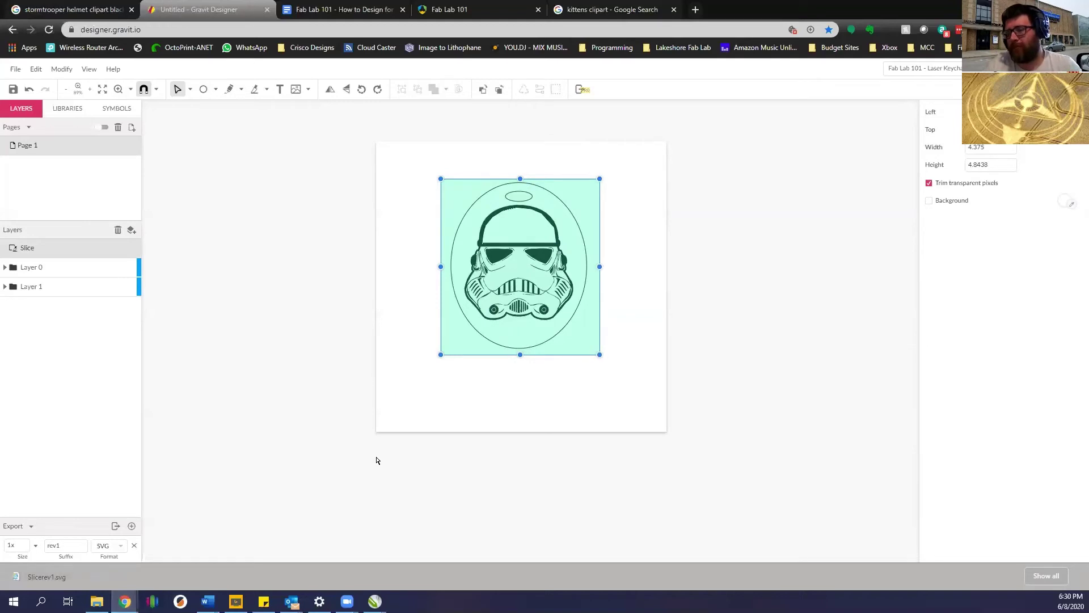
Switch to CorelDRAW's Untitled-3 window and create a new blank document.
click(375, 601)
click(538, 548)
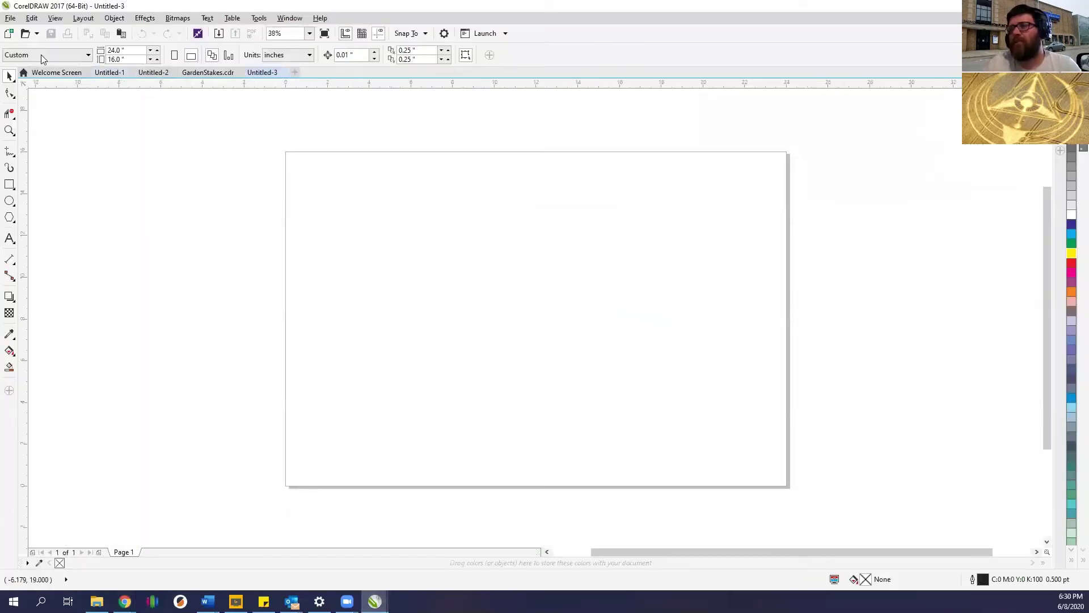
click(8, 33)
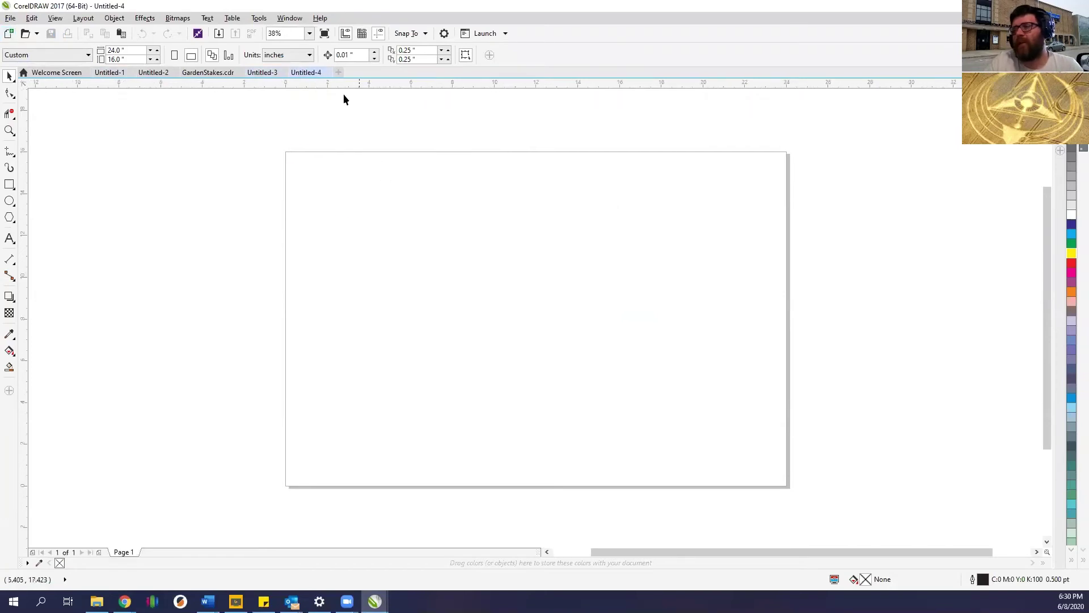
Close the blank documents Untitled-4 and Untitled-3.
click(330, 73)
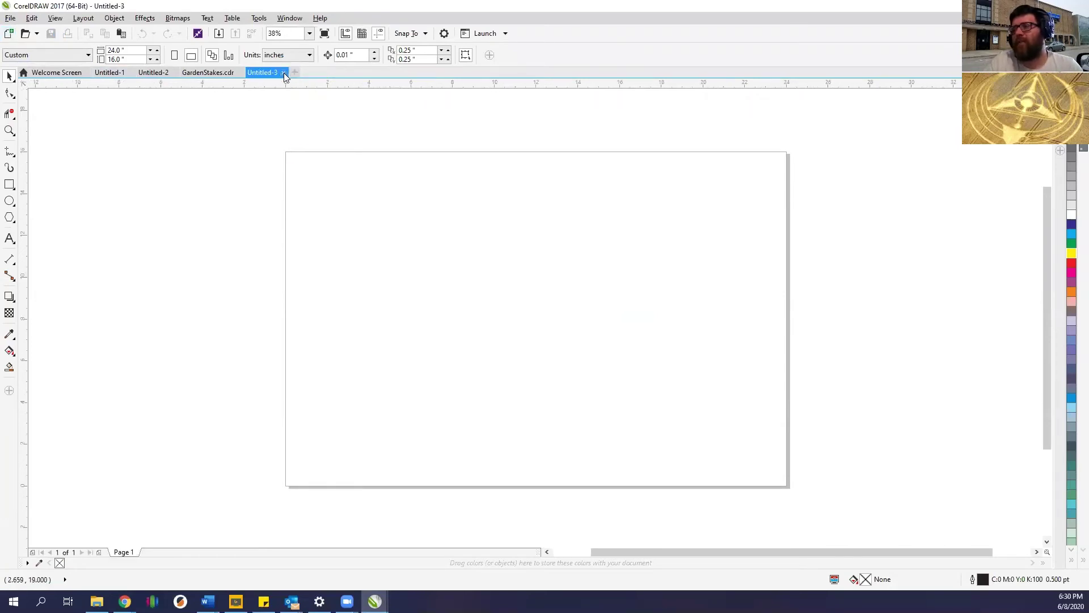
click(285, 72)
Look over the garden stake layouts in GardenStakes.cdr and the other open documents Untitled-1 and Untitled-2.
scroll(489, 207, up, 3)
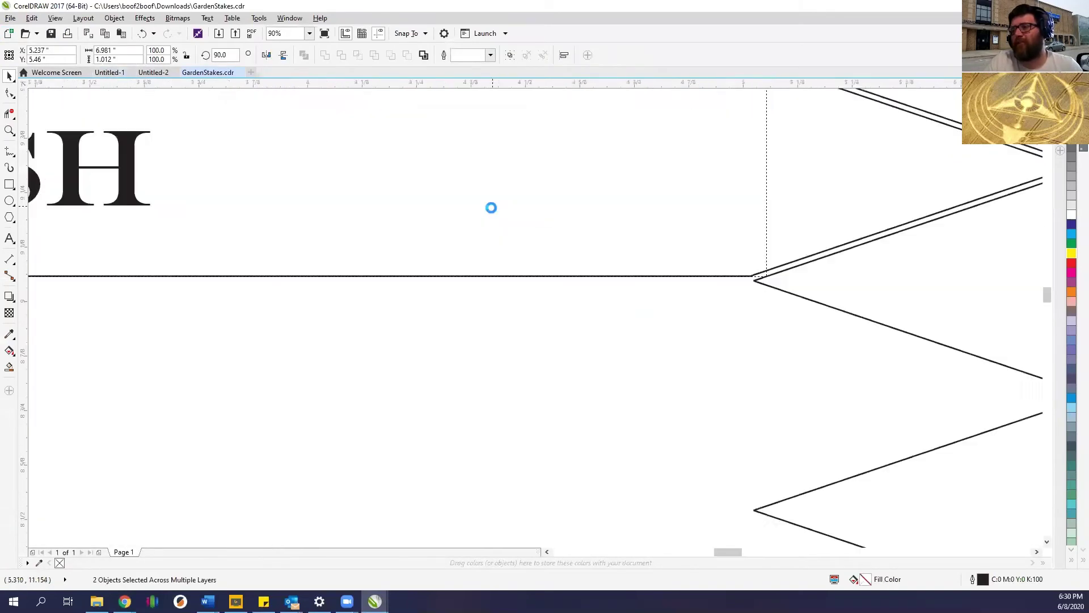
scroll(518, 236, down, 5)
scroll(582, 136, up, 3)
scroll(482, 250, down, 2)
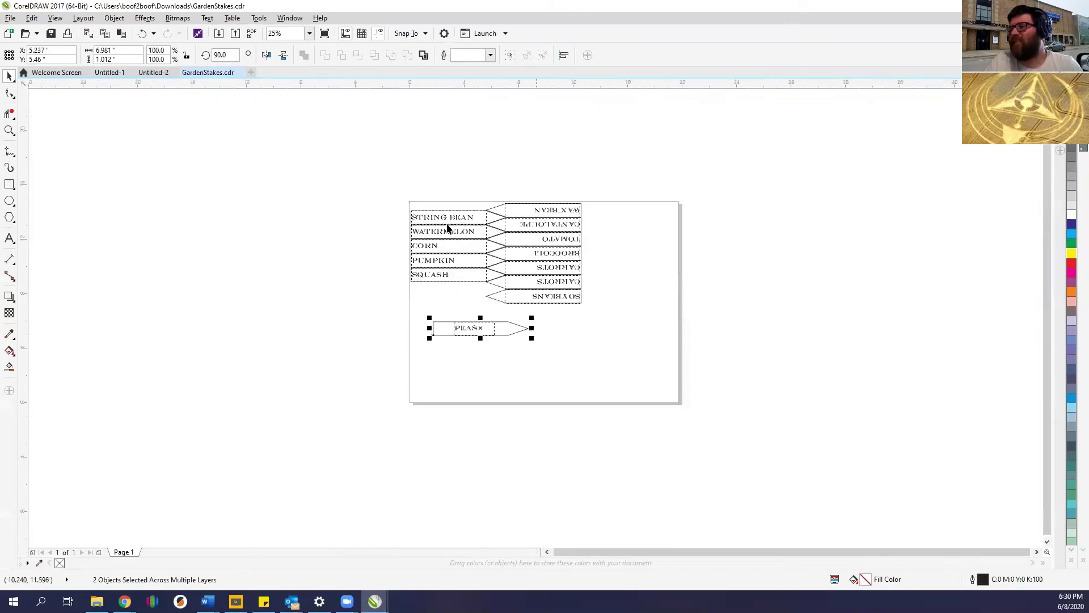
scroll(505, 246, up, 1)
click(110, 73)
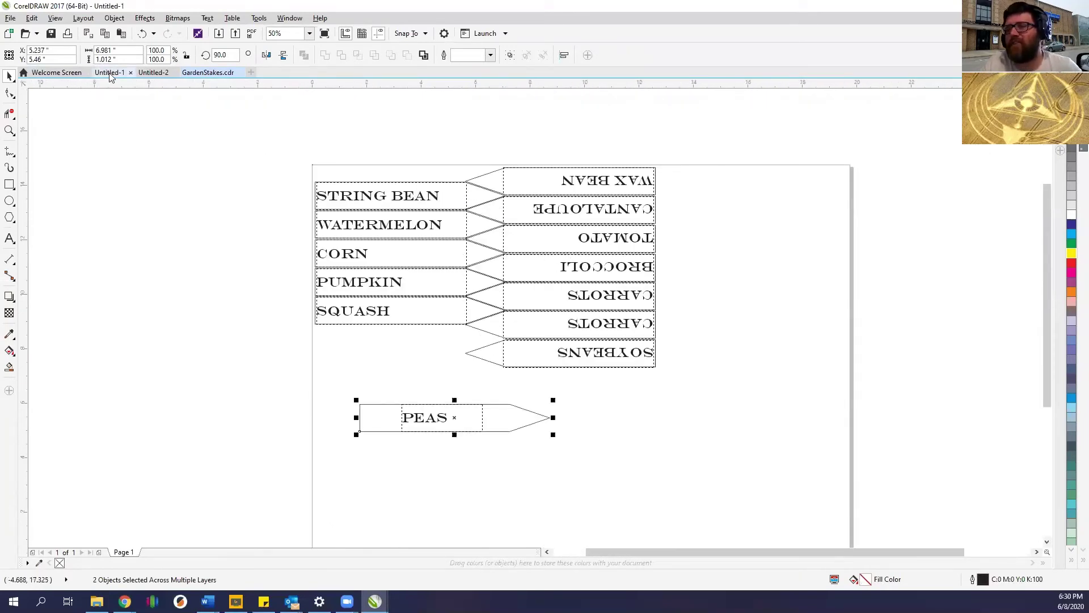
click(153, 73)
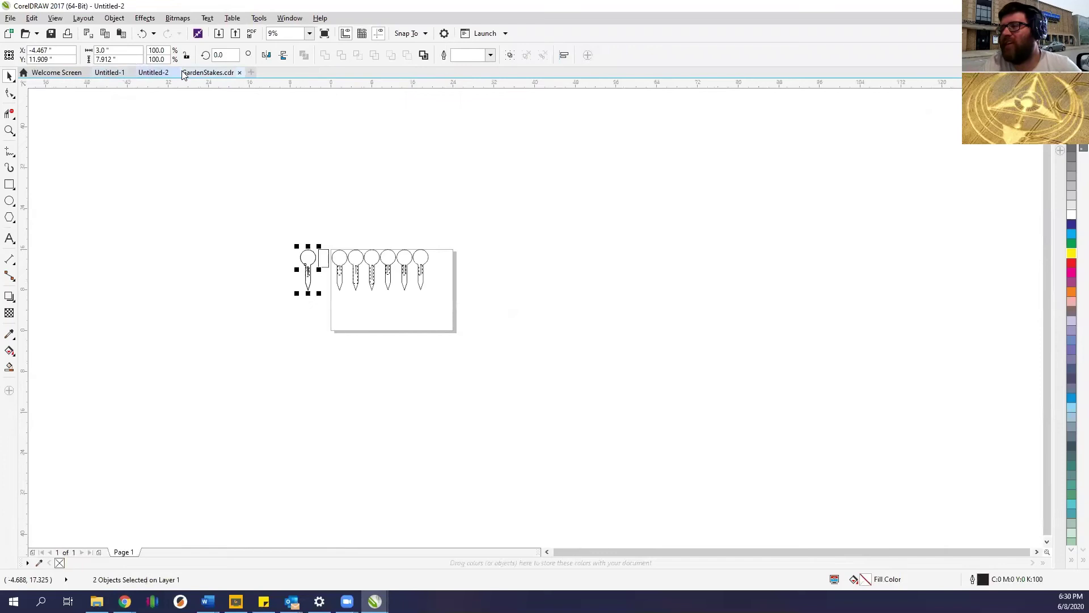
click(230, 72)
Create a new blank document and set its page height to 18 inches.
click(254, 70)
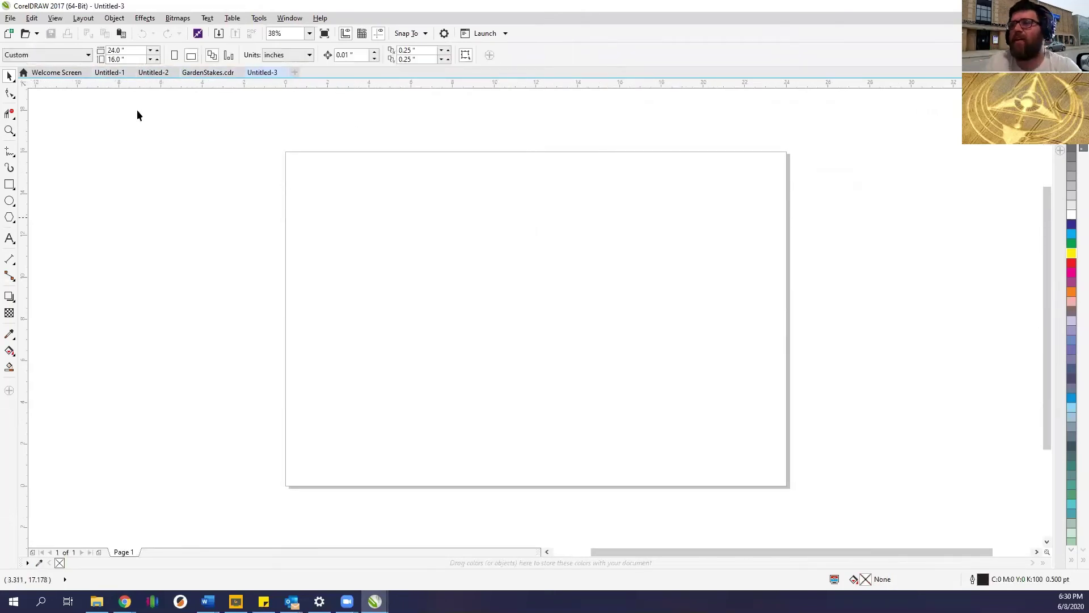
click(124, 51)
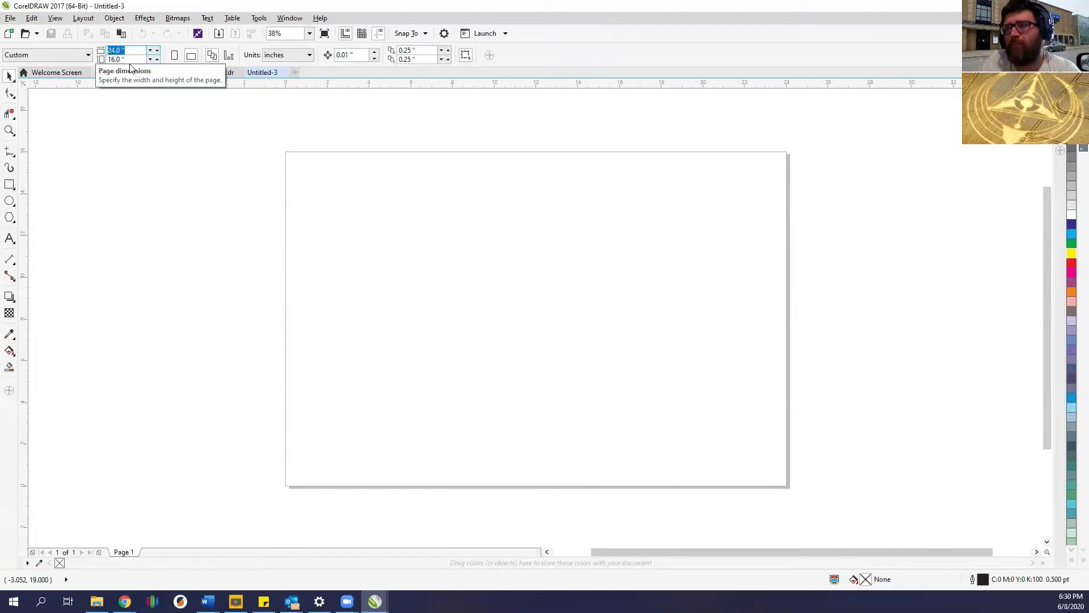
click(322, 167)
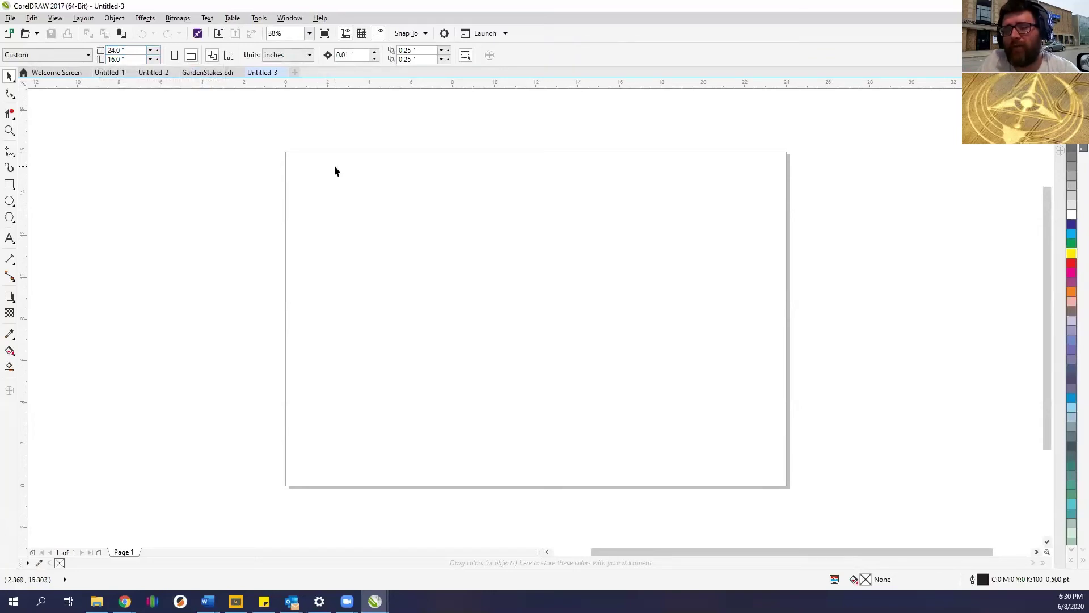
click(120, 59)
text(18)
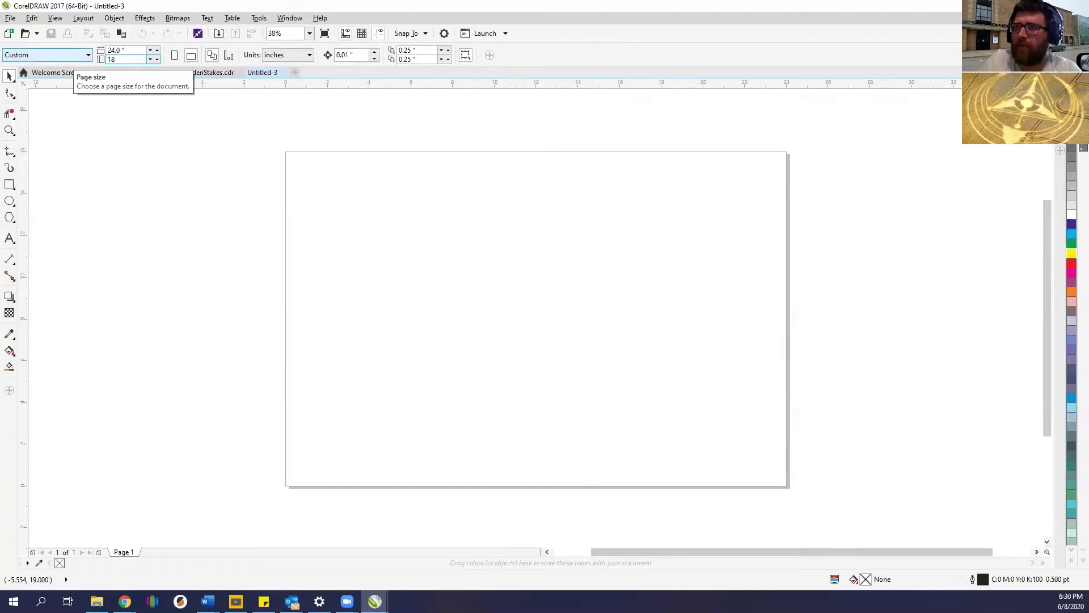
key(Return)
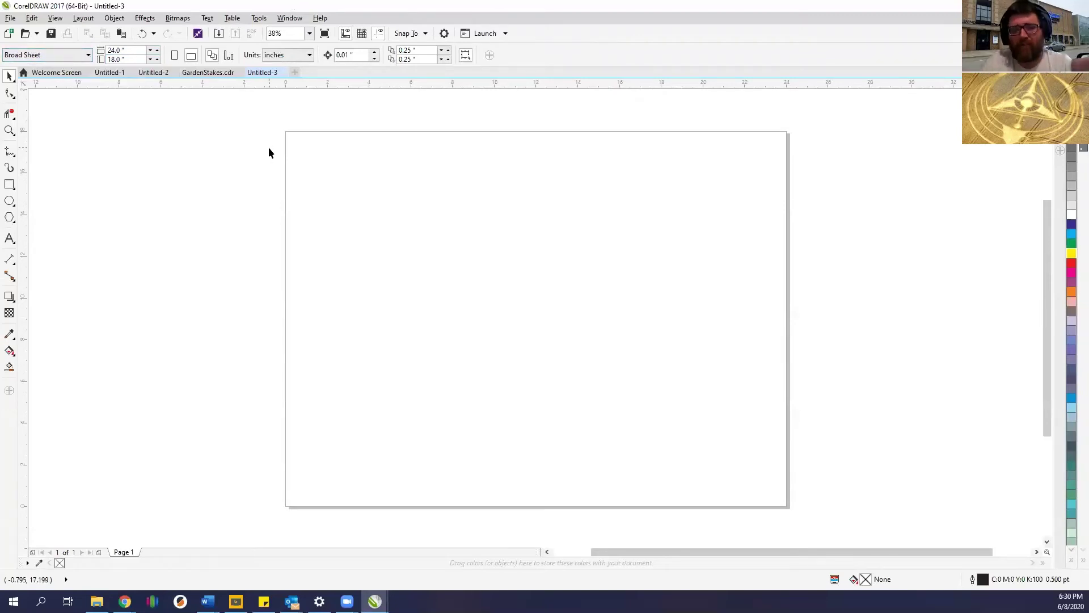
Import Slicerev1.svg from the Downloads folder and place it at its original size in the upper part of the page.
click(10, 17)
click(31, 194)
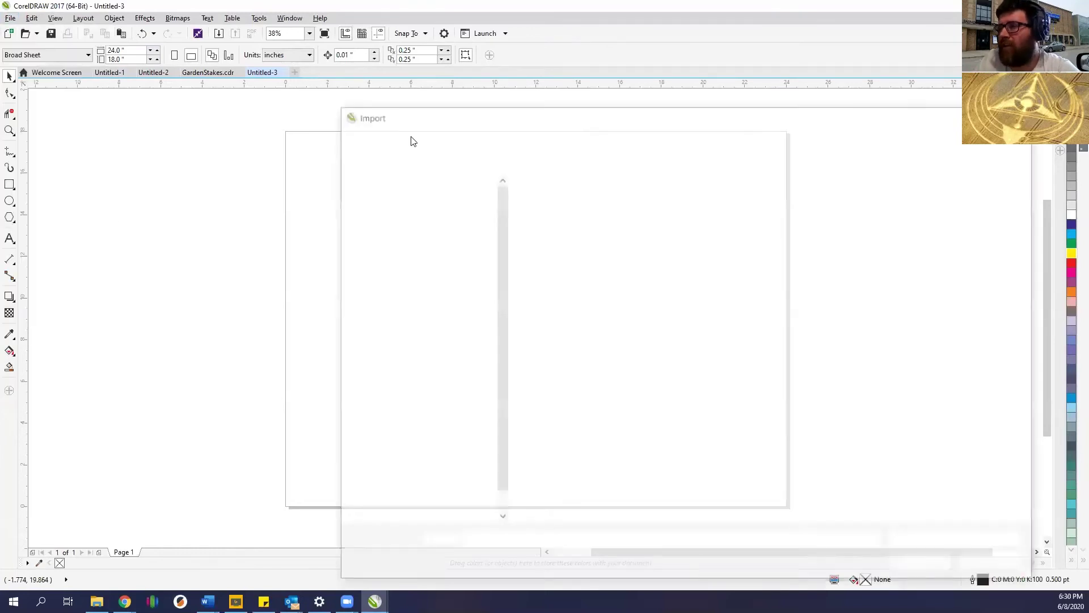
click(562, 219)
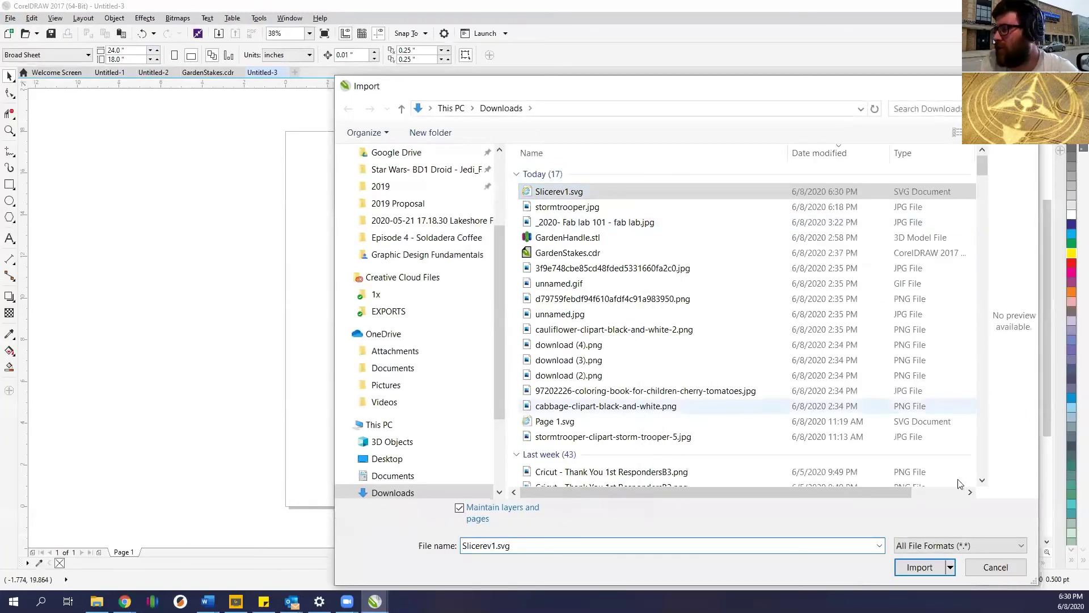
click(930, 569)
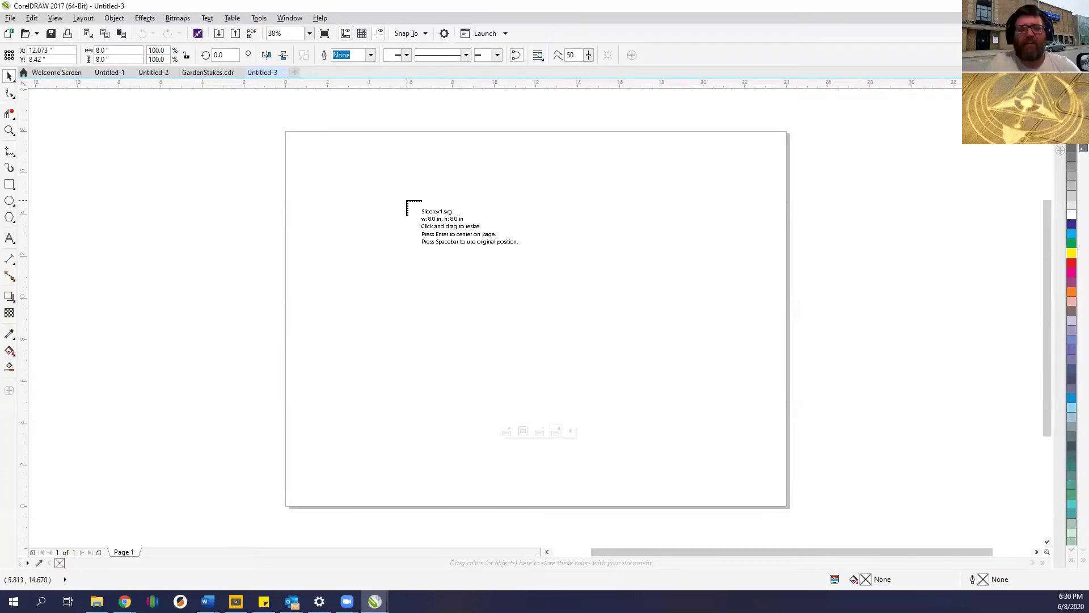
click(382, 178)
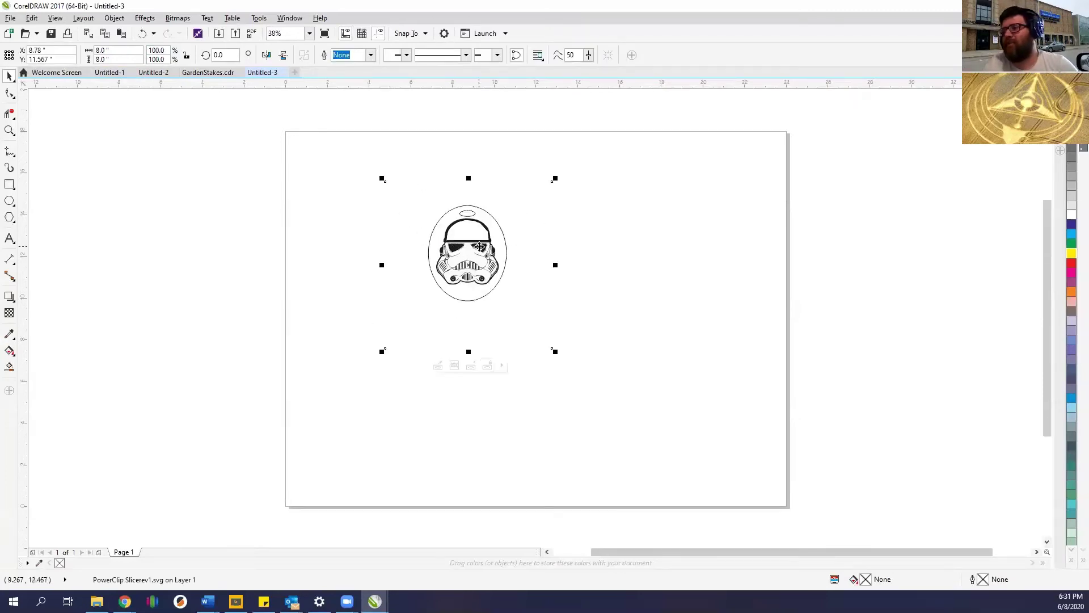
Move the imported helmet keychain so that it straddles the page's left edge.
drag(478, 245, 290, 241)
scroll(290, 241, up, 5)
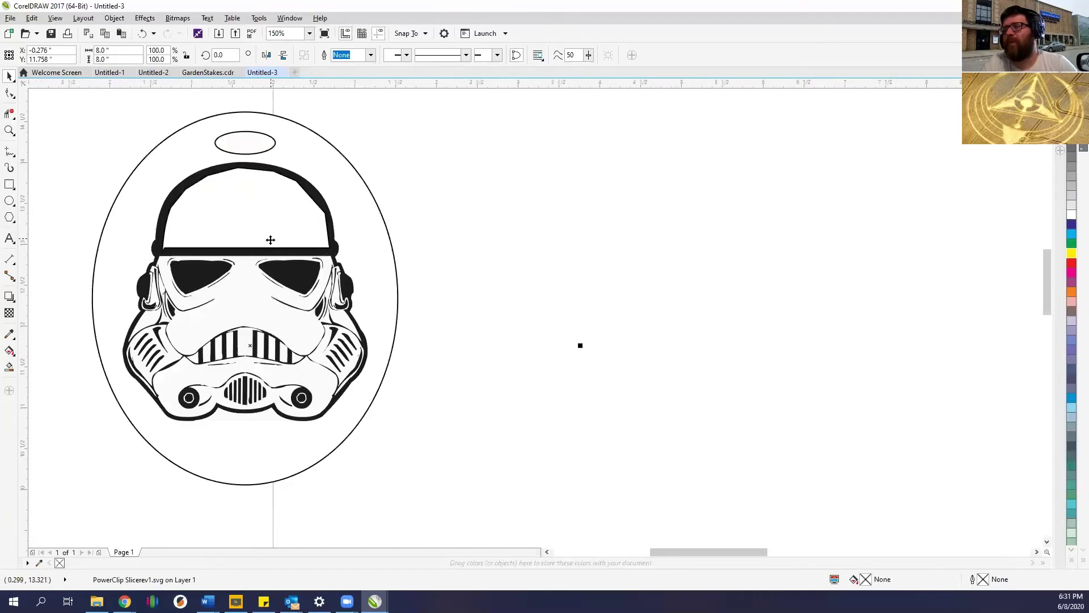
scroll(302, 235, down, 5)
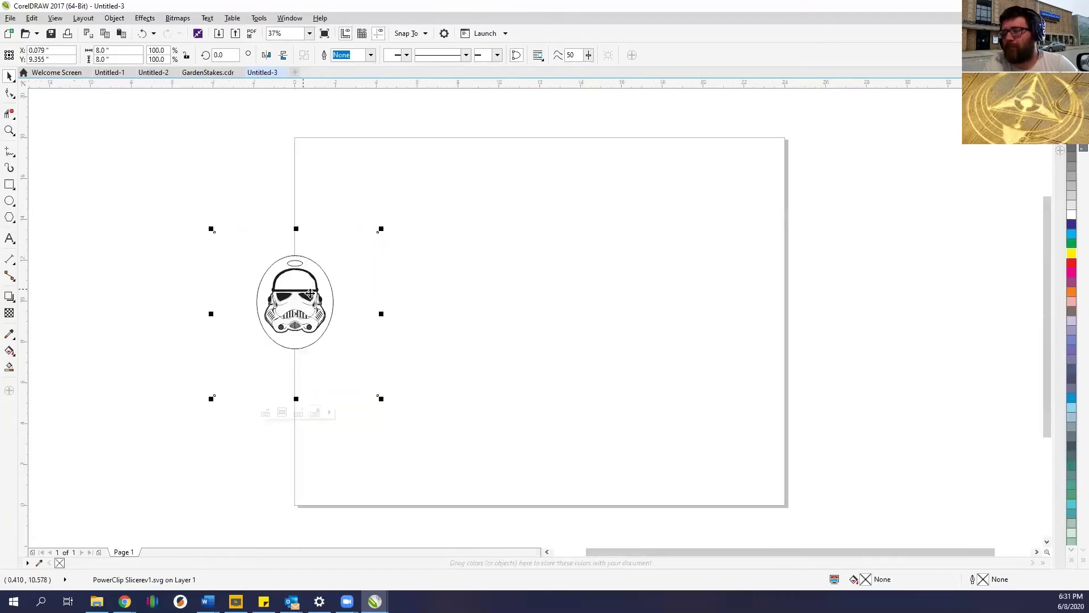
scroll(304, 267, up, 2)
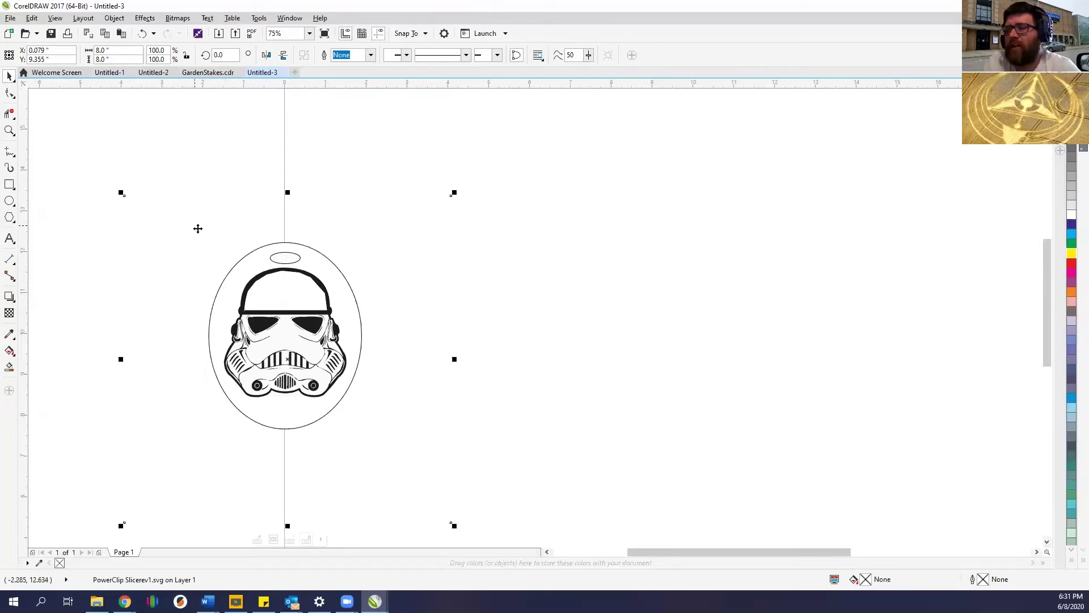
scroll(213, 260, down, 2)
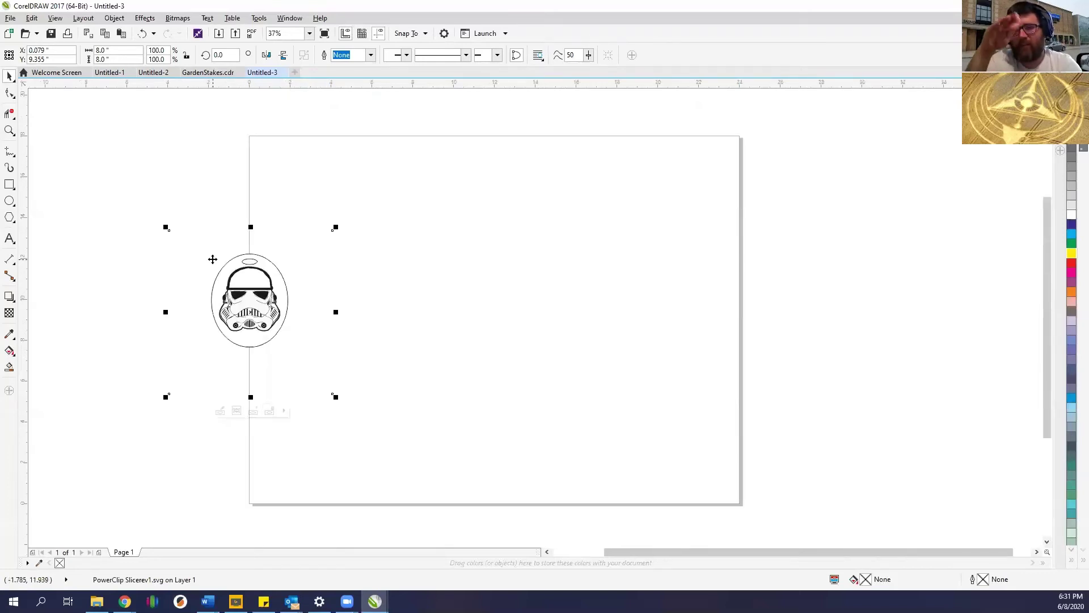
scroll(233, 240, up, 4)
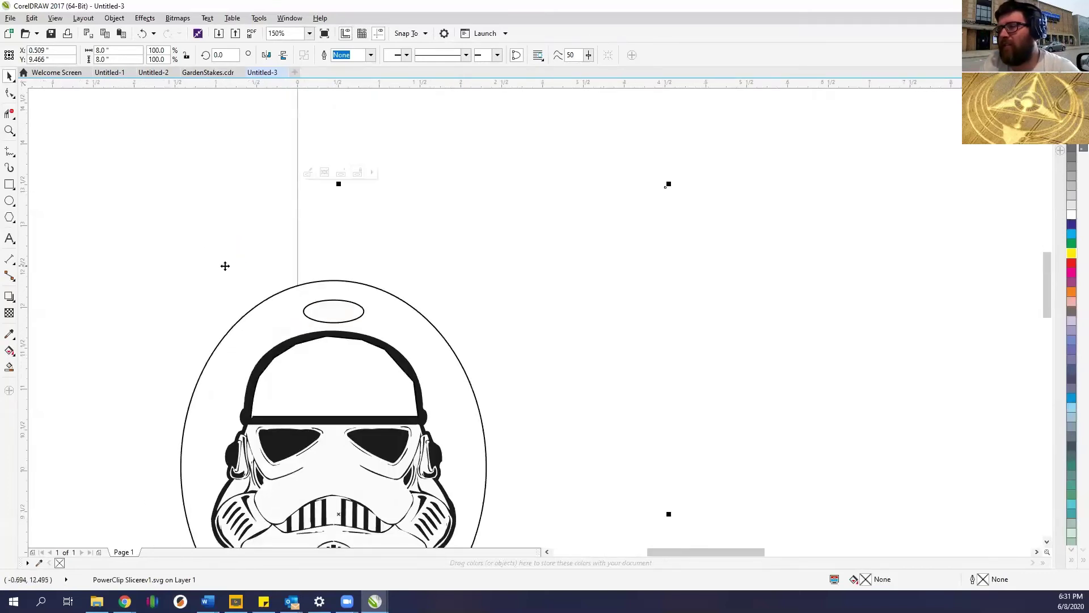
scroll(212, 277, down, 2)
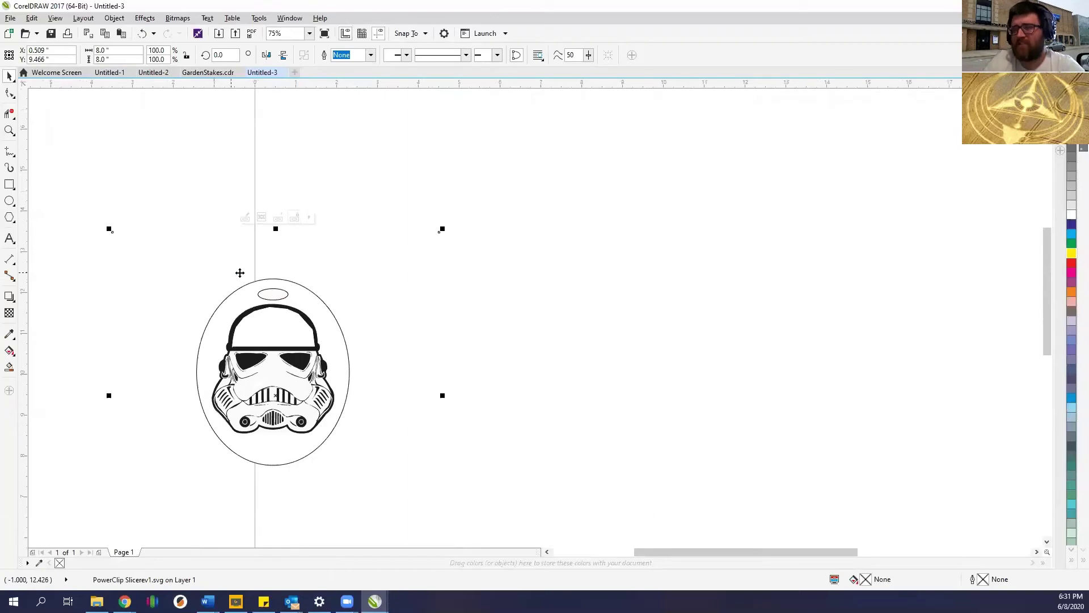
Apply Convert Outline to Object to the imported keychain artwork and select the artwork again.
click(115, 18)
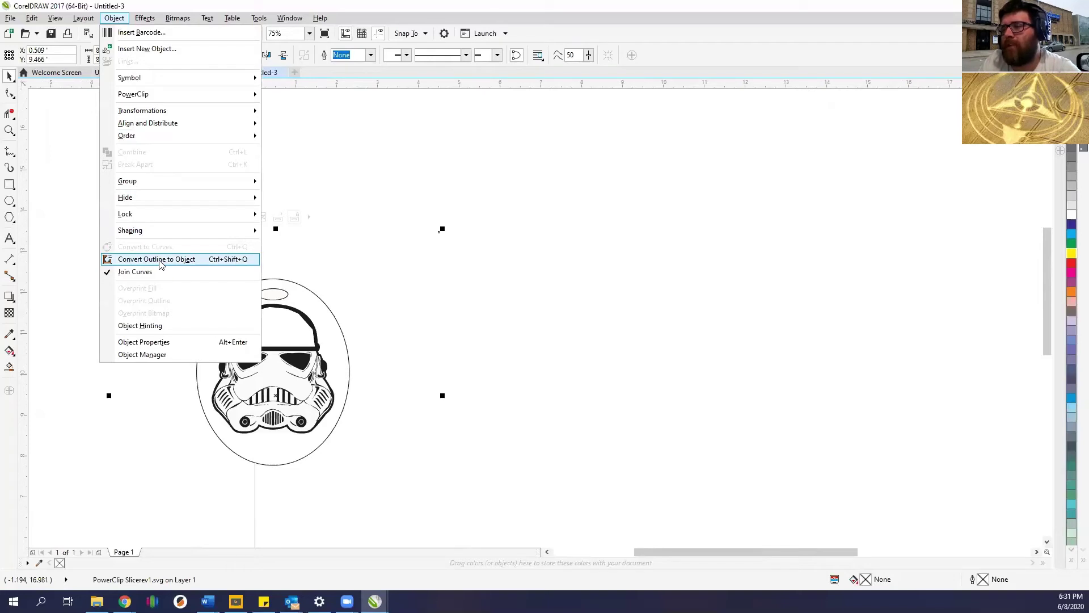
click(176, 264)
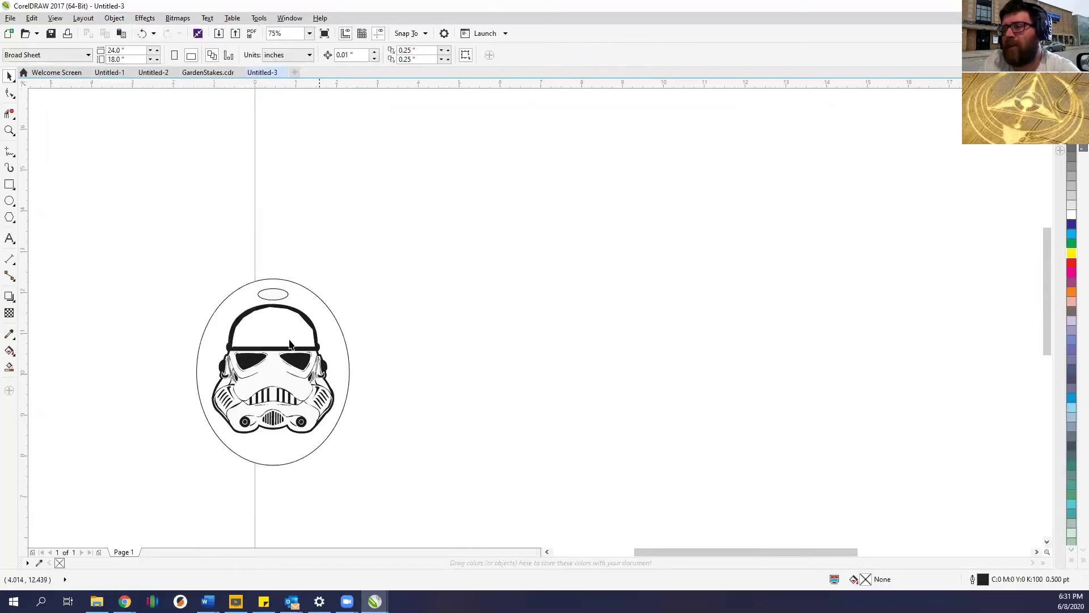
click(221, 308)
click(222, 308)
click(237, 316)
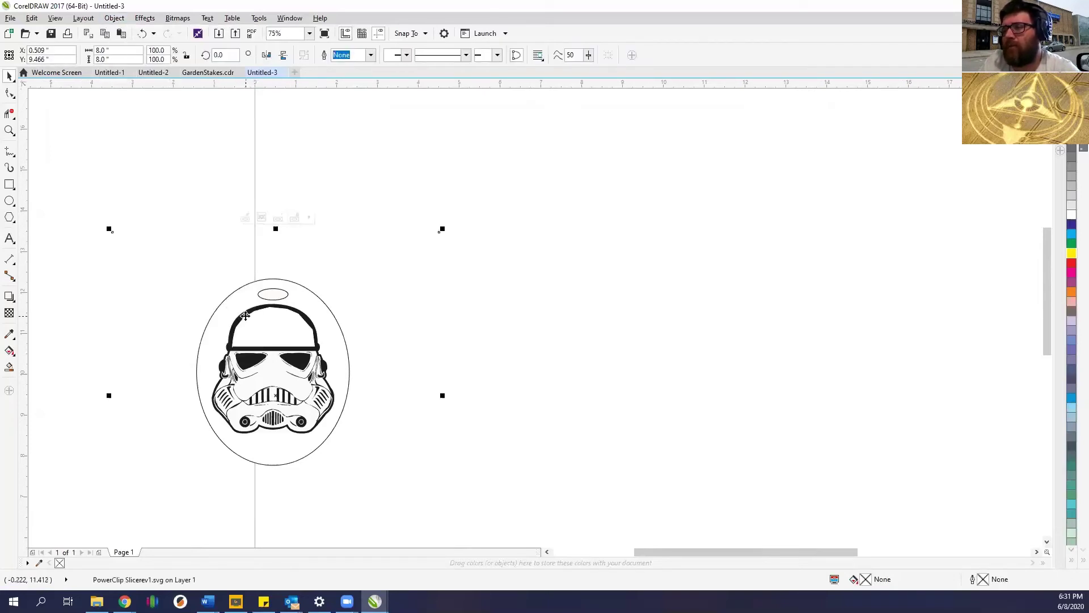
right_click(248, 313)
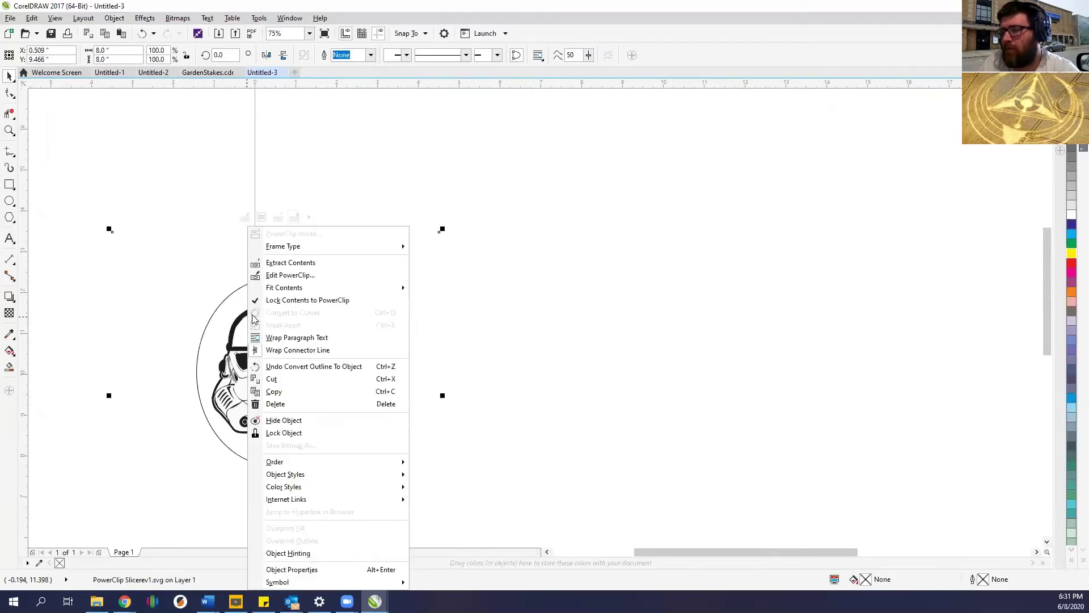
click(117, 18)
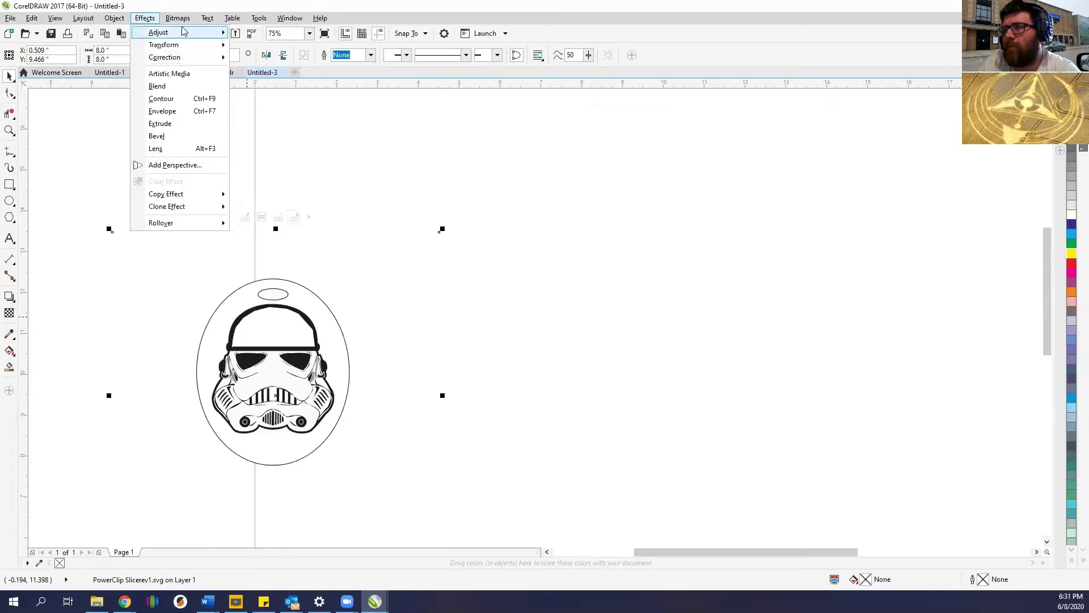
mouse_move(88, 18)
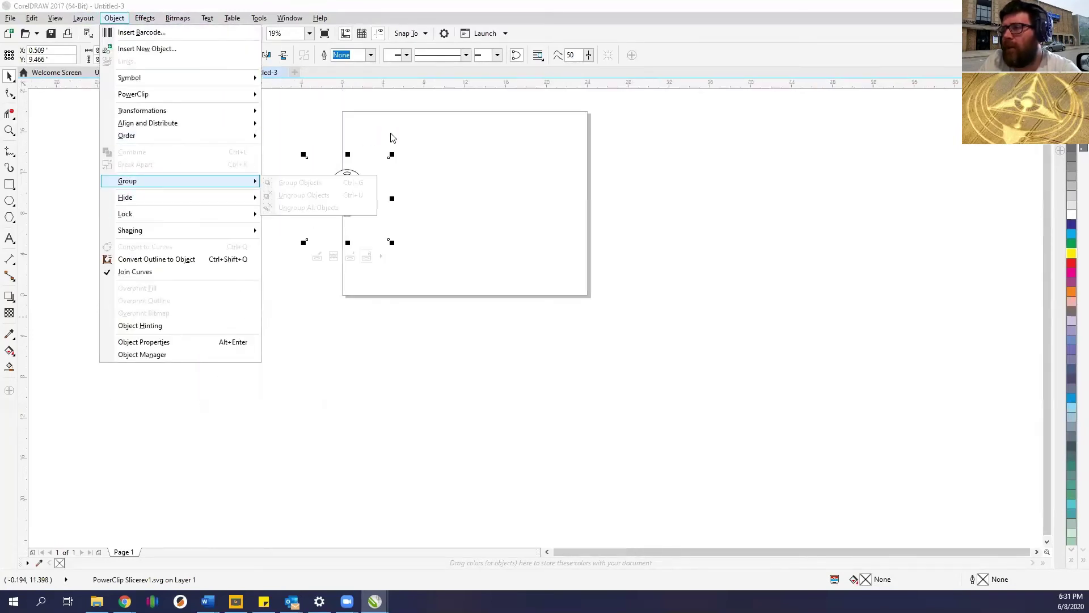
click(363, 162)
Shift the keychain slightly along the page's left edge and try Convert Outline to Object on it again.
drag(327, 214, 321, 248)
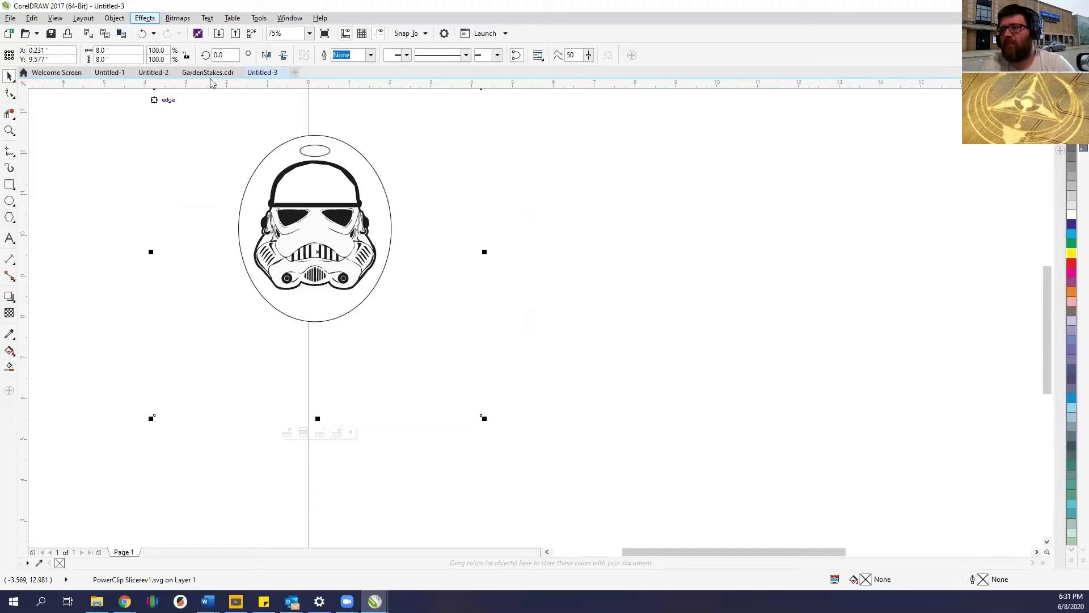
click(114, 17)
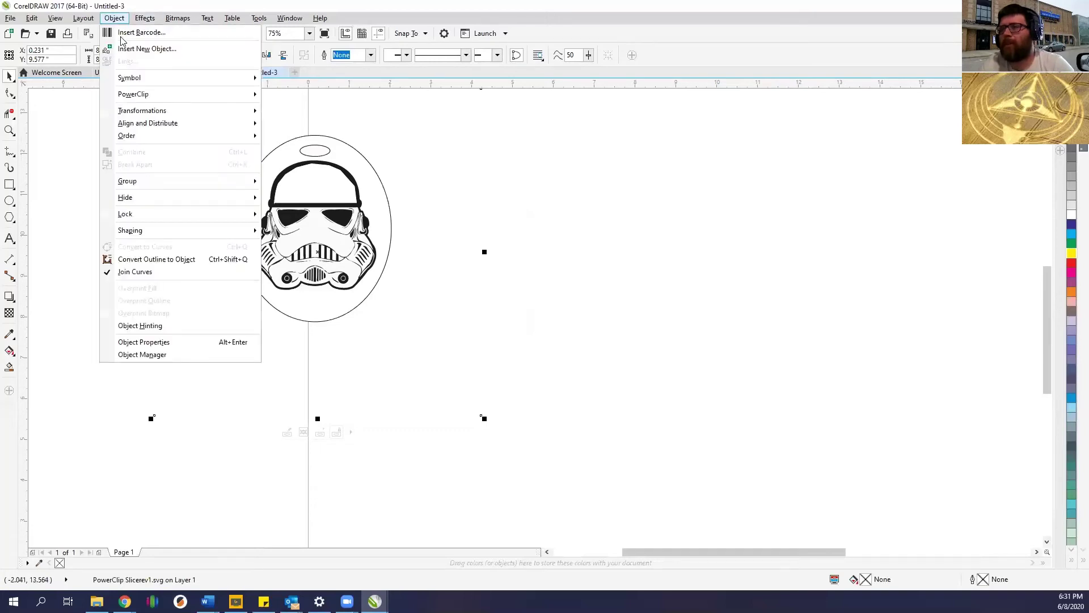
click(154, 259)
Move the keychain artwork fully onto the page and scale it up proportionally to 170%, about 13.6 in wide.
scroll(316, 223, down, 2)
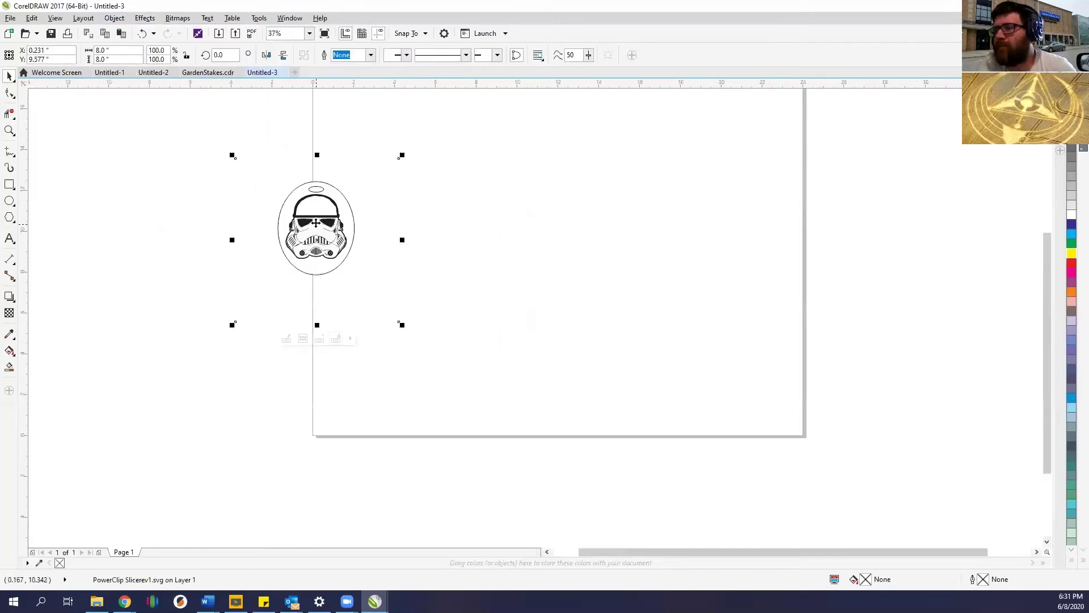
drag(316, 223, 425, 280)
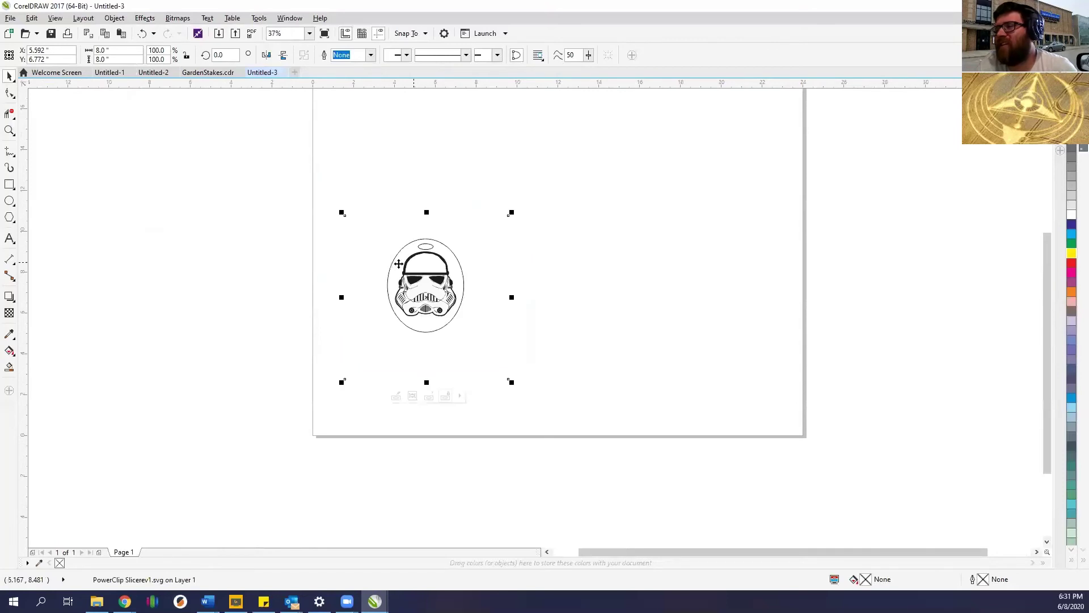
click(435, 264)
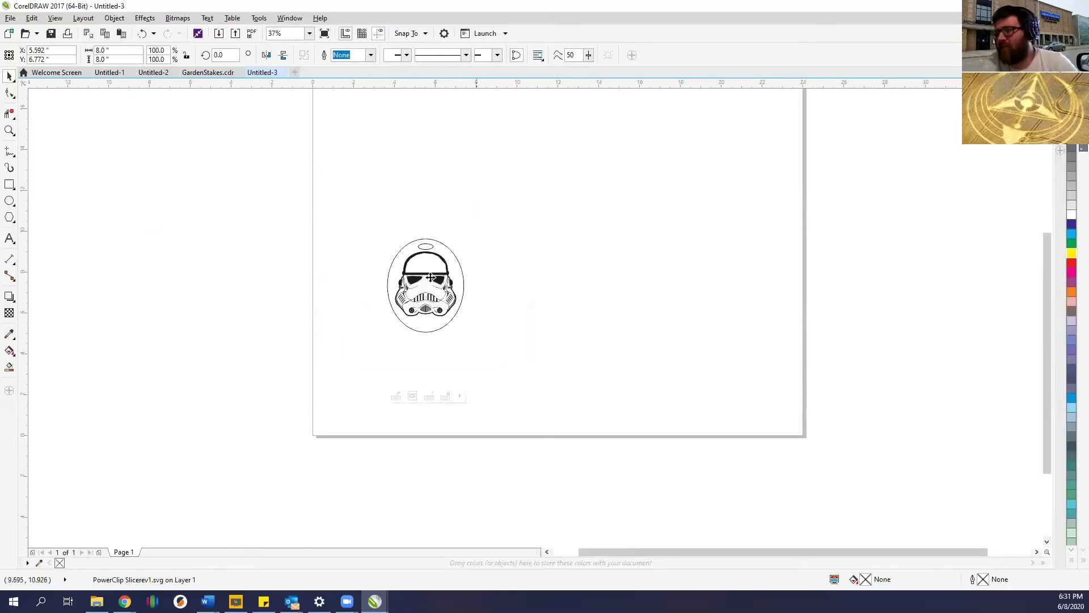
click(499, 222)
drag(512, 212, 637, 91)
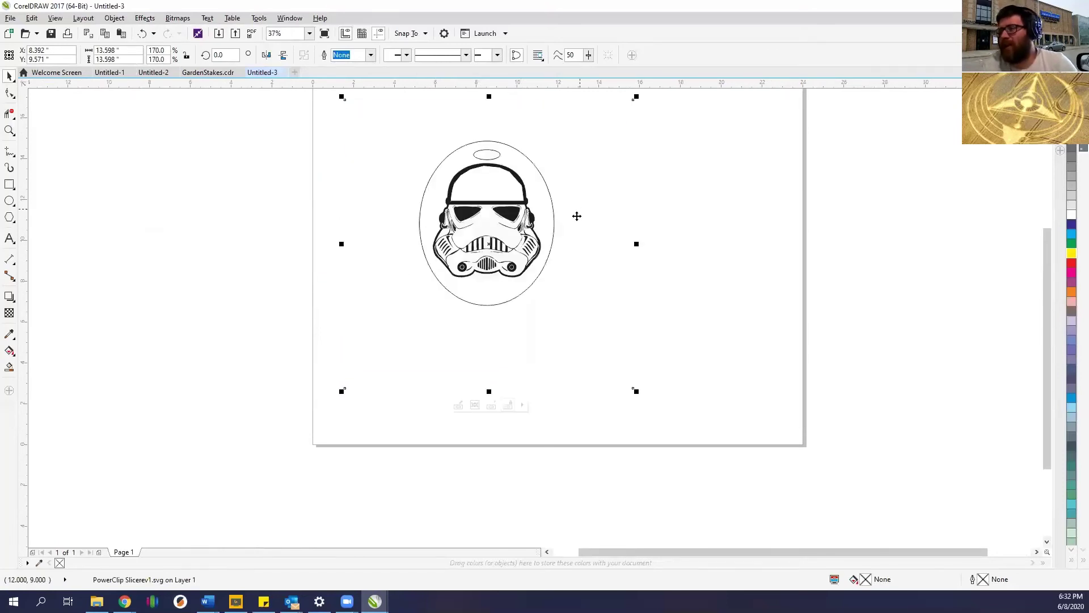
Enlarge the keychain artwork further, move it near the middle of the page, and deselect it.
scroll(460, 297, down, 2)
scroll(462, 267, up, 2)
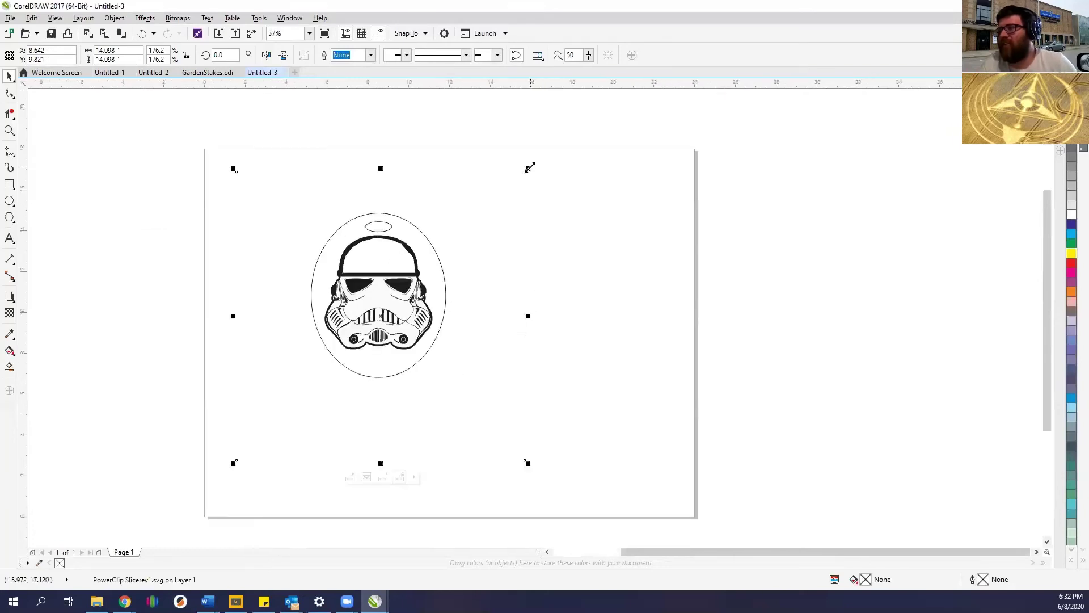
drag(530, 168, 557, 154)
drag(393, 251, 431, 308)
click(732, 267)
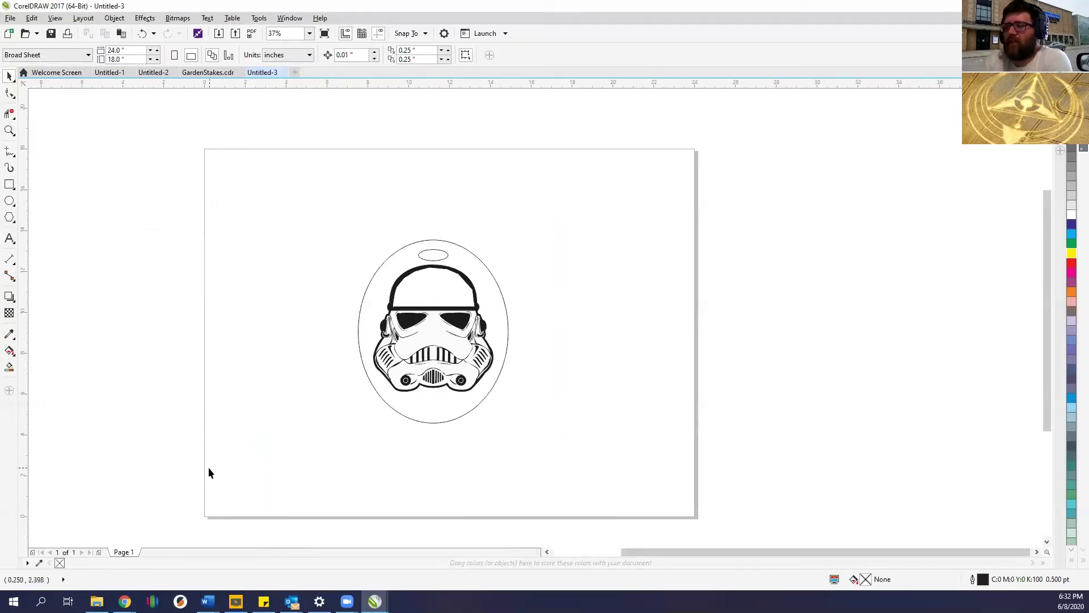
Switch to the Fab Lab 101 document in Chrome and examine the Epilog engraver's job type, piece size, raster and vector settings.
mouse_move(125, 601)
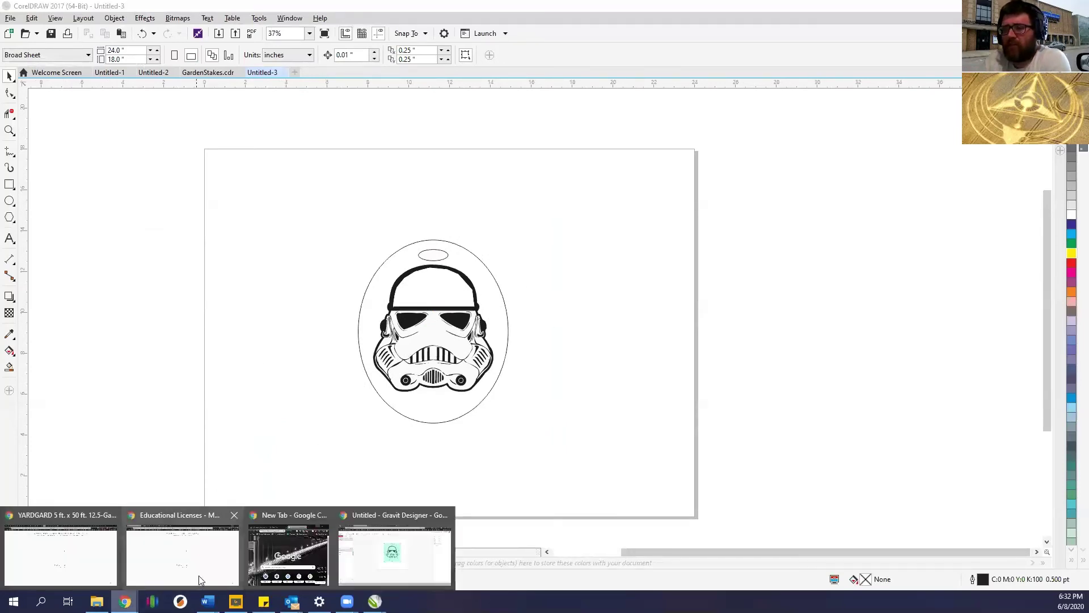
click(356, 509)
click(329, 8)
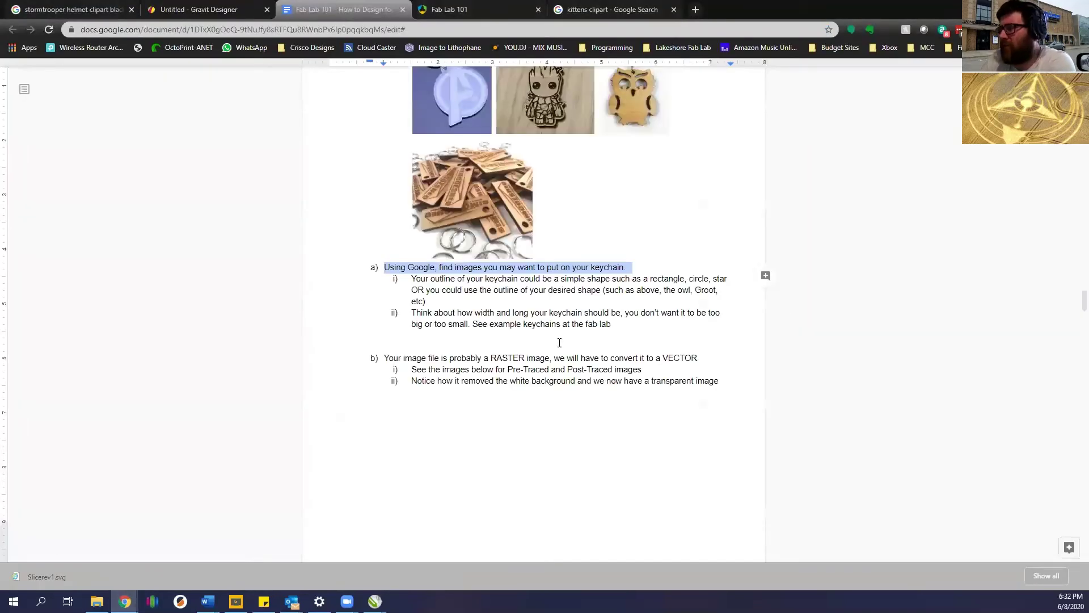
scroll(560, 343, down, 15)
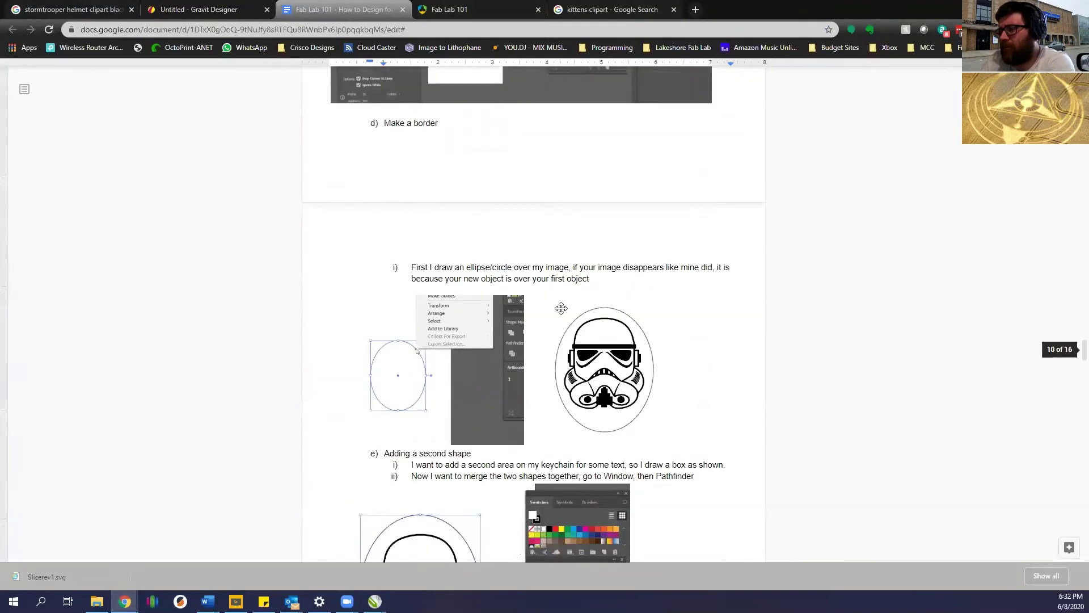
scroll(562, 308, down, 20)
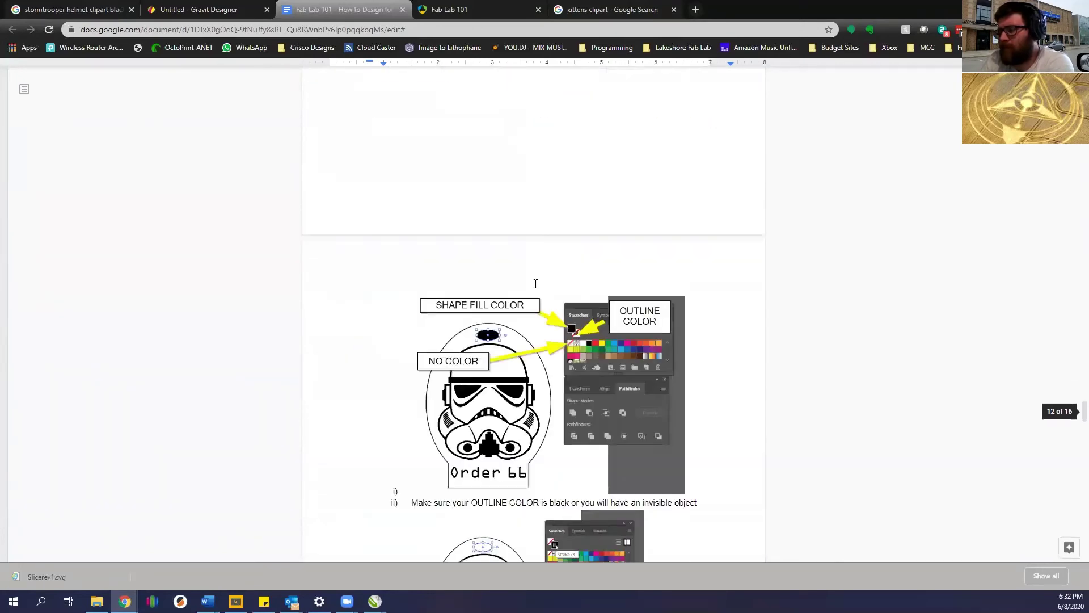
scroll(536, 283, down, 15)
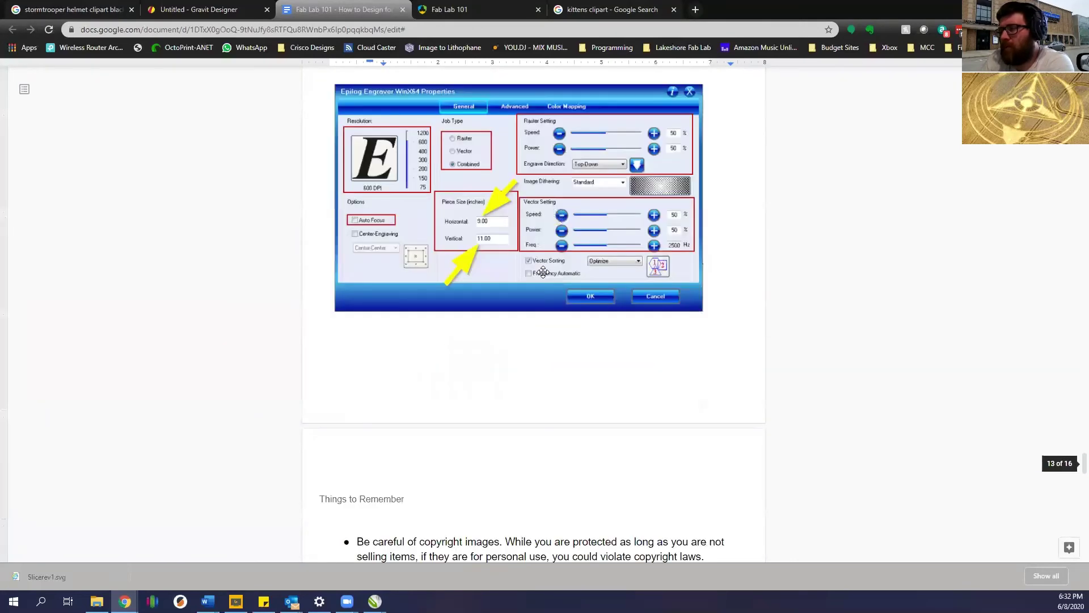
scroll(543, 272, up, 2)
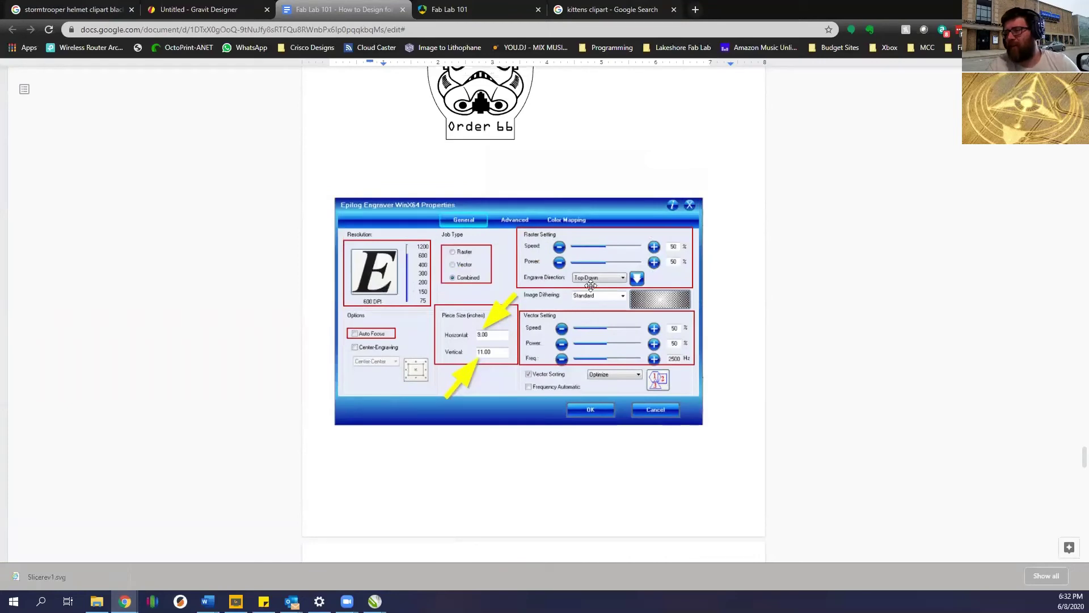
key(ctrl+plus)
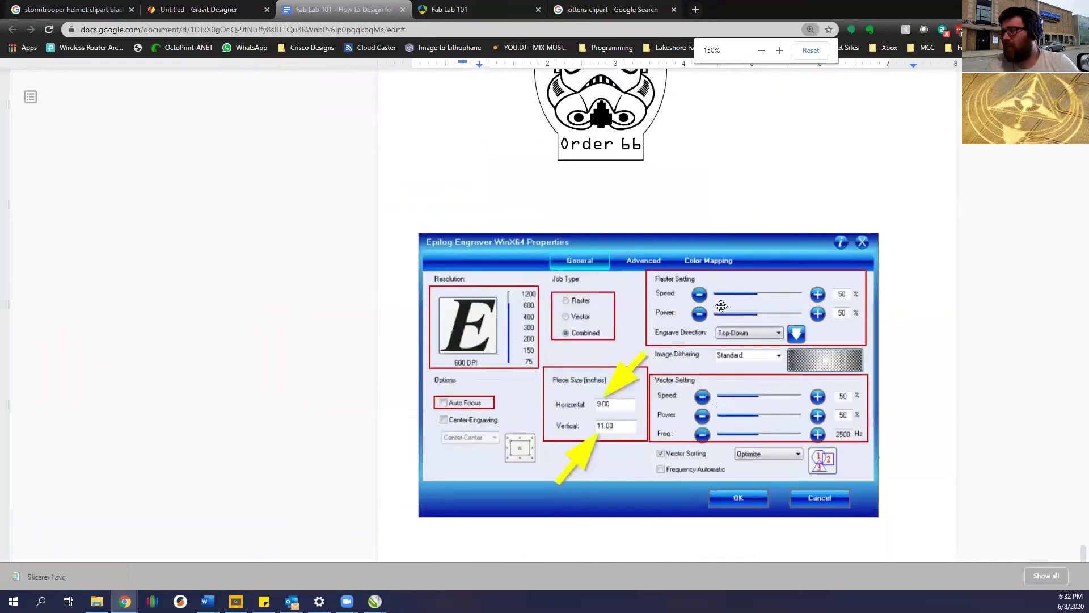
key(ctrl+plus)
scroll(667, 270, down, 4)
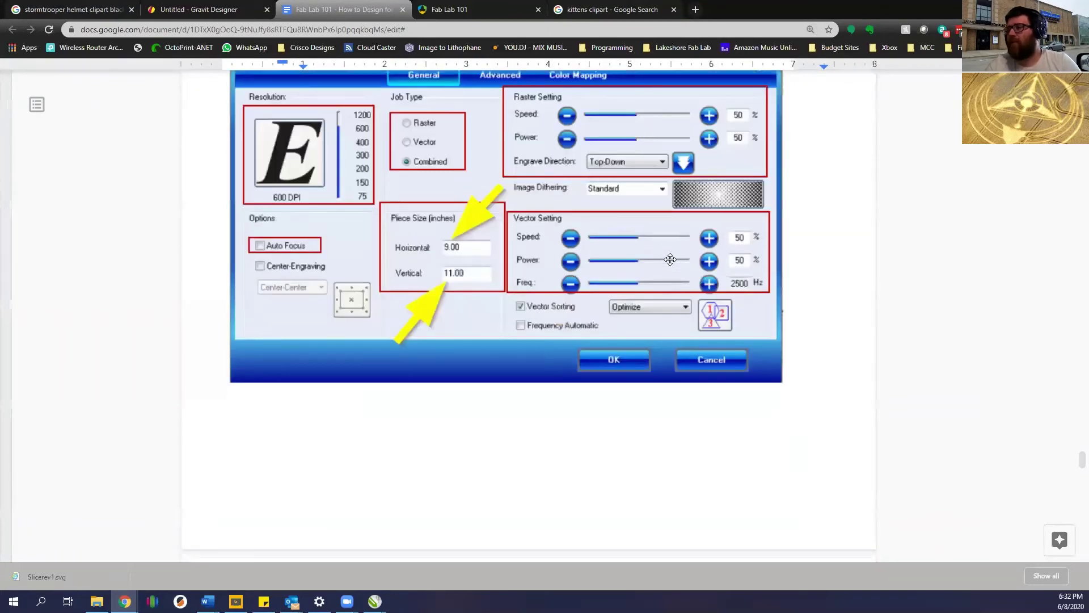
scroll(669, 255, up, 1)
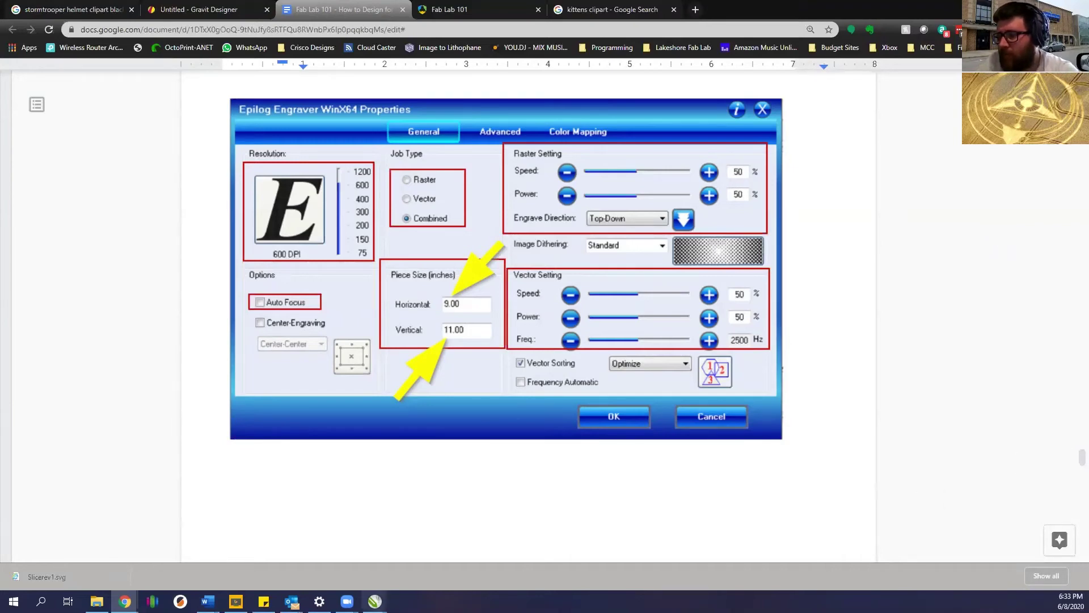
mouse_move(375, 601)
click(559, 544)
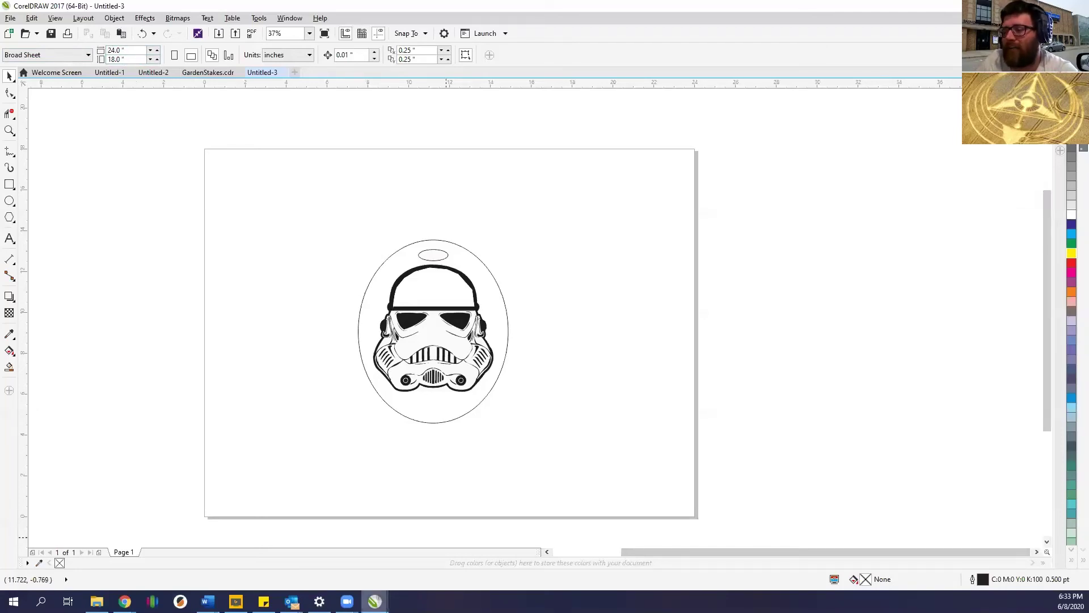
click(125, 601)
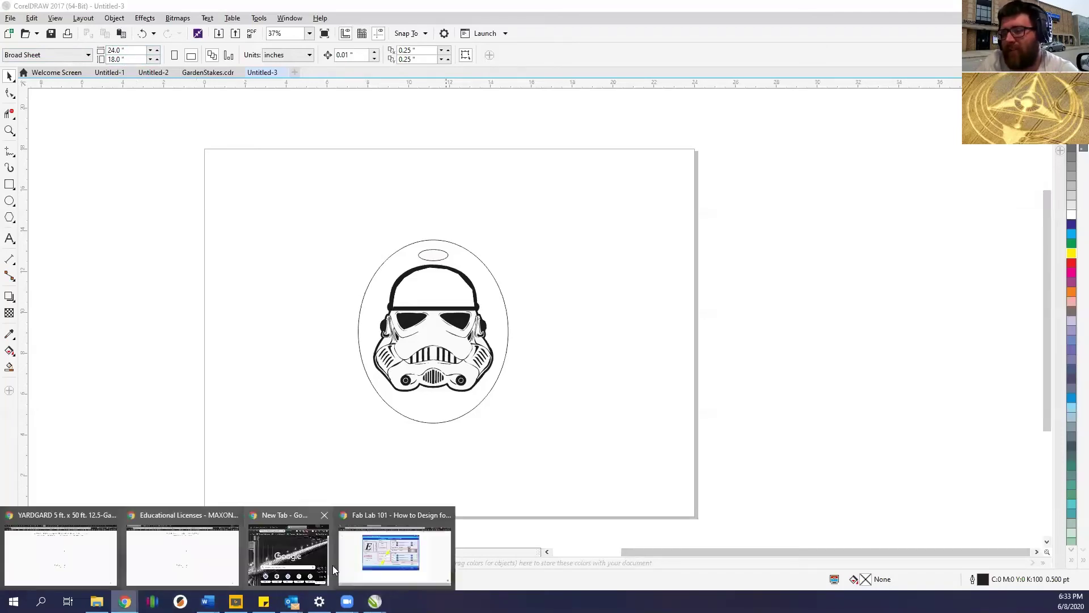
click(378, 557)
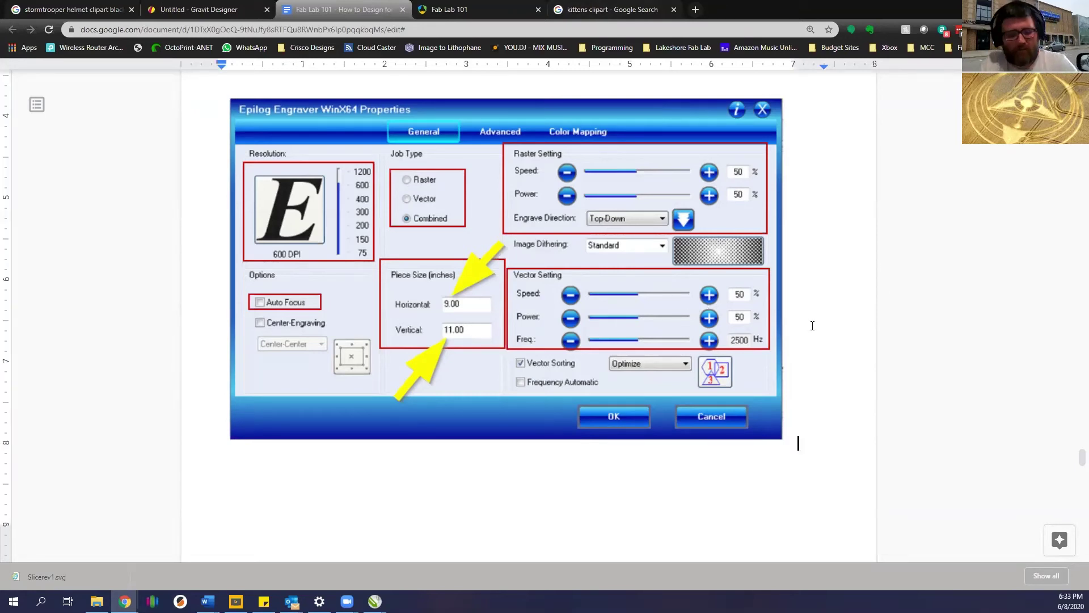
Read the Things to Remember design tips in the Fab Lab document, including the advice on Marvel Avengers font generators.
key(ctrl+minus)
key(ctrl+minus)
key(ctrl+minus)
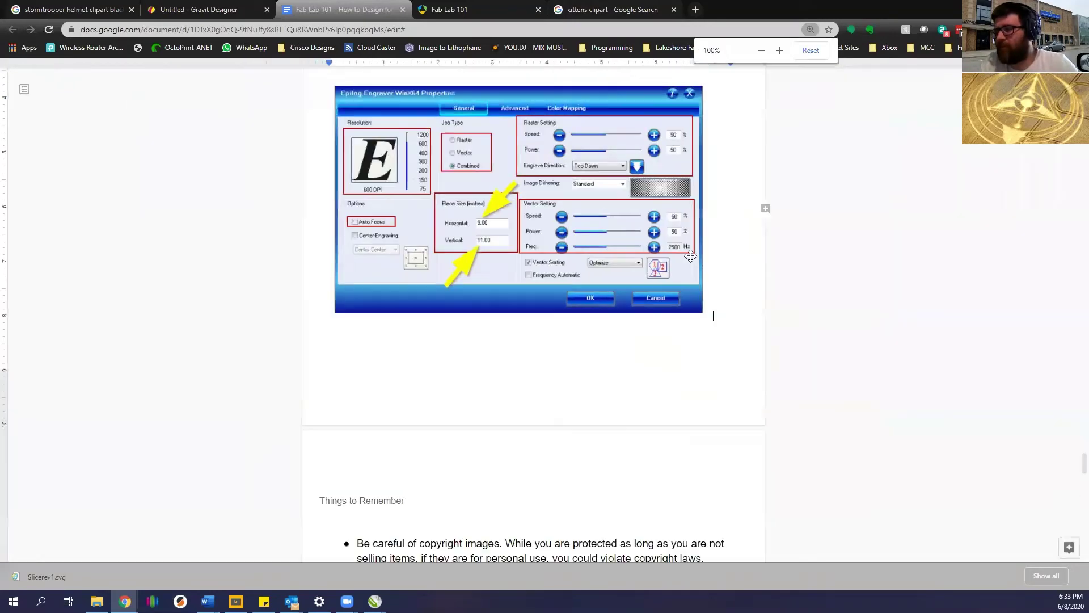
scroll(693, 244, down, 5)
scroll(685, 252, down, 3)
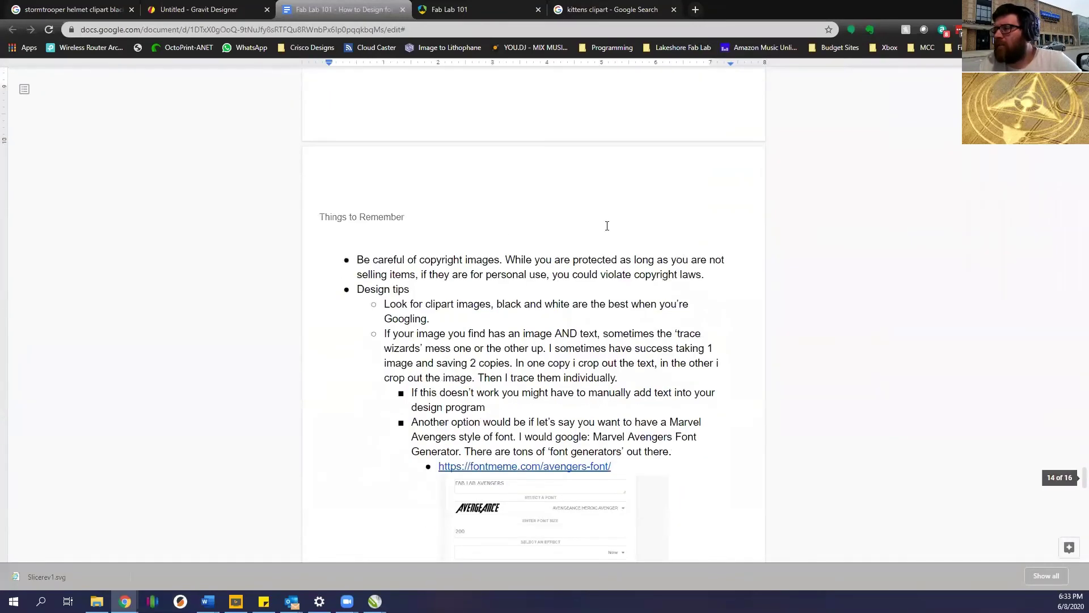
scroll(520, 235, down, 2)
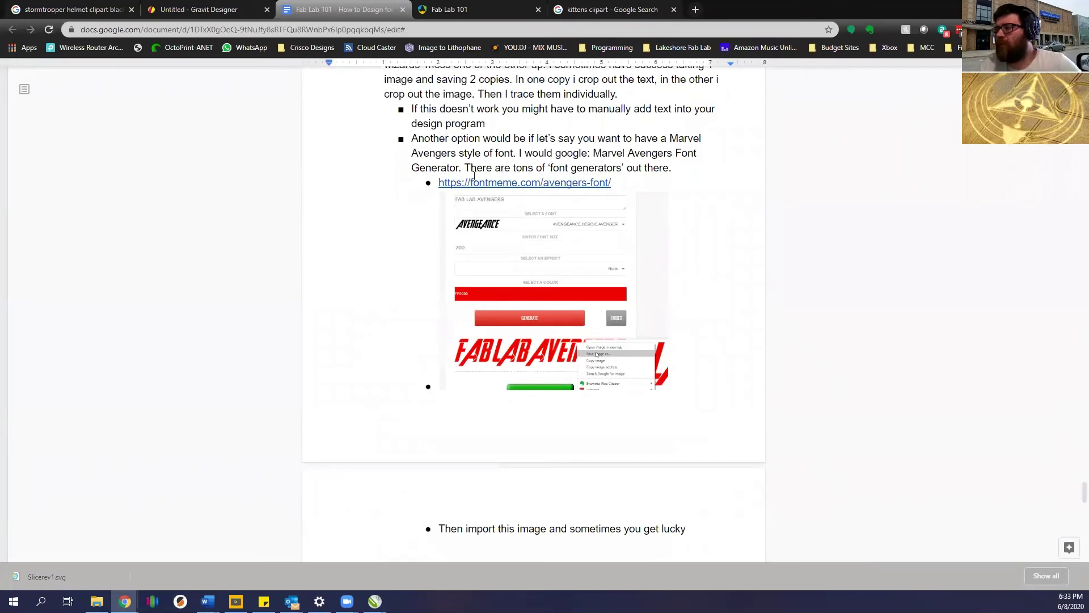
drag(611, 182, 410, 140)
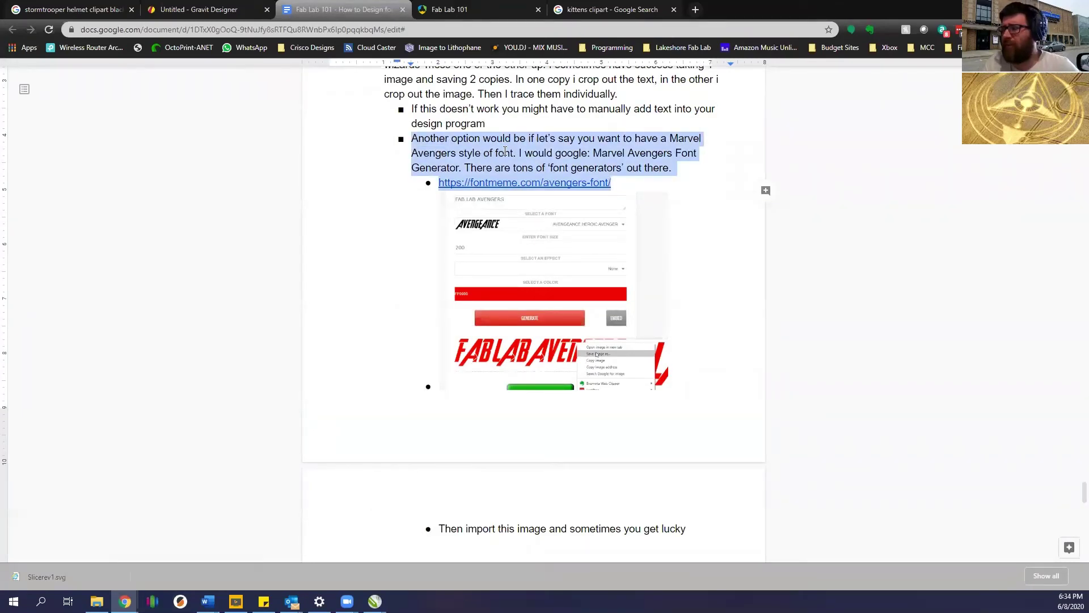
click(551, 140)
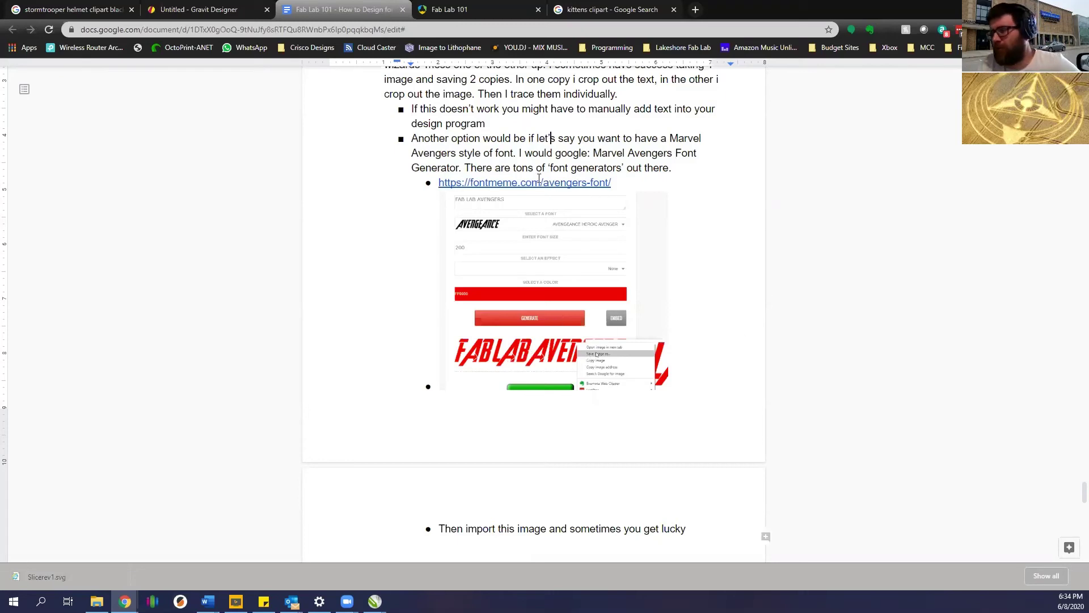
Look through the Misc. Links and Resources list and open the Epilog Laser sample projects link.
scroll(703, 287, down, 6)
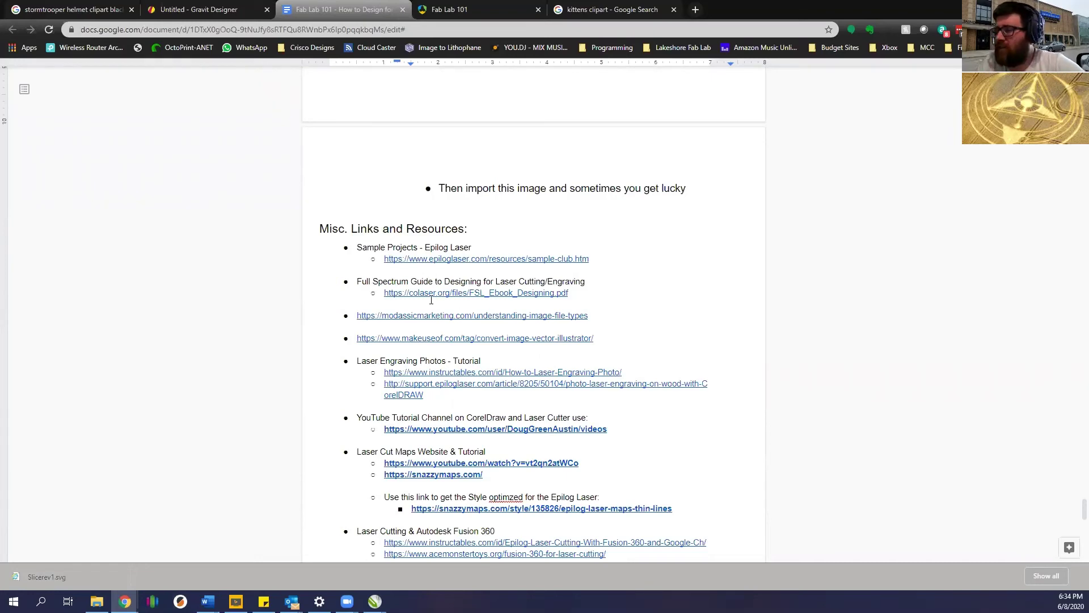
scroll(495, 328, down, 5)
scroll(448, 307, up, 1)
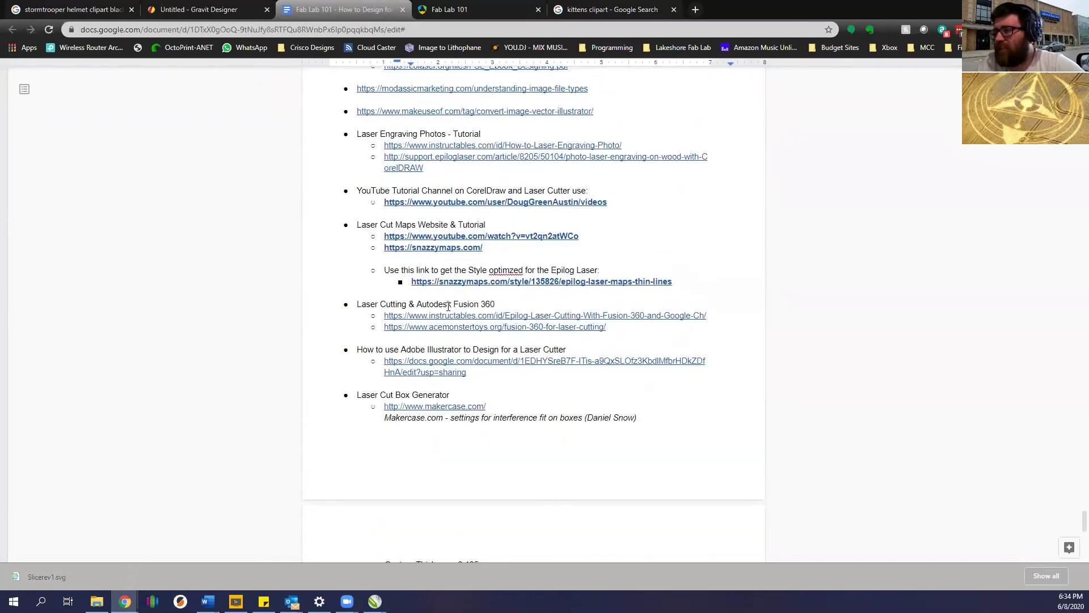
scroll(459, 278, up, 2)
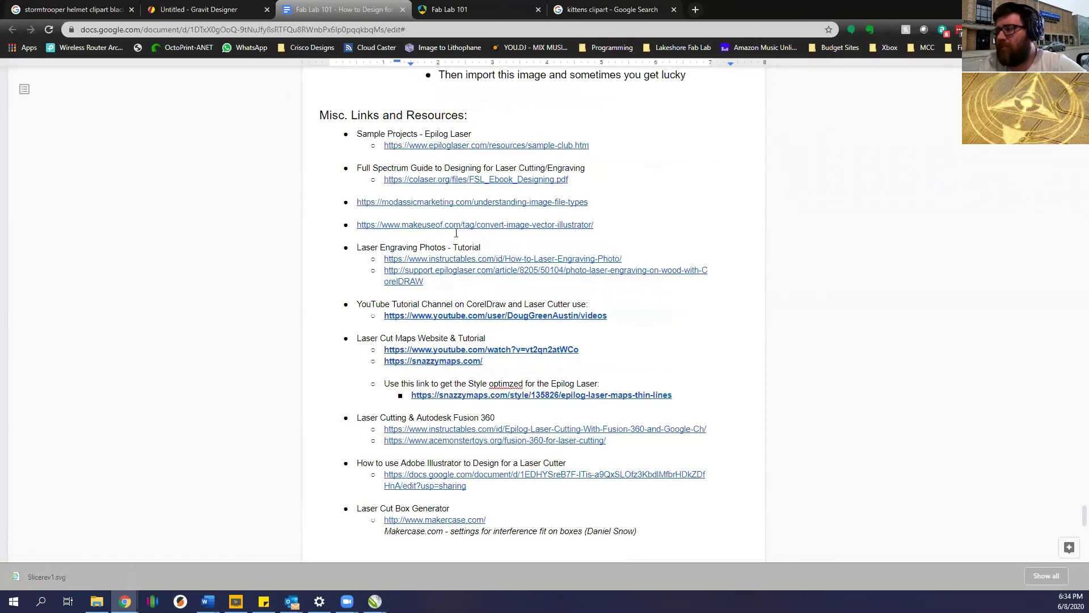
scroll(499, 182, up, 1)
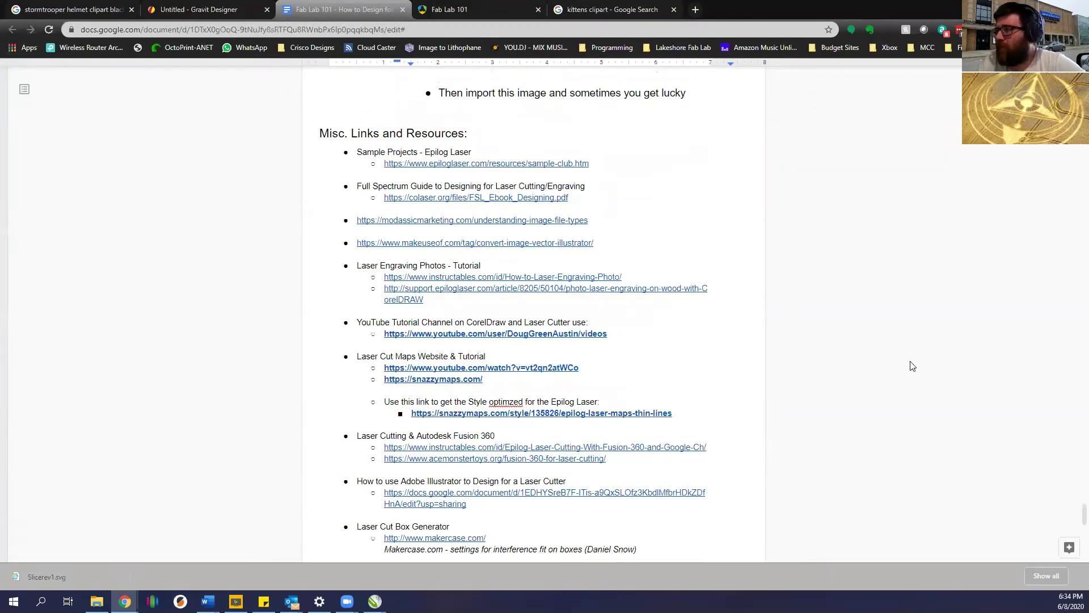
click(492, 203)
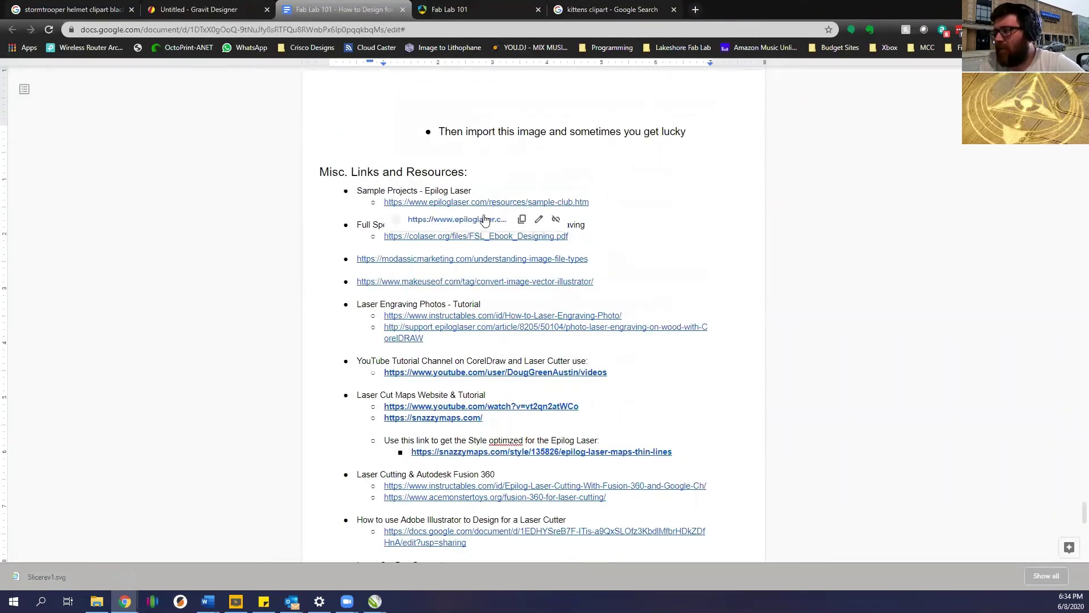
click(480, 218)
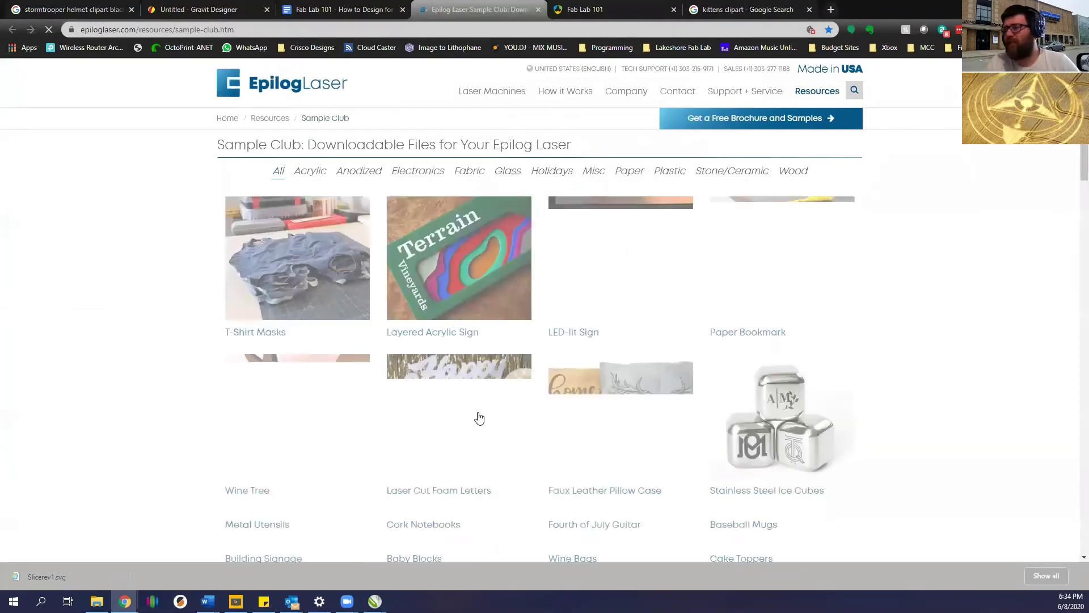
Dismiss the downloads bar and browse the Epilog Sample Club's downloadable project files.
click(1077, 576)
scroll(577, 261, down, 2)
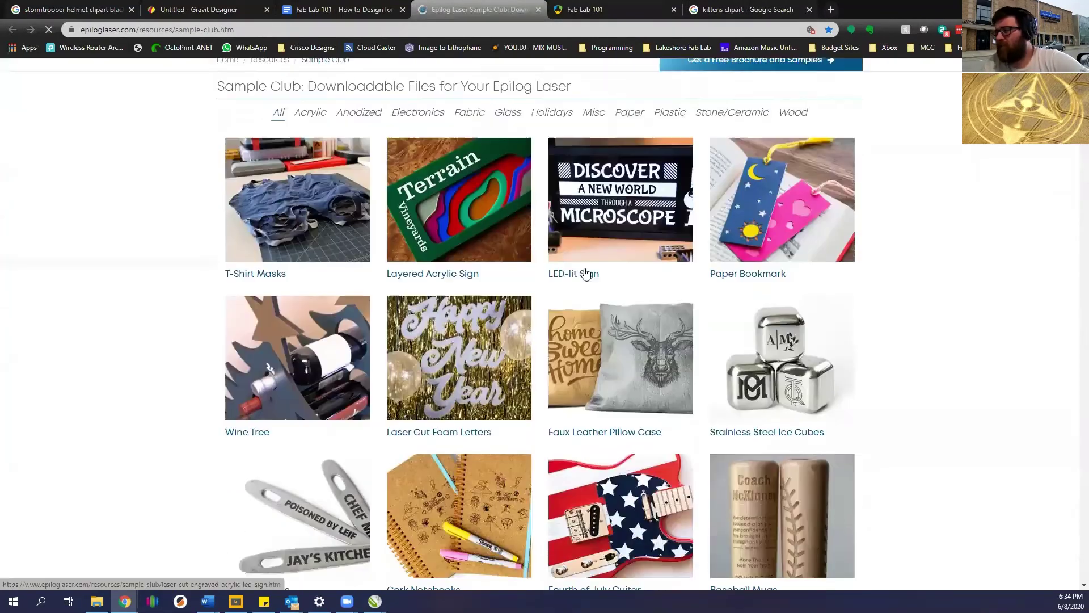
scroll(511, 295, down, 4)
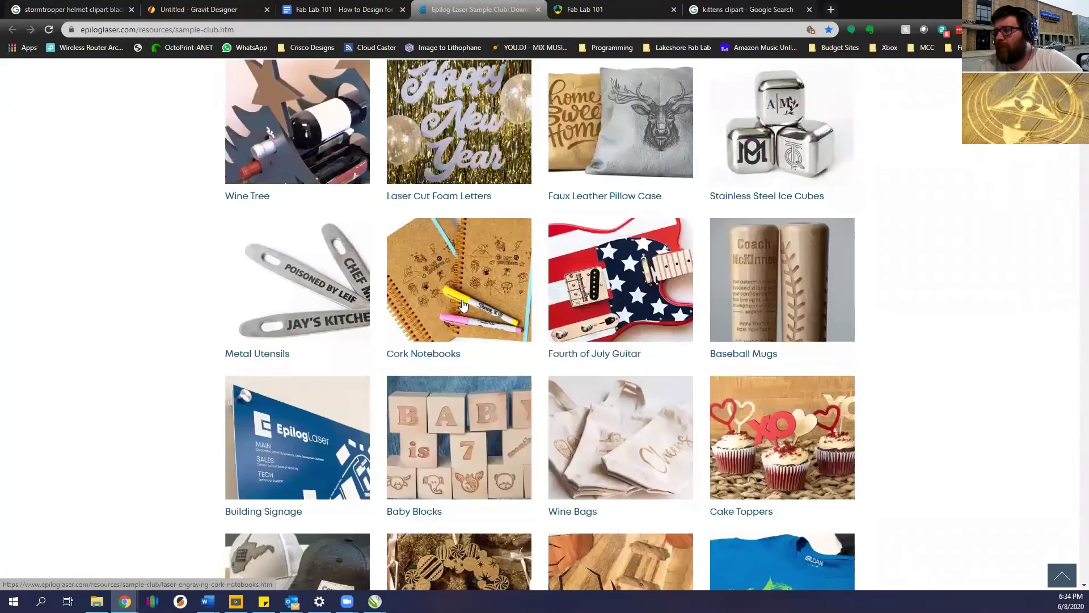
scroll(487, 397, down, 1)
scroll(487, 397, down, 5)
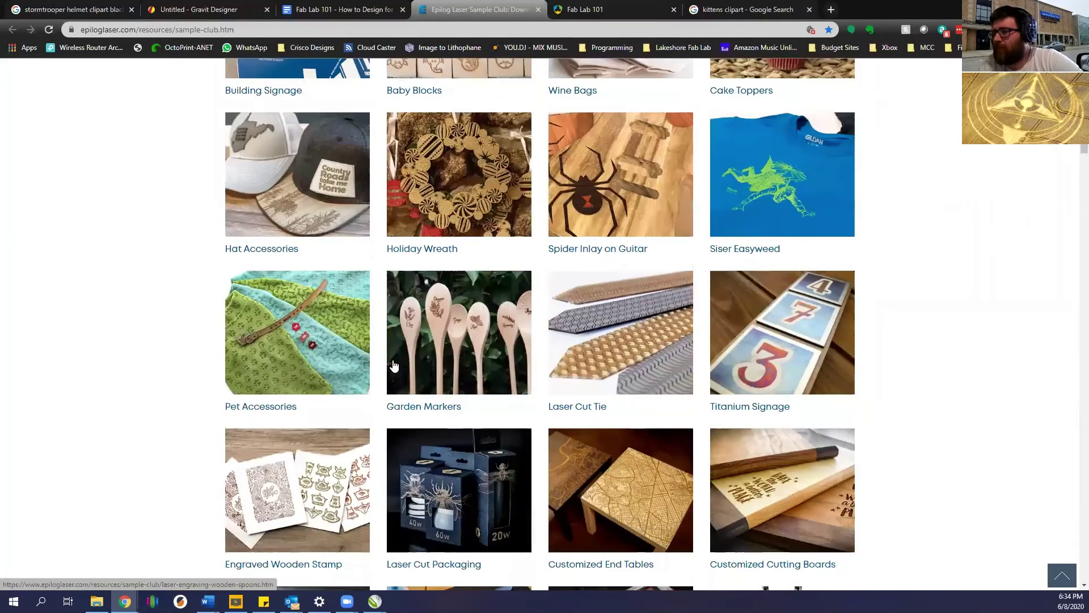
scroll(493, 400, down, 3)
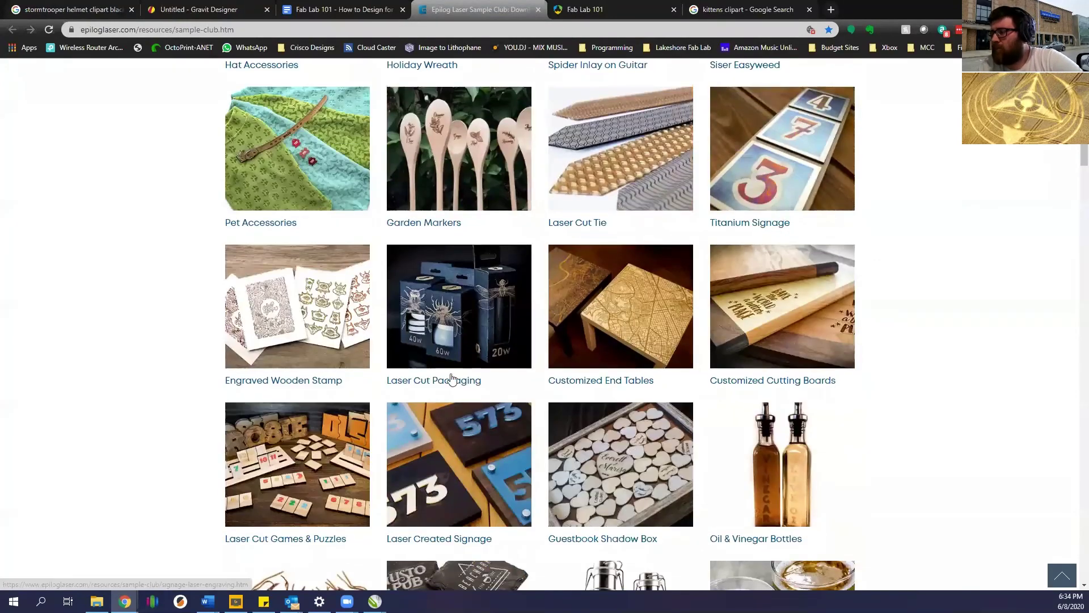
scroll(307, 314, down, 2)
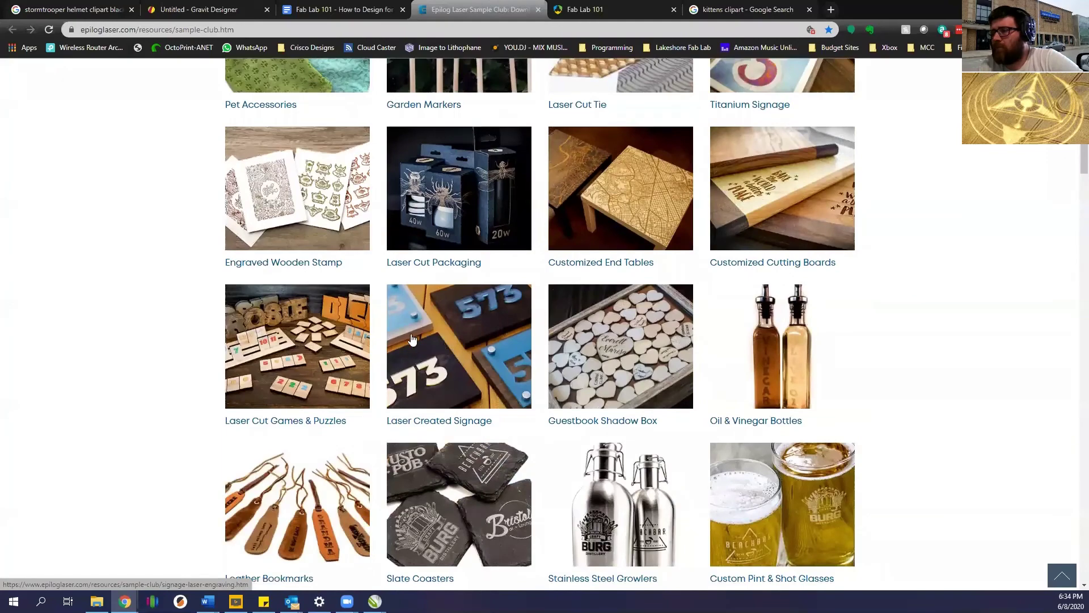
scroll(484, 293, down, 3)
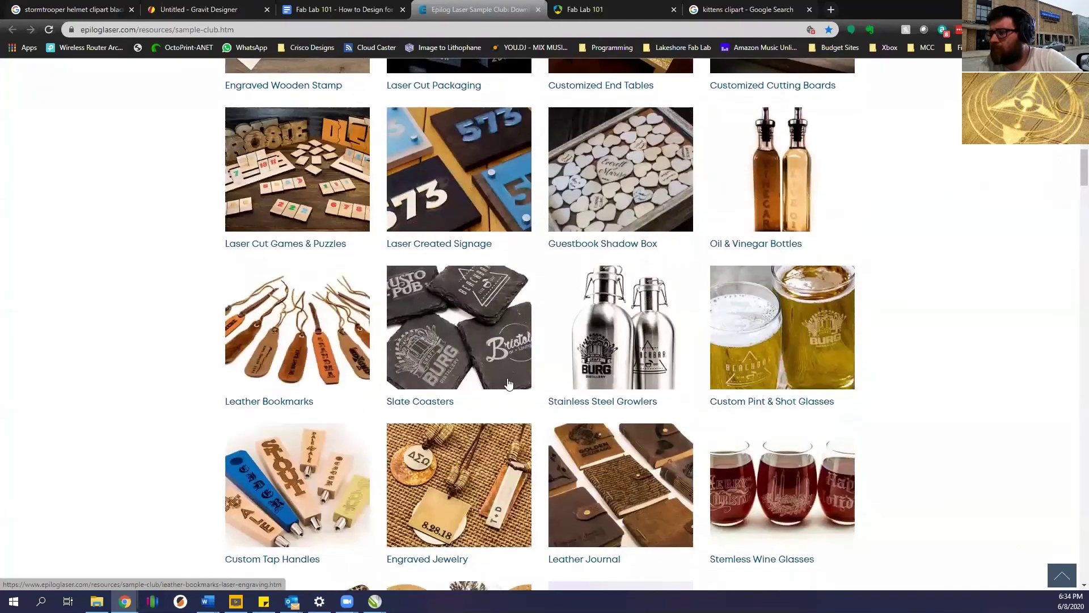
scroll(454, 337, up, 10)
scroll(453, 337, up, 10)
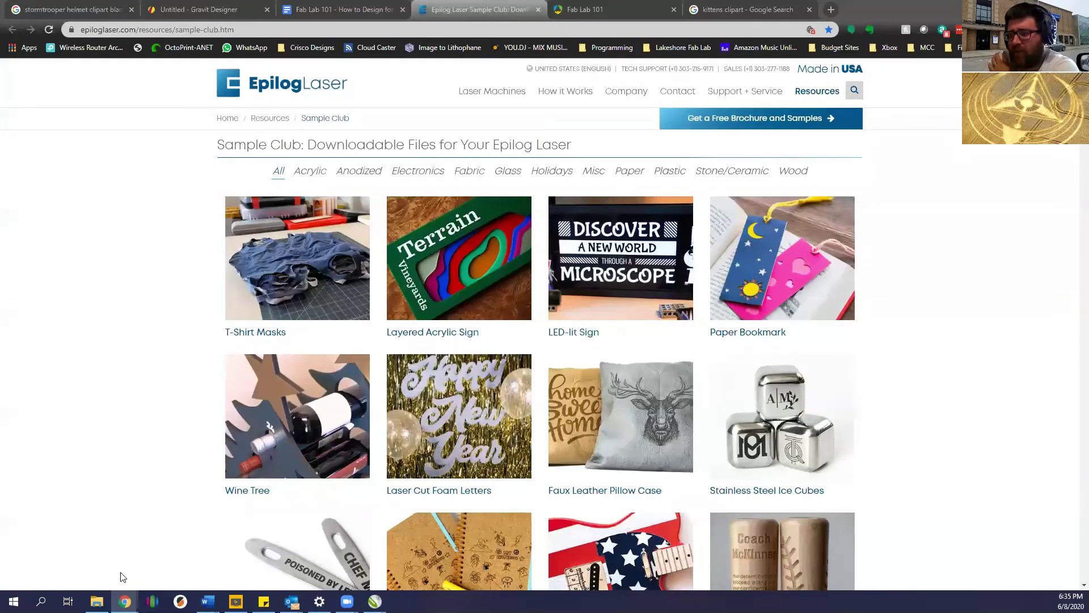
Switch to CorelDRAW and delete the imported stormtrooper keychain artwork from the page.
mouse_move(375, 601)
click(531, 567)
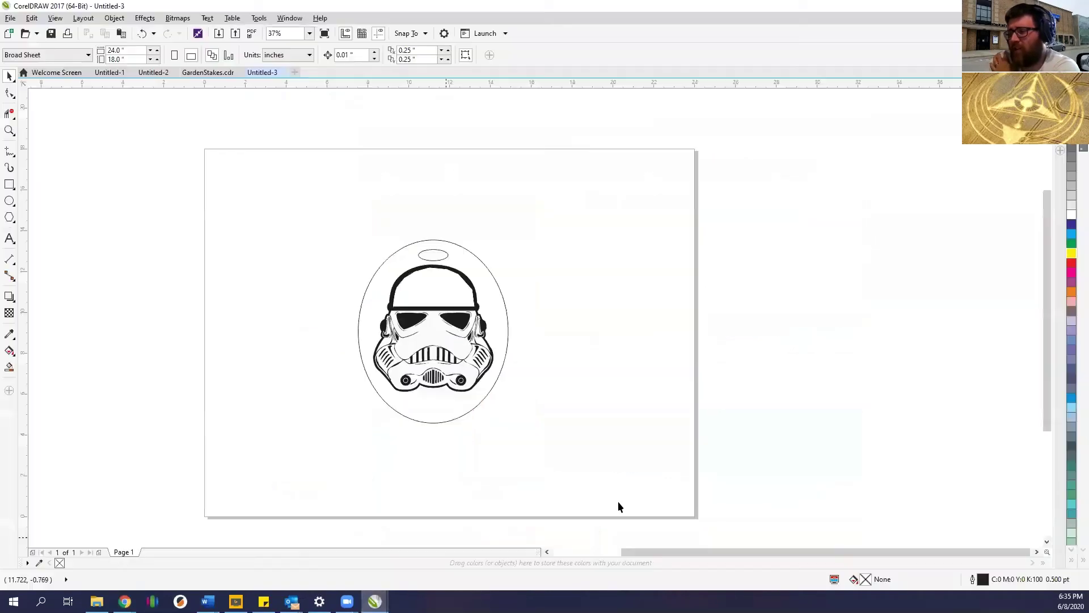
scroll(567, 444, down, 1)
click(436, 317)
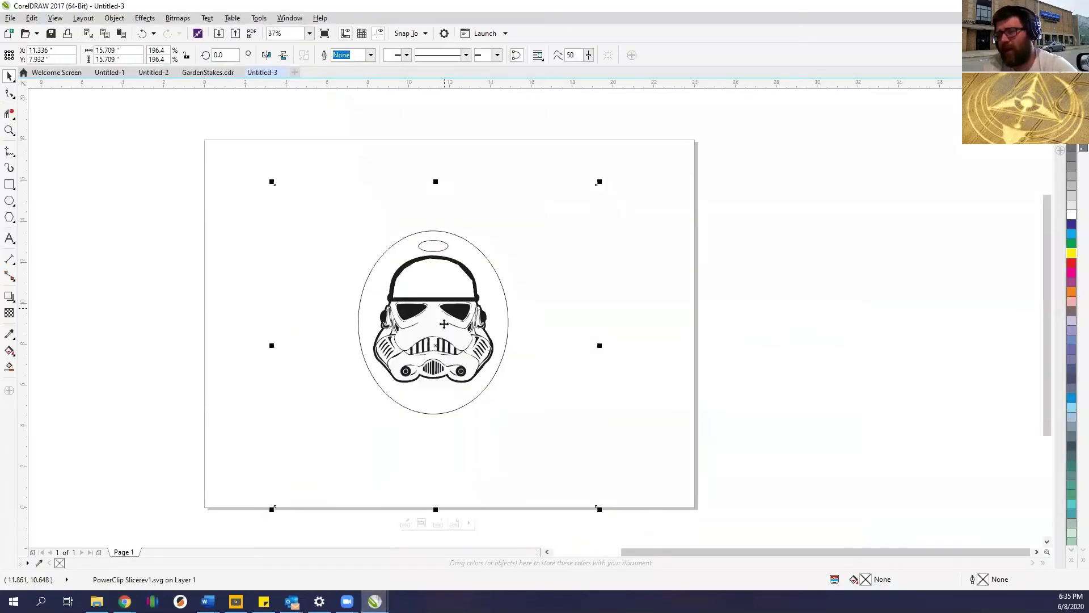
key(Delete)
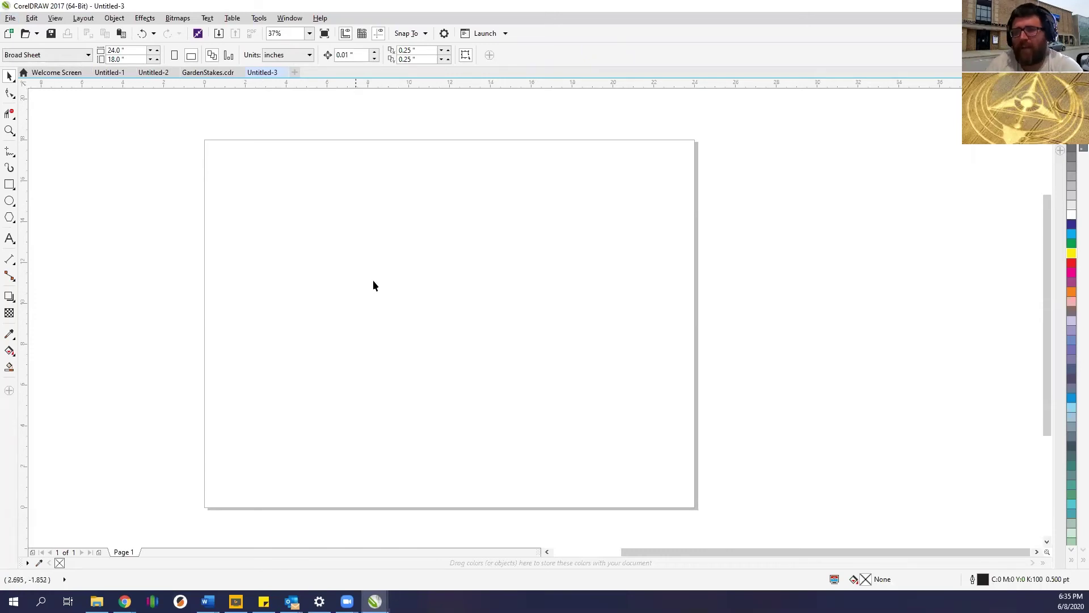
Import stormtrooper.jpg from the Downloads folder and place it on the page.
click(15, 18)
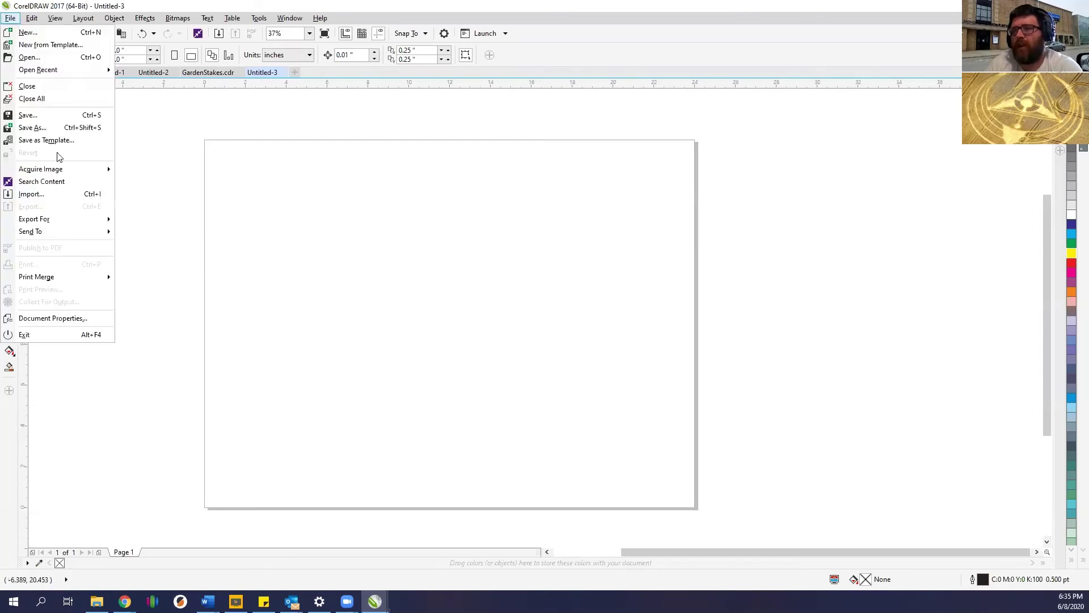
click(33, 195)
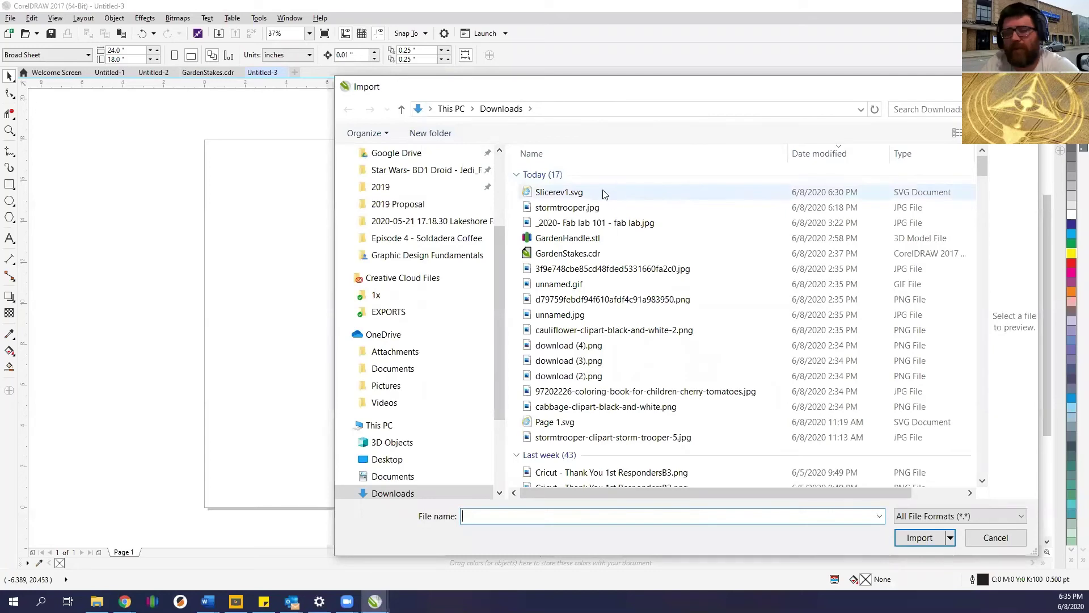
click(581, 194)
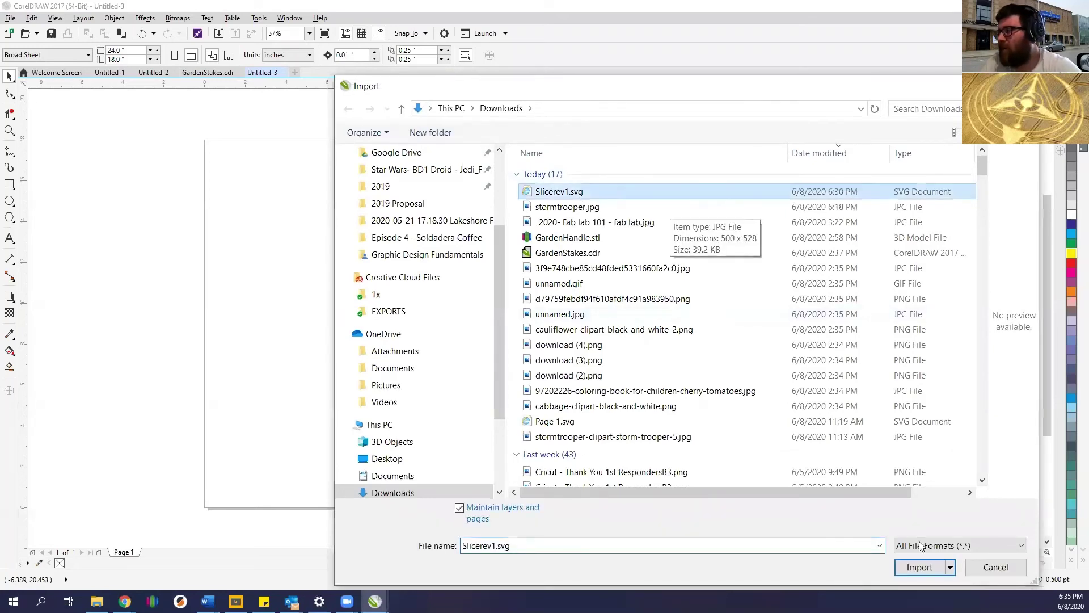
drag(784, 89, 654, 70)
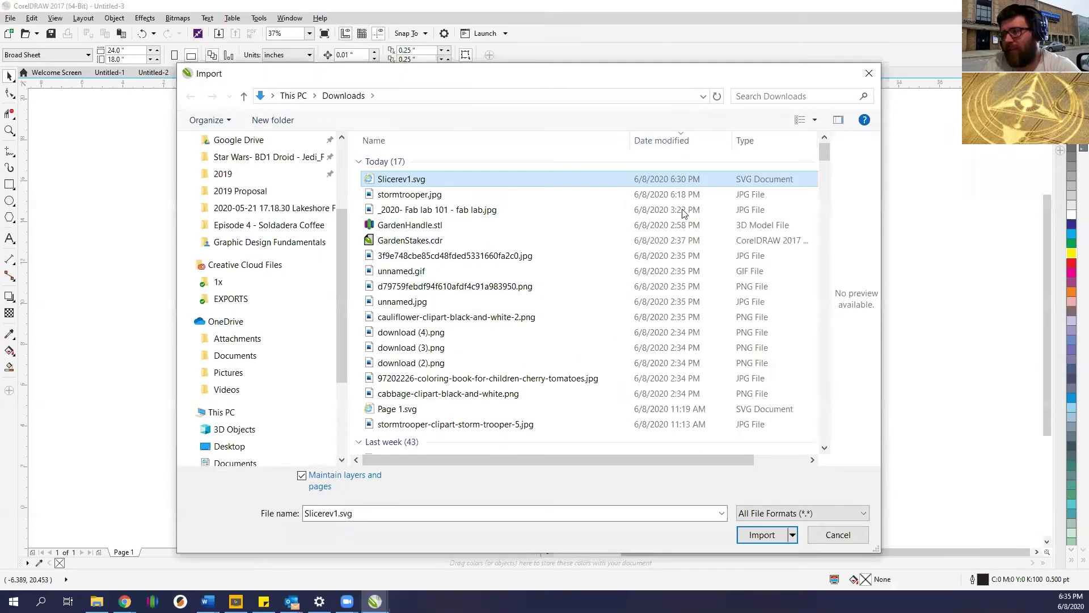
click(444, 197)
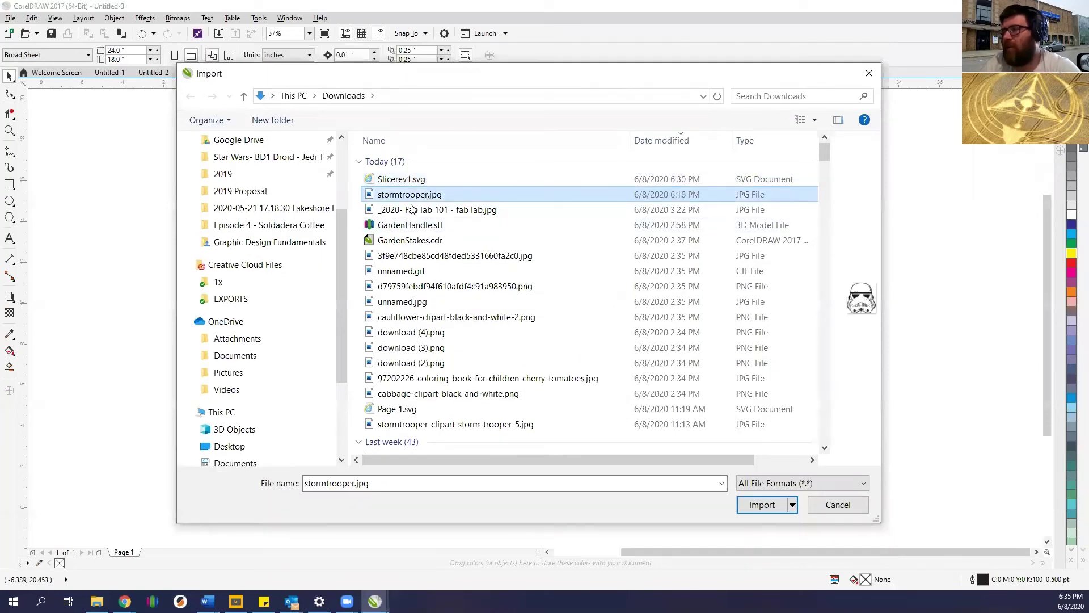
click(762, 504)
click(392, 241)
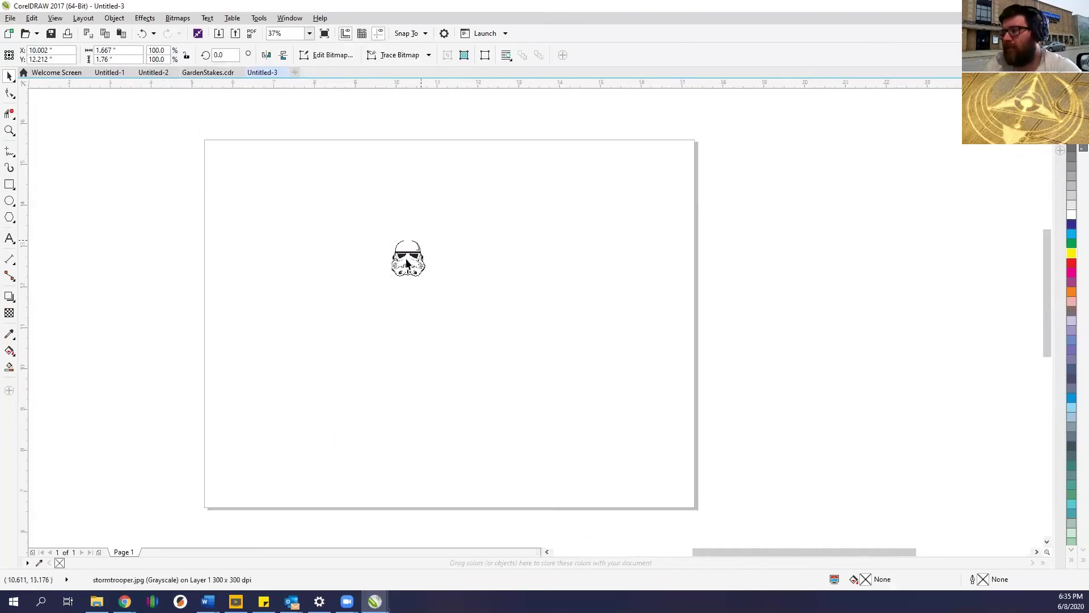
Move the helmet image so its centre straddles the page's left edge, and inspect the crown outline there.
scroll(420, 321, up, 4)
scroll(412, 318, down, 4)
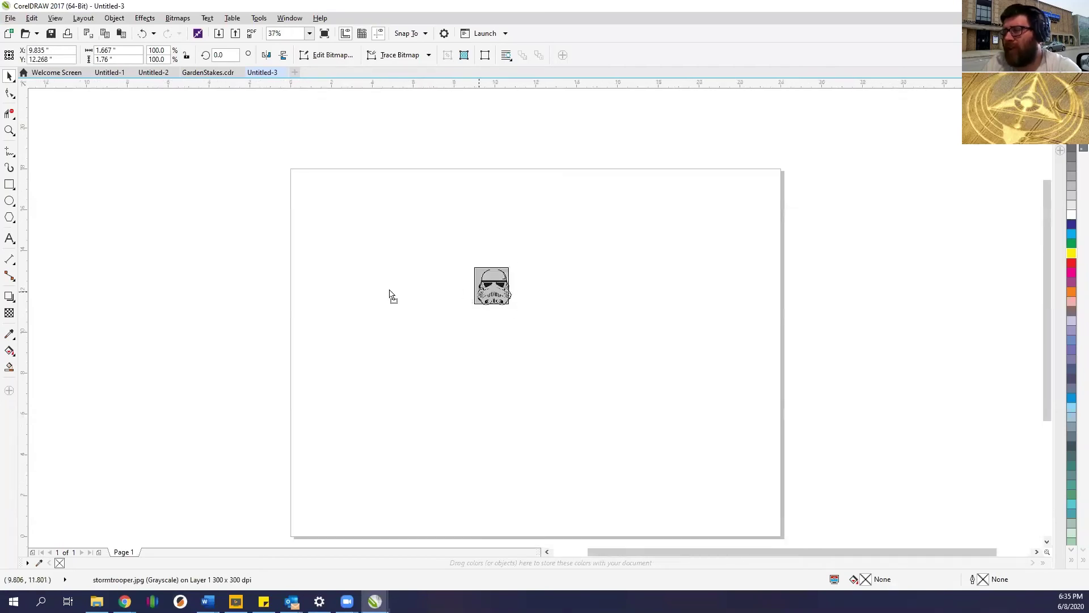
drag(492, 286, 308, 254)
scroll(296, 277, up, 5)
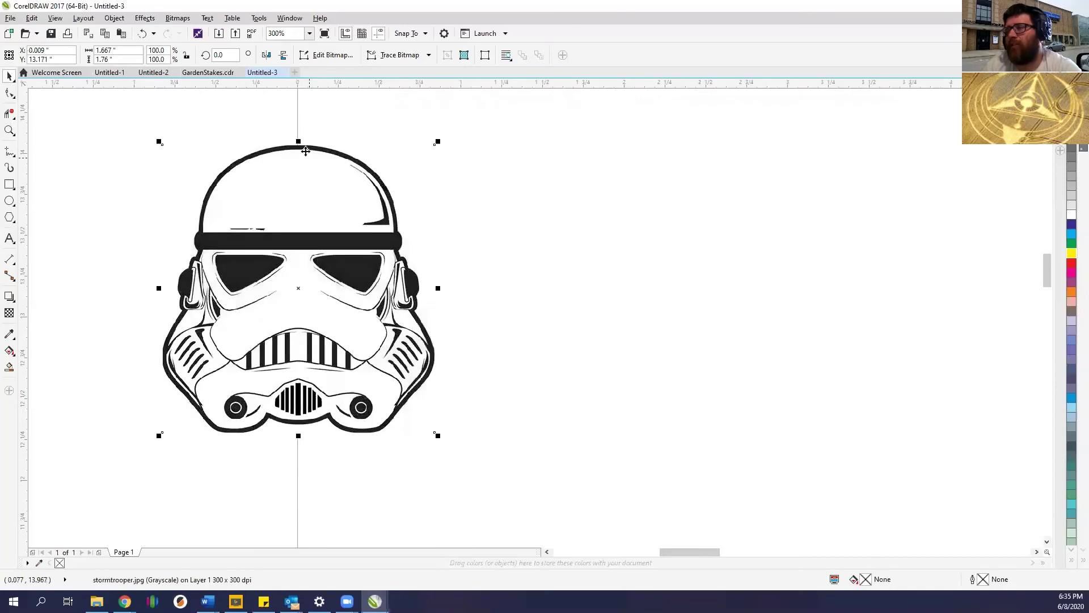
scroll(308, 268, down, 5)
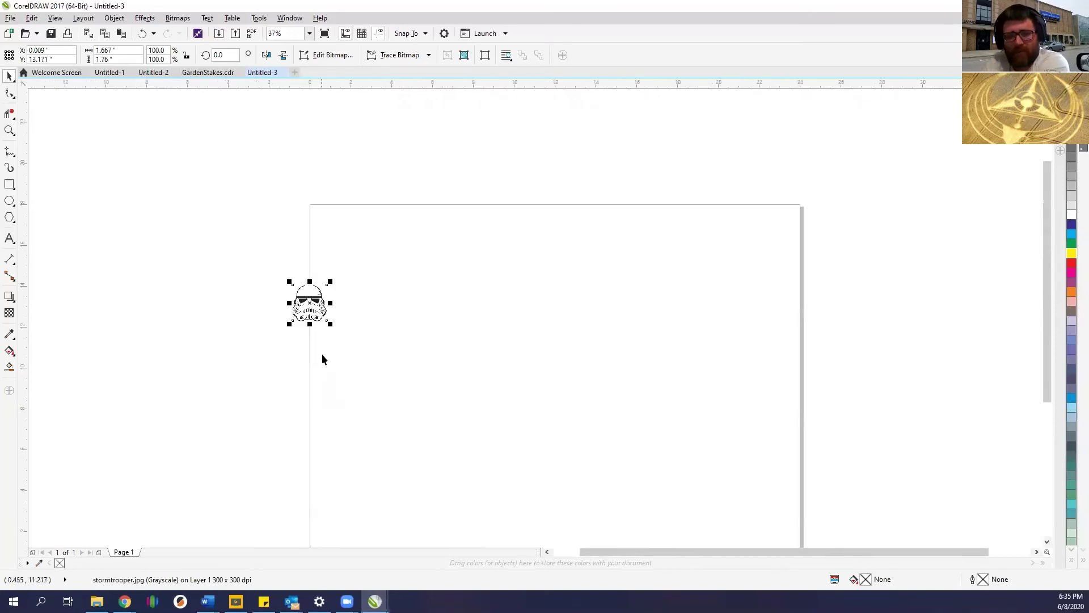
scroll(301, 292, up, 5)
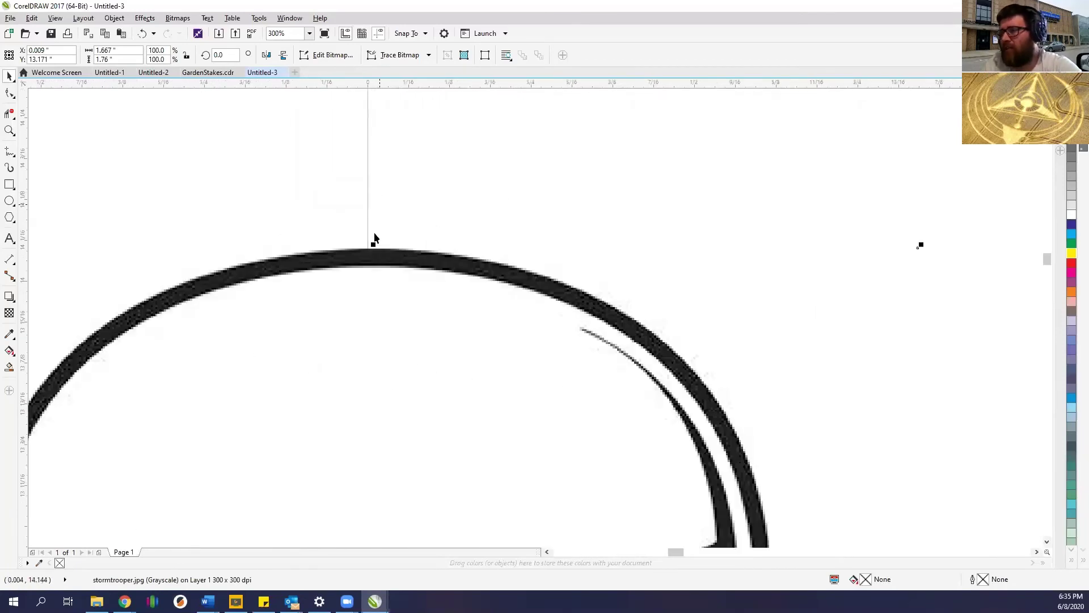
scroll(368, 256, up, 3)
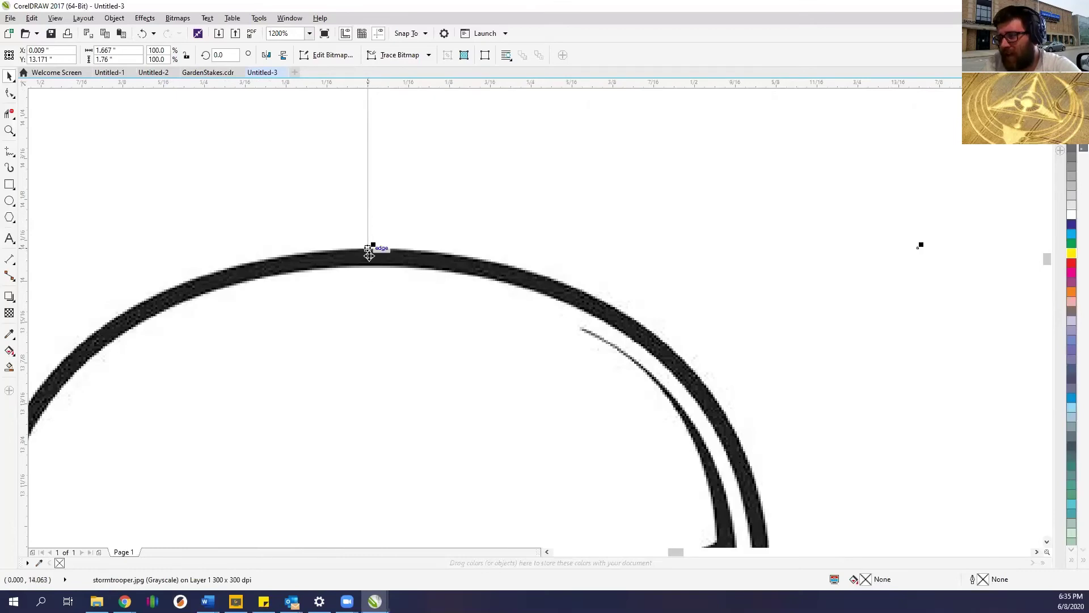
scroll(373, 443, down, 1)
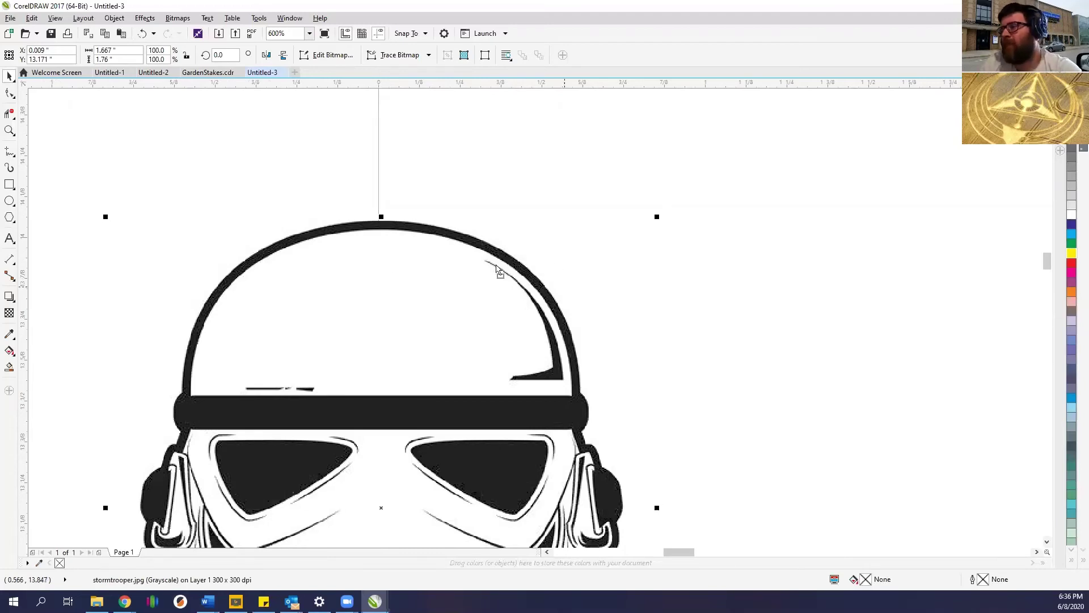
Shift the helmet image outside the page, bring it back over the left page border, and check the crown's pixels.
drag(498, 271, 430, 265)
drag(492, 242, 417, 212)
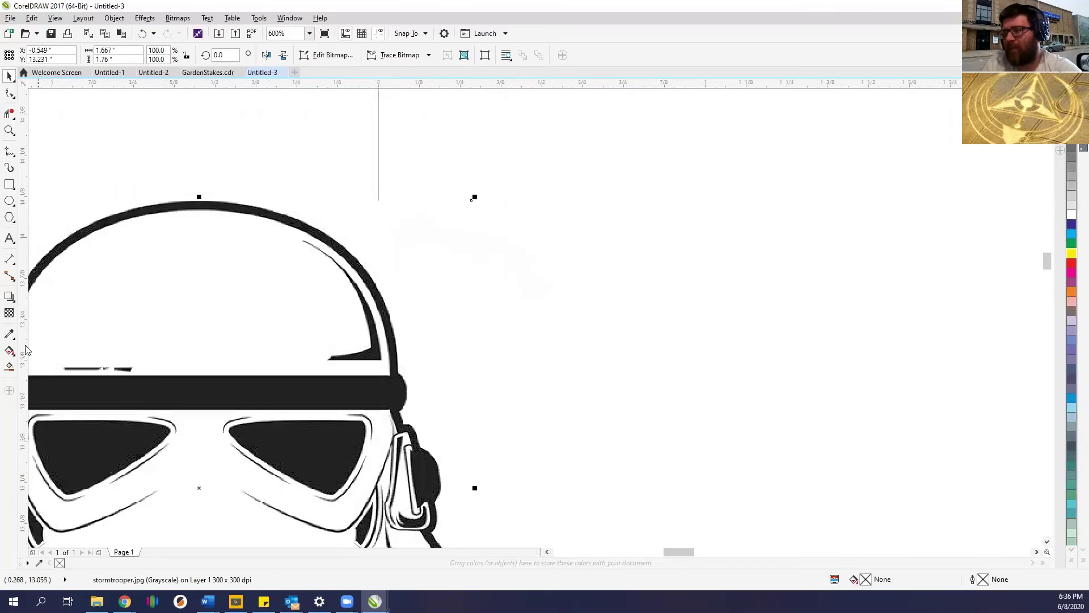
drag(207, 292, 380, 327)
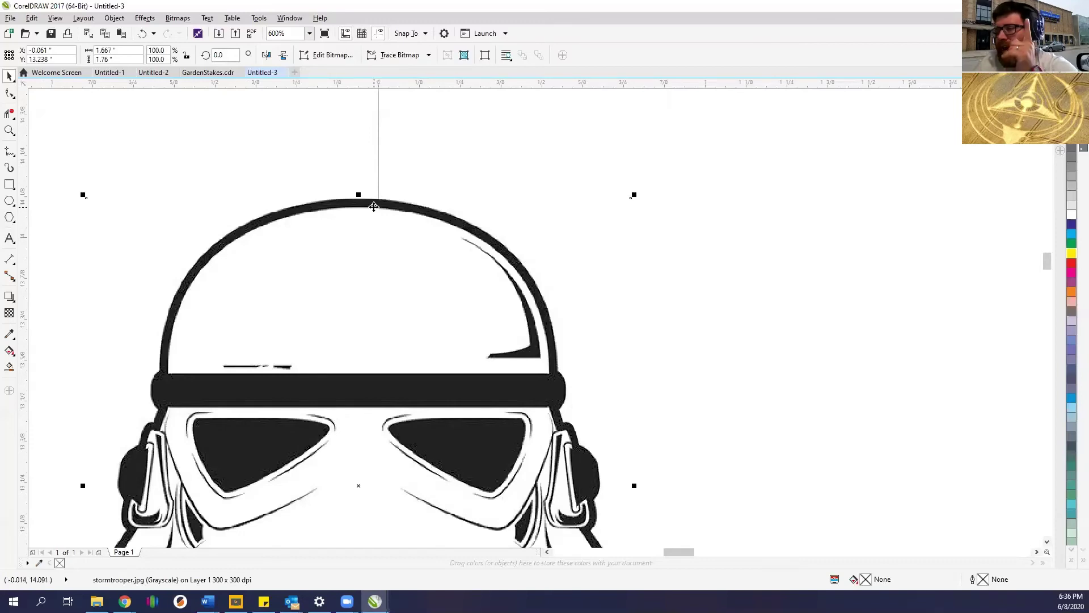
scroll(374, 207, up, 3)
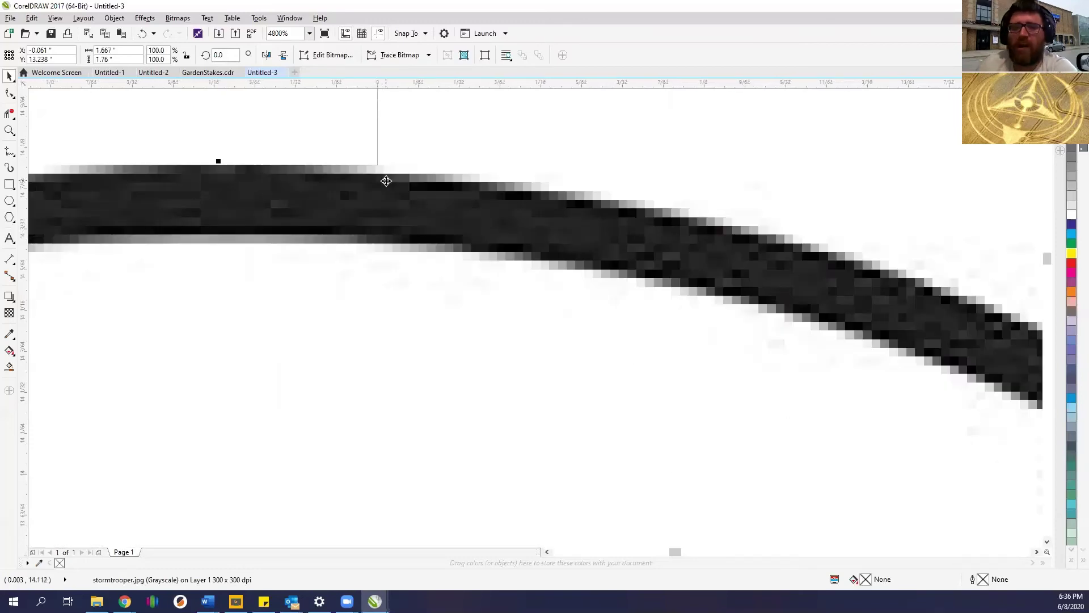
scroll(375, 177, down, 4)
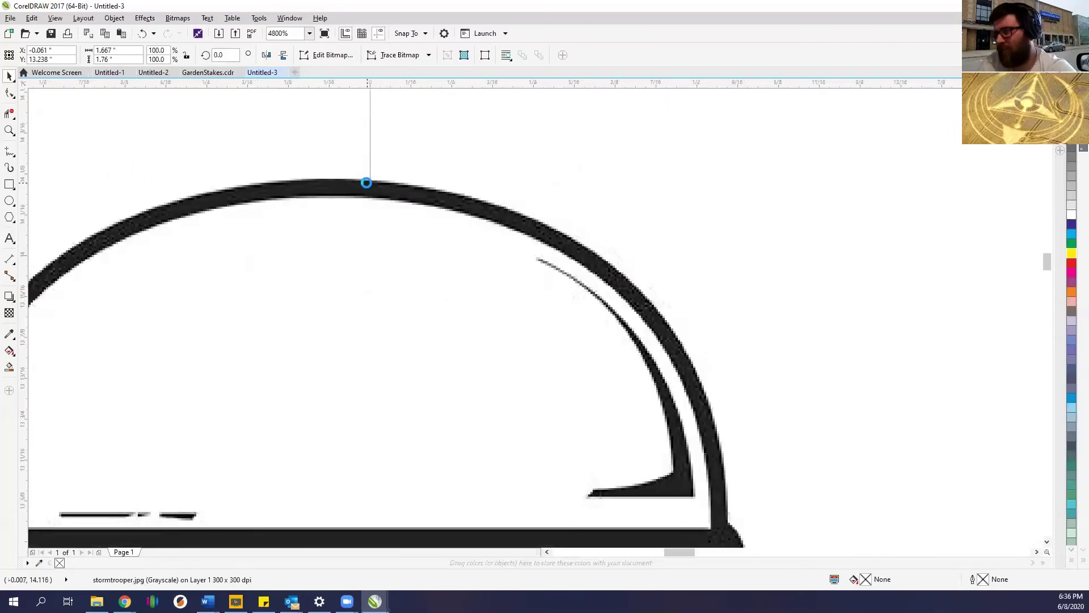
Move the helmet image onto the page and enlarge it proportionally to about 3.3 by 3.5 inches.
drag(362, 279, 534, 253)
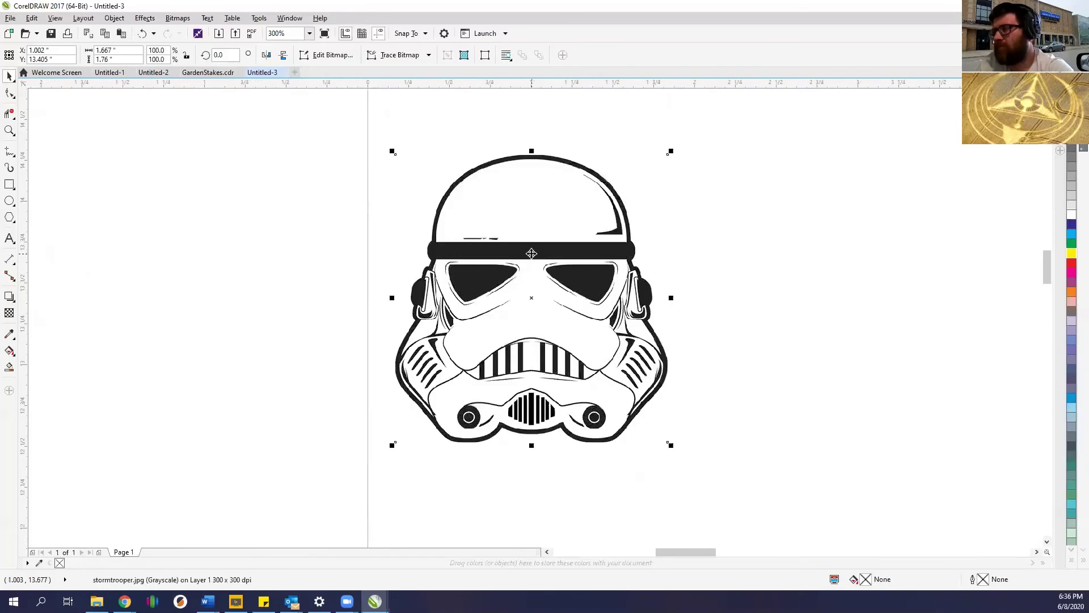
scroll(461, 186, down, 1)
scroll(460, 186, down, 1)
scroll(301, 216, down, 2)
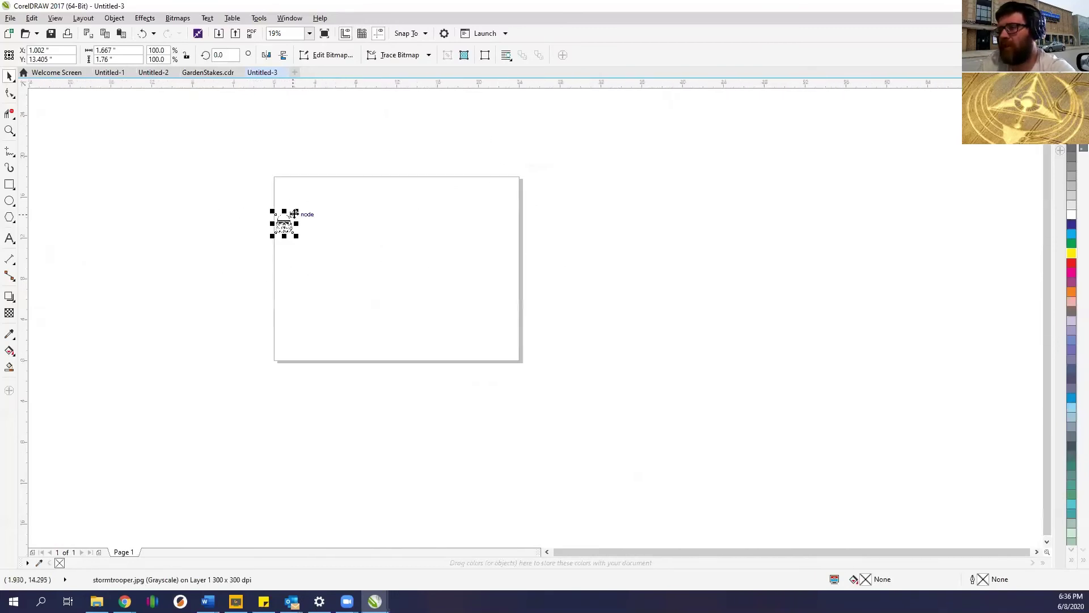
drag(299, 235, 318, 248)
scroll(313, 216, up, 2)
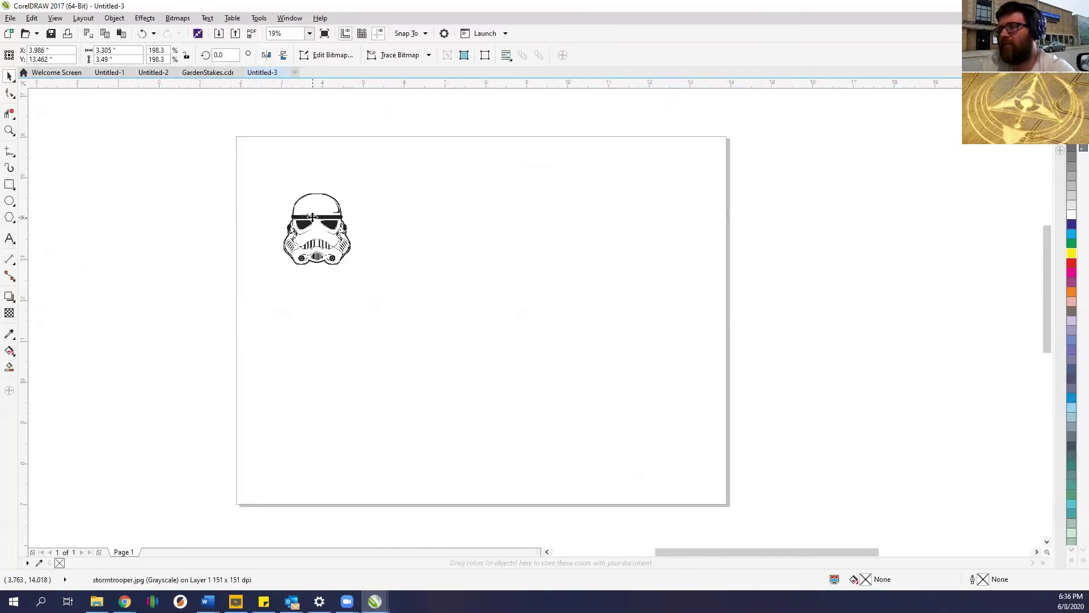
Outline-trace the helmet bitmap as a Detailed logo with maximum detail, trying Remove color from entire image but leaving it off.
click(182, 19)
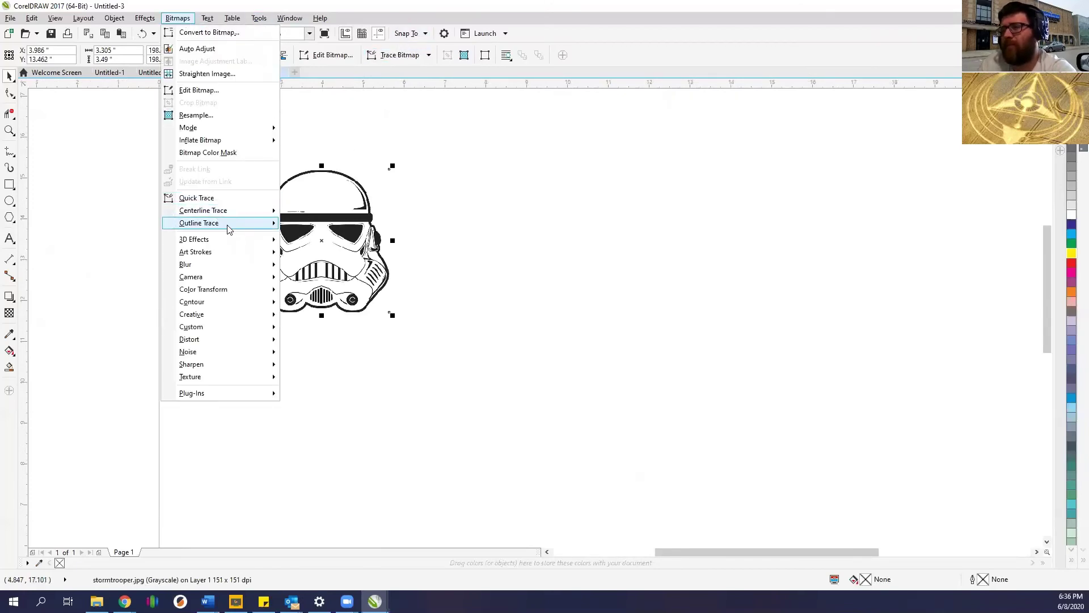
mouse_move(241, 226)
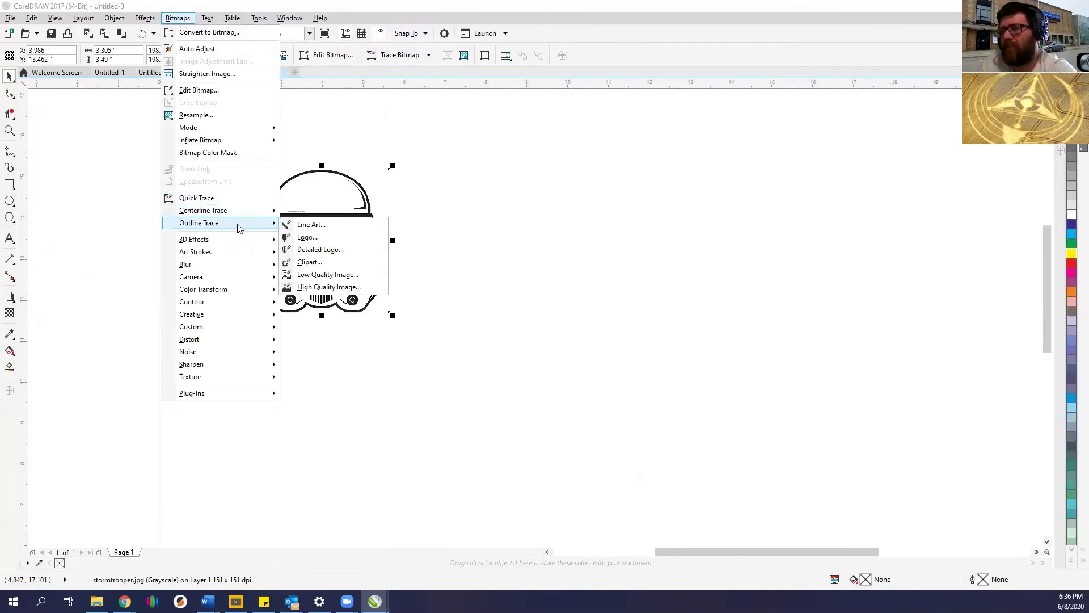
click(329, 250)
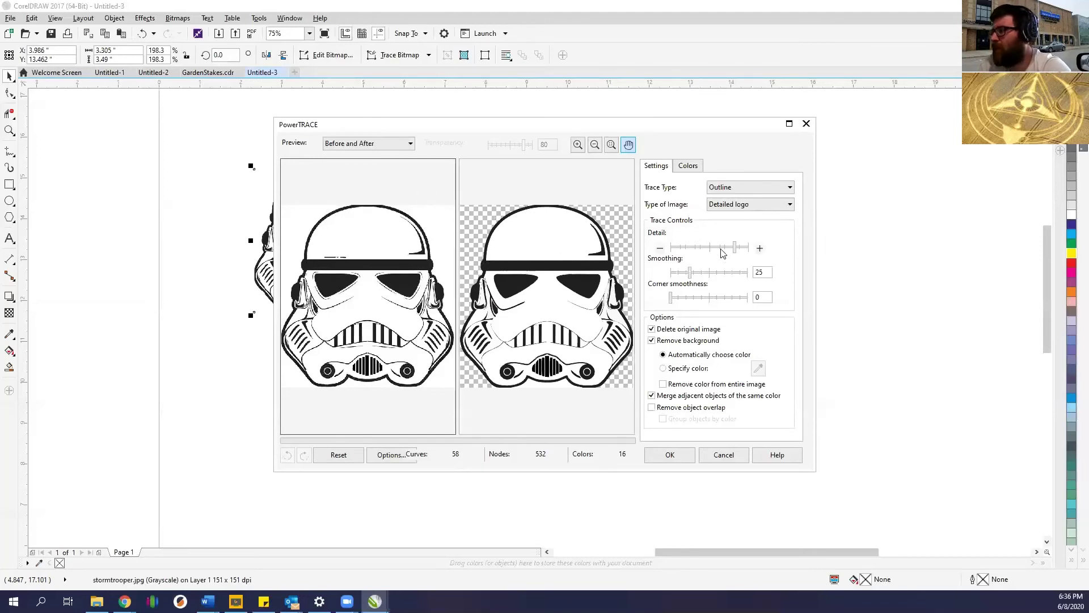
drag(736, 249, 748, 251)
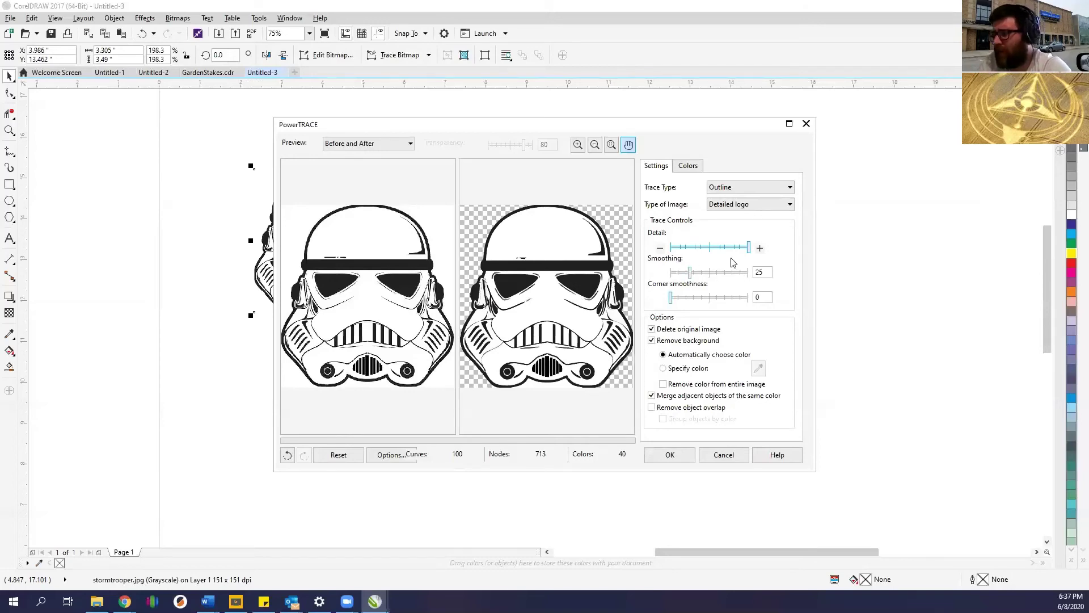
click(684, 386)
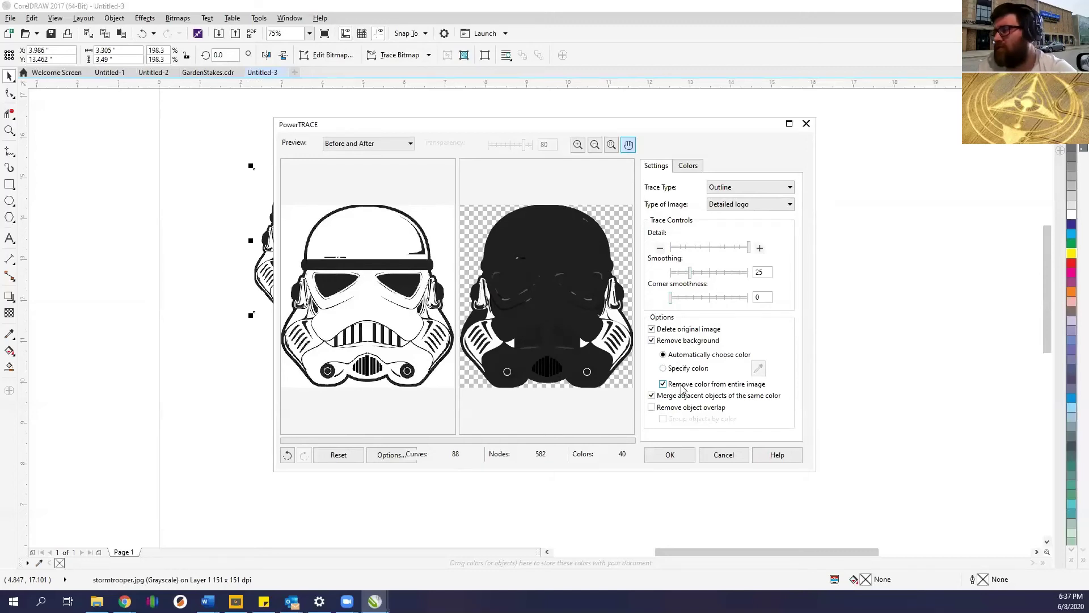
click(686, 386)
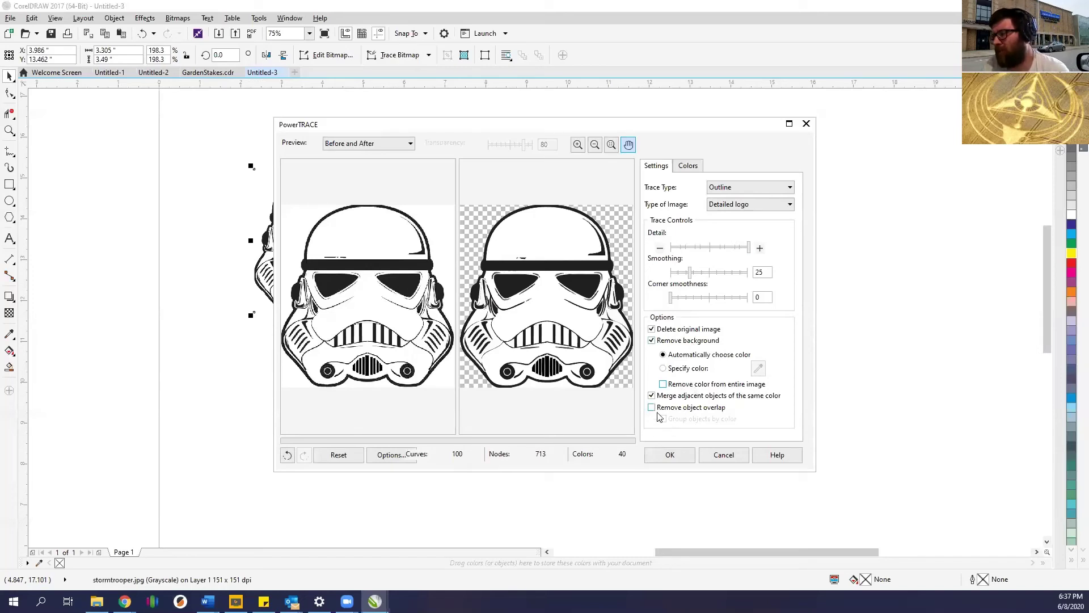
click(667, 456)
Move the traced helmet group over the page's left edge and inspect its traced crown line.
scroll(521, 306, down, 2)
mouse_move(502, 304)
mouse_down()
mouse_move(400, 311)
mouse_move(414, 310)
mouse_up()
scroll(409, 277, up, 3)
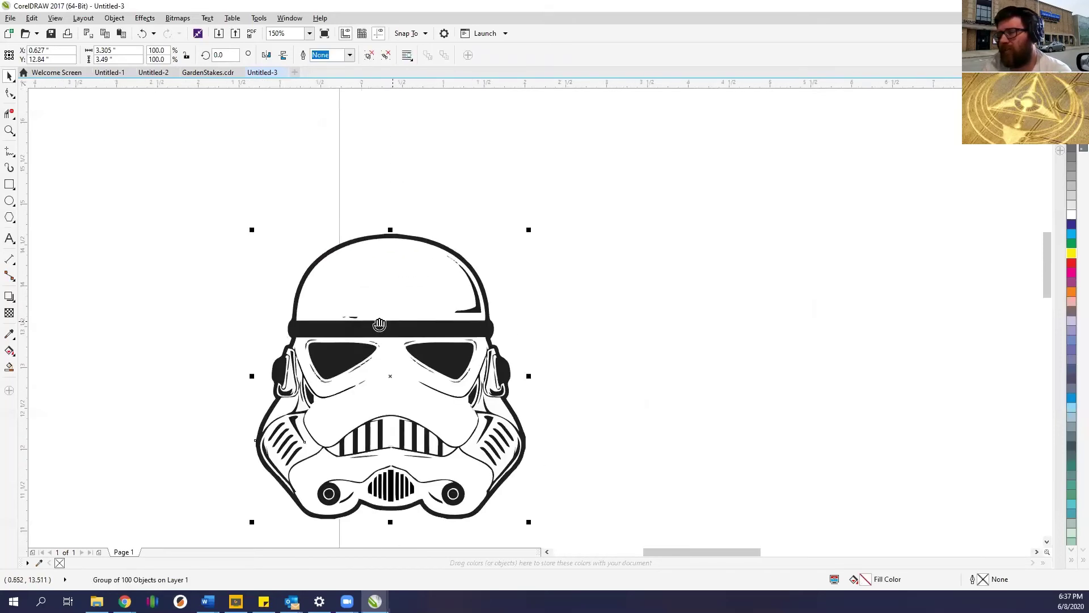
drag(347, 317, 285, 311)
scroll(328, 233, up, 2)
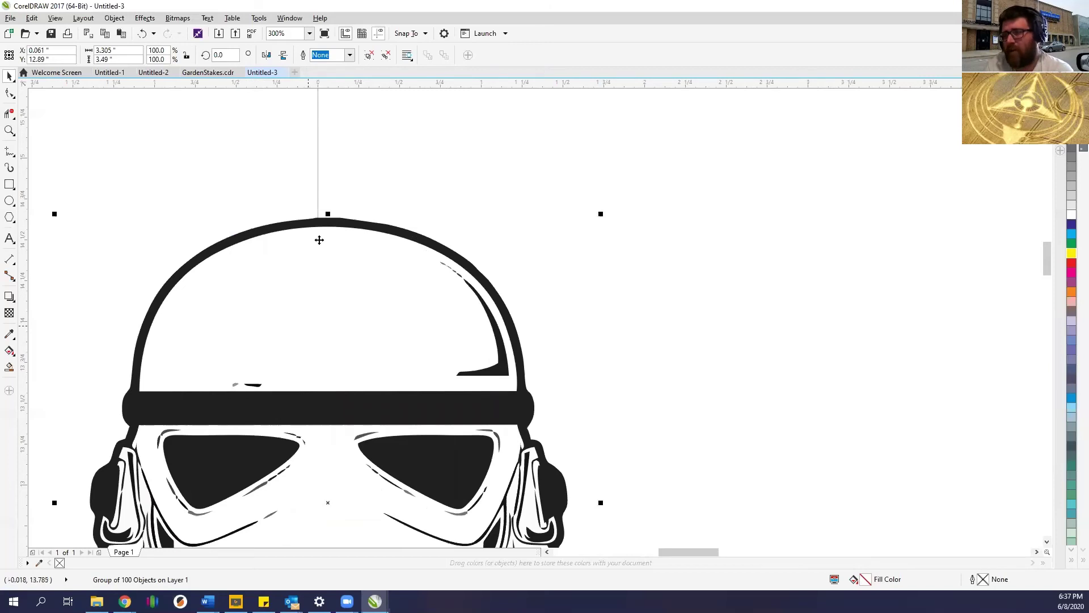
Move the traced helmet group back fully inside the page.
scroll(320, 240, down, 2)
drag(168, 236, 378, 409)
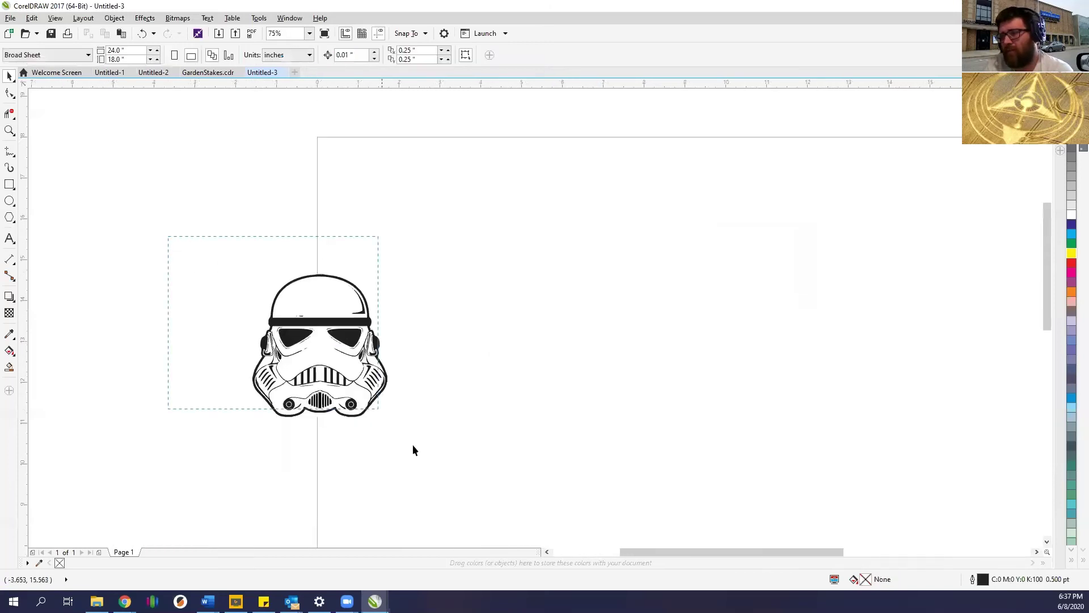
drag(324, 340, 468, 356)
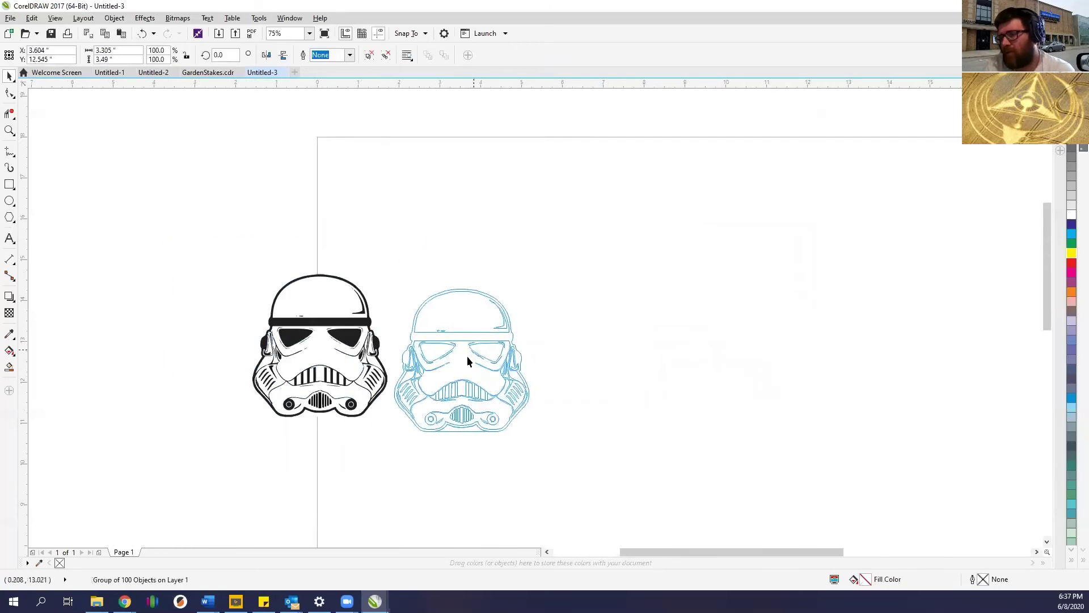
click(115, 19)
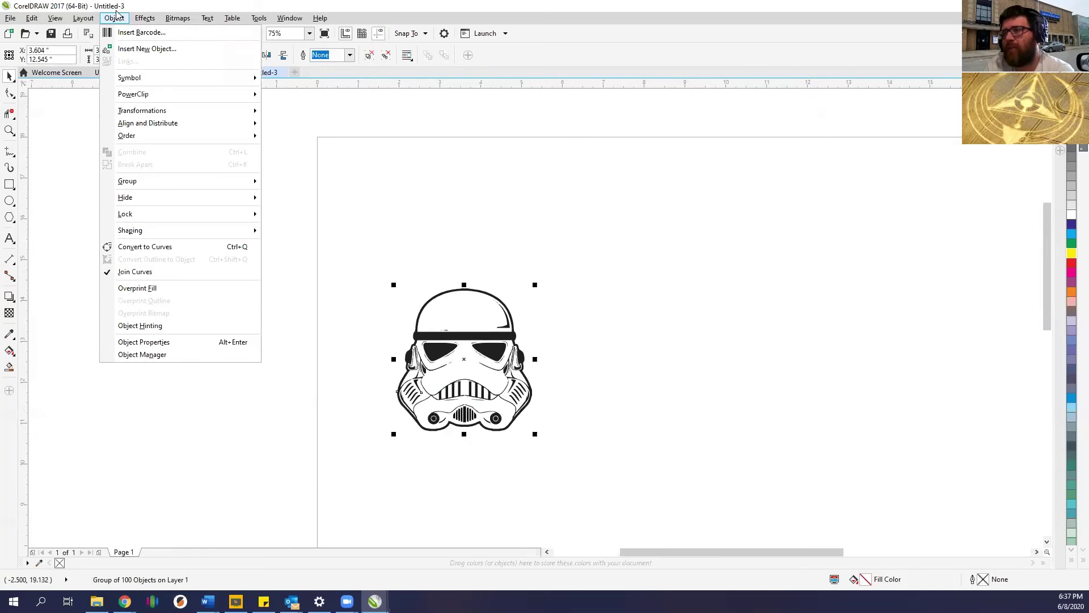
key(Escape)
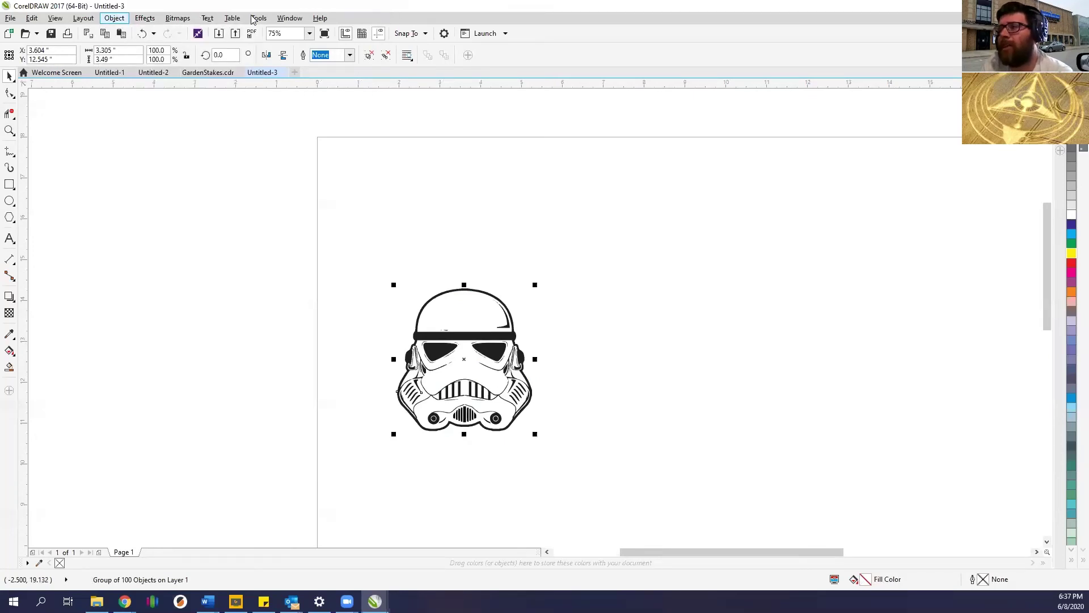
click(144, 18)
click(447, 294)
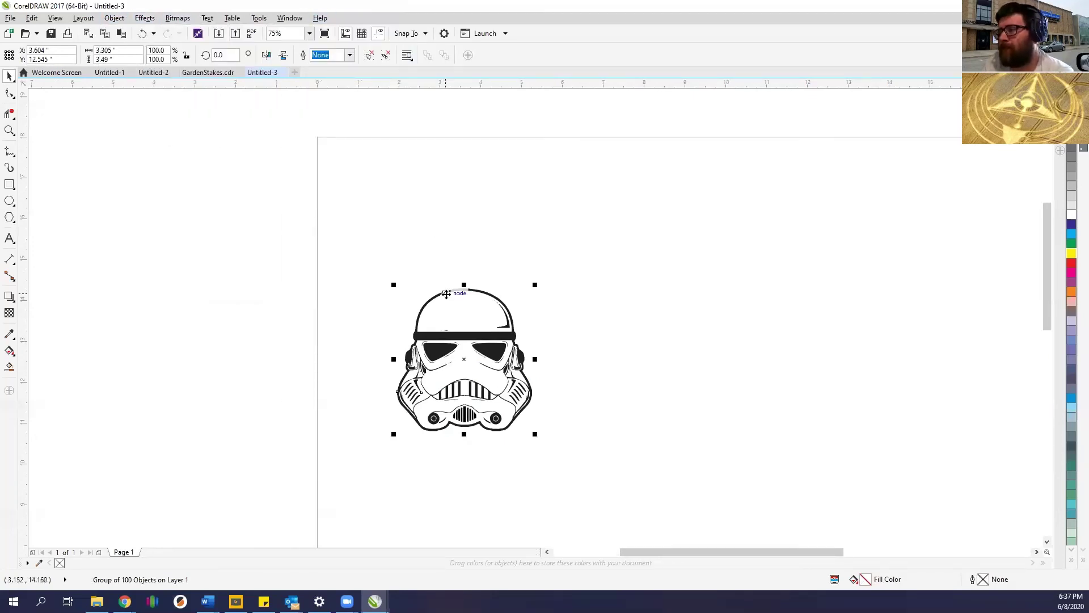
right_click(470, 344)
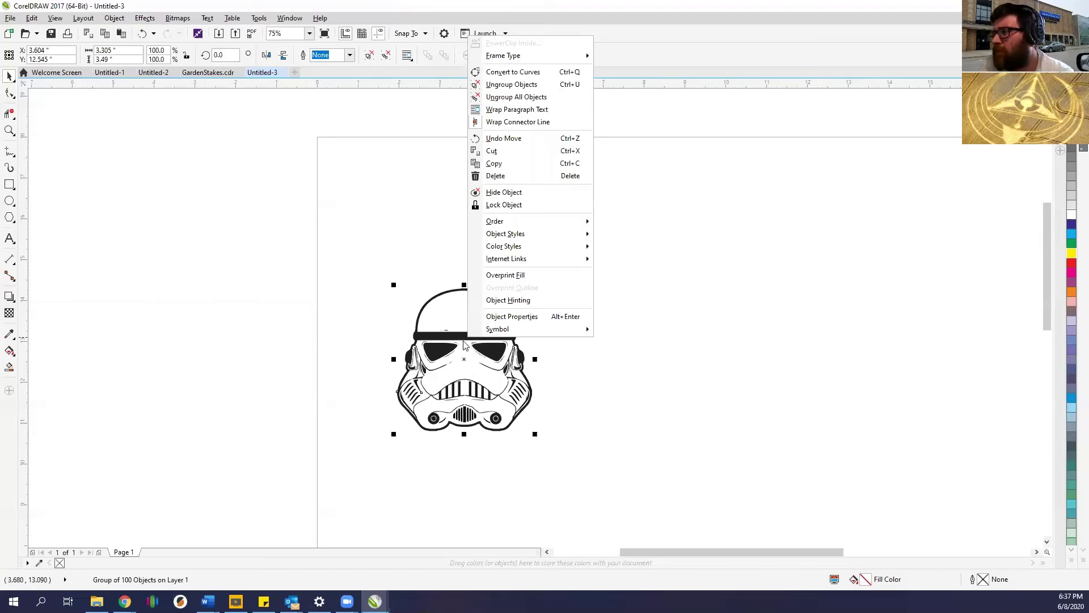
click(311, 162)
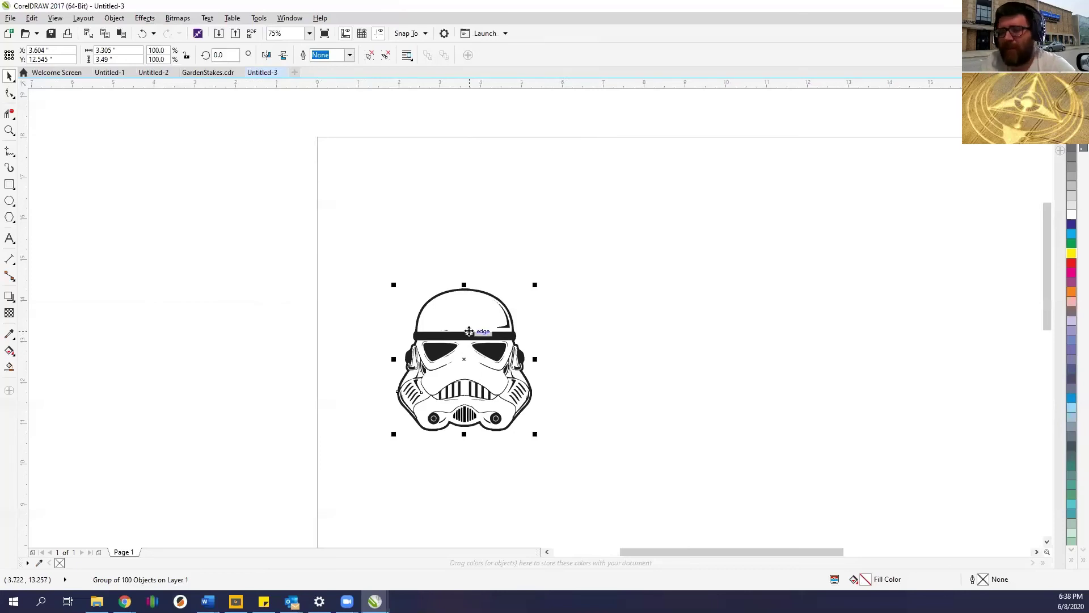
Move the traced helmet slightly up and further into the page, and deselect it.
drag(465, 340, 518, 303)
click(90, 272)
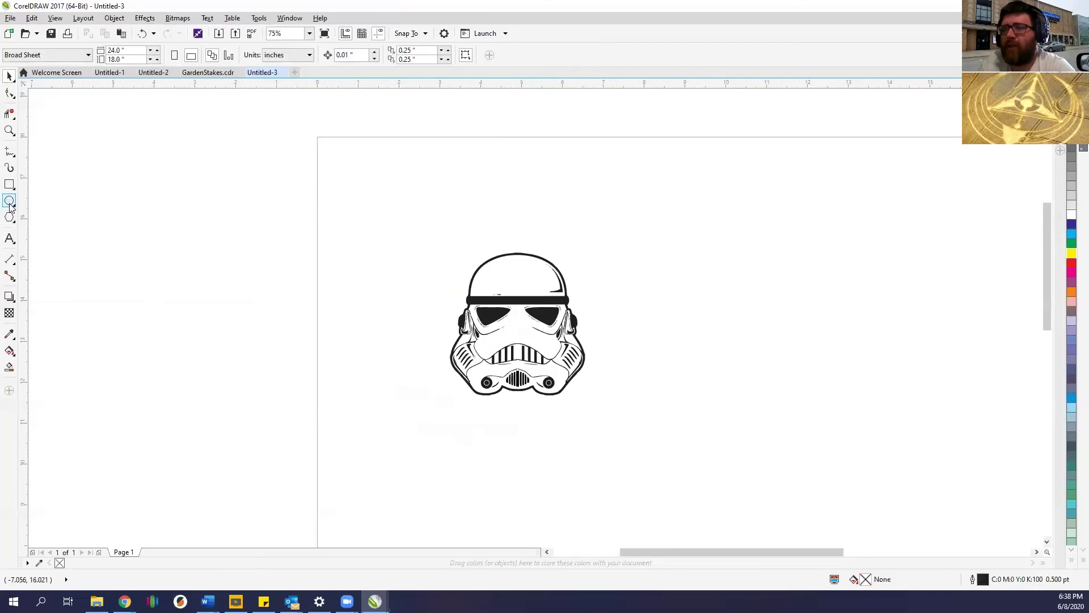
Draw an ellipse about 4.65 by 5.49 inches around the helmet and set its outline width to Hairline.
click(9, 202)
drag(425, 218, 616, 444)
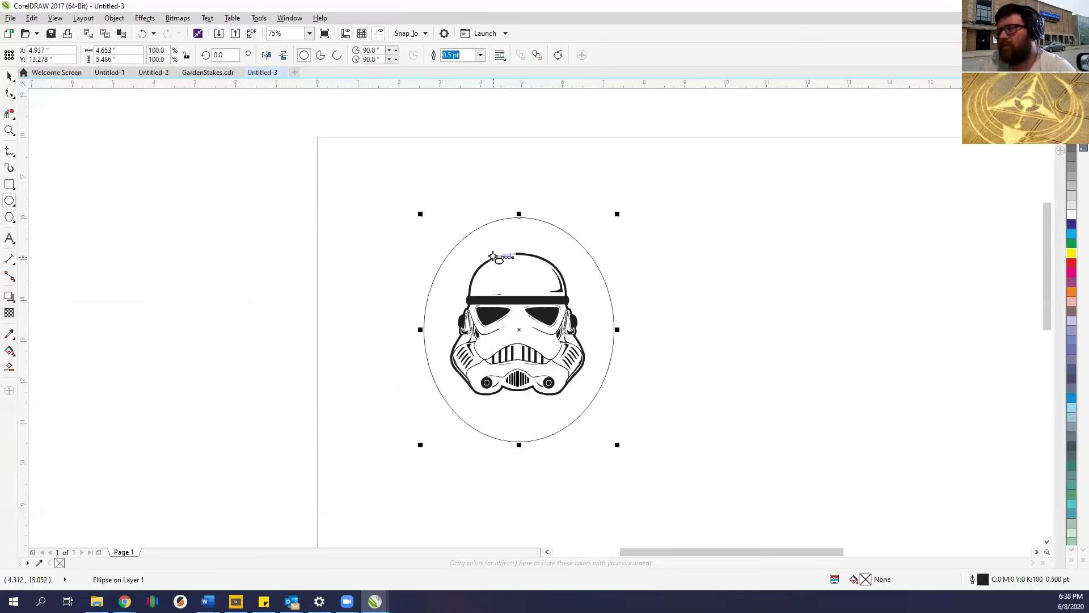
click(481, 56)
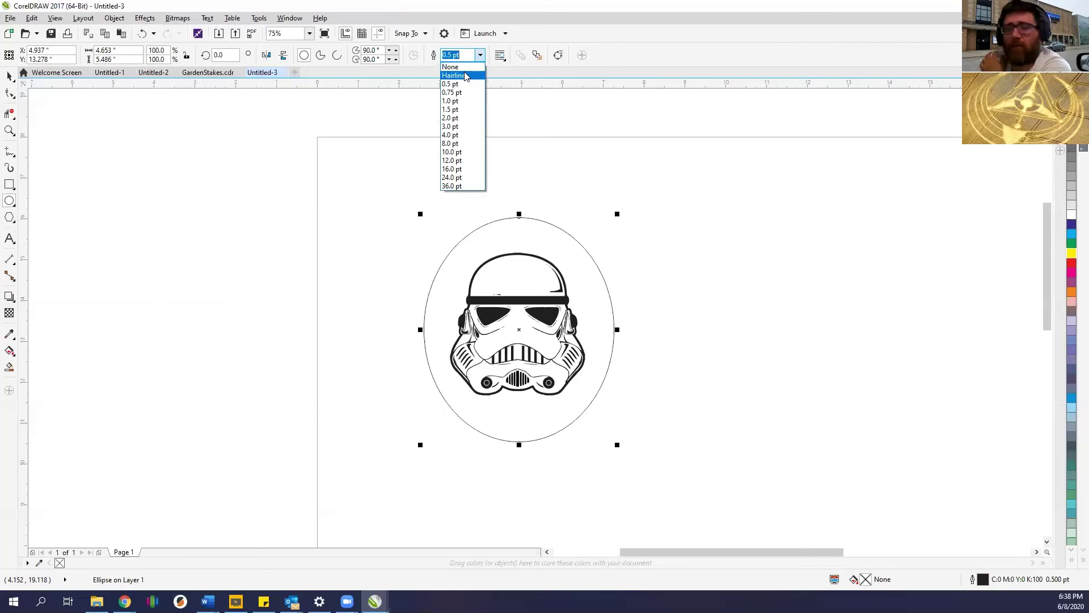
click(466, 76)
scroll(516, 216, up, 5)
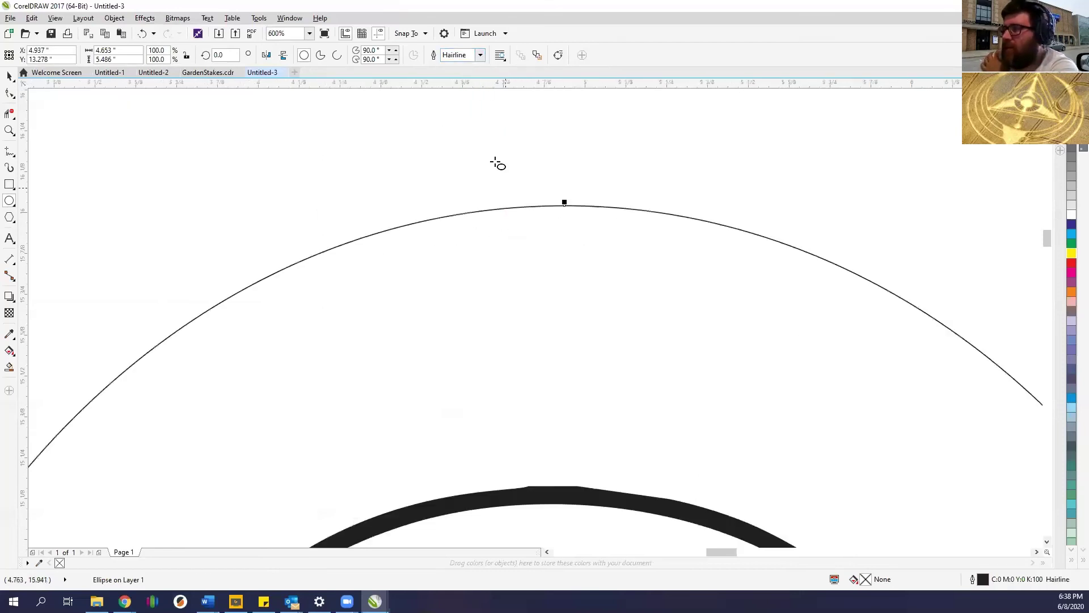
Try an 8.0 pt outline on the large ellipse, return it to Hairline, and deselect it.
click(480, 55)
click(454, 145)
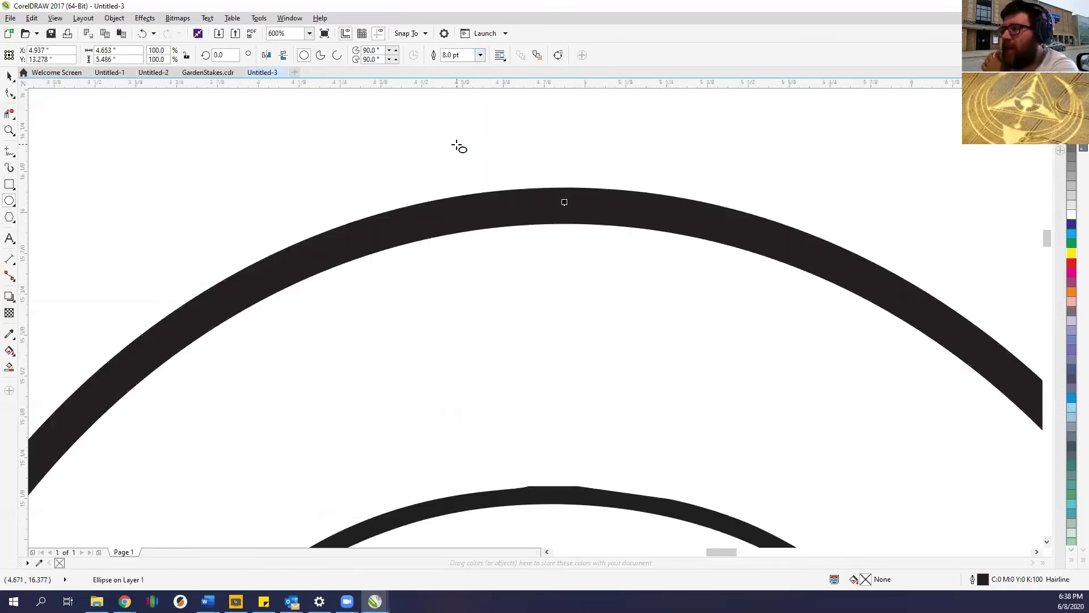
scroll(473, 190, down, 5)
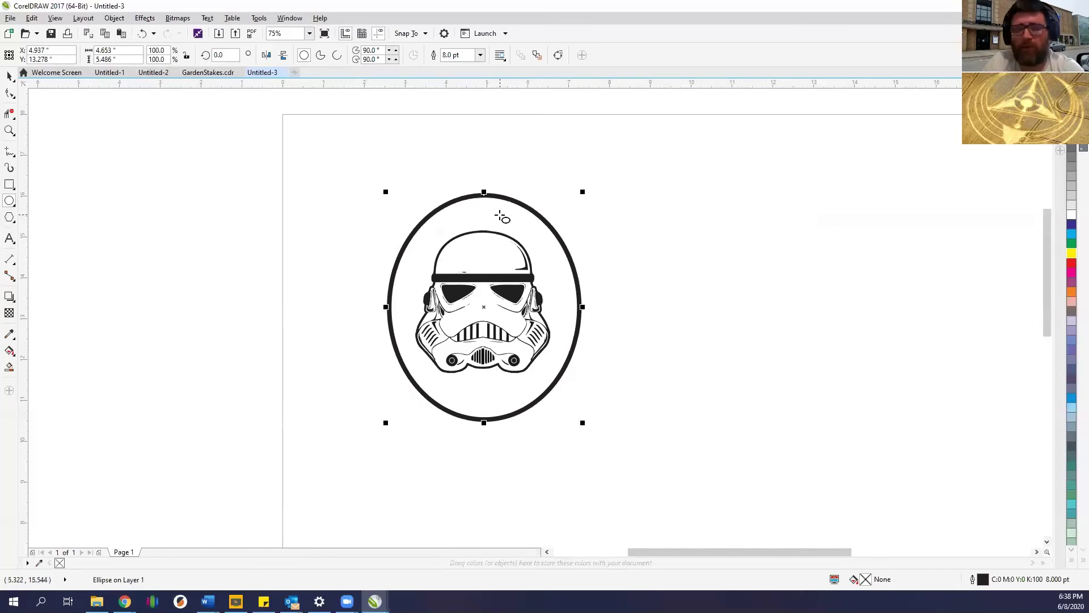
click(480, 55)
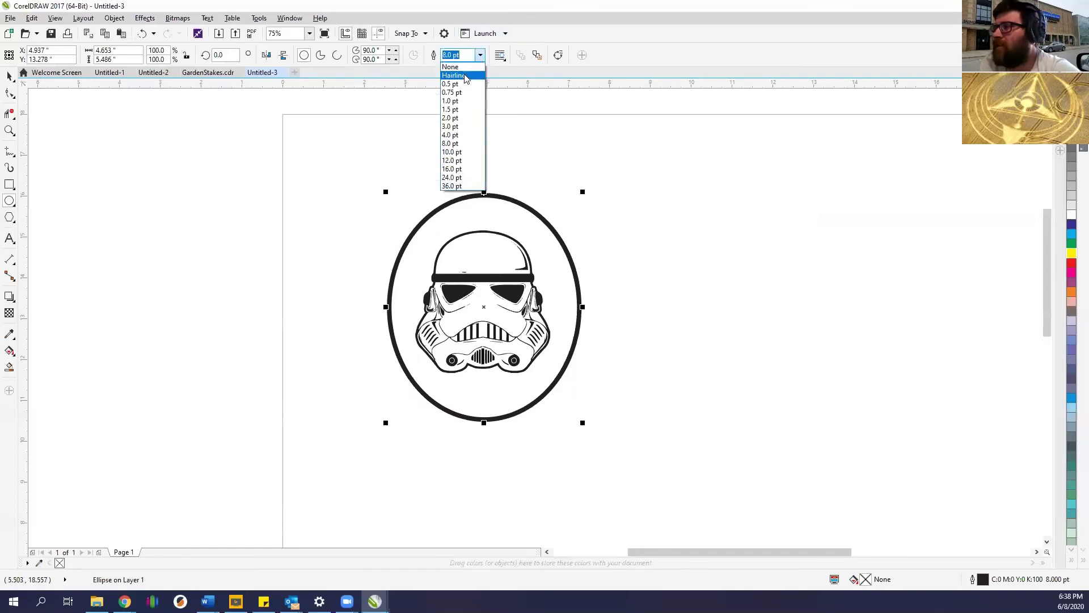
click(467, 75)
scroll(483, 194, up, 4)
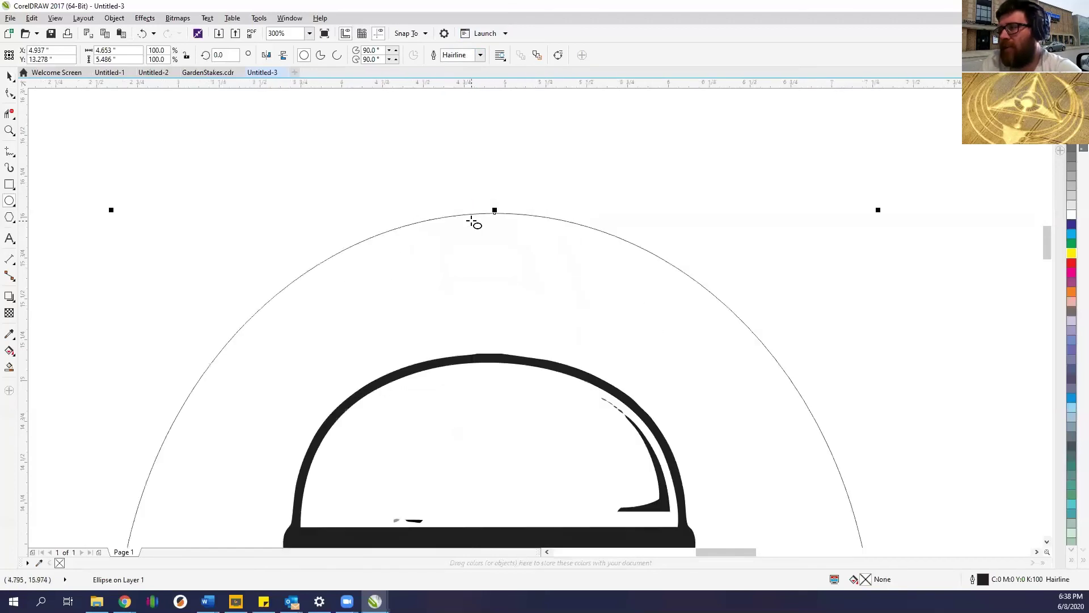
click(9, 76)
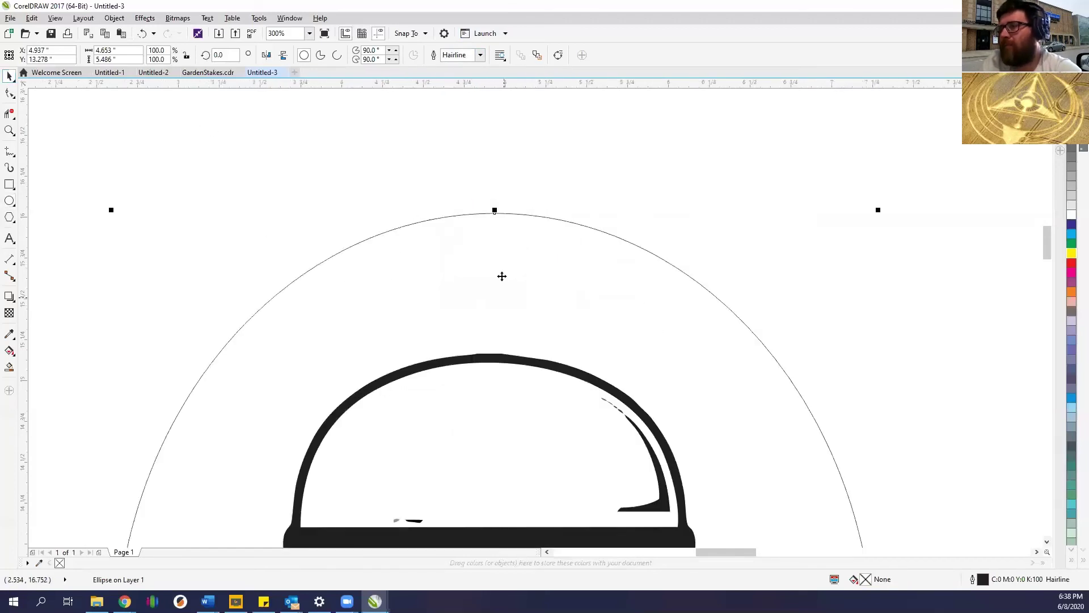
click(434, 175)
Draw a small ellipse about 0.93 by 0.34 inches above the helmet inside the large one, with a Hairline outline.
scroll(445, 267, down, 4)
click(9, 201)
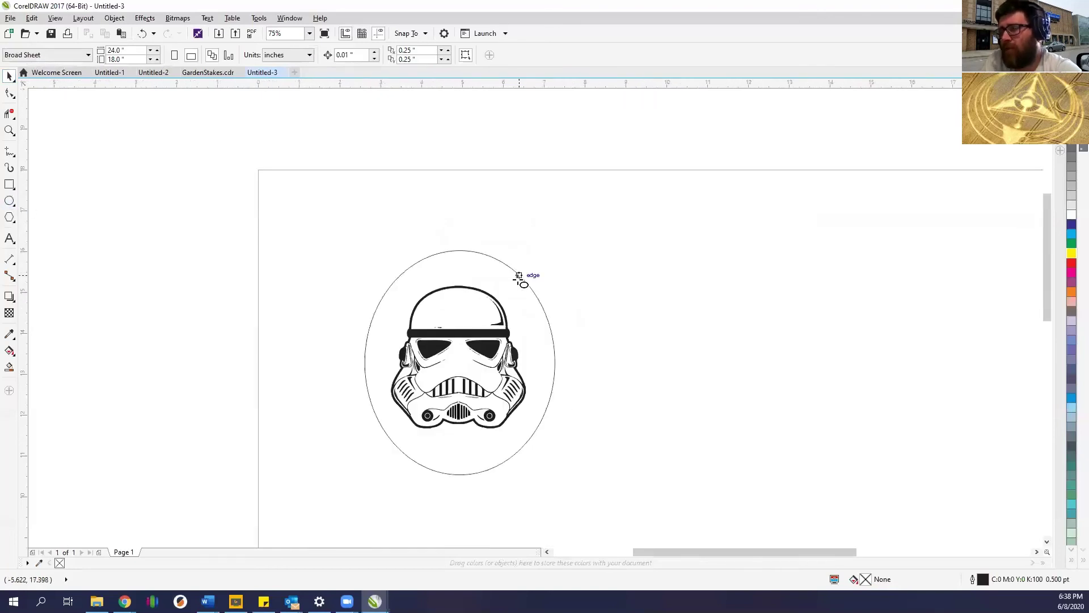
scroll(520, 278, up, 4)
drag(354, 219, 510, 280)
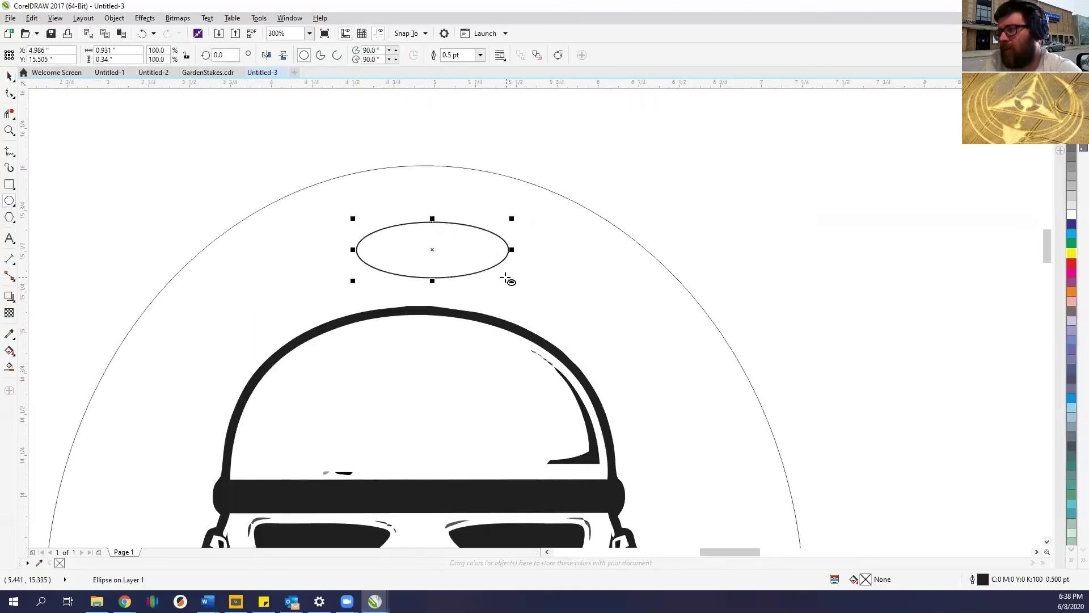
click(479, 55)
click(469, 73)
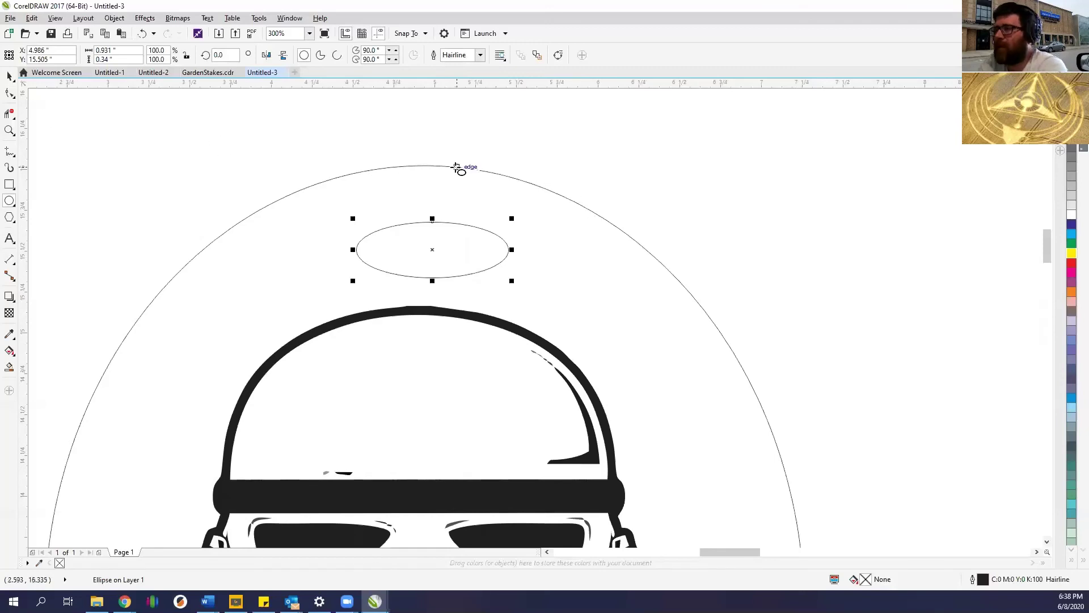
click(10, 76)
scroll(292, 284, down, 3)
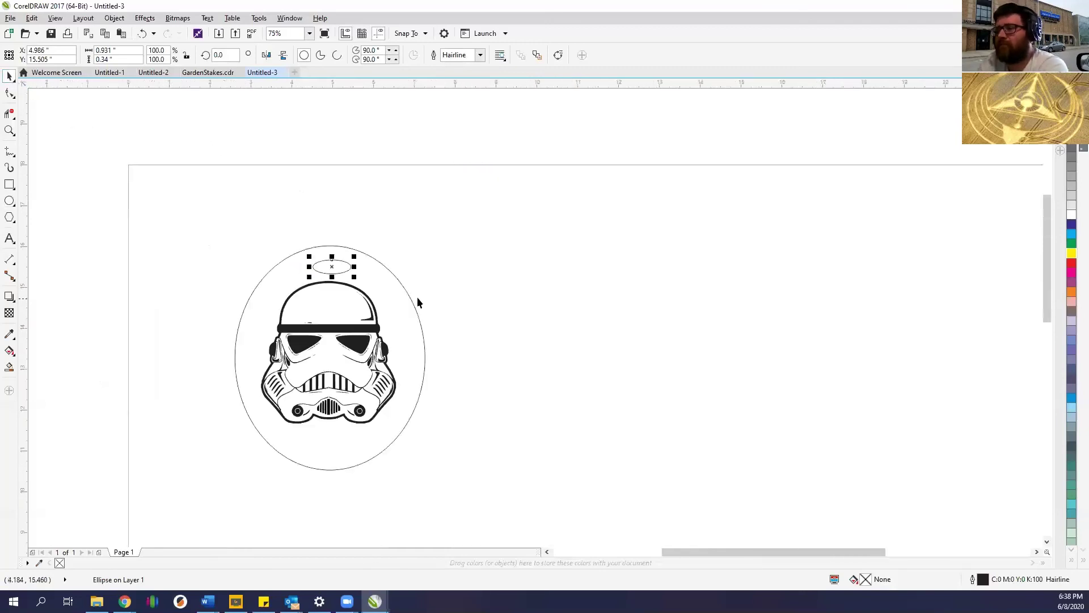
click(435, 283)
Select the helmet and both ellipses and move them together into the page's upper-left corner.
scroll(379, 239, down, 2)
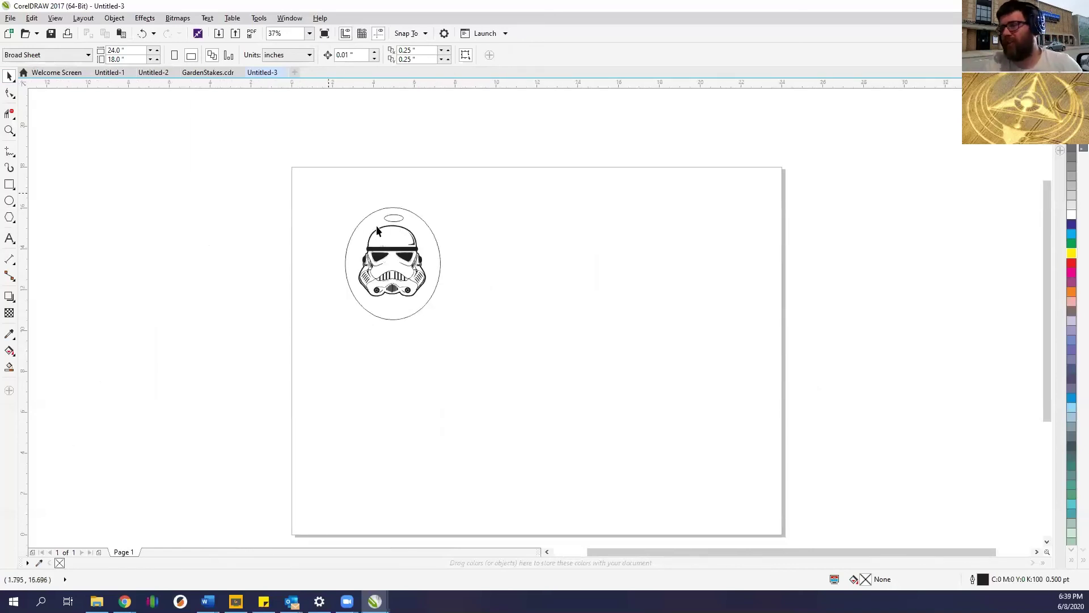
key(ctrl+a)
drag(356, 241, 355, 229)
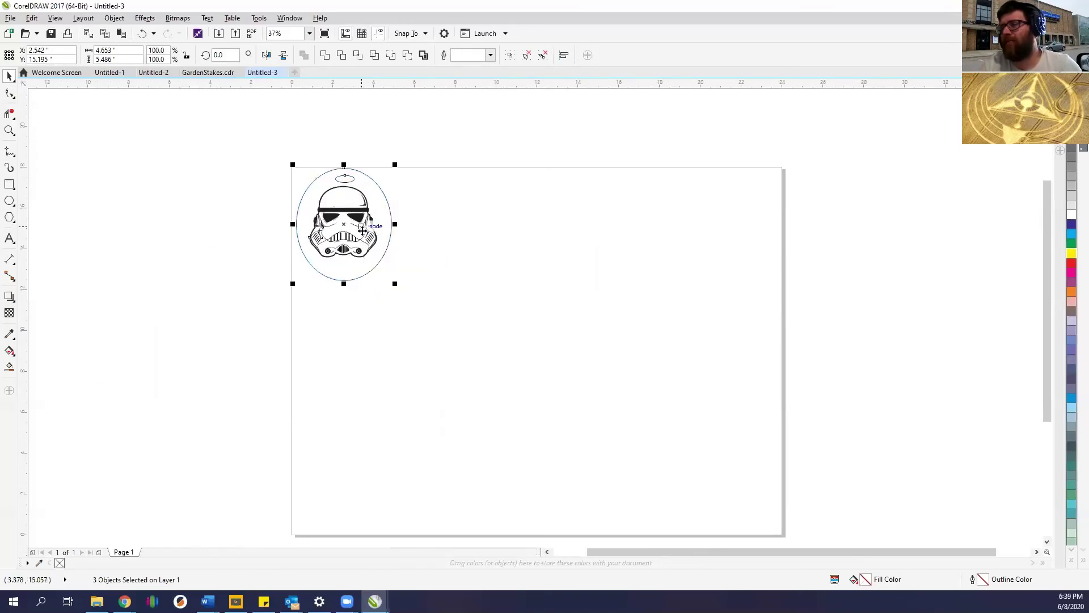
click(307, 153)
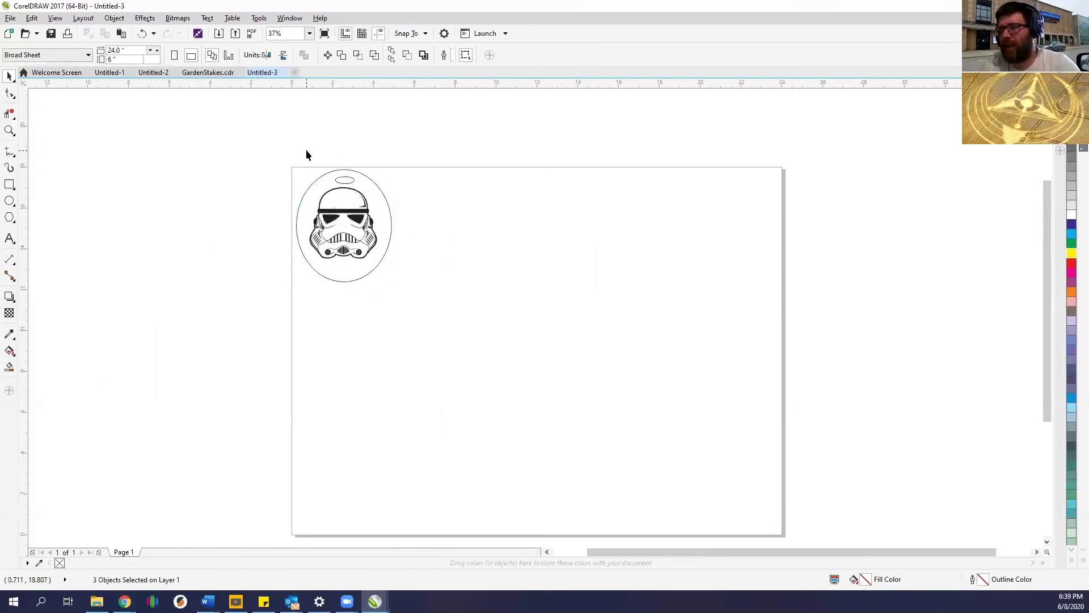
Duplicate the complete keychain design directly to the right of the original.
drag(304, 143, 417, 294)
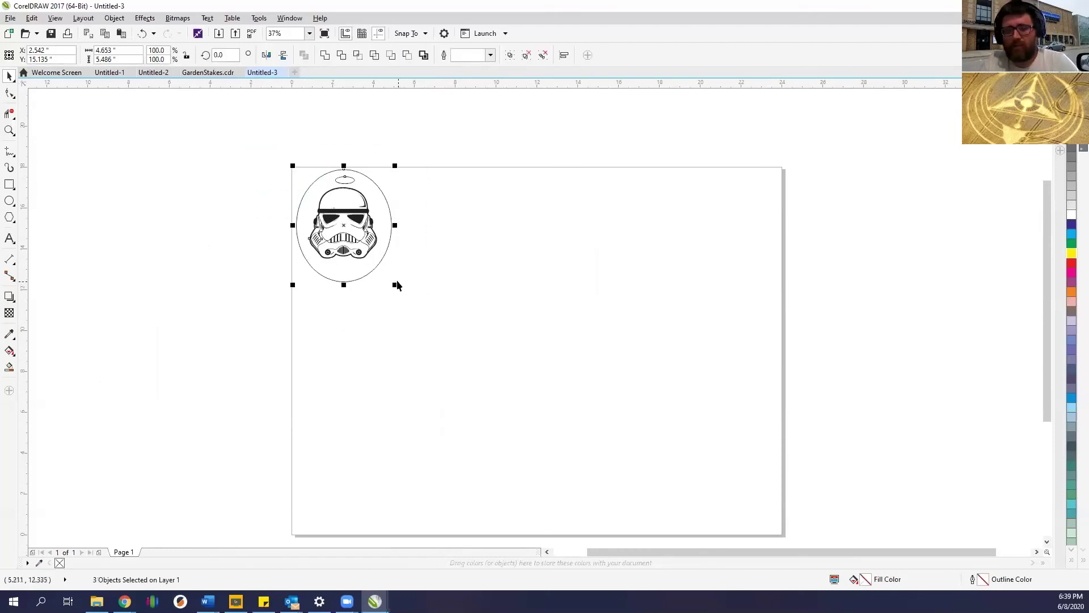
drag(344, 230, 442, 227)
click(532, 227)
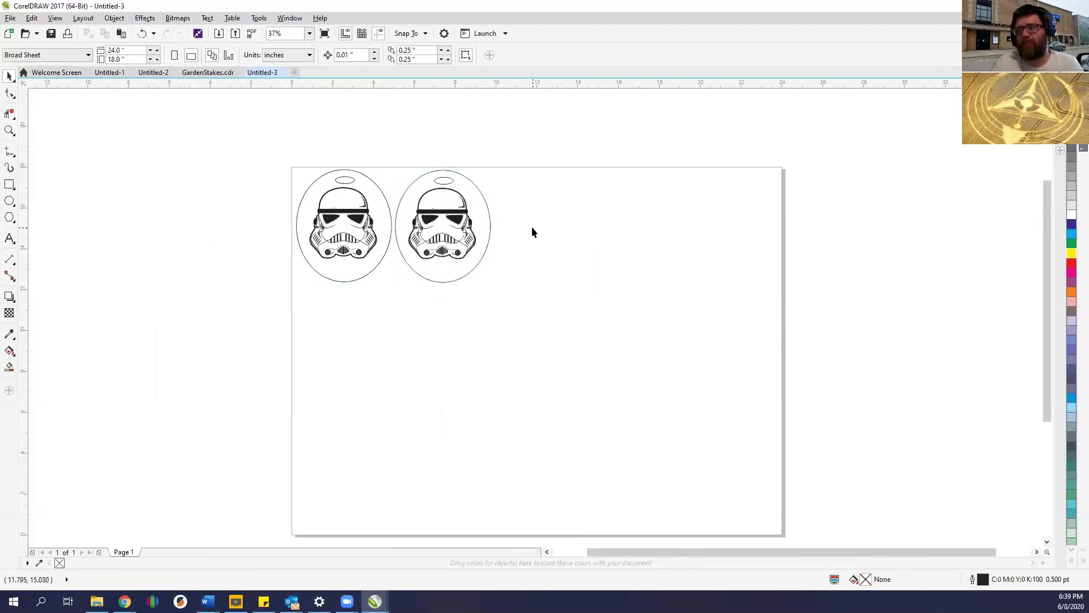
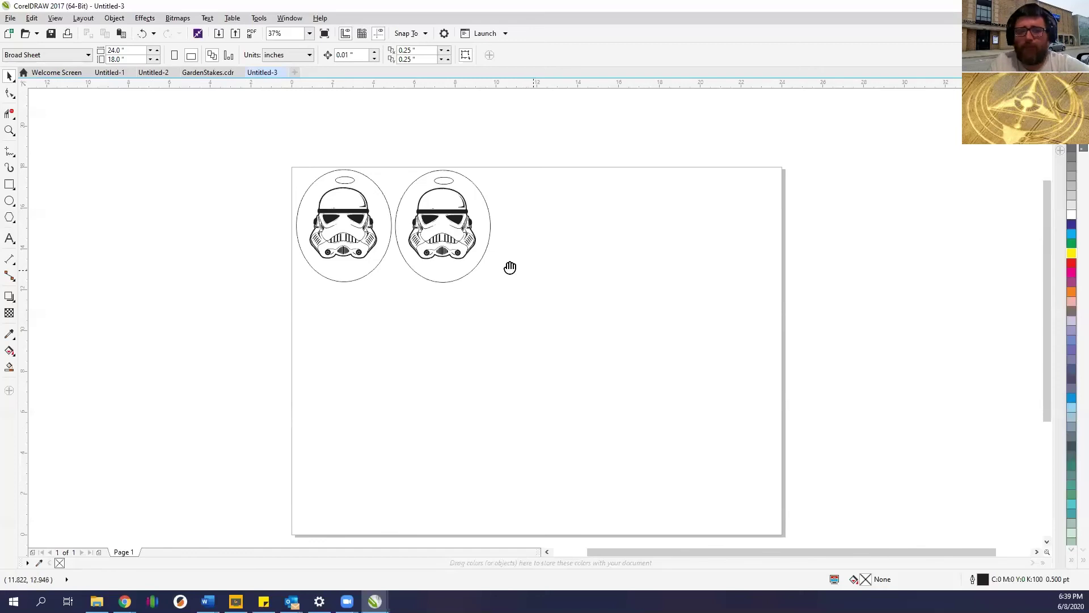
Set the outline width of all objects in the right-hand keychain copy to Hairline.
drag(508, 265, 484, 260)
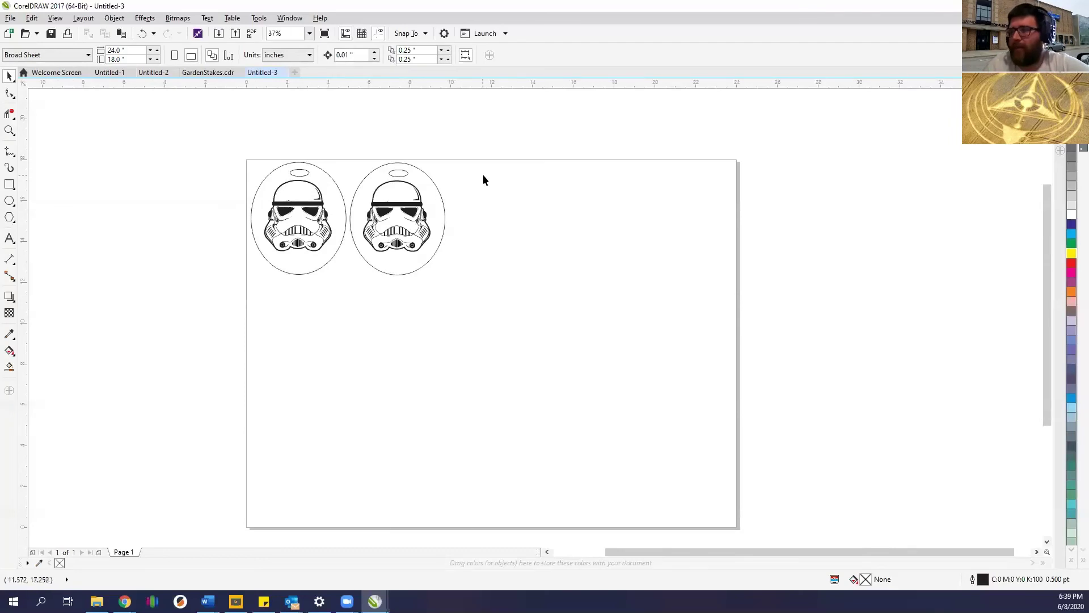
scroll(382, 215, up, 3)
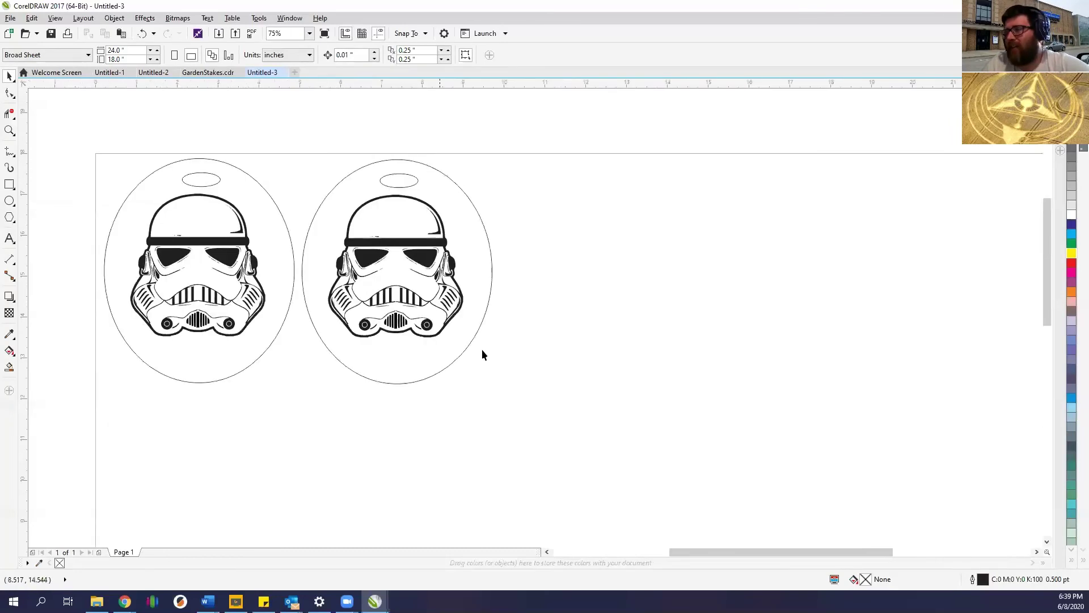
drag(628, 431, 301, 126)
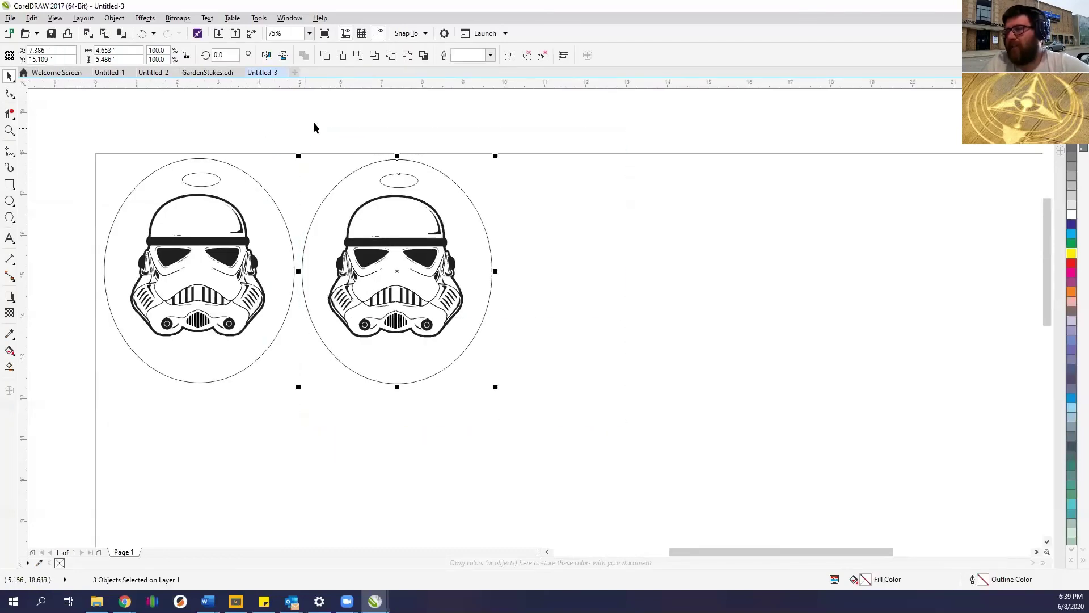
click(491, 56)
click(555, 13)
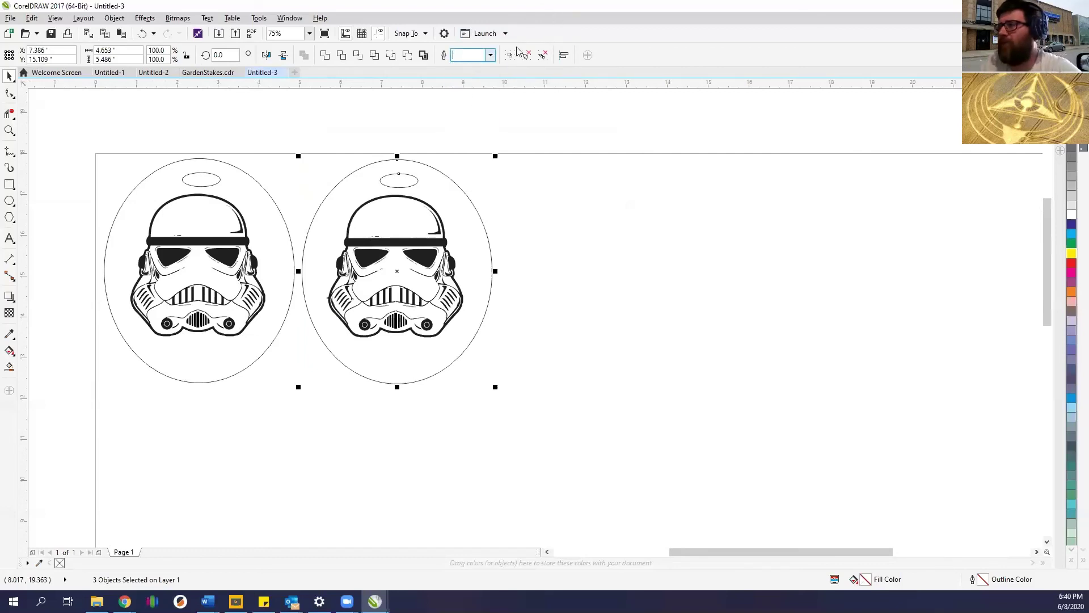
click(492, 55)
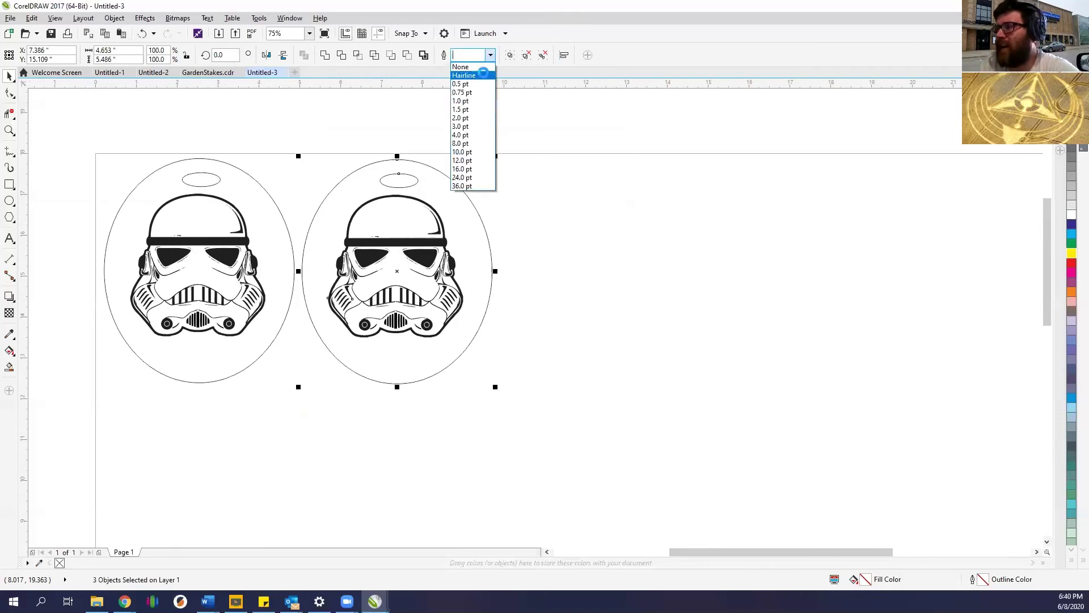
click(485, 76)
click(548, 240)
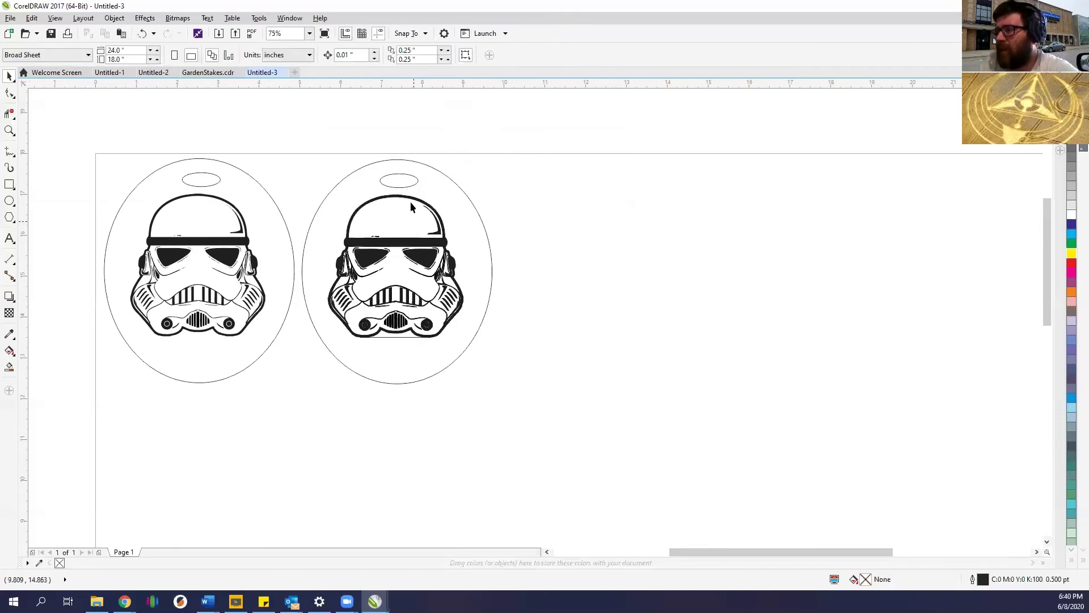
Examine the right-hand copy's ellipse and the outlined edges of its helmet details up close.
click(431, 165)
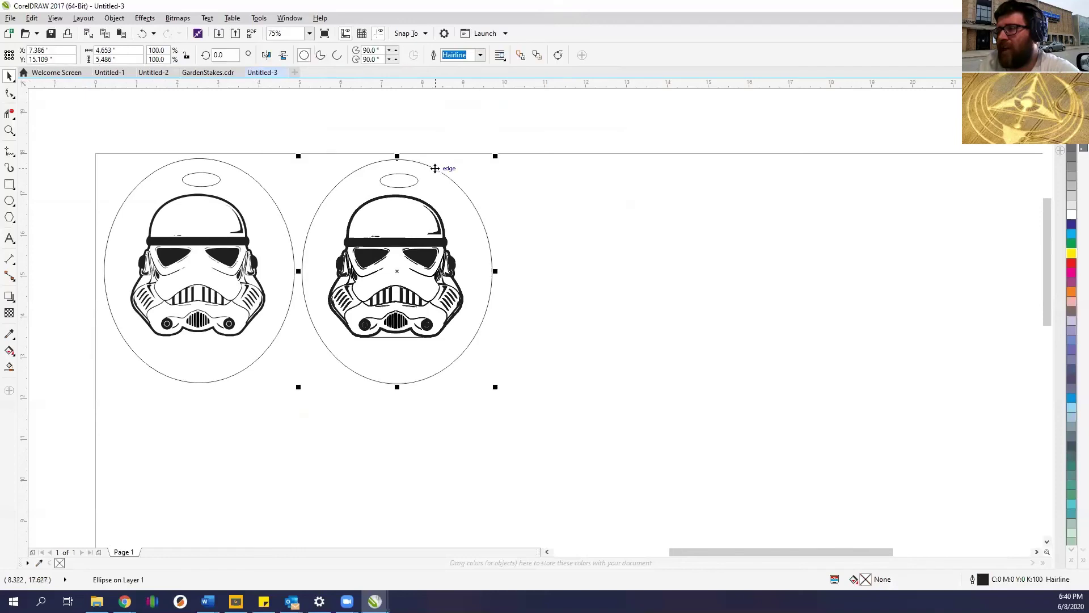
click(527, 253)
scroll(407, 223, up, 4)
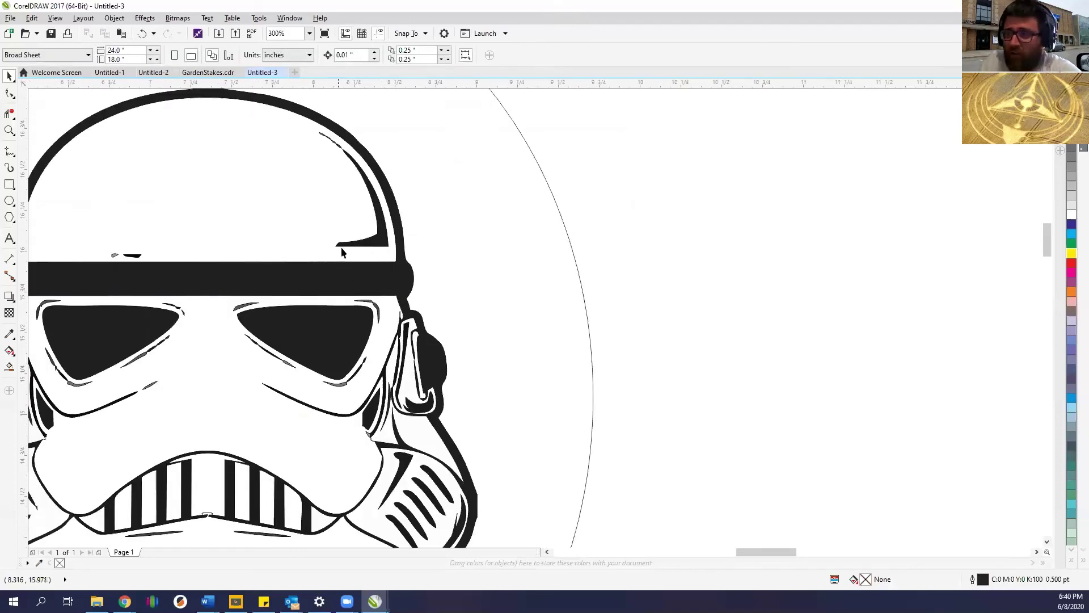
click(377, 245)
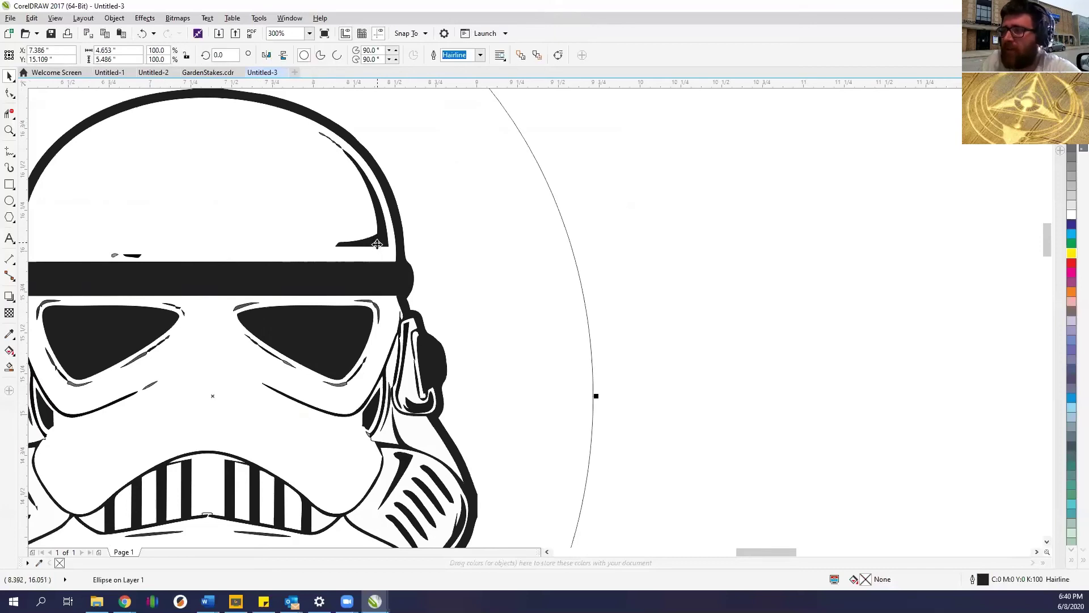
scroll(368, 227, up, 4)
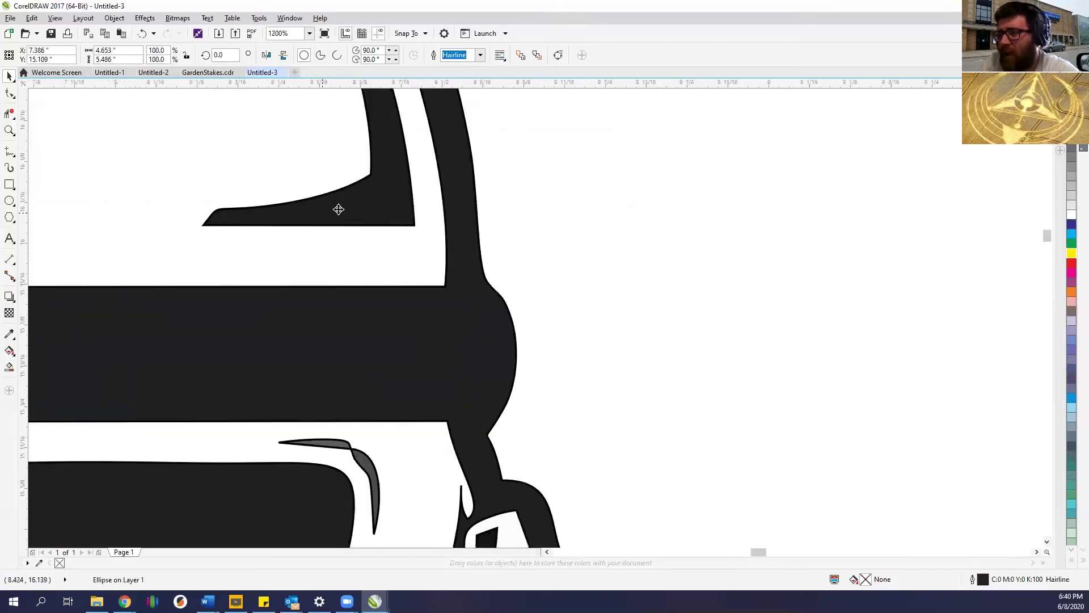
scroll(409, 227, down, 6)
scroll(397, 223, down, 1)
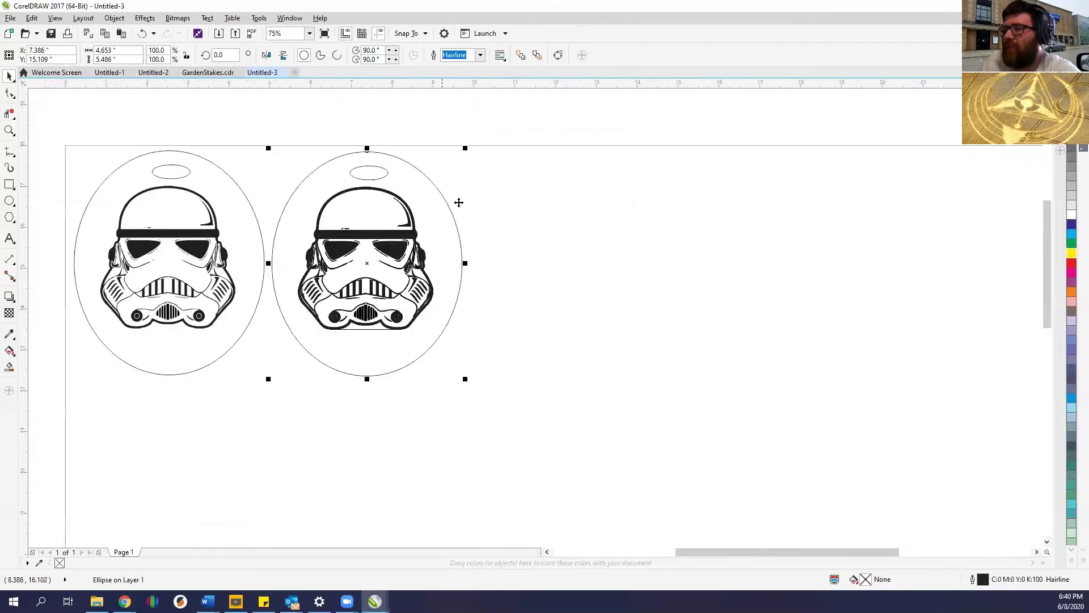
click(498, 197)
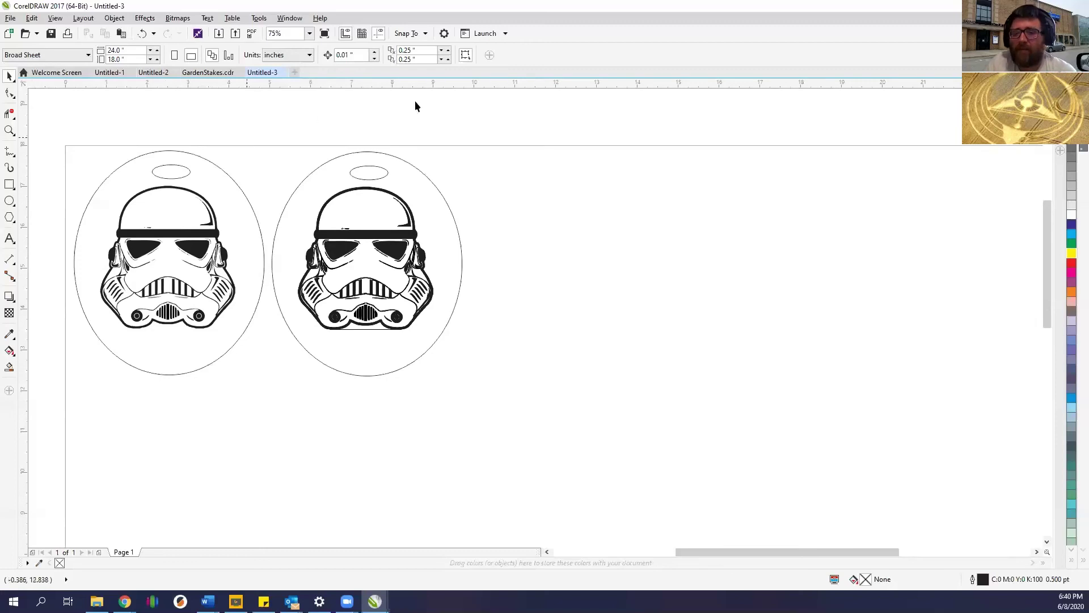
Move both keychain designs together off the page to its left side.
scroll(451, 298, down, 2)
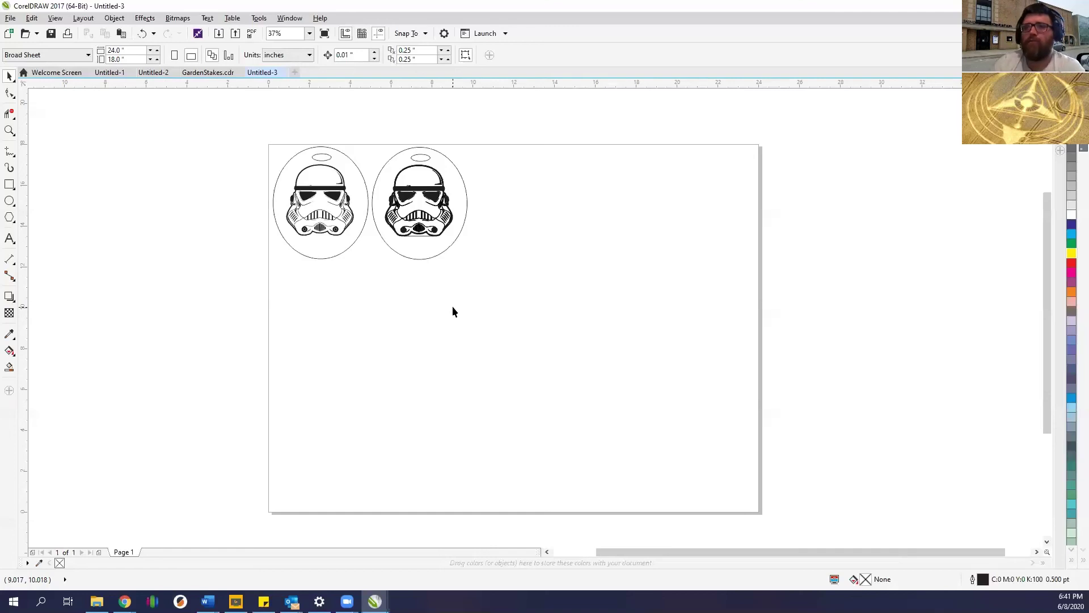
drag(231, 121, 503, 304)
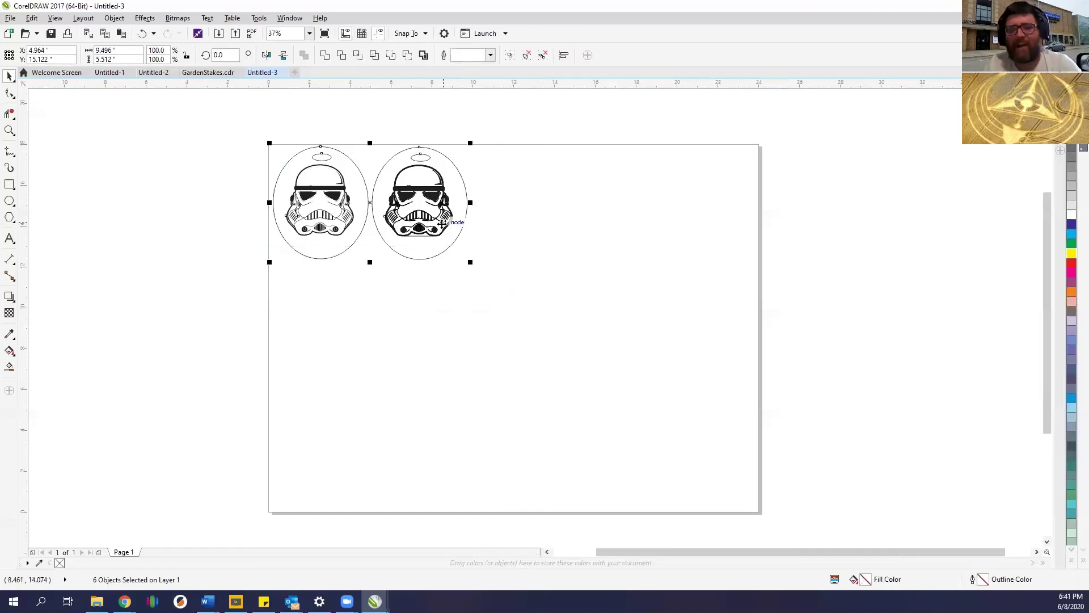
drag(442, 223, 170, 193)
click(219, 114)
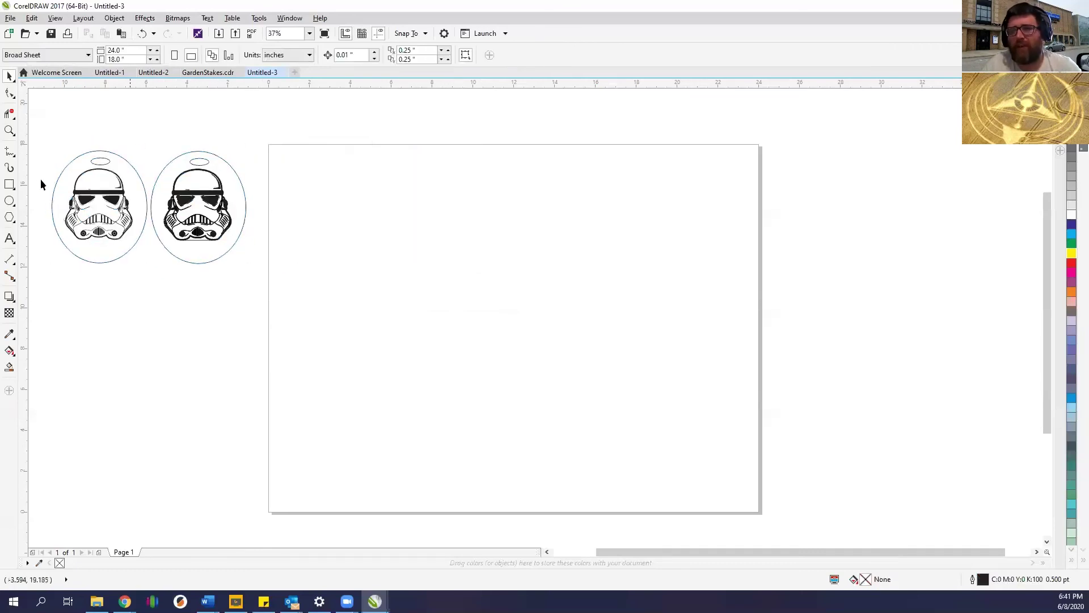
Draw a rectangle about 0.73 by 0.6 inches near the page's upper-left corner and give it a thinner outline.
click(9, 184)
scroll(275, 151, up, 4)
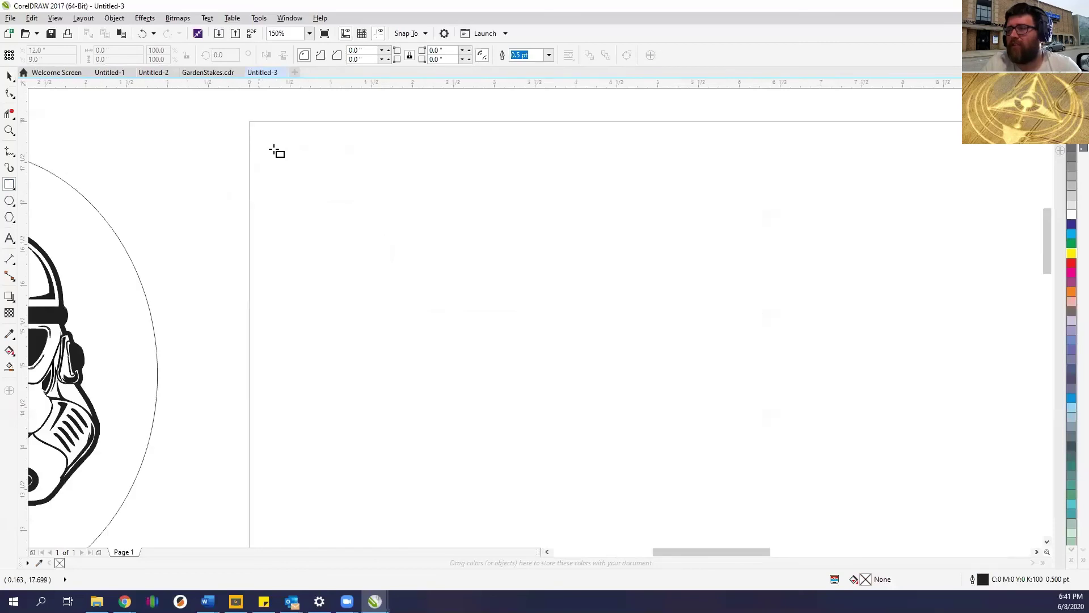
mouse_move(259, 138)
mouse_down()
mouse_move(416, 237)
mouse_move(399, 204)
mouse_move(318, 187)
mouse_up()
scroll(276, 148, up, 2)
click(548, 54)
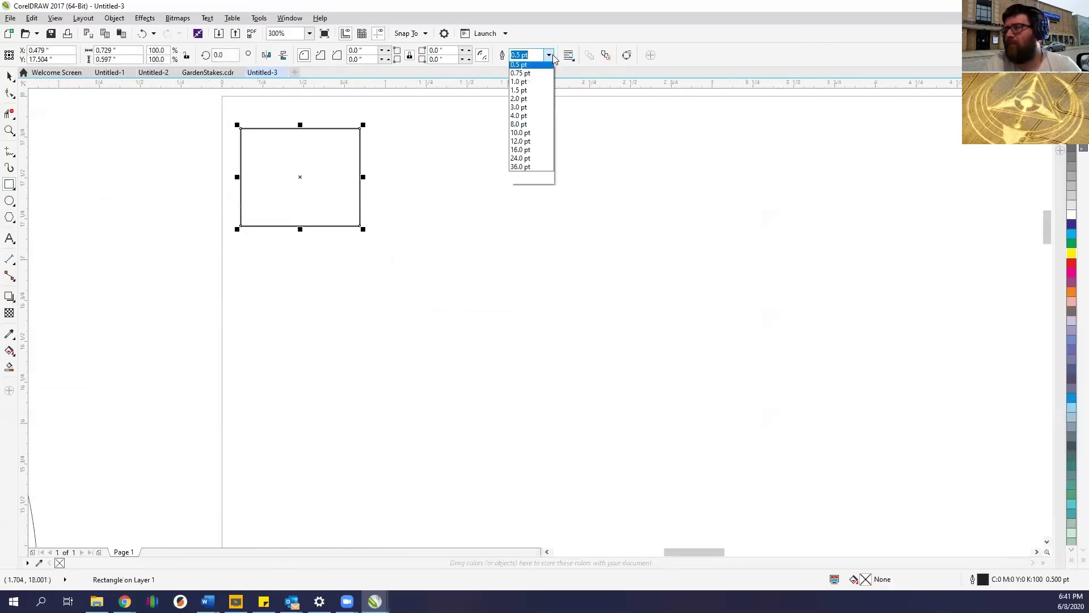
click(525, 69)
Draw a smaller rectangle about 0.6 by 0.44 inches inside the first one and fill it with black.
drag(250, 140, 349, 212)
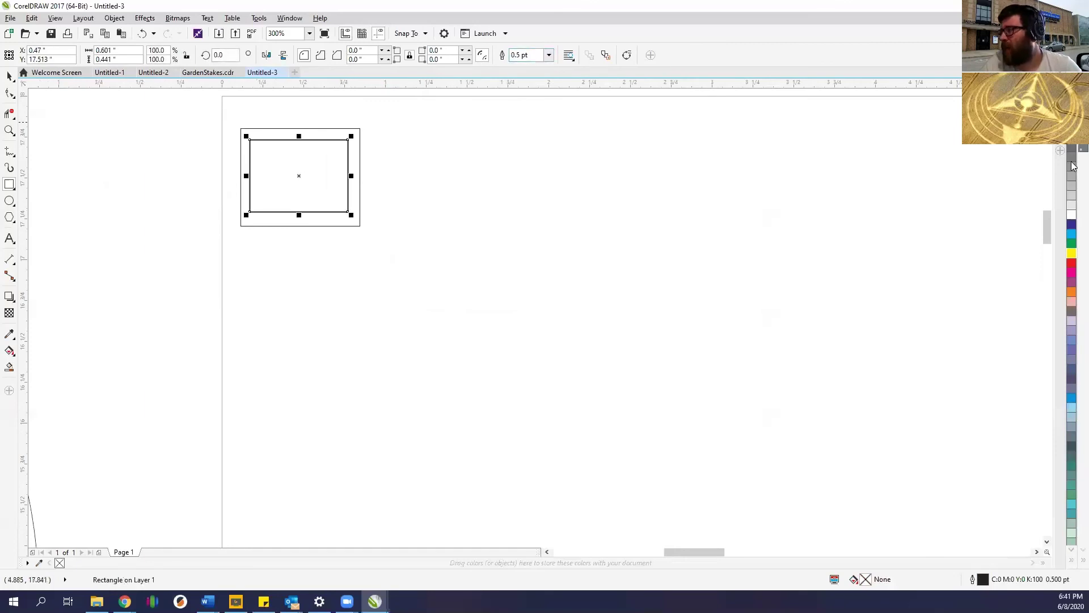
click(1071, 153)
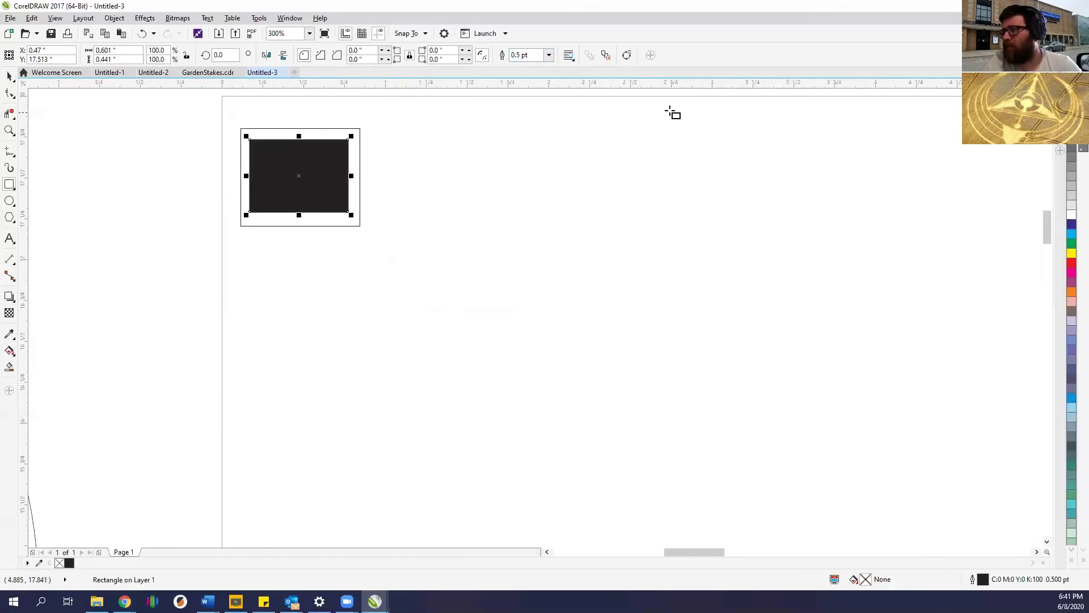
click(9, 76)
click(181, 158)
Move both nested rectangles together closer into the page's upper-left corner.
scroll(181, 158, down, 2)
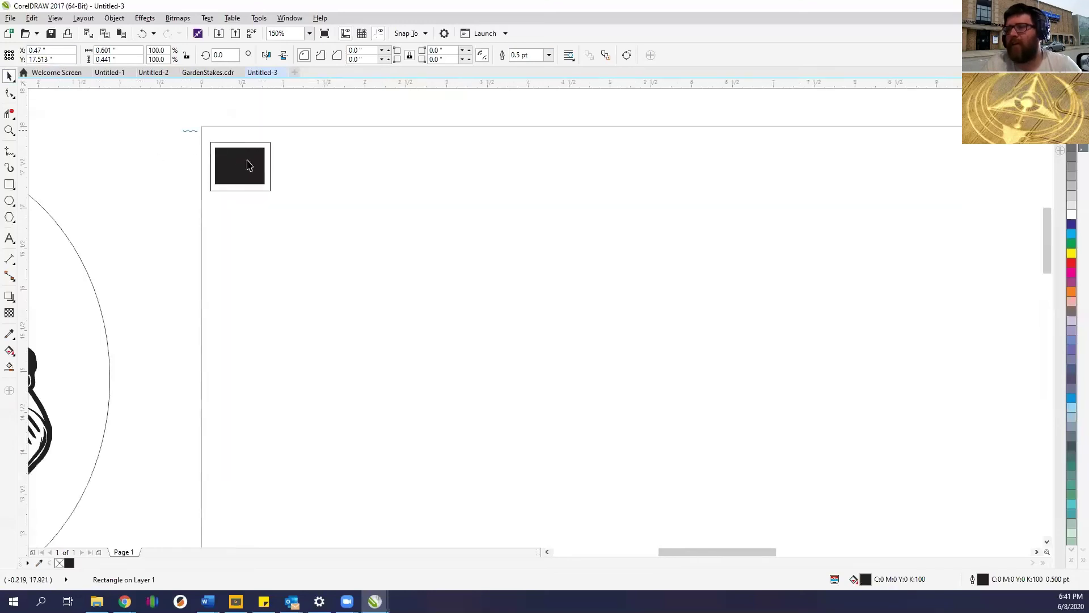
click(243, 165)
shift+click(244, 164)
drag(244, 164, 235, 155)
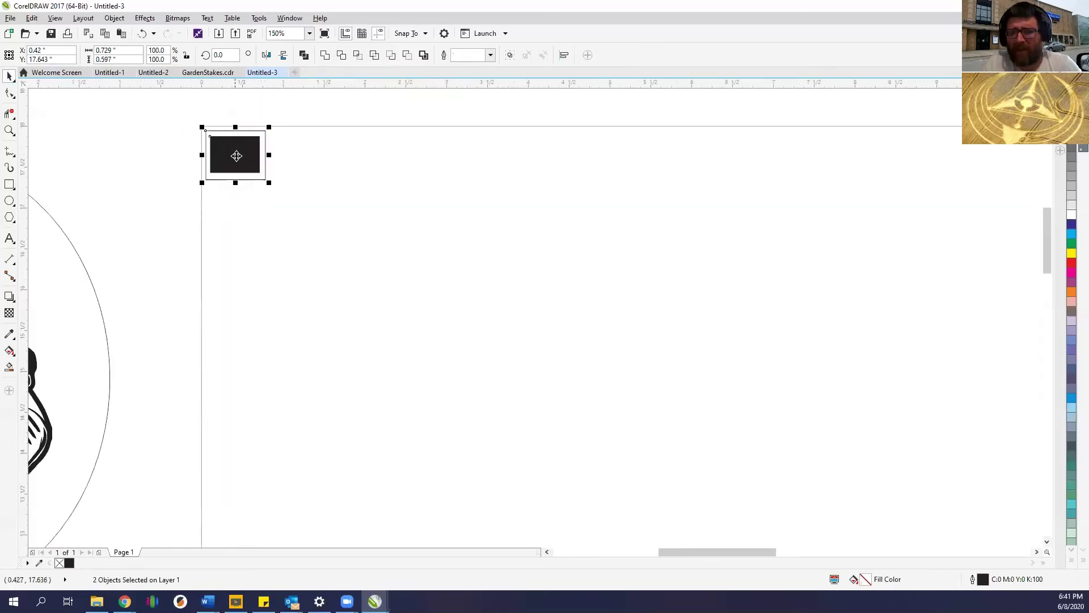
click(309, 167)
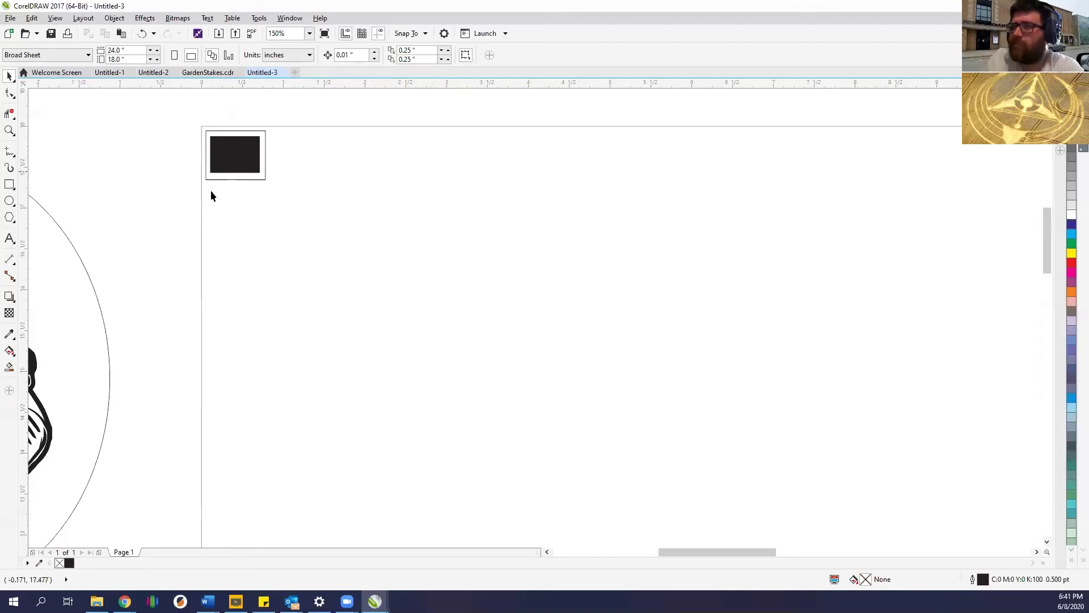
Delete both nested rectangles from the page.
scroll(248, 201, down, 2)
click(242, 173)
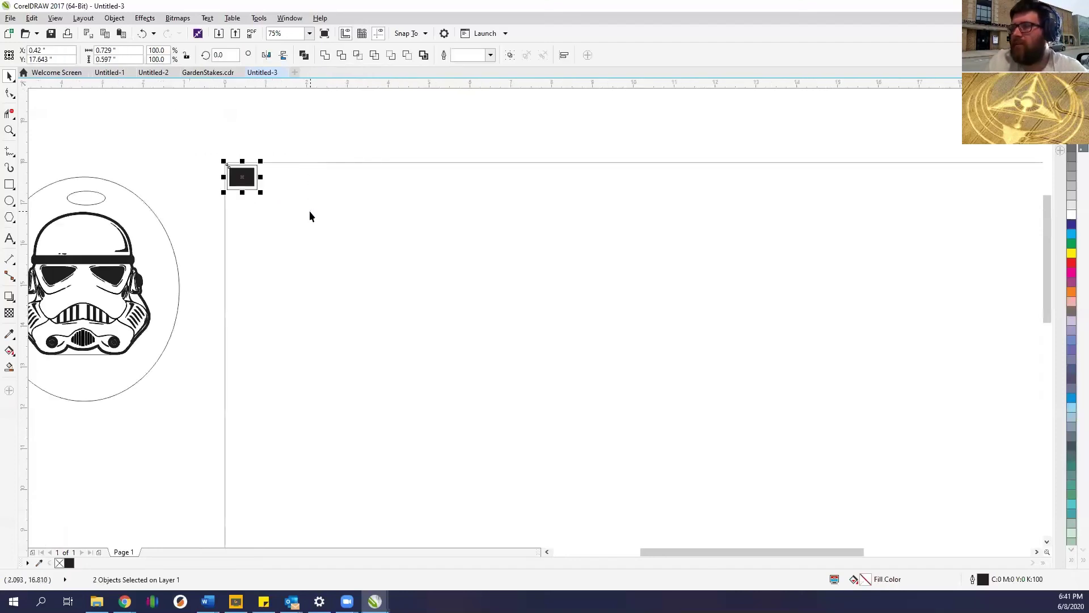
key(Delete)
scroll(269, 201, down, 1)
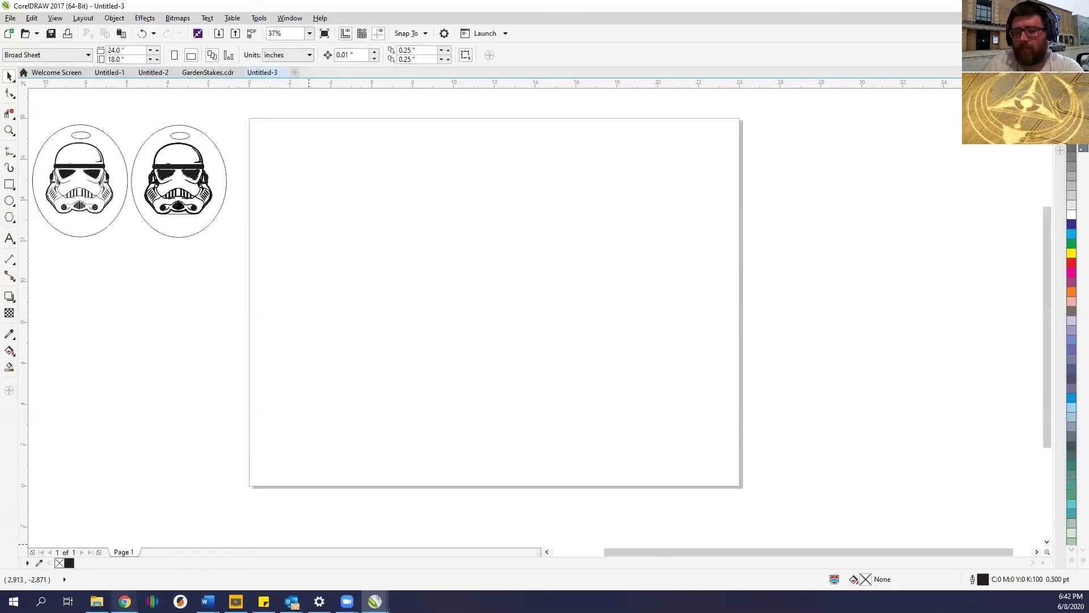
Switch to Chrome and open the Fab Lab 101 laser design document at its first page.
mouse_move(125, 602)
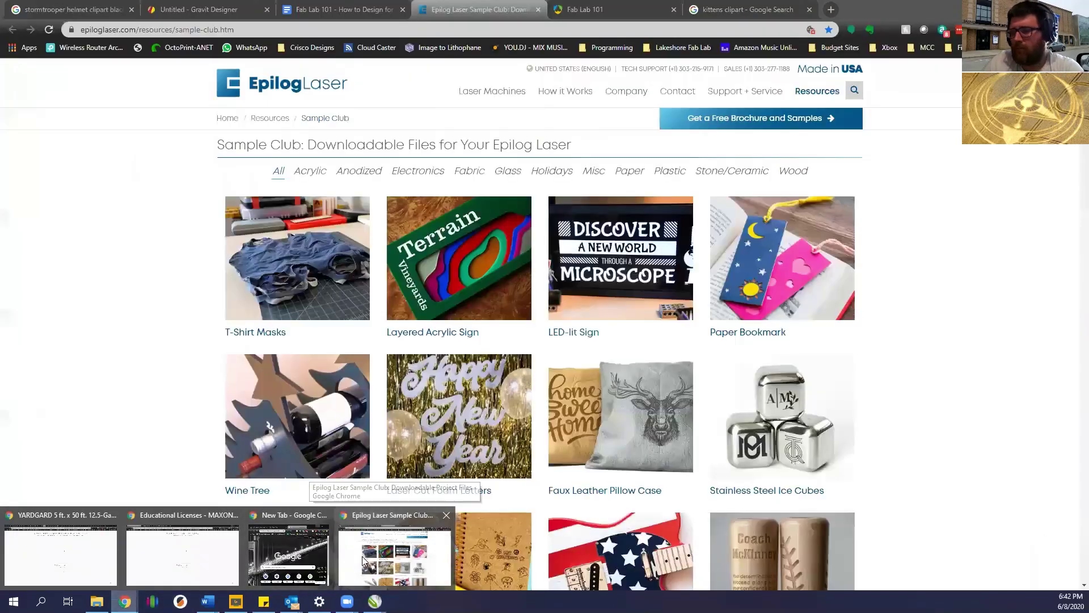
click(362, 556)
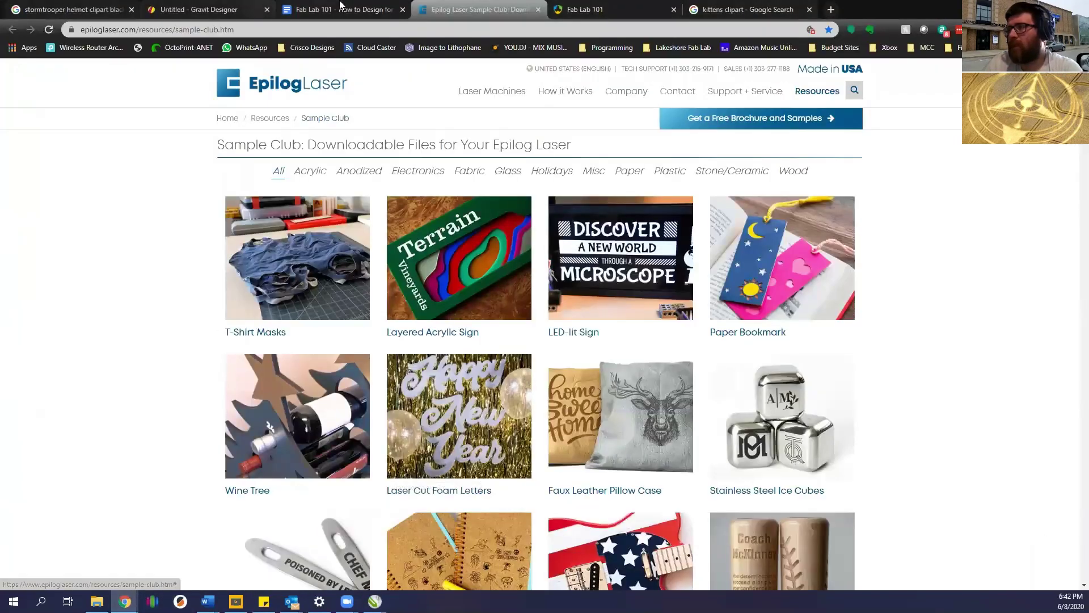
click(341, 7)
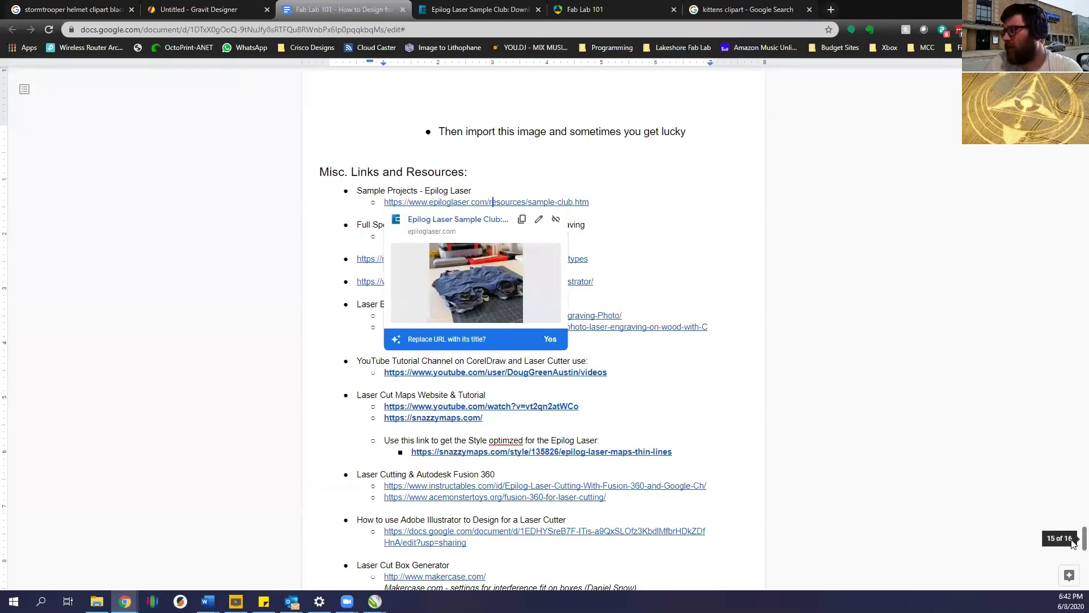
drag(1085, 539, 1084, 77)
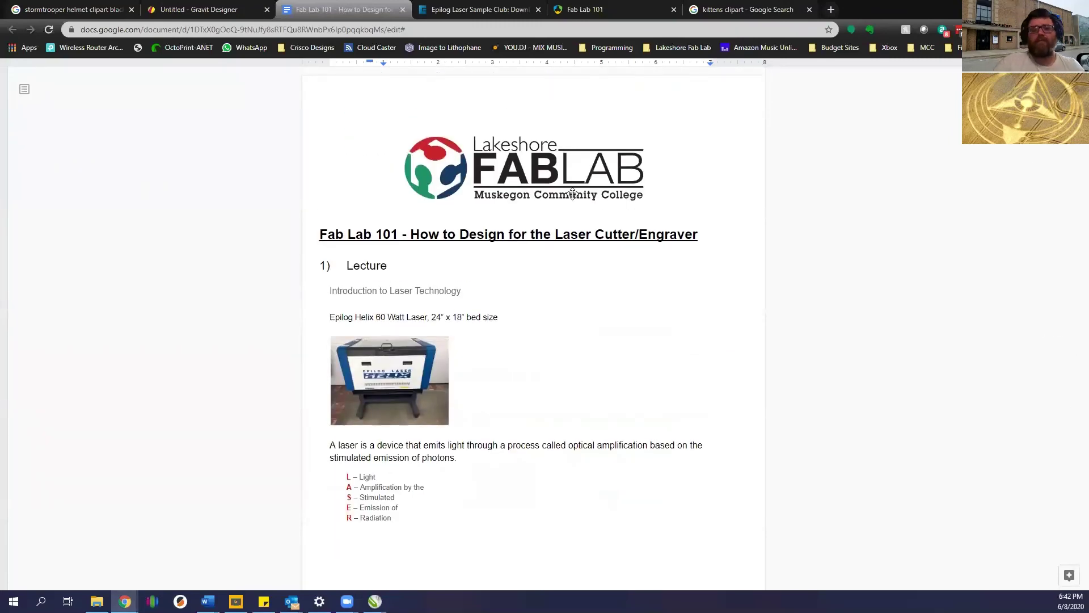